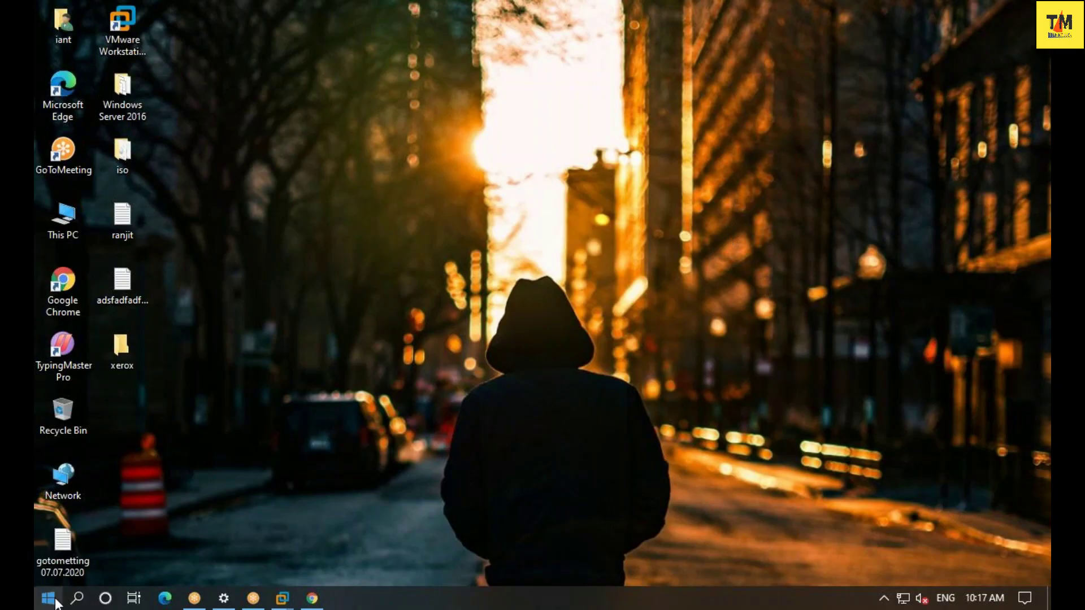
- Open Settings from the Start menu, go back to Home, and choose the Accounts tile
key(super)
mouse_move(48, 443)
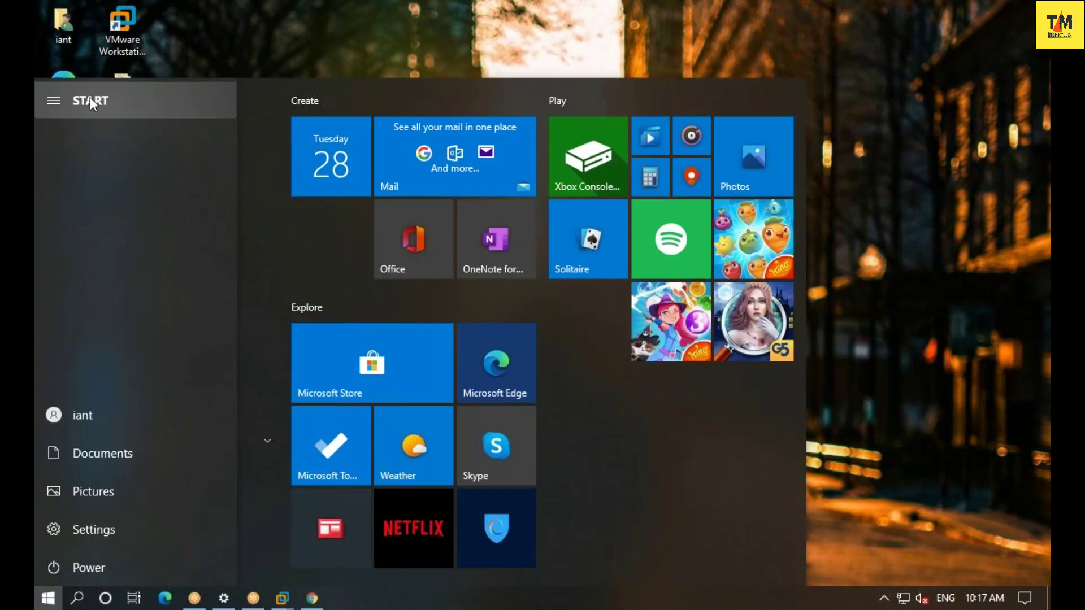
click(91, 540)
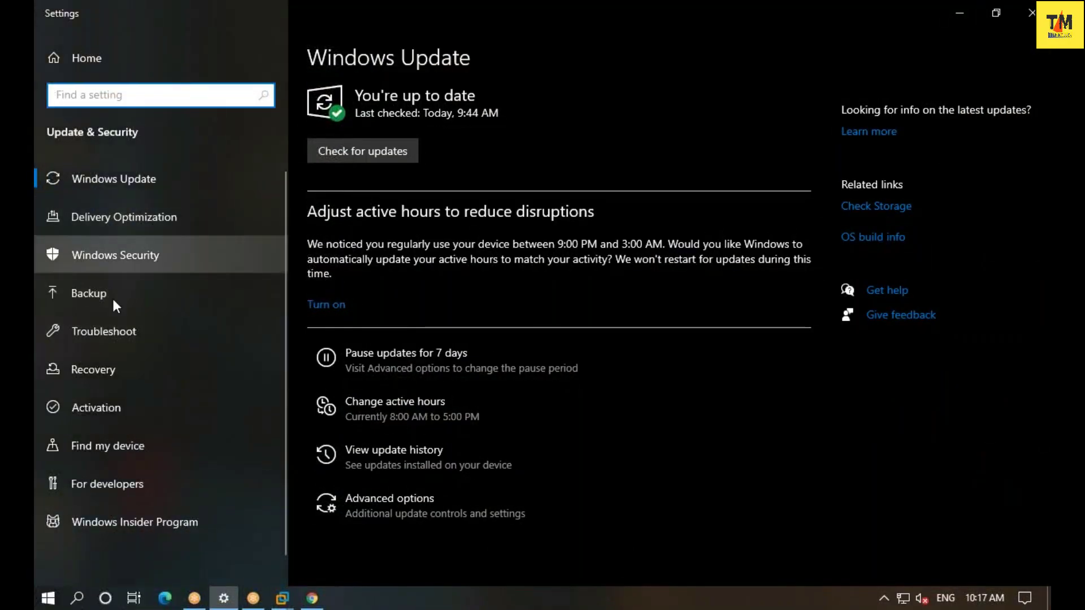
click(89, 57)
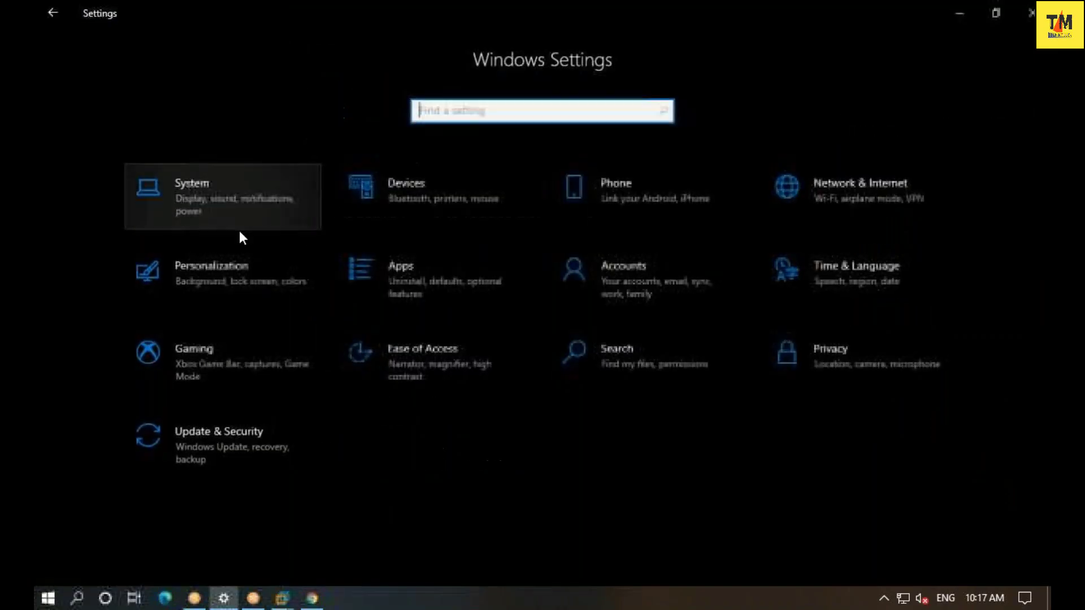
click(641, 286)
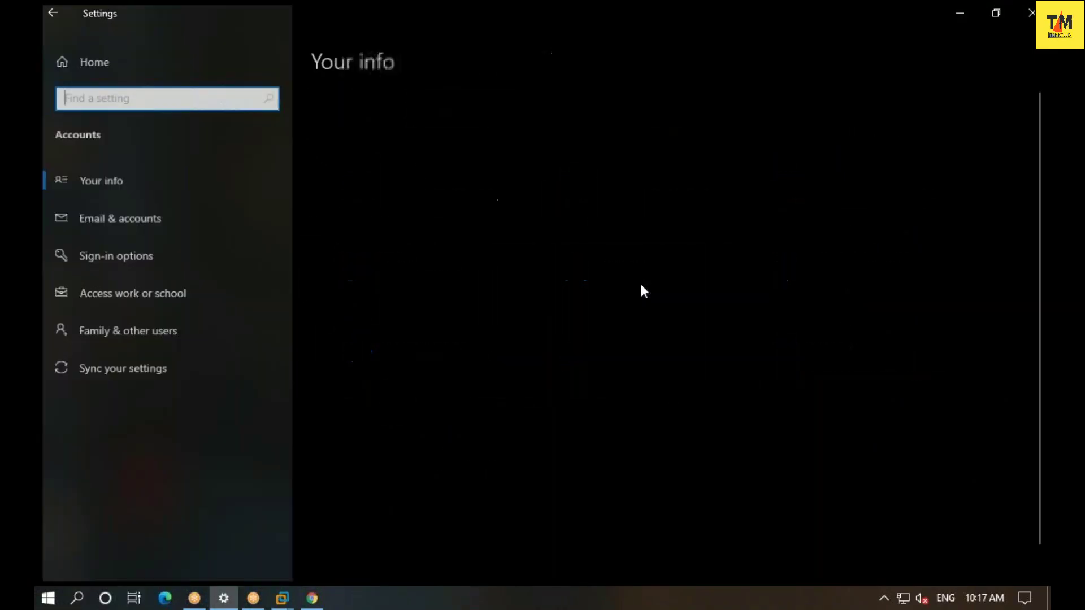
- Load the Your info page showing the signed-in user as a local Administrator
click(80, 174)
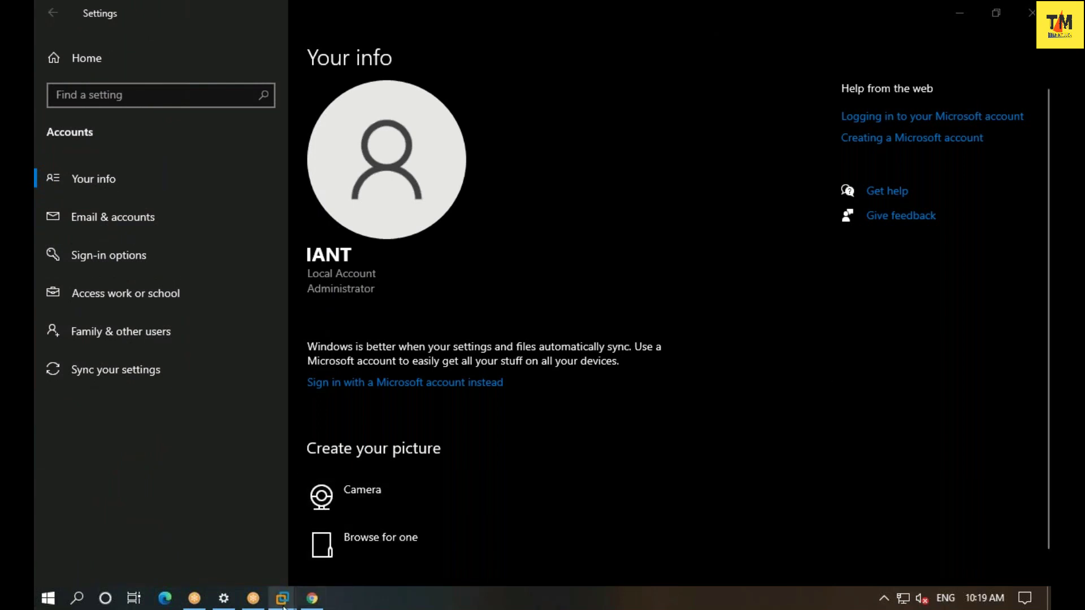
- Switch to the Windows 7 virtual machine and sign in with the account password
mouse_move(283, 607)
click(462, 504)
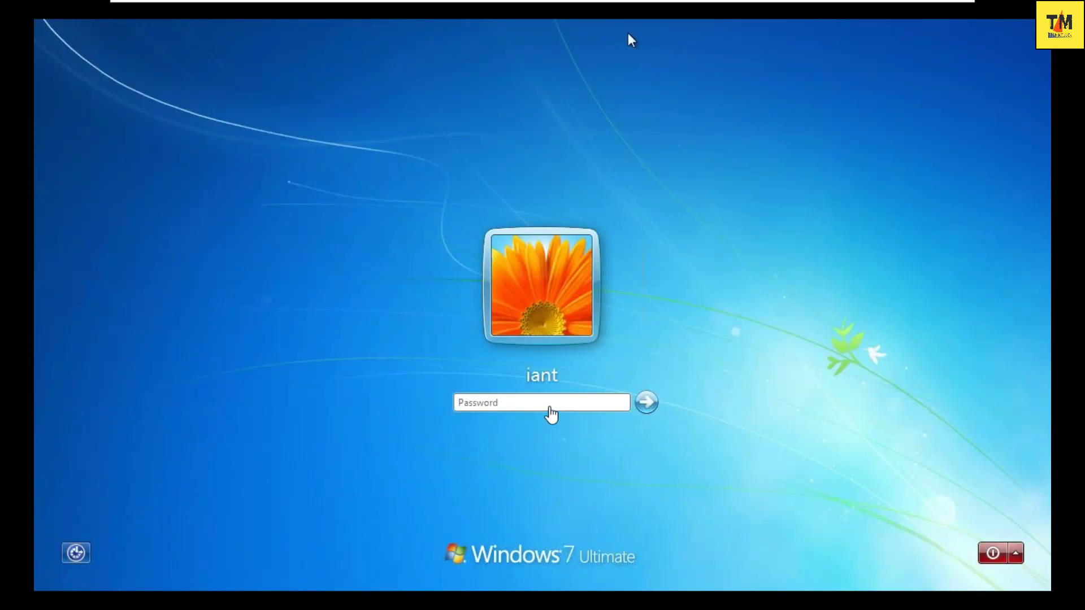
click(545, 403)
text(***)
key(Return)
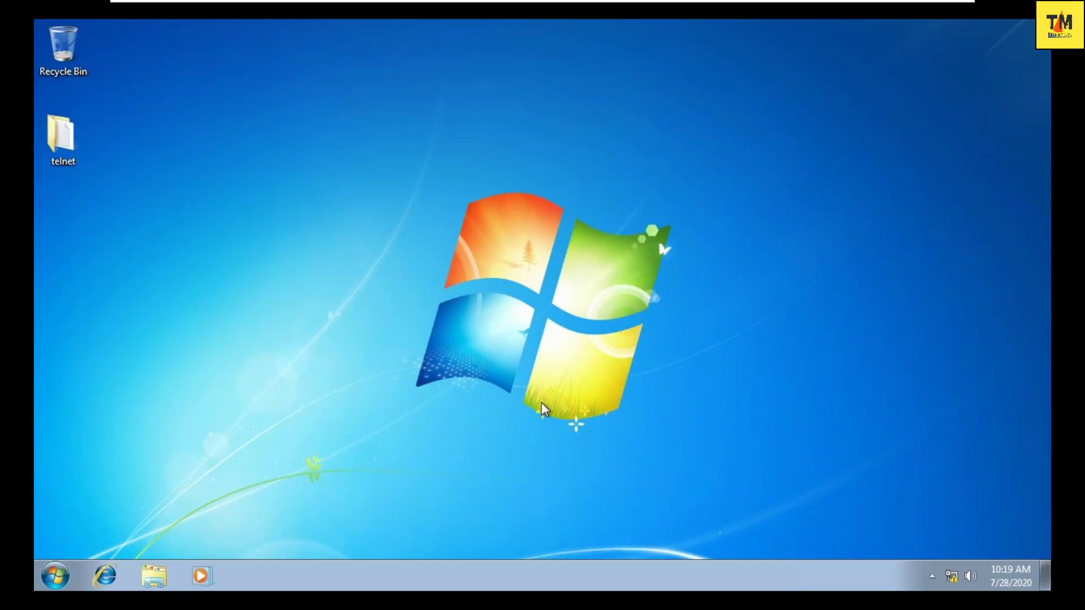
click(64, 576)
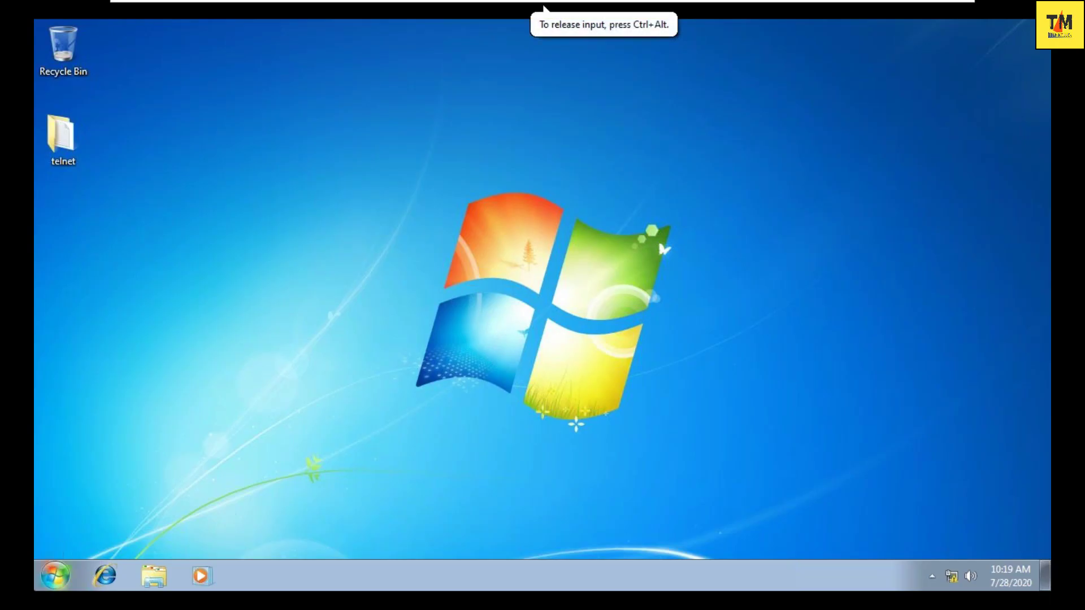
- Open Manage Accounts in Windows 7 to list the Administrator and disabled Guest accounts
click(64, 586)
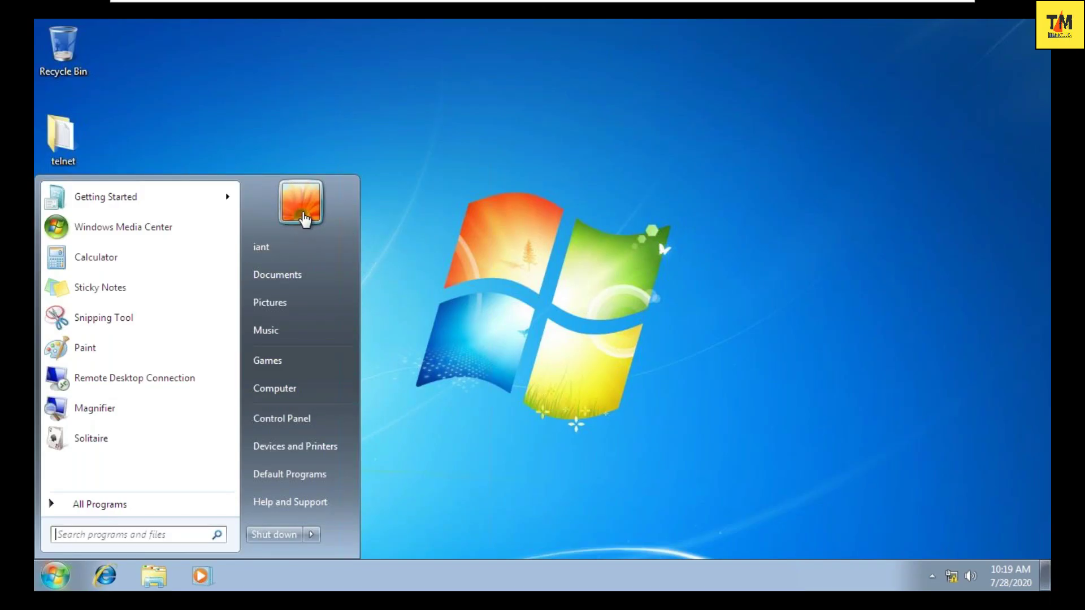
click(302, 216)
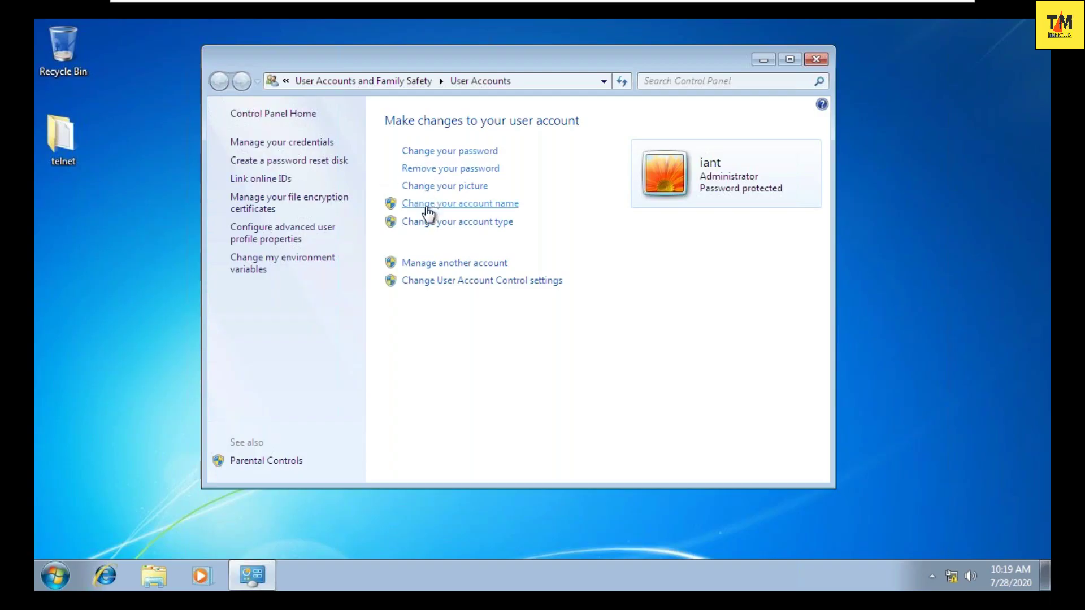
click(427, 264)
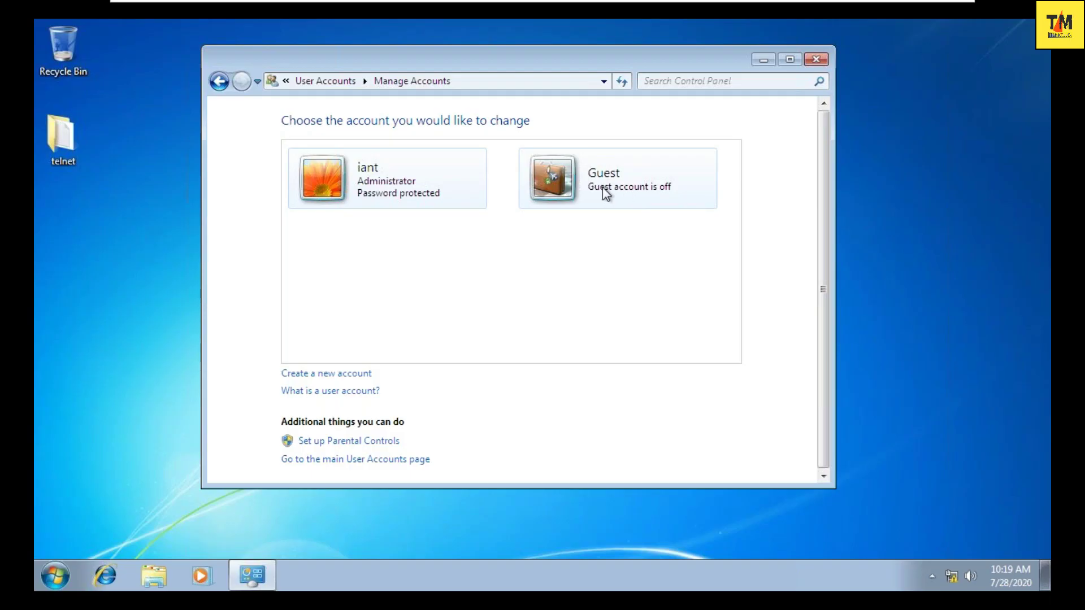
click(355, 376)
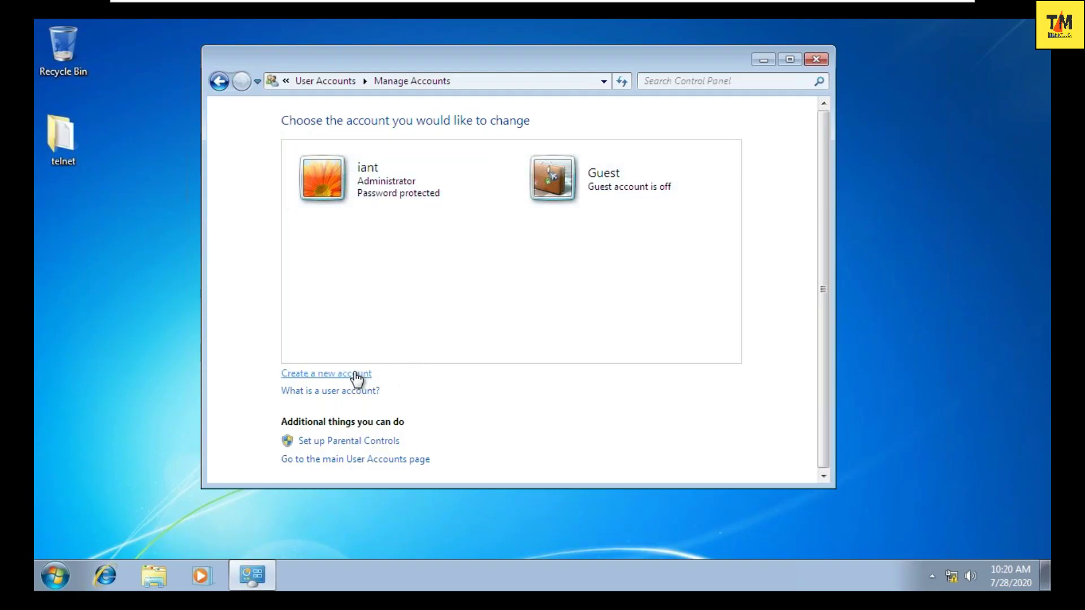
click(356, 376)
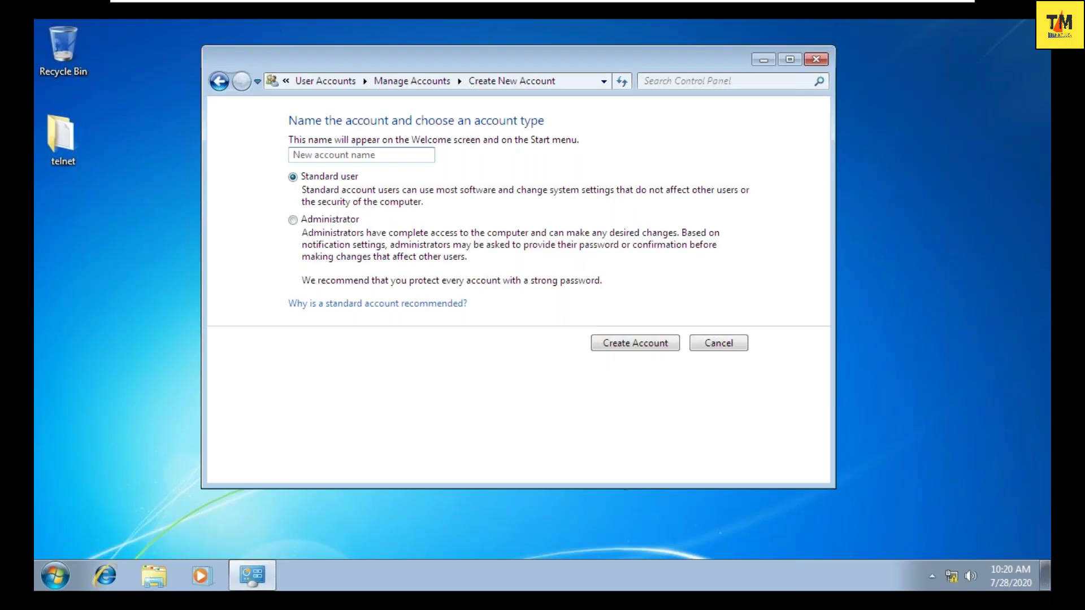
click(713, 350)
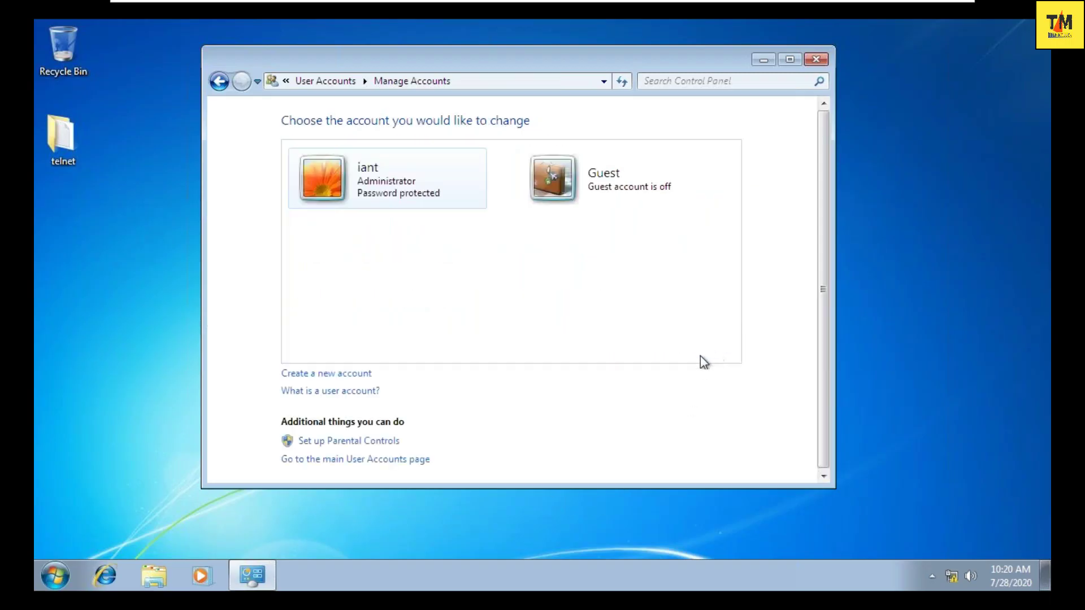
- Close the Windows 7 Control Panel accounts window
click(816, 59)
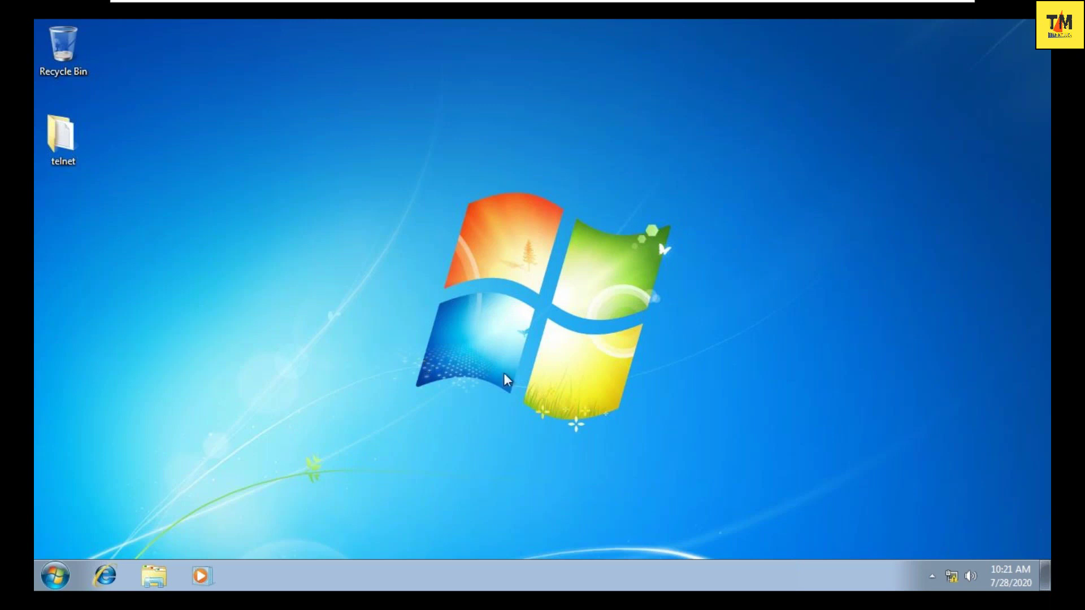
- Switch to the Windows Server 2016 machine and close its Network Connections window
mouse_move(602, 2)
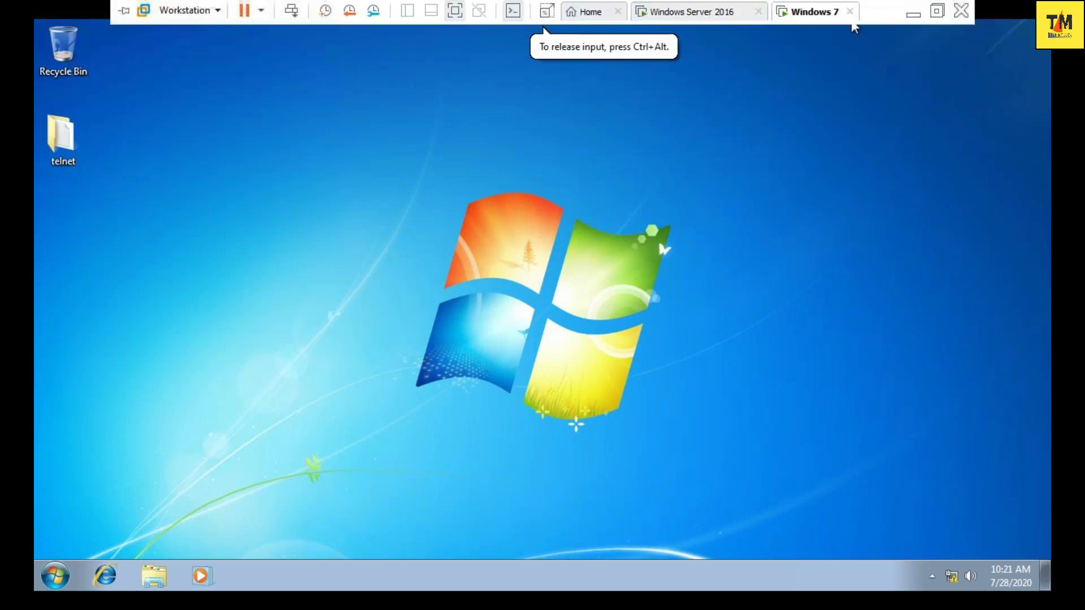
click(661, 12)
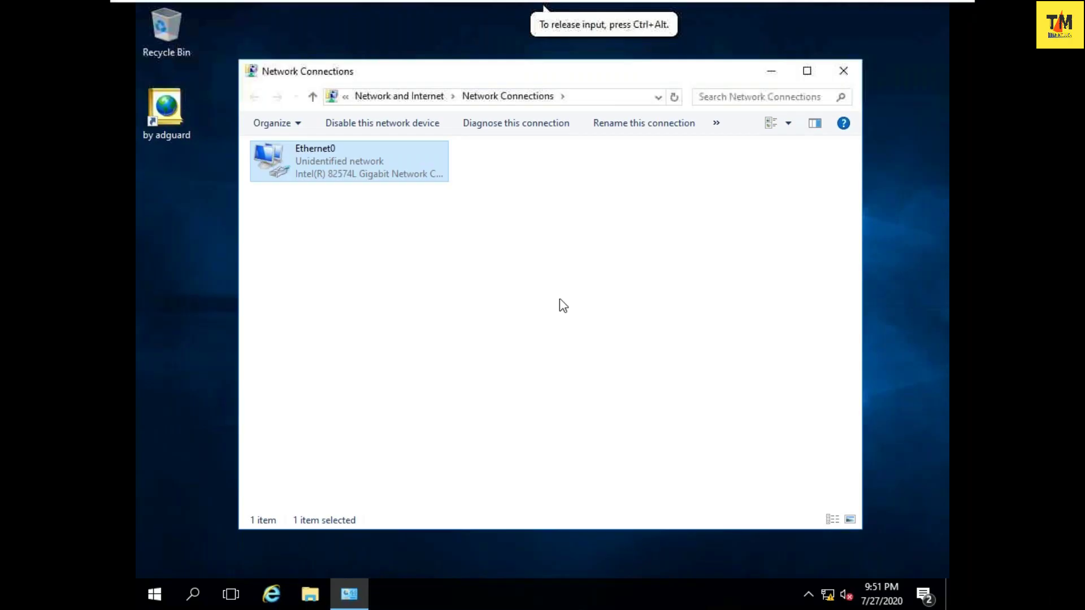
click(851, 69)
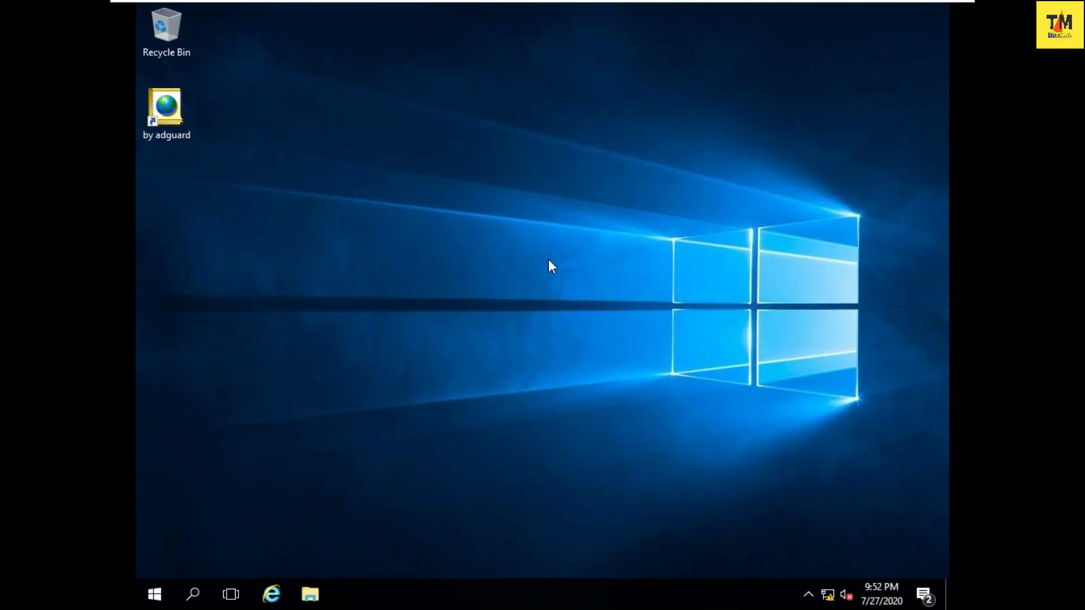
- Minimize the full-screen virtual machine and close the Settings window
mouse_move(923, 4)
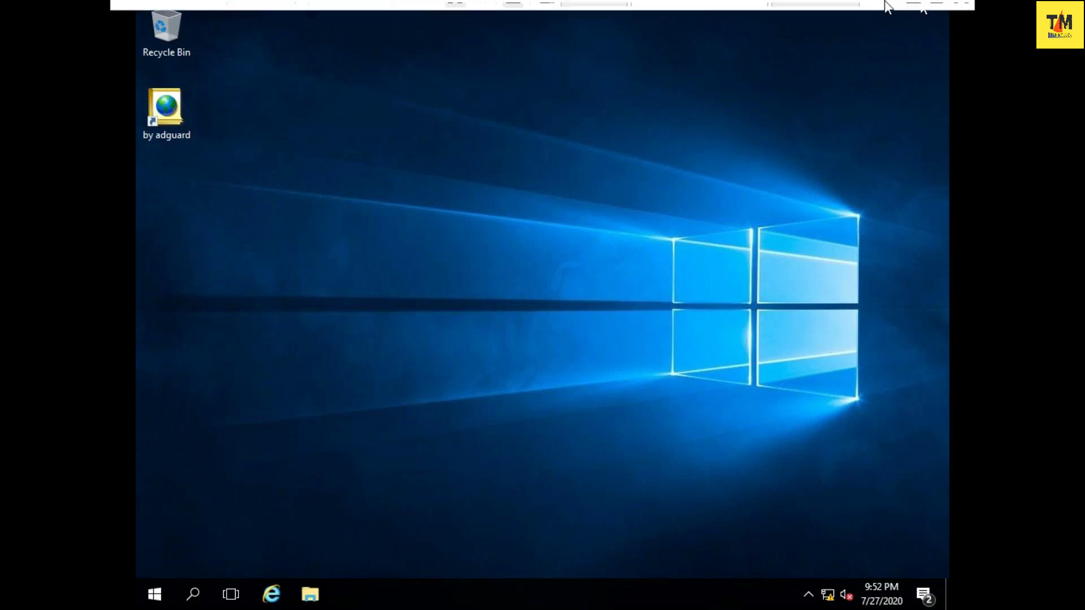
click(919, 13)
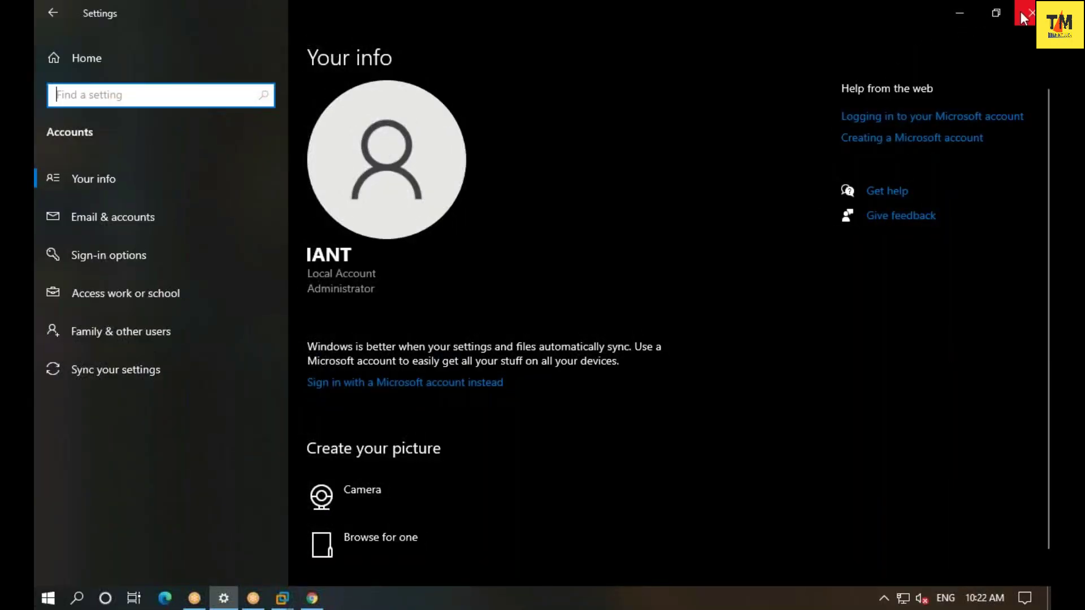
click(1024, 15)
- Launch Notepad from the Run prompt
key(super+r)
text(no)
key(Down)
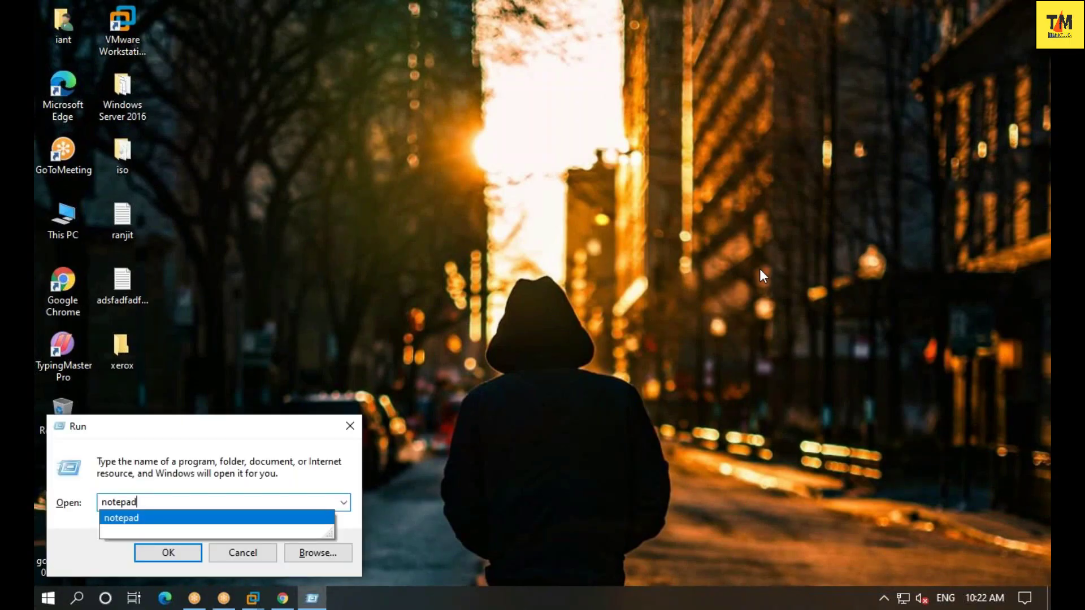
key(Return)
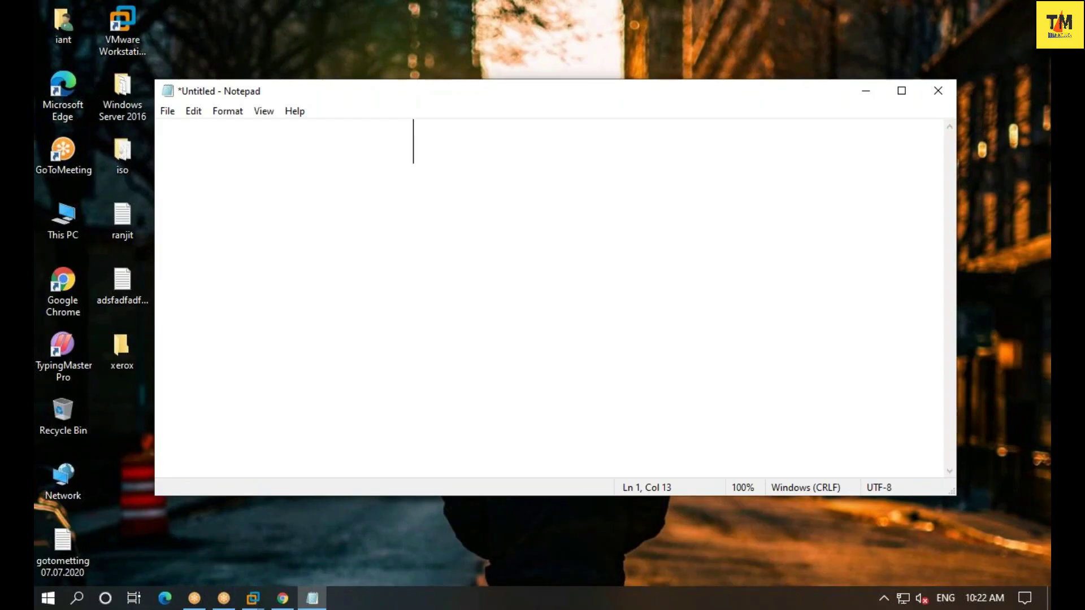
- Maximize Notepad and type the heading 'users & accounts'
click(901, 91)
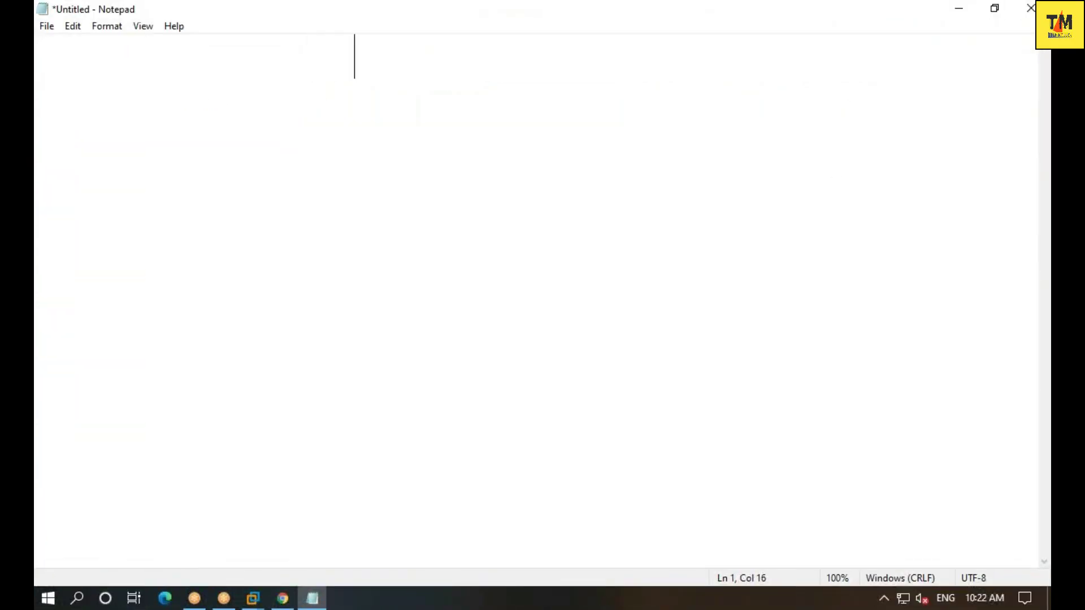
text(users )
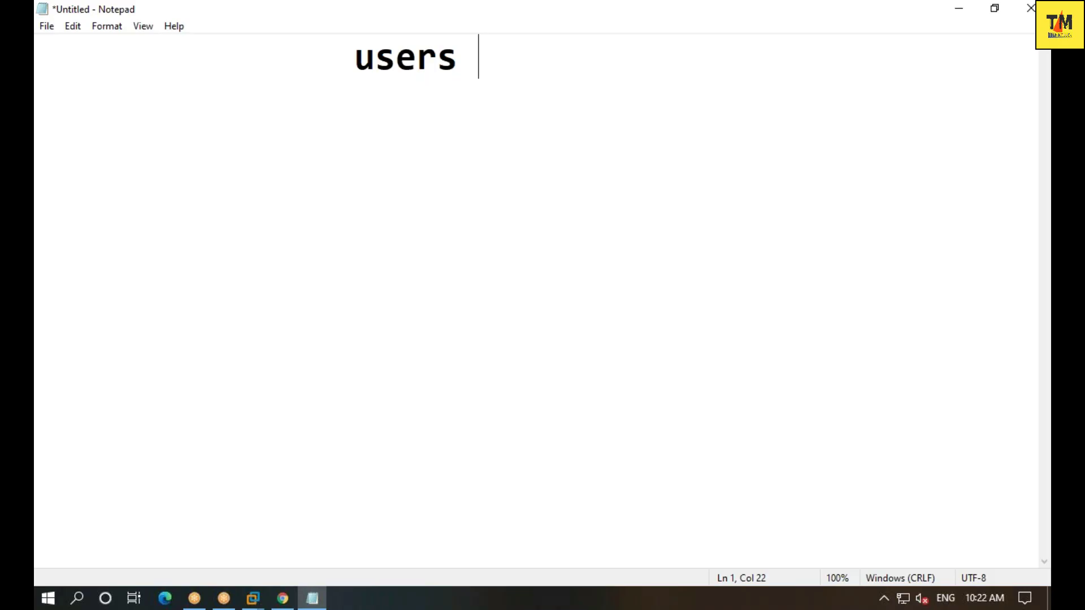
text(& a)
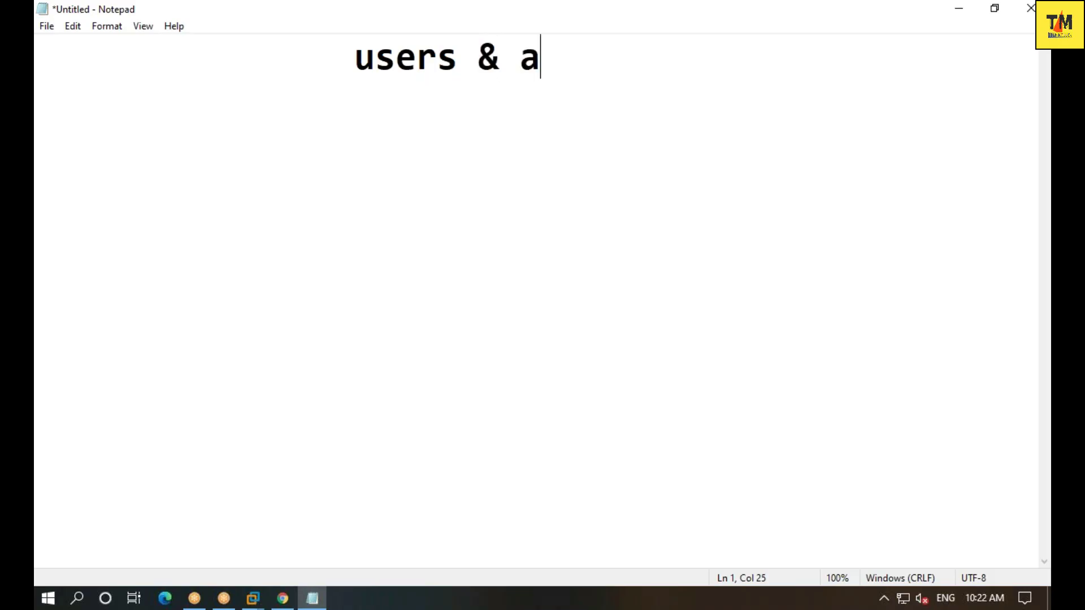
text(ccounts)
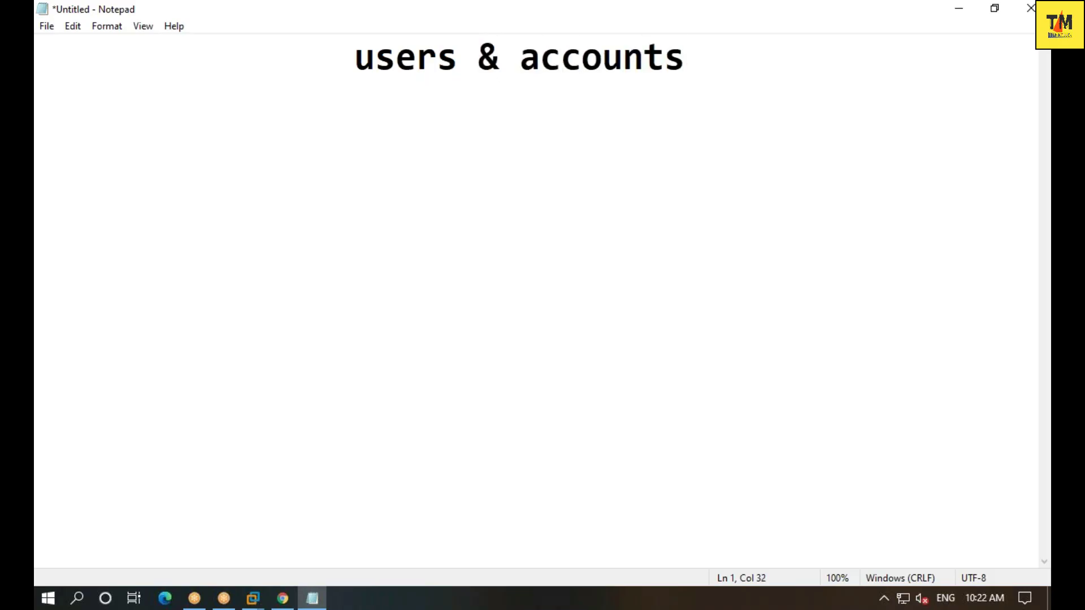
key(Return)
key(Return)
- Add 'there are 3 types of user's in server 2016' and start '1. Built in user account :-'
text(there are )
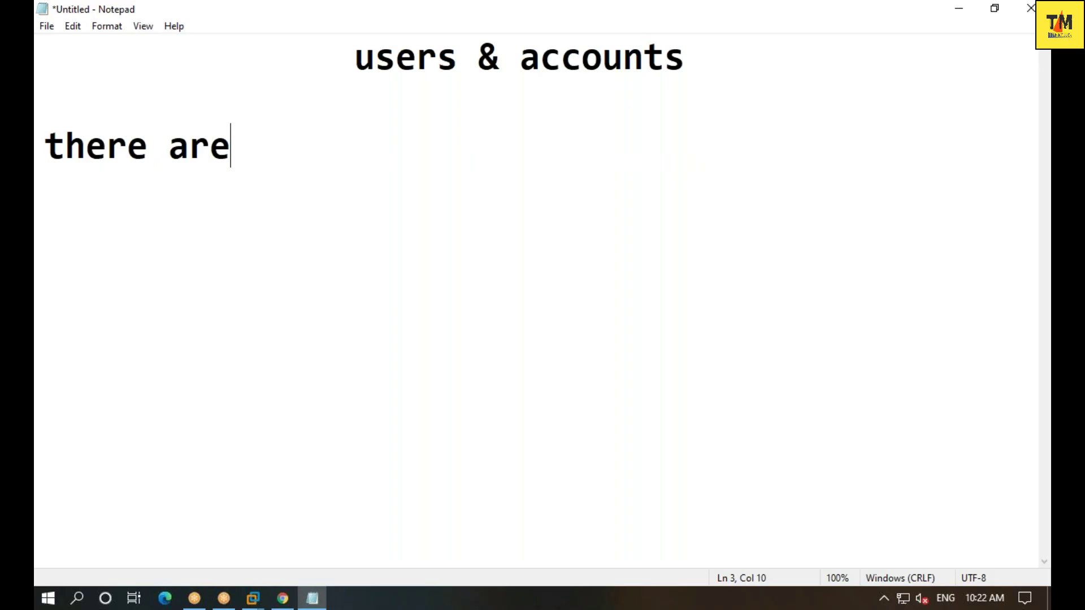
text(3 types)
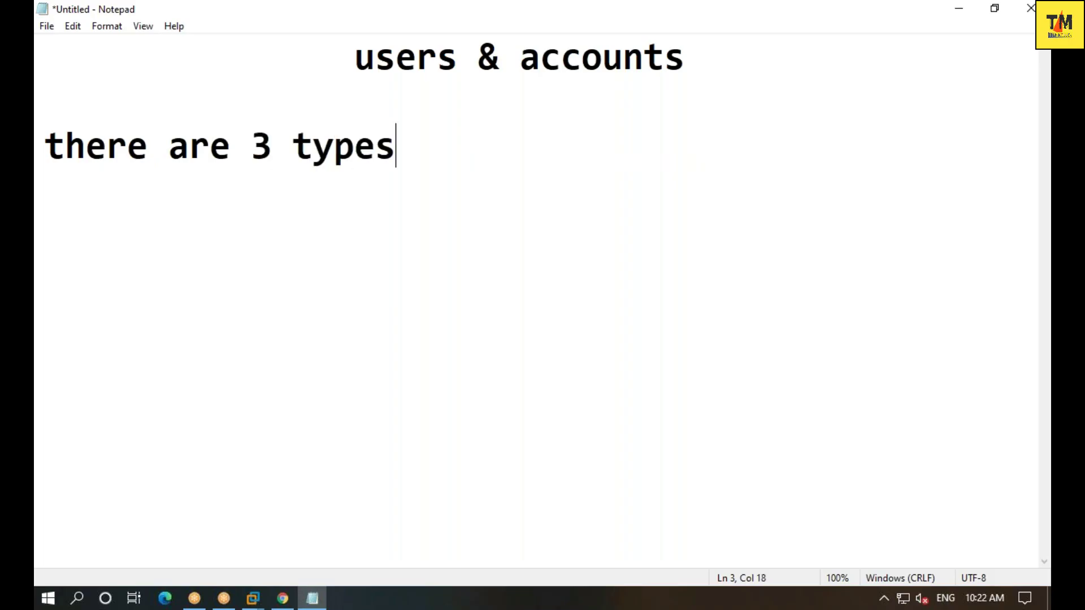
text( of user's)
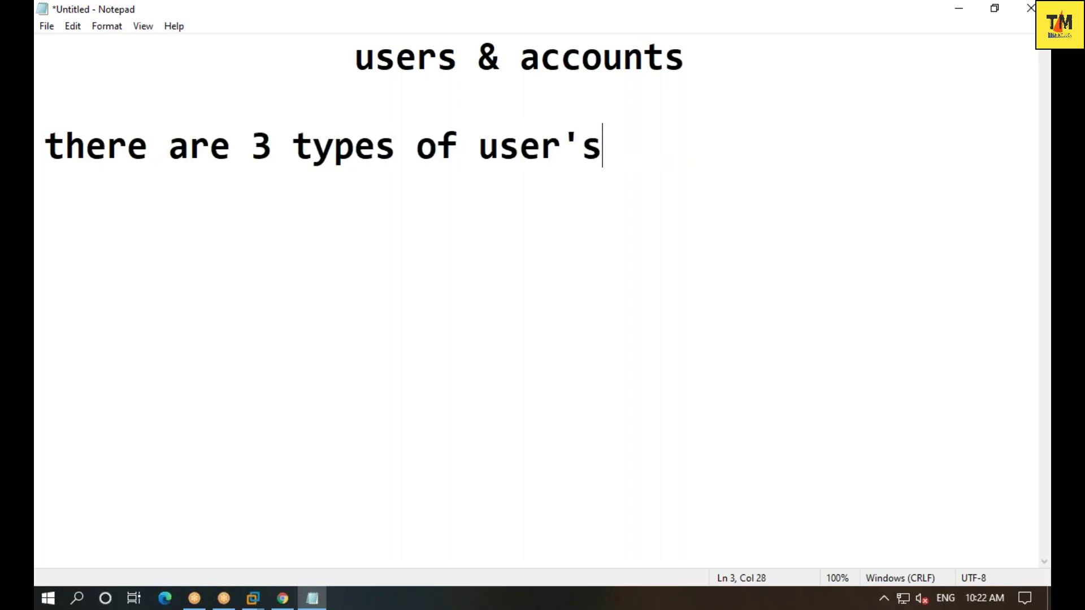
text( in ser)
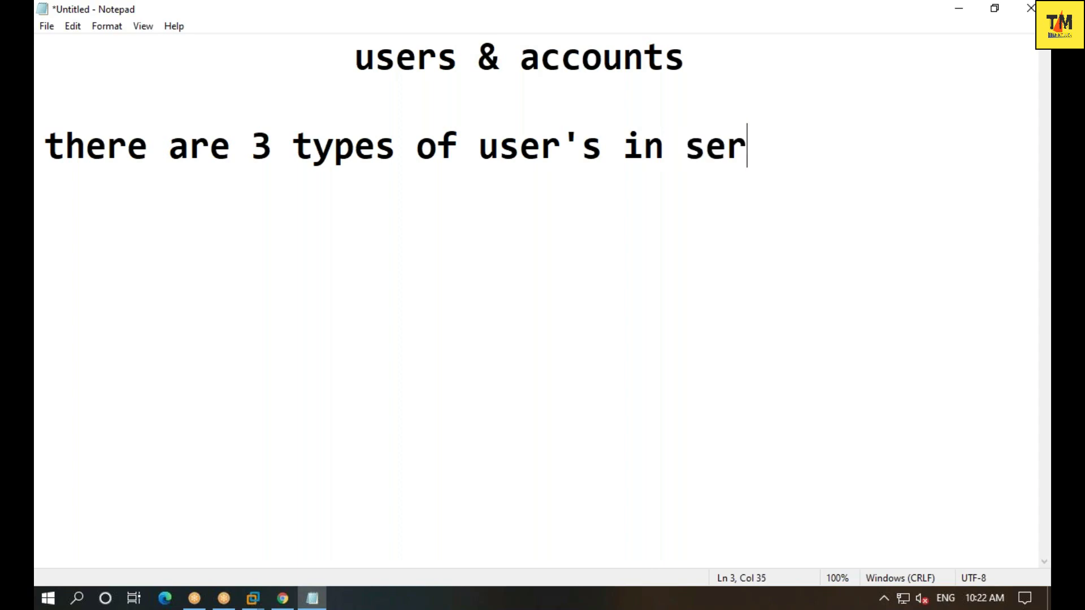
text(ver 2016)
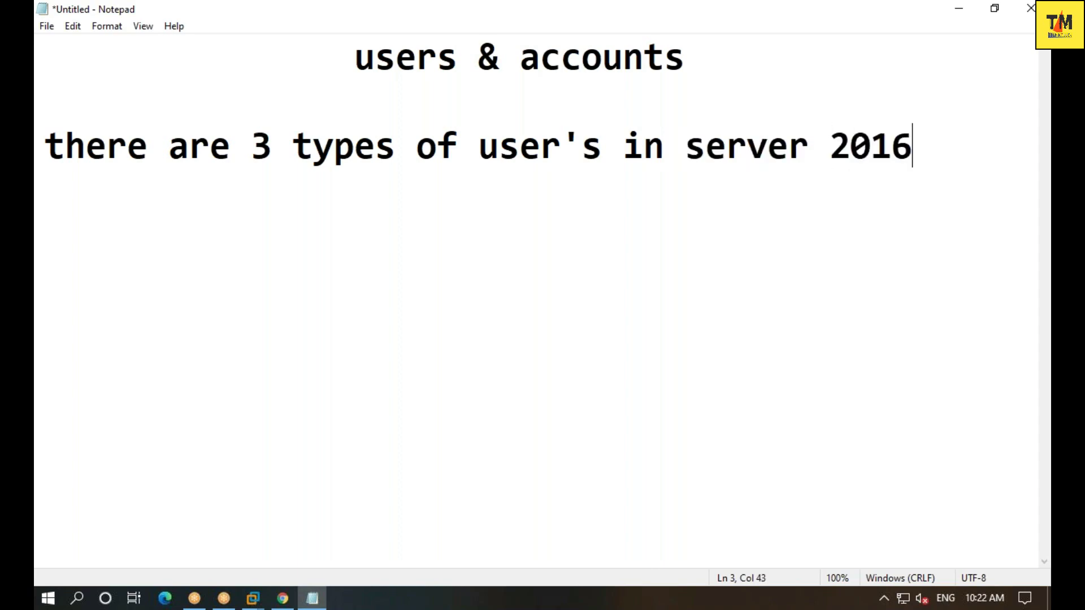
key(Return)
key(Return)
text(1. Bui)
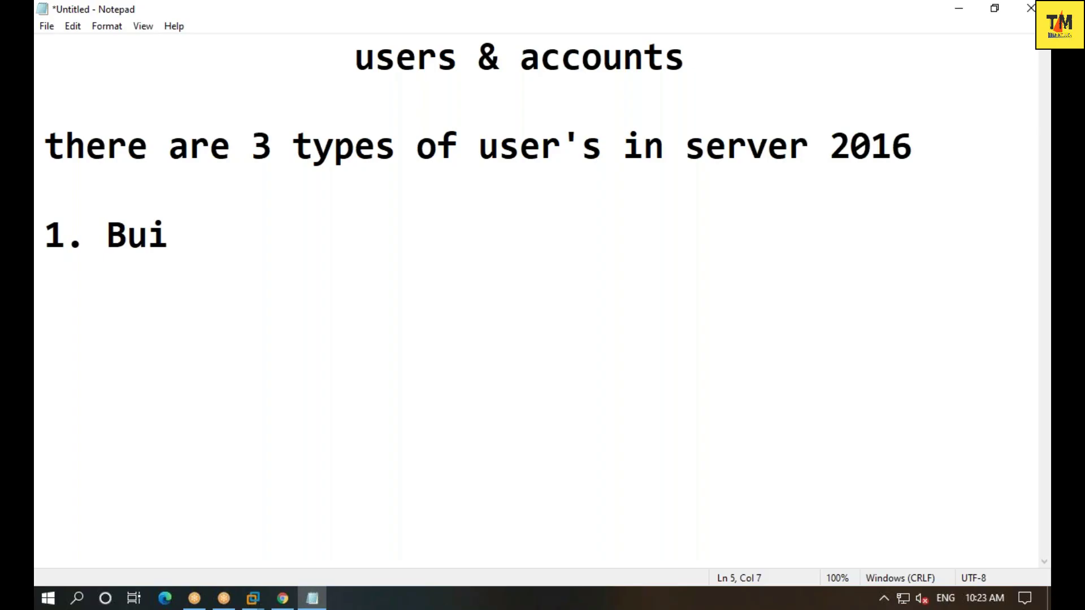
text(lt in user acco)
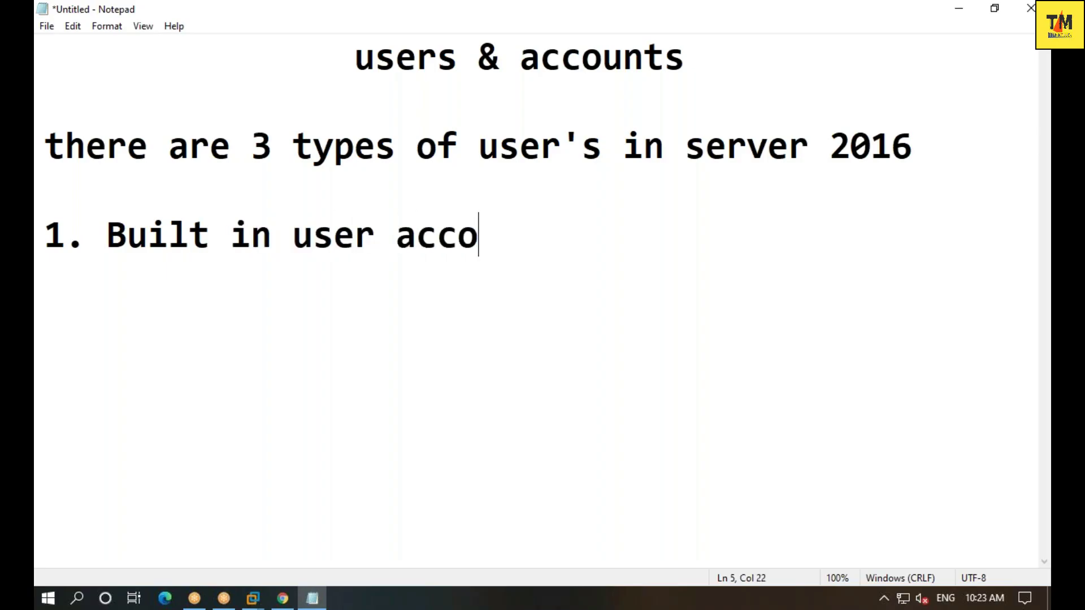
text(unt :-)
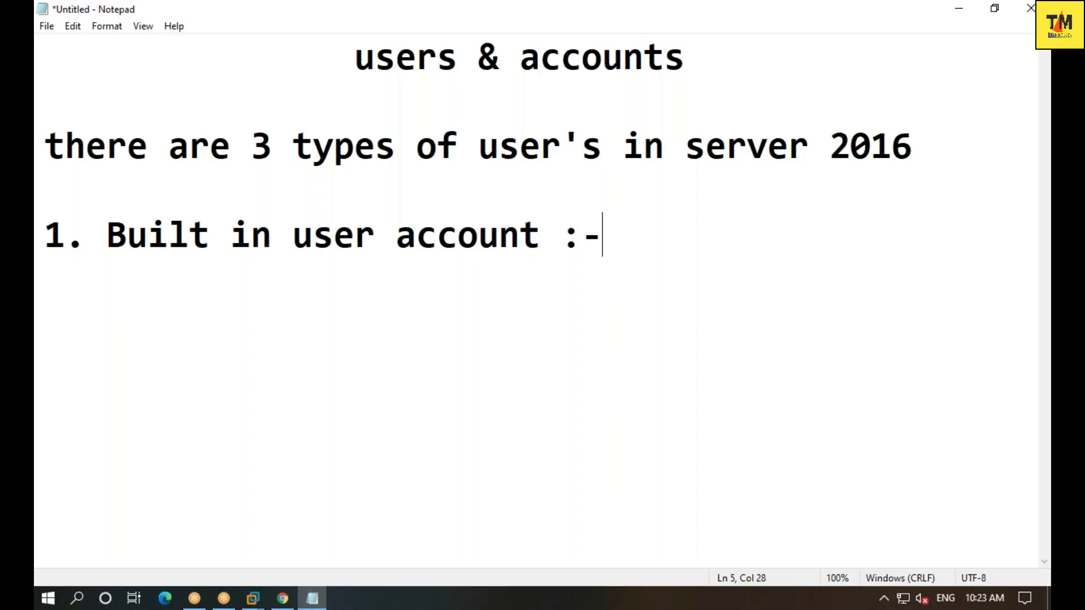
- Open the Windows Server 2016 VM full screen and lock it via Ctrl+Alt+Del
click(253, 598)
click(365, 525)
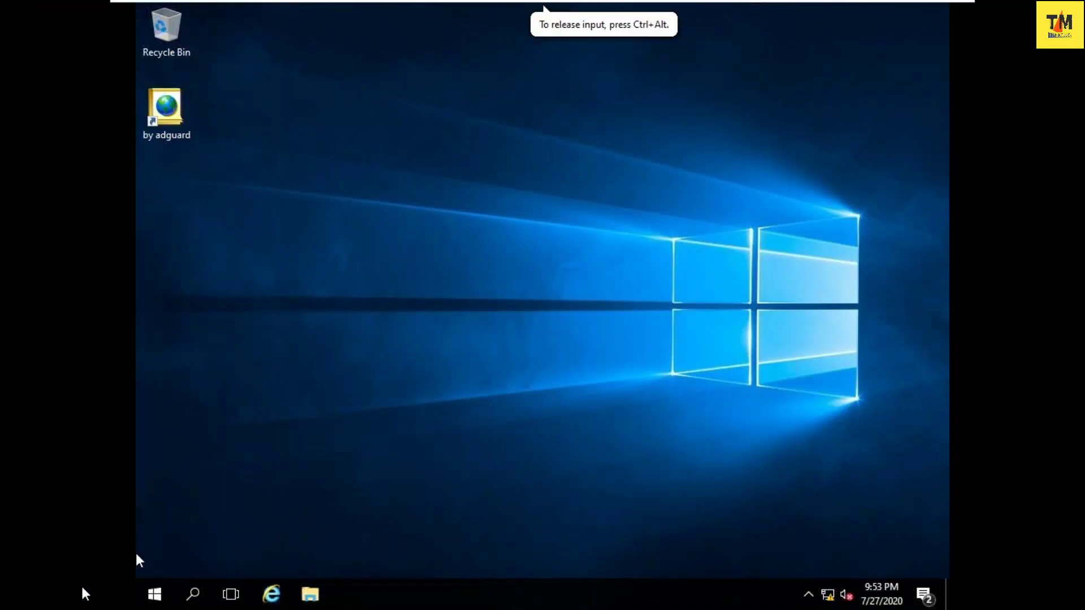
click(155, 596)
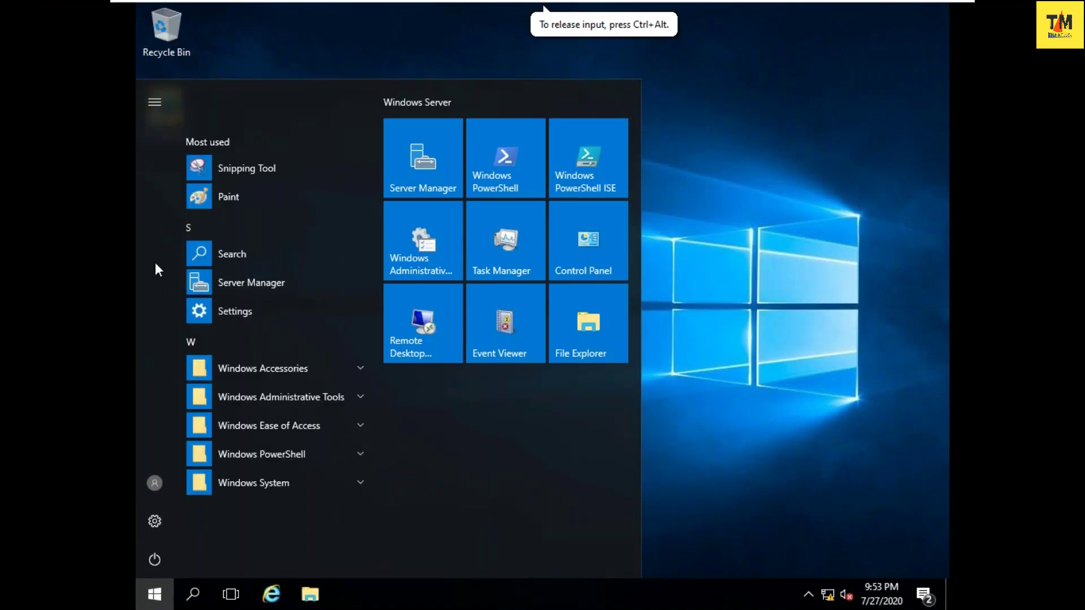
click(159, 108)
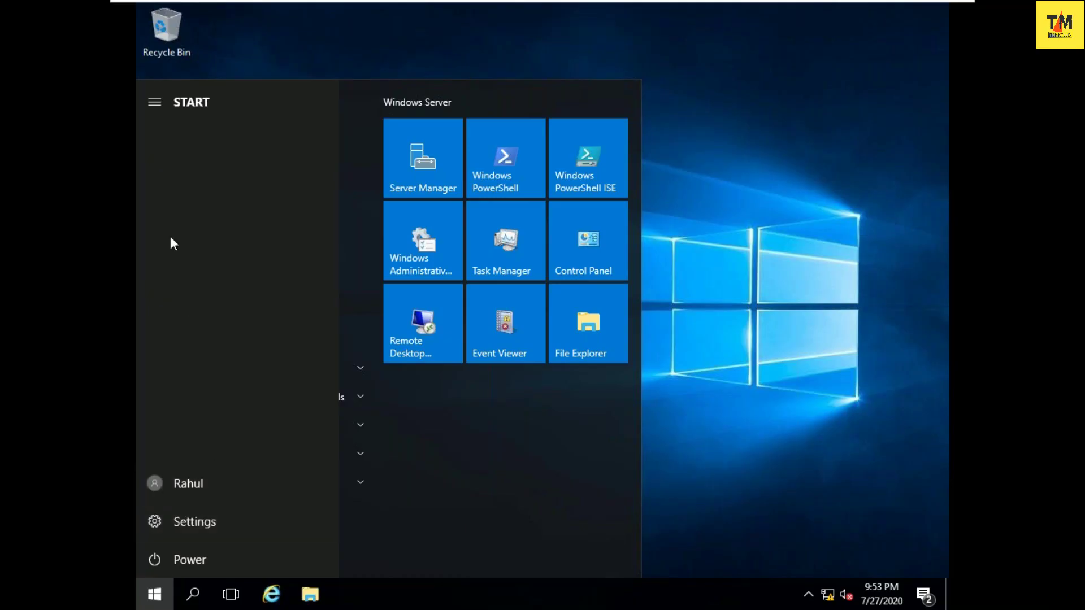
mouse_move(539, 4)
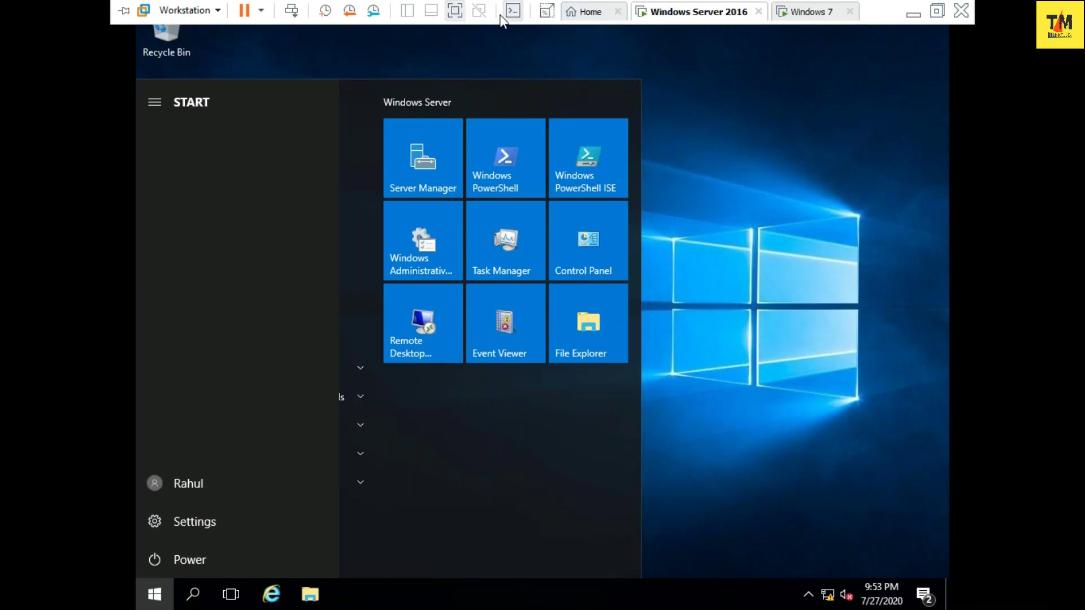
click(292, 11)
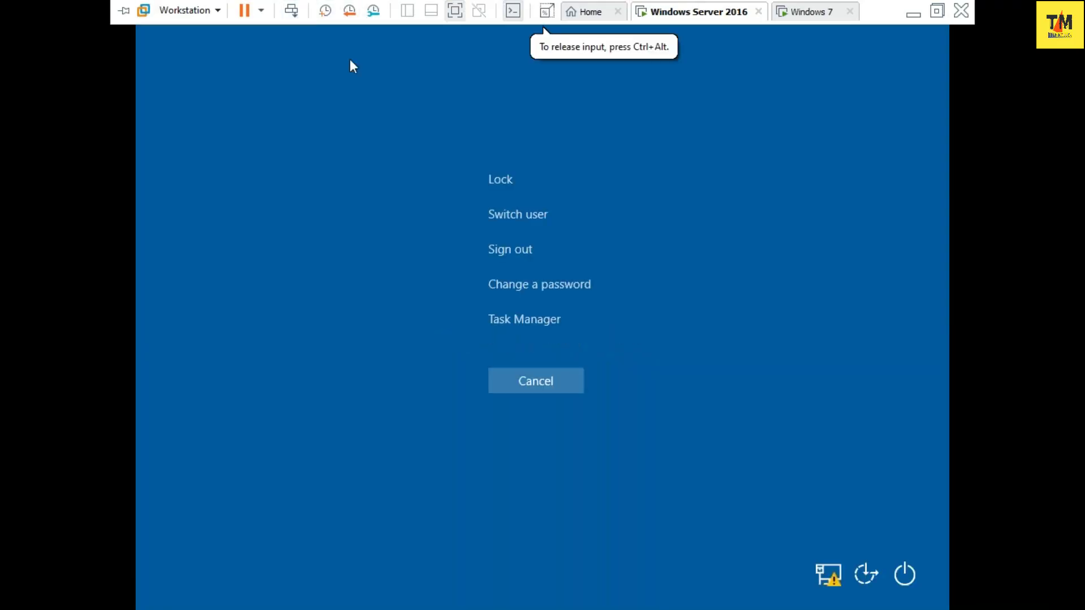
click(500, 179)
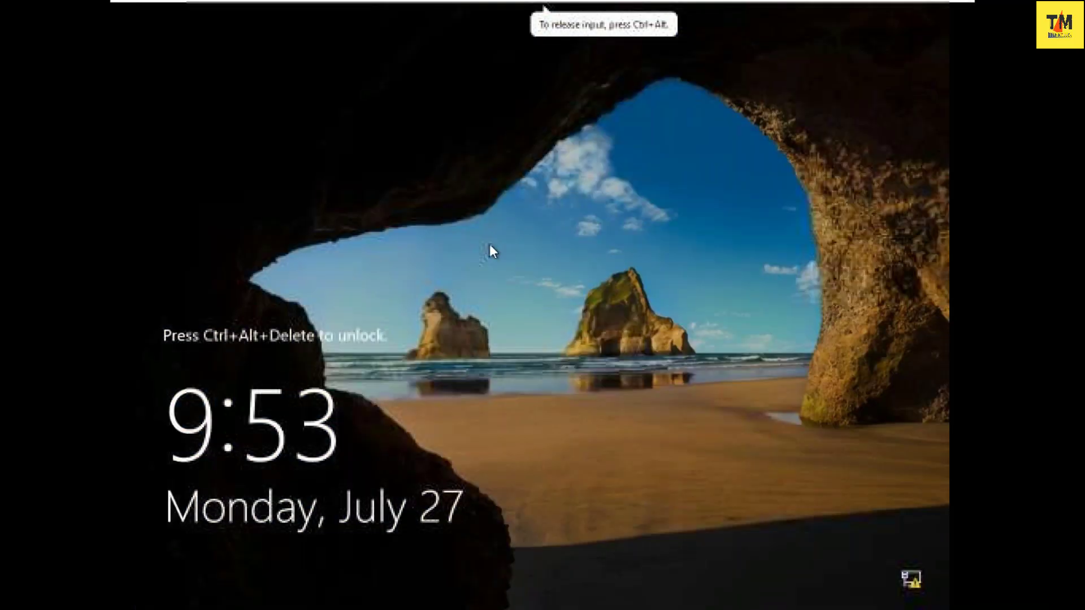
- Choose Administrator on the lock screen and accept the required password change
mouse_move(297, 6)
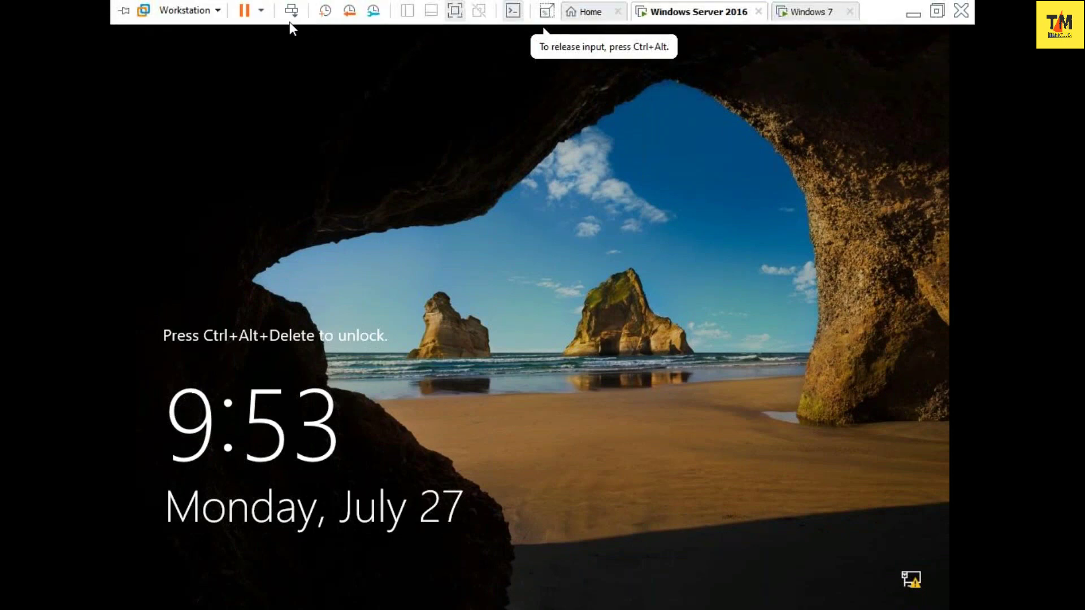
click(291, 13)
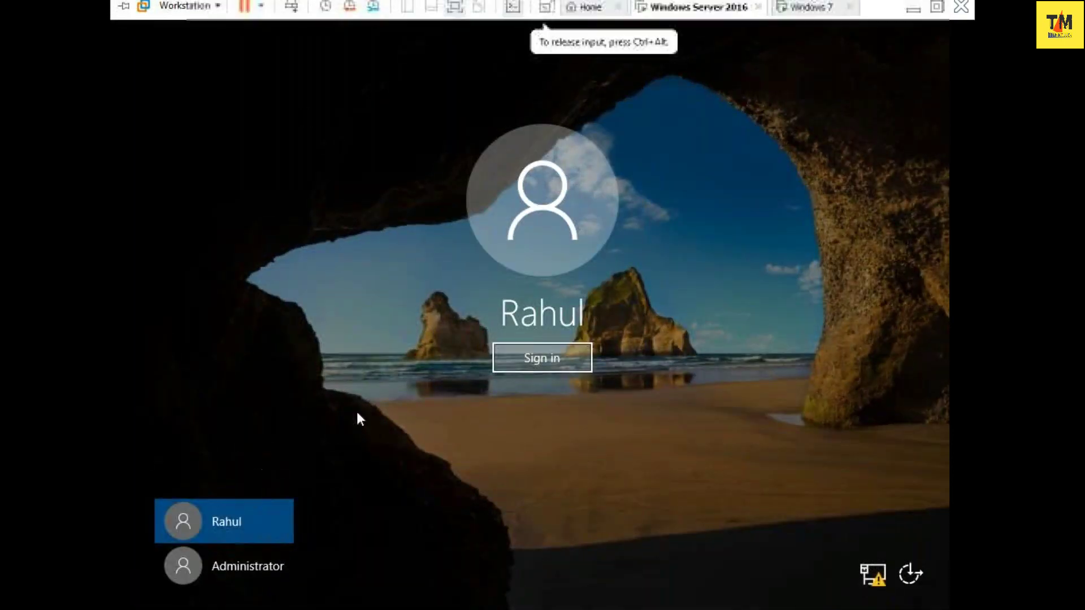
click(256, 562)
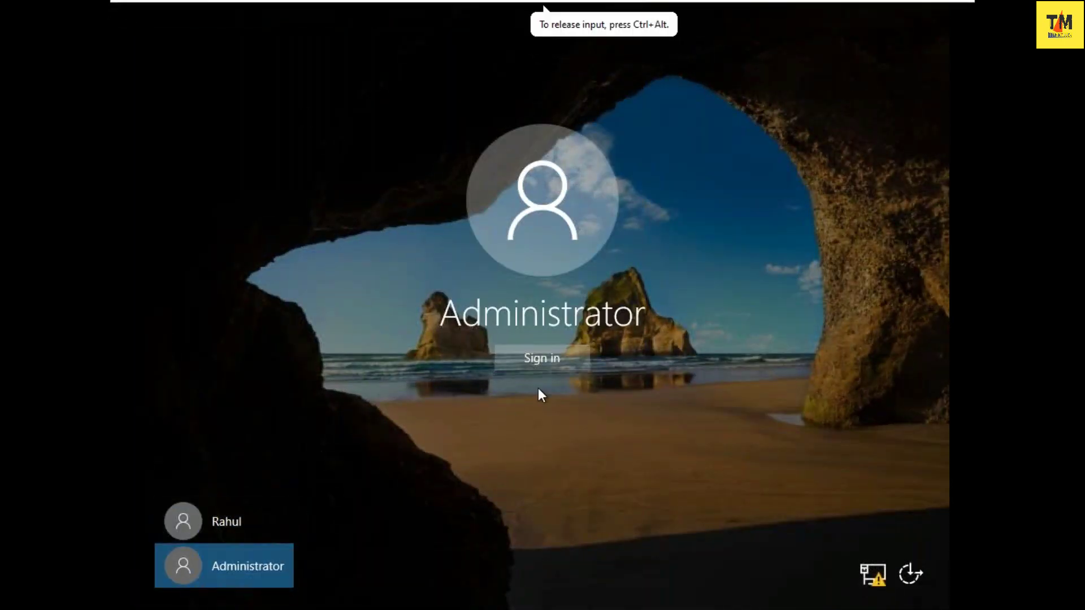
click(560, 358)
click(490, 419)
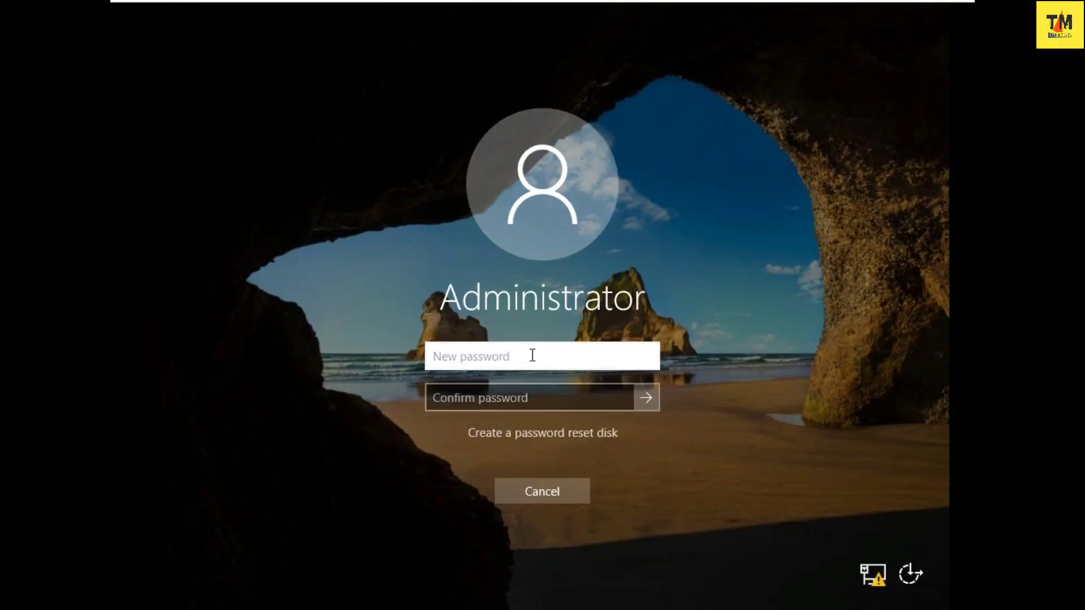
- Enter and confirm a new Administrator password, acknowledge the change, and sign in
text(•••••••••)
key(Tab)
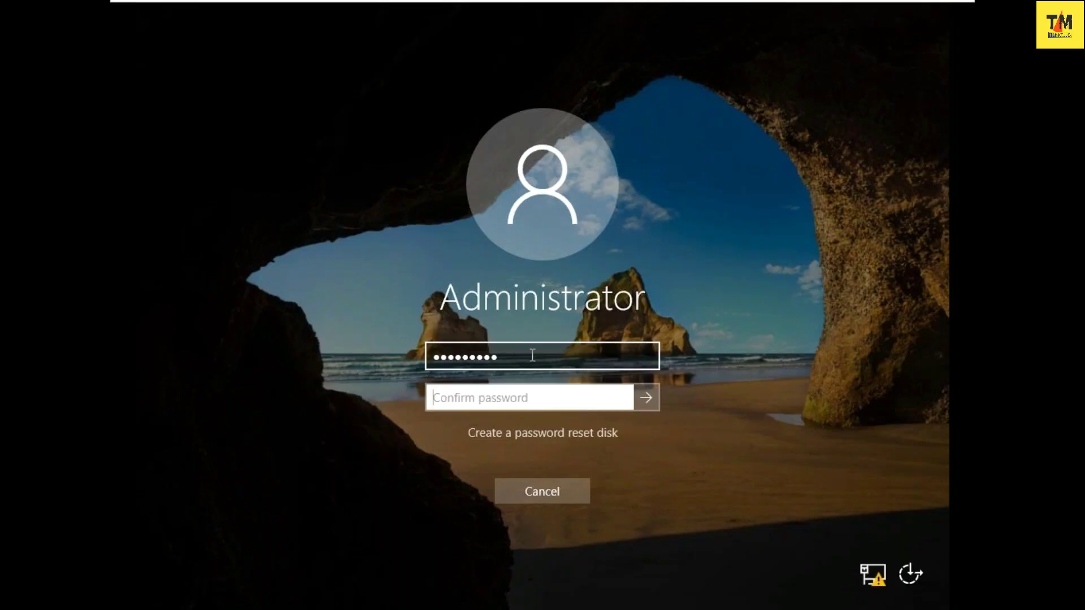
text(•••••••••)
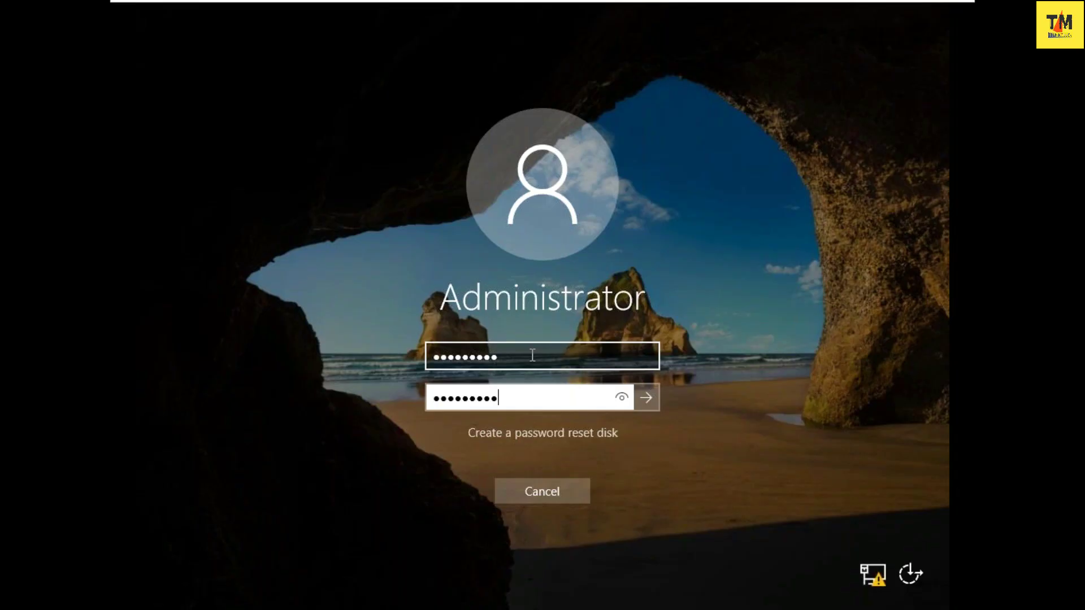
key(Return)
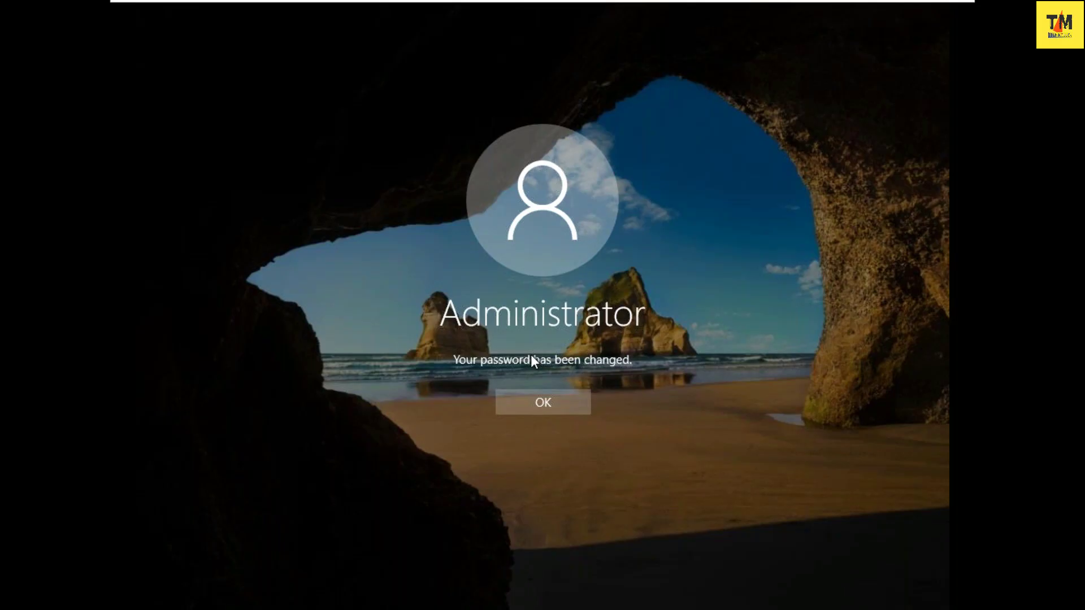
click(540, 411)
key(Return)
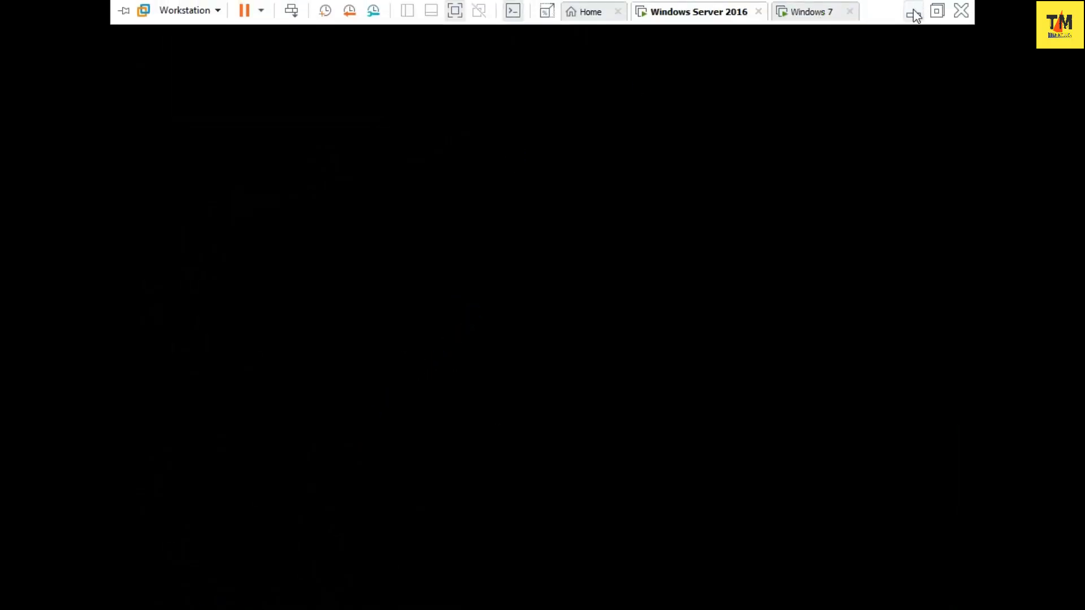
- Back in Notepad, finish item 1 with 'self generated user' and add the line 'example :- Administrator'
click(914, 11)
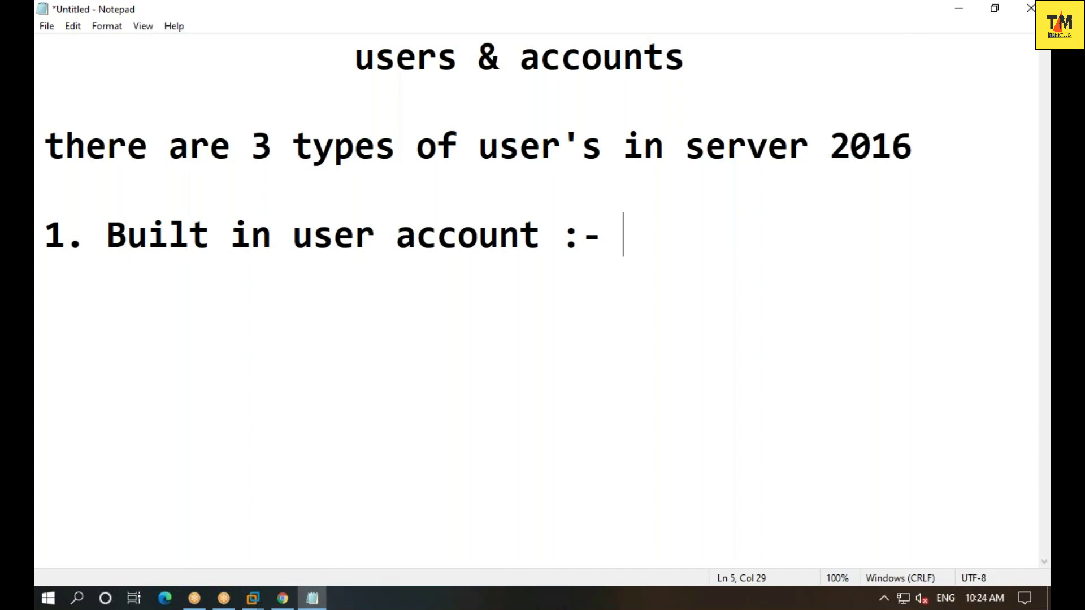
text(self )
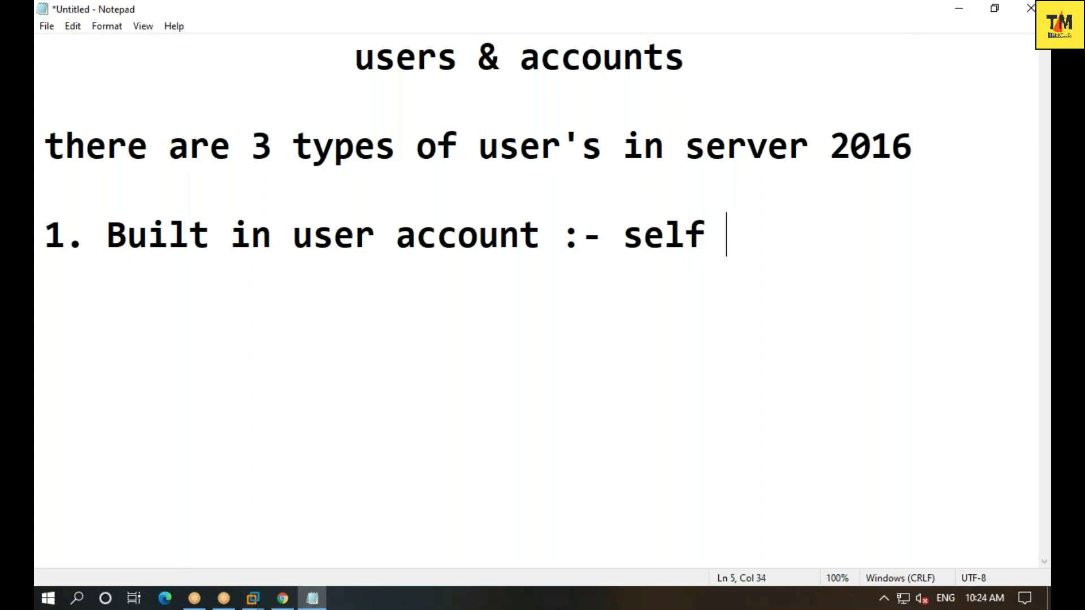
text(generate)
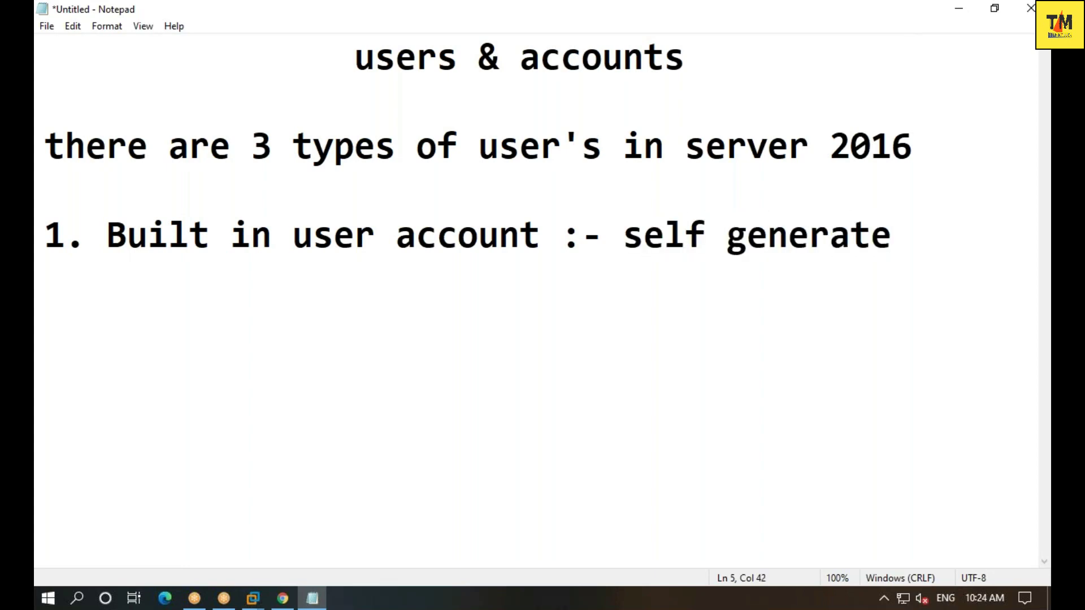
text(d user)
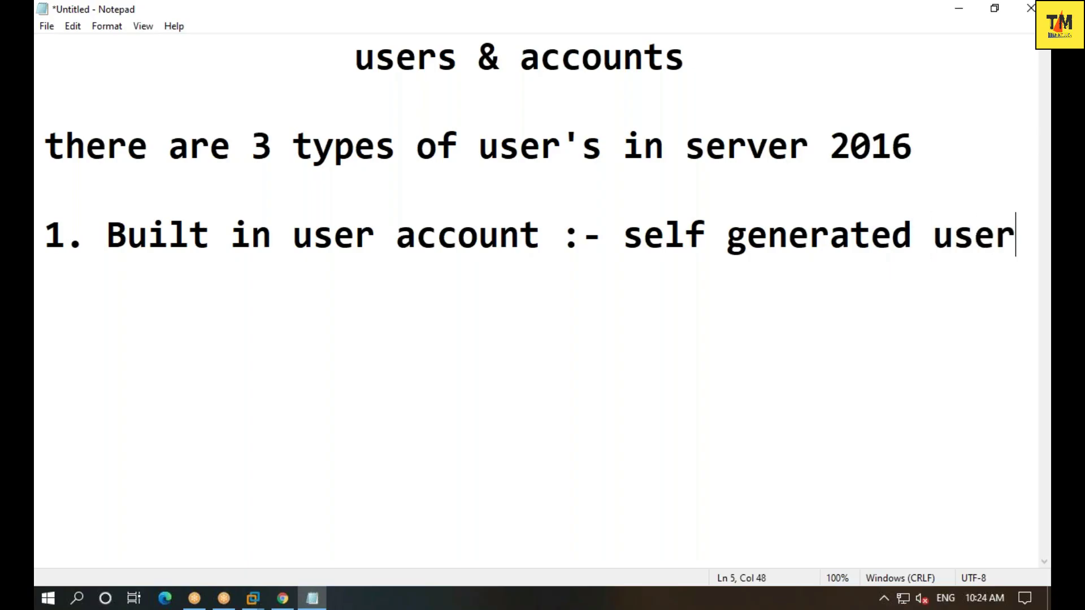
key(Return)
text(examp)
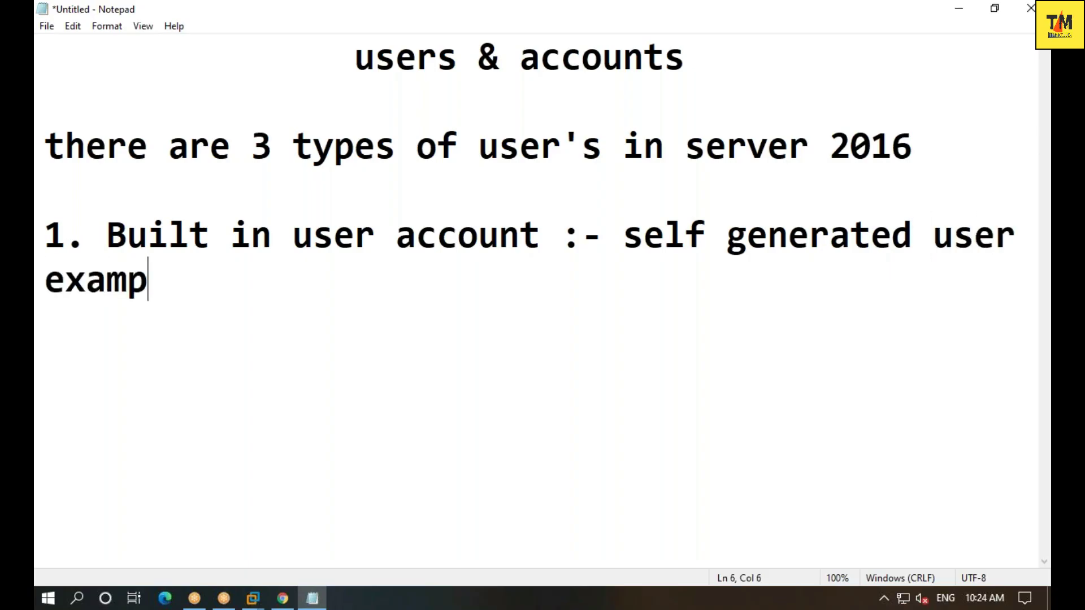
text(le :- Ad)
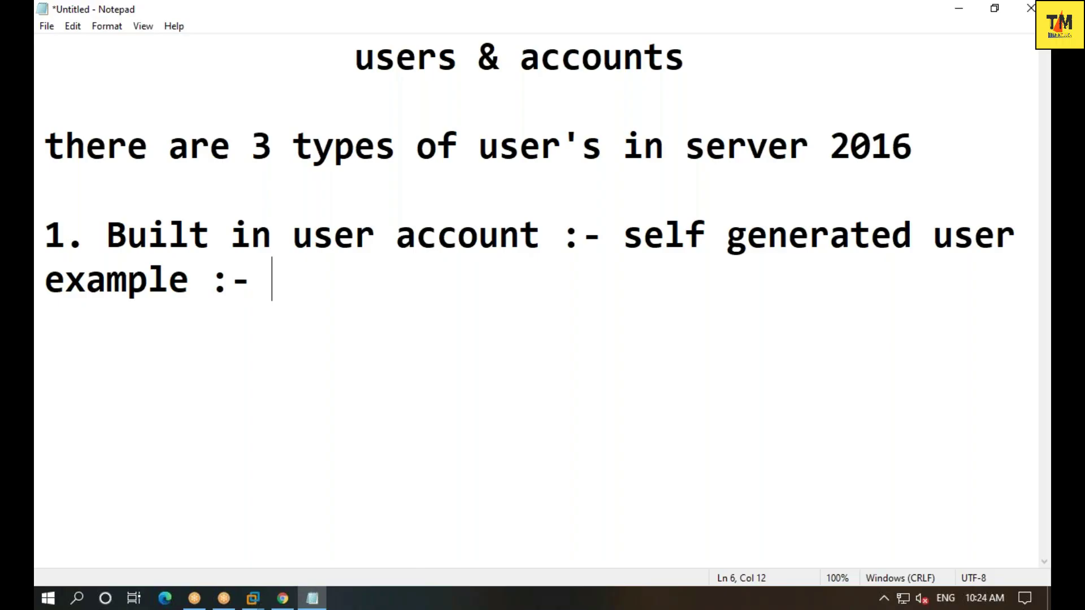
text(ministrato)
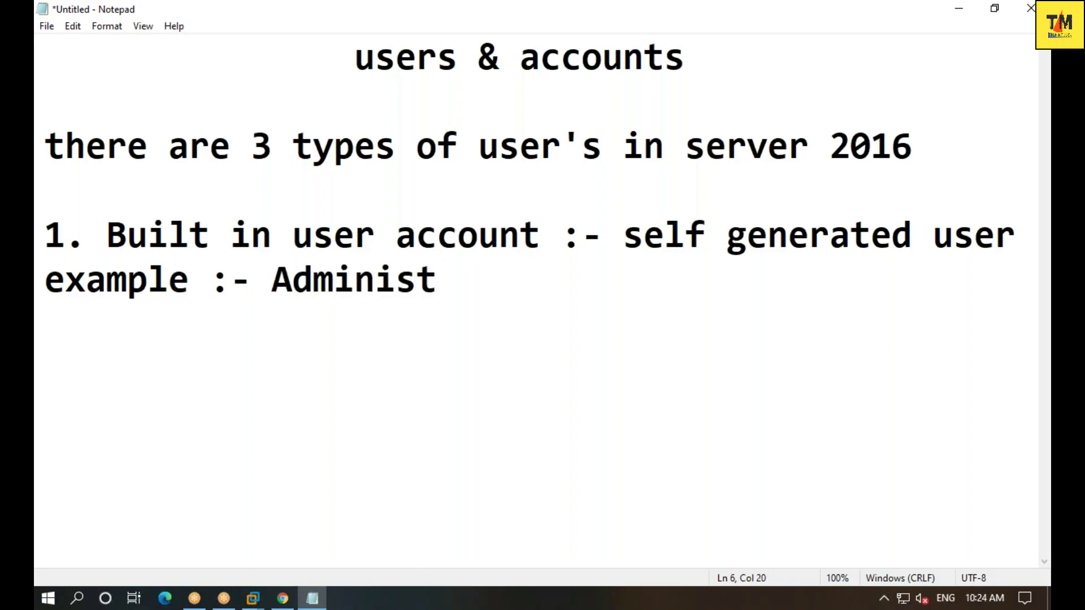
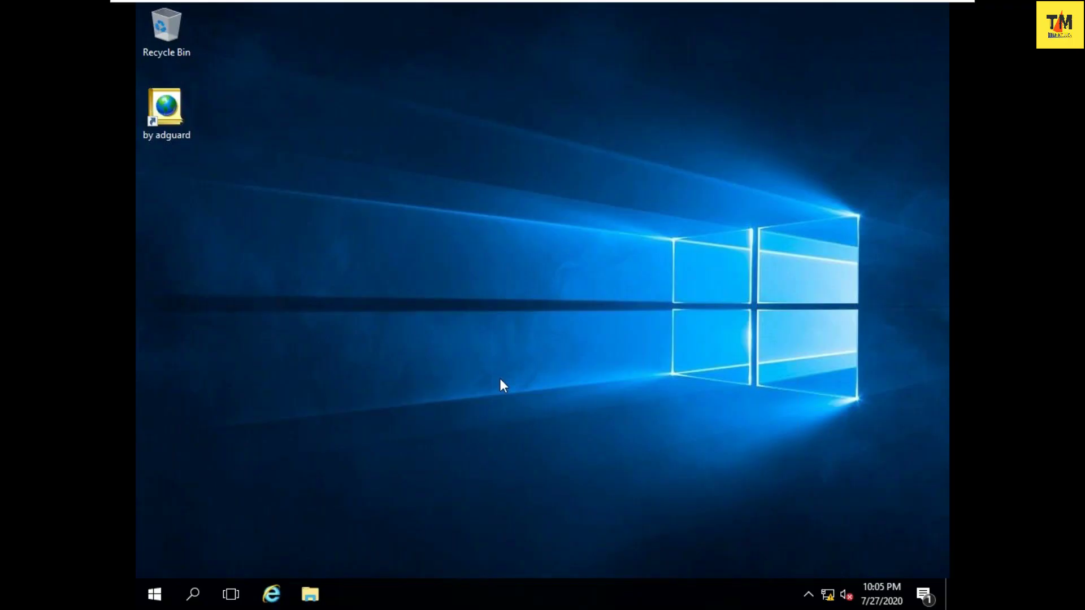
- Minimise the full-screen Windows Server VM to get back to the host desktop and notes
mouse_move(853, 7)
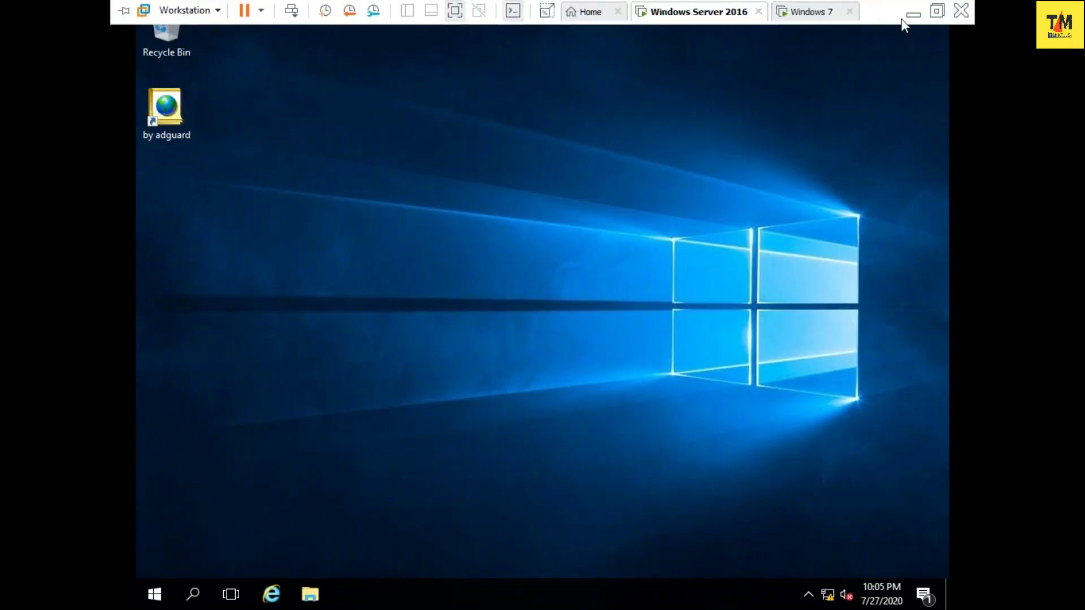
click(912, 17)
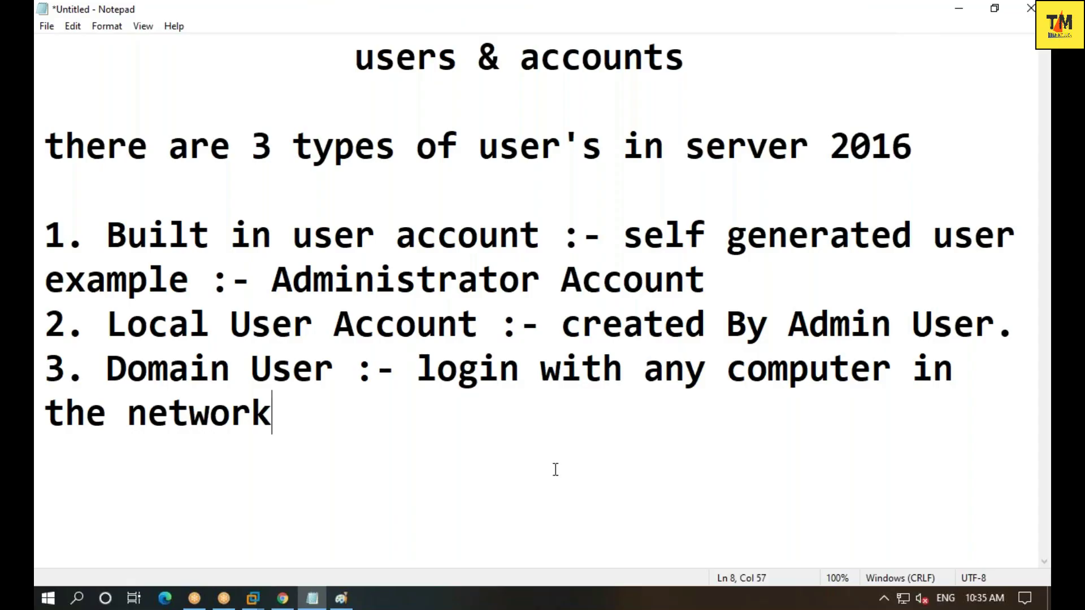
- Add the line 'how to create local user in server 2016' with a 'practical - 7' heading above it
key(Return)
key(Return)
text(how to create )
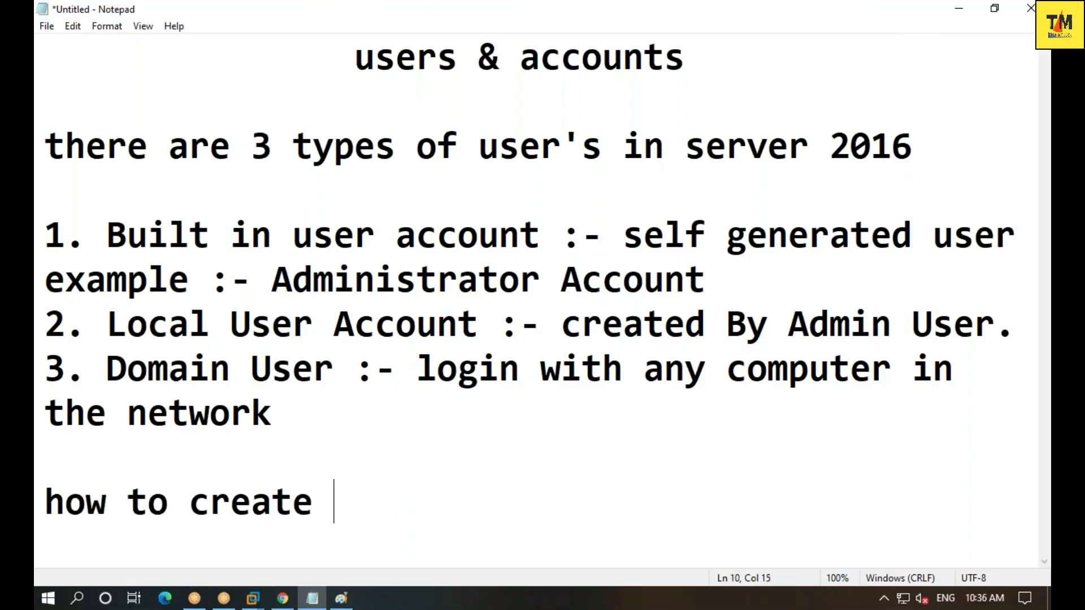
text(local user)
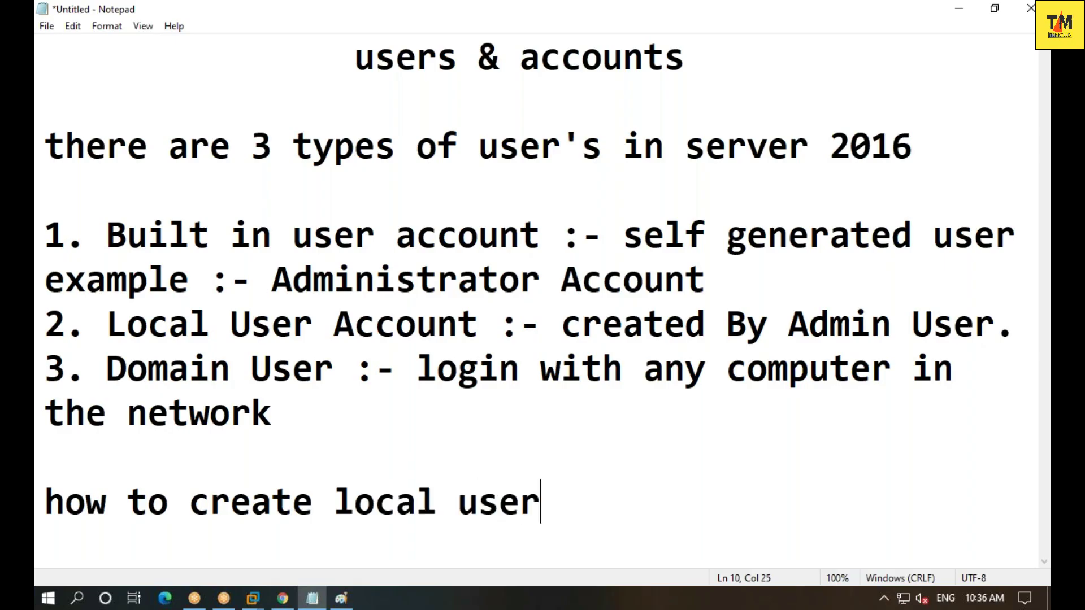
text( in ser)
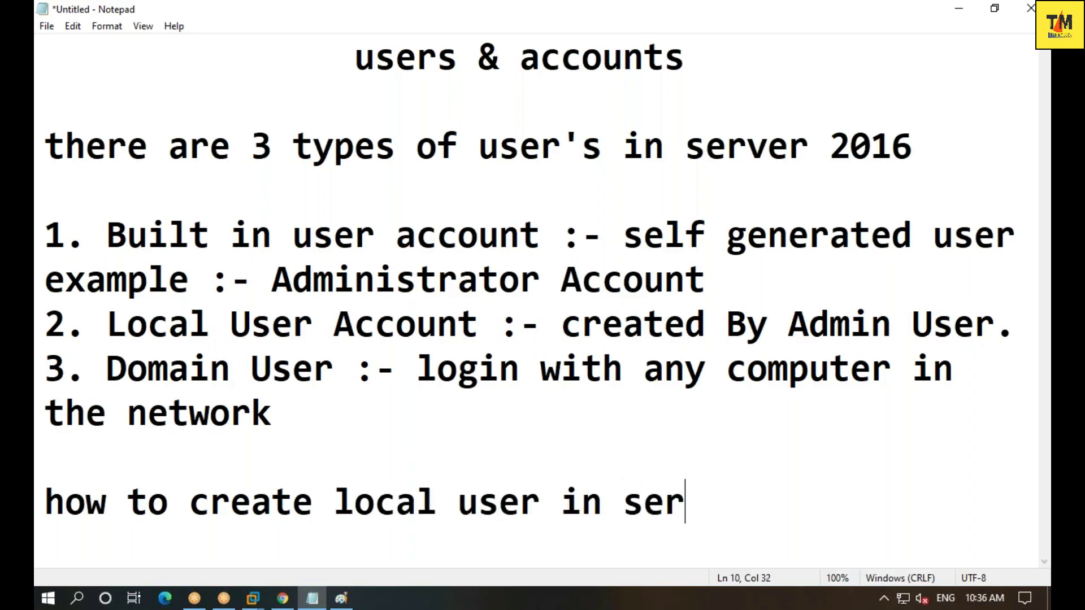
text(ver 2016)
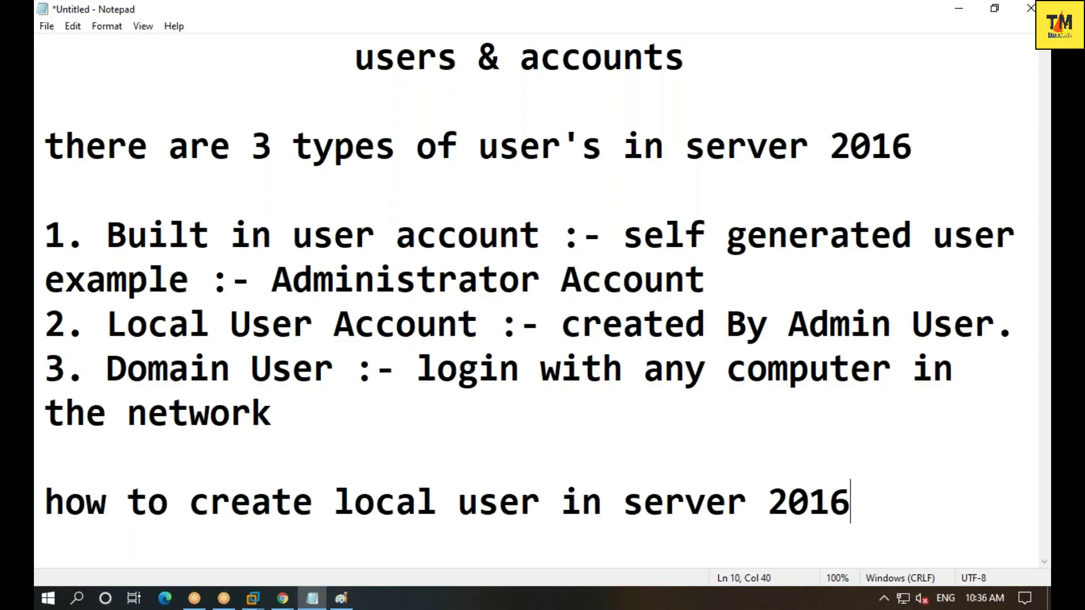
click(45, 457)
key(Return)
key(Return)
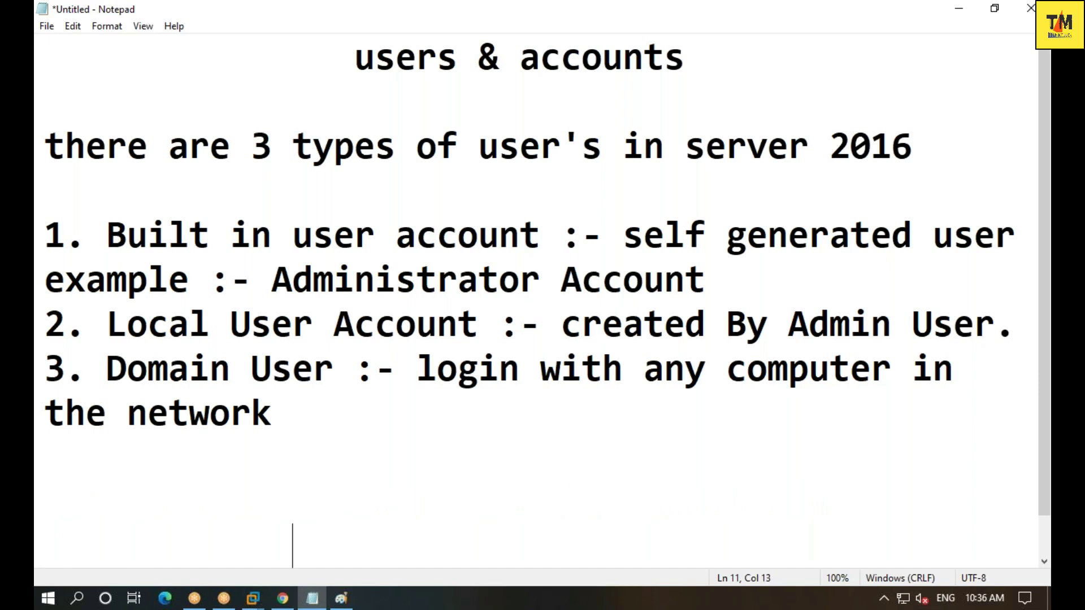
text(practi)
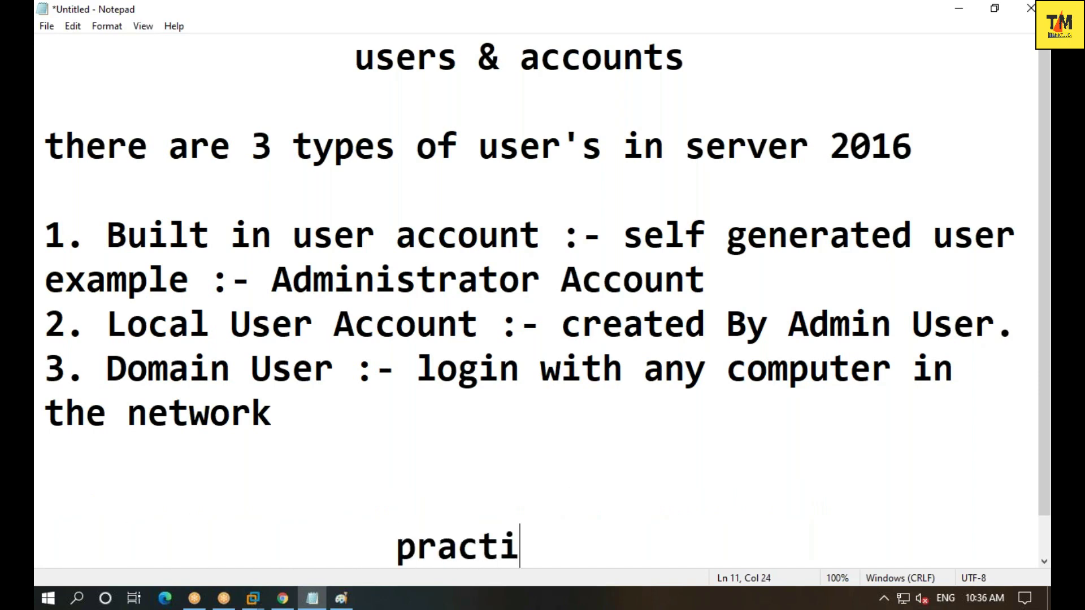
text(cal -  7)
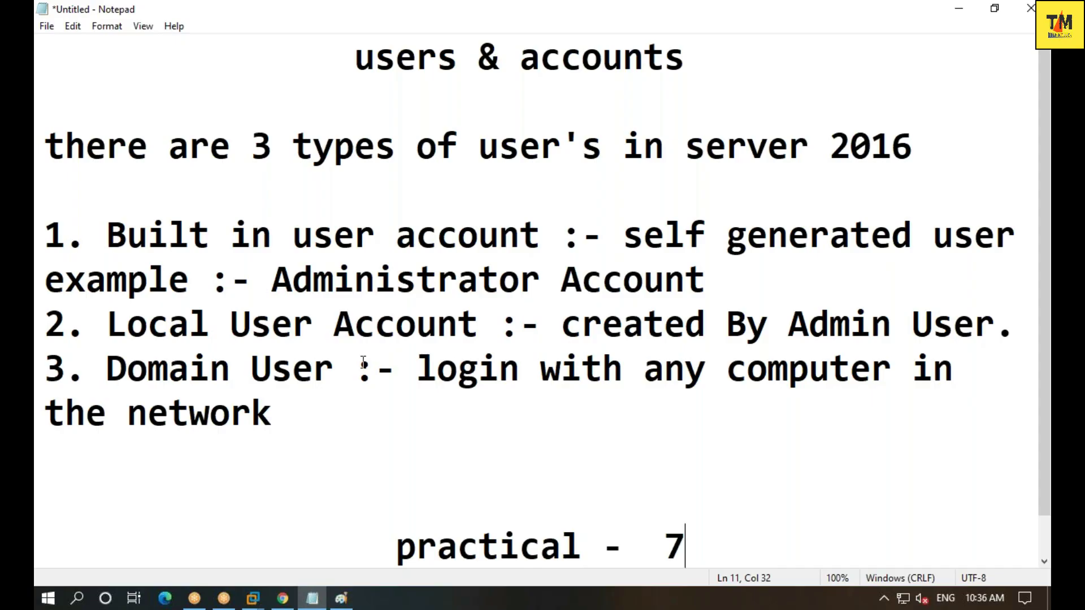
- Add blank lines below the local user line, remove a stray 'dc', and switch to Paint
scroll(385, 343, down, 1)
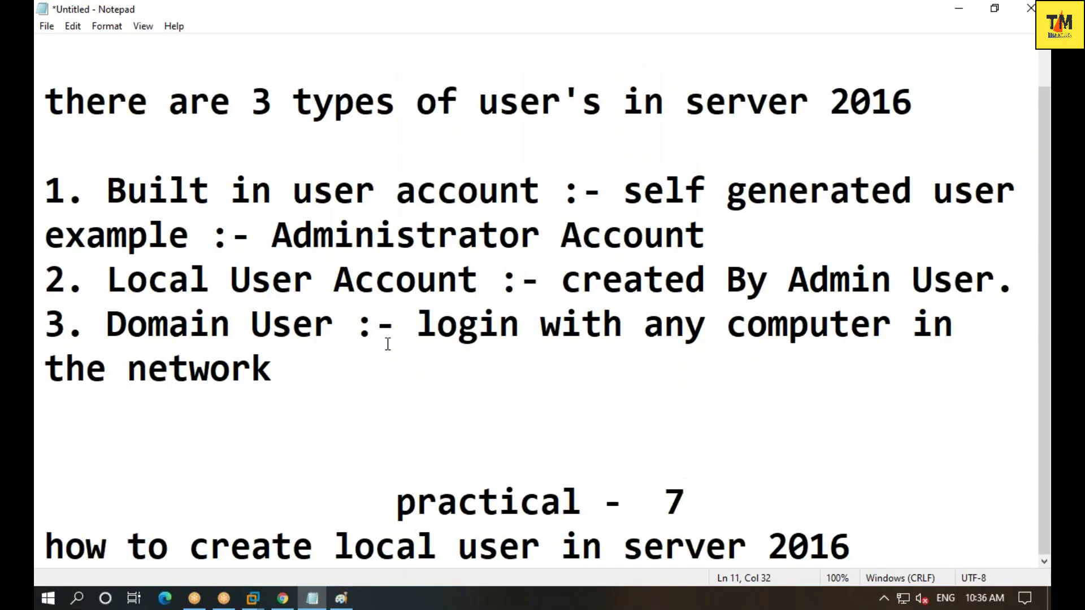
click(891, 537)
key(Return)
key(Return)
key(Return)
key(Return)
key(Return)
key(Return)
key(Return)
key(Return)
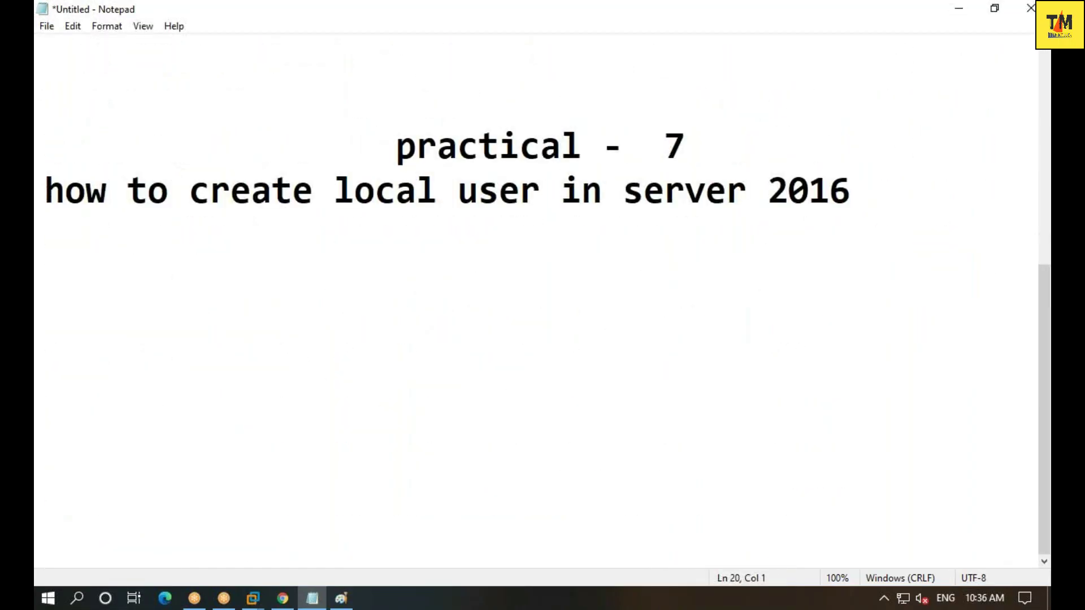
click(54, 245)
key(Return)
text(dc)
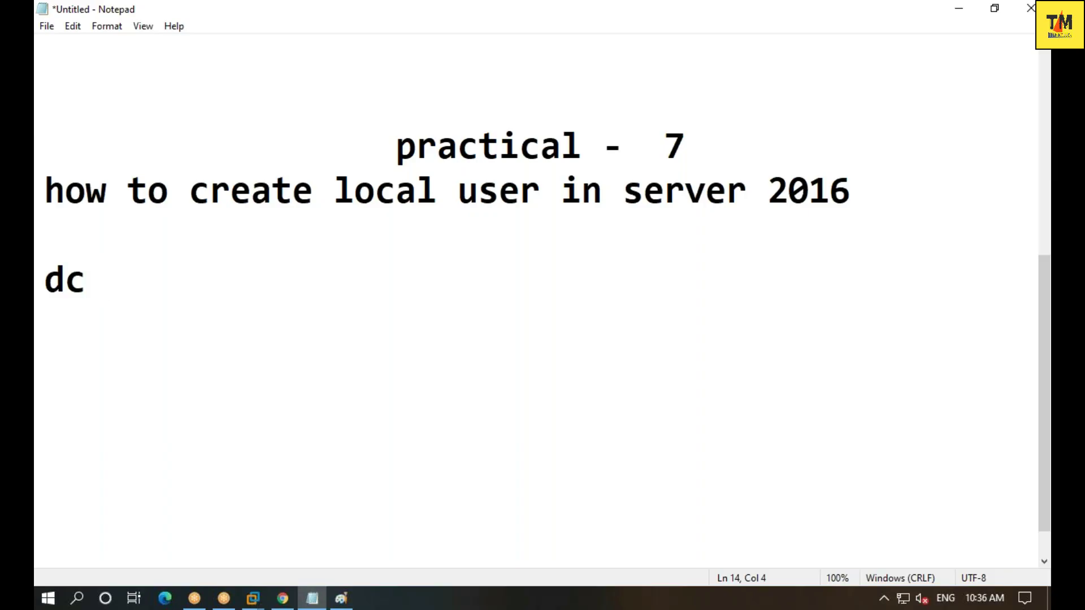
key(BackSpace)
key(BackSpace)
key(BackSpace)
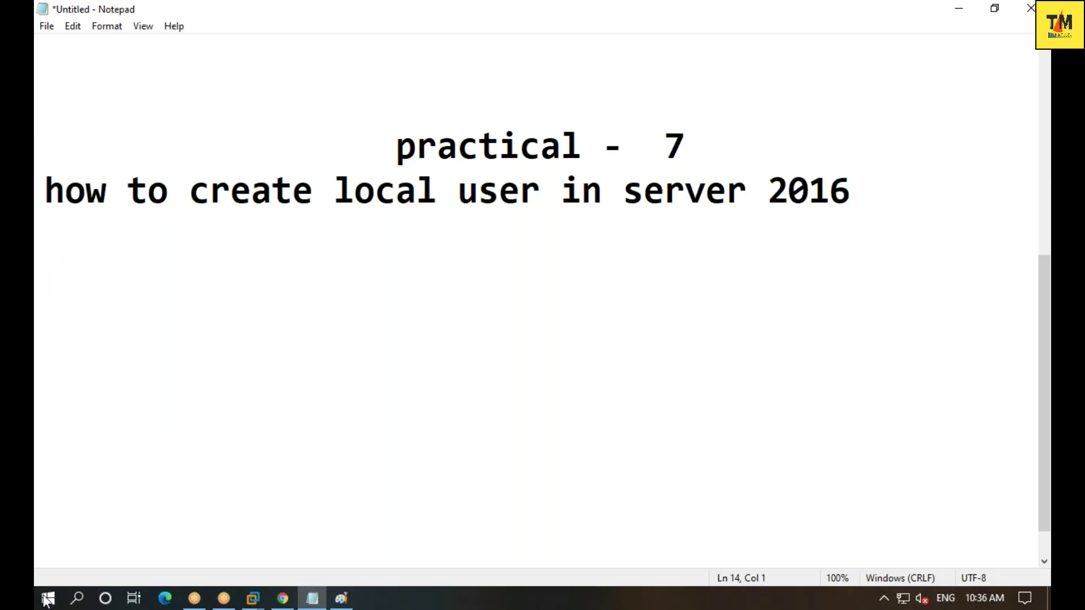
click(341, 598)
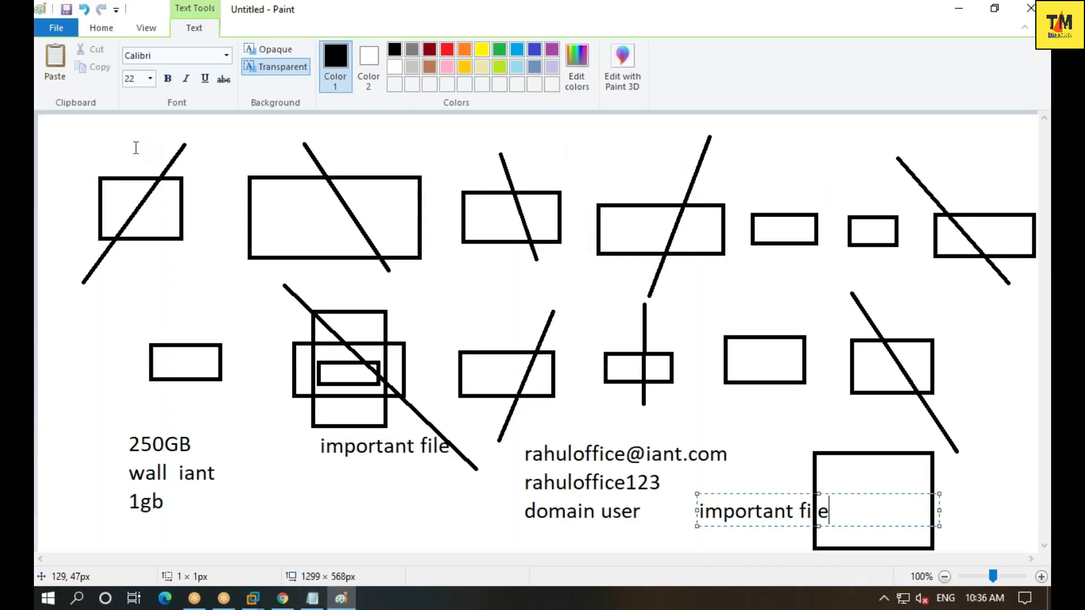
- Start a new blank picture without saving the old one and draw a tall rectangle
click(56, 32)
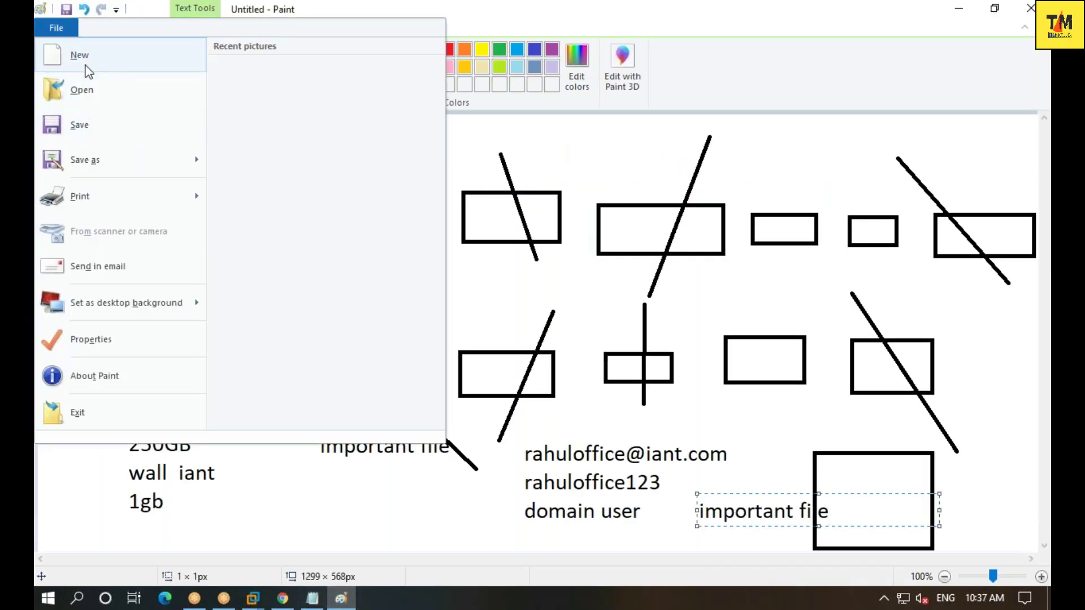
click(161, 136)
click(567, 302)
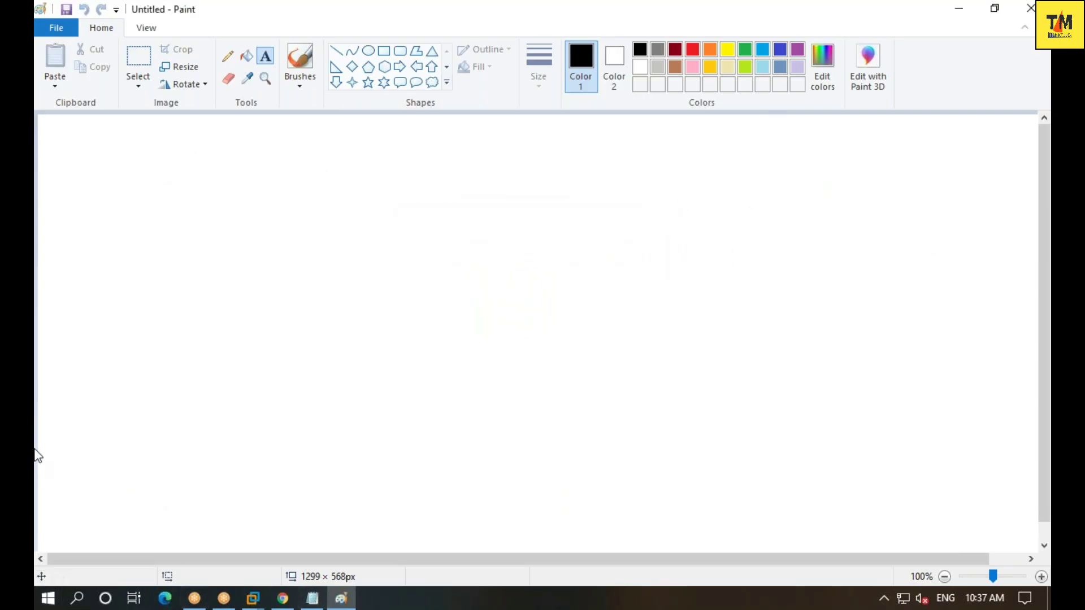
click(369, 51)
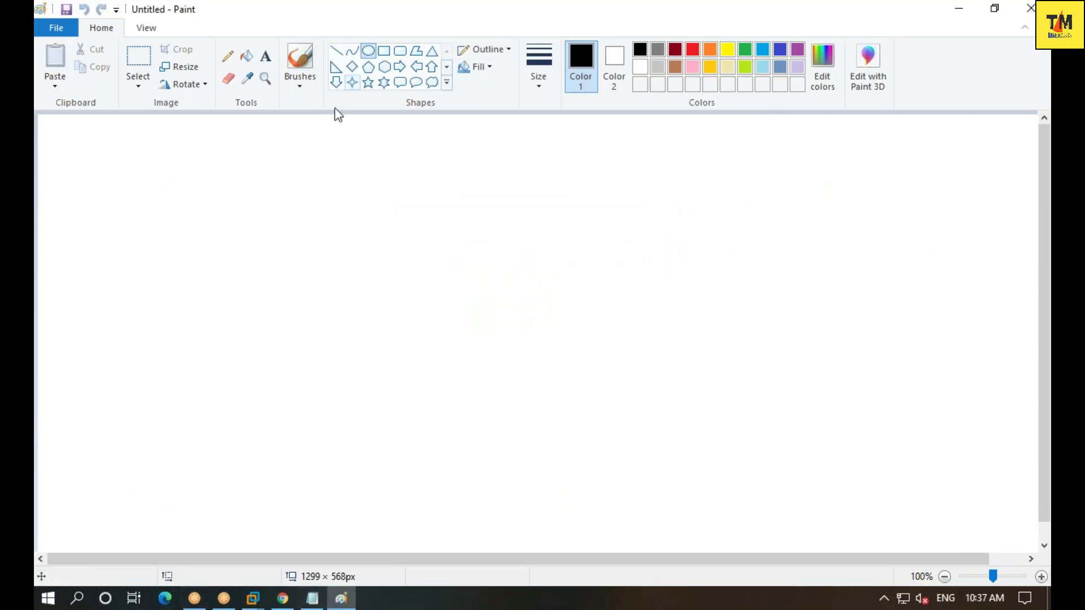
click(384, 51)
drag(333, 168, 571, 490)
click(642, 226)
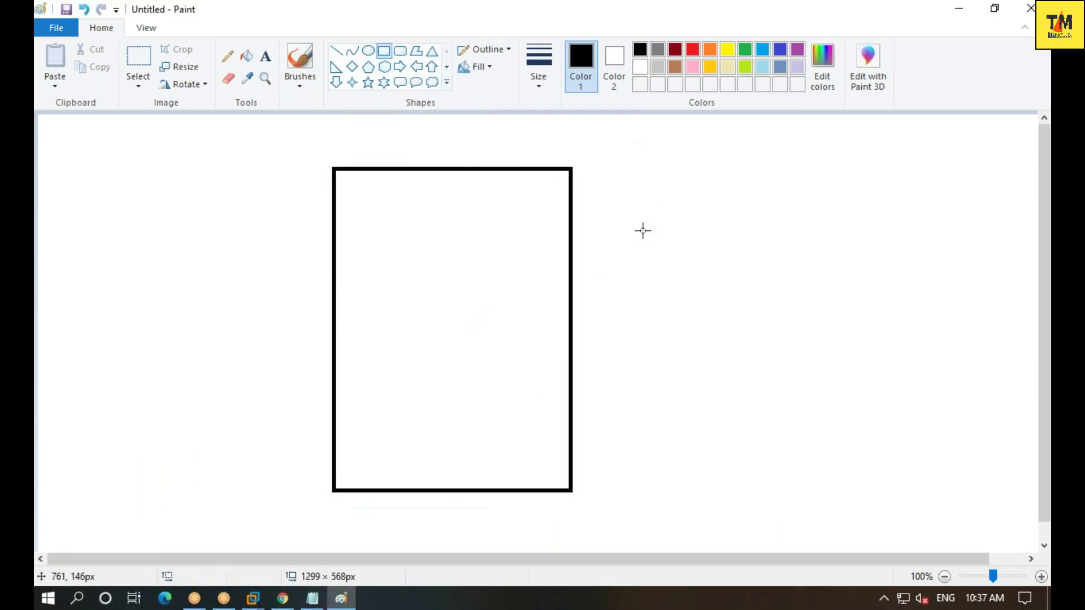
- Start a text list beside the rectangle reading 'workgroup' and 'local user'
click(264, 56)
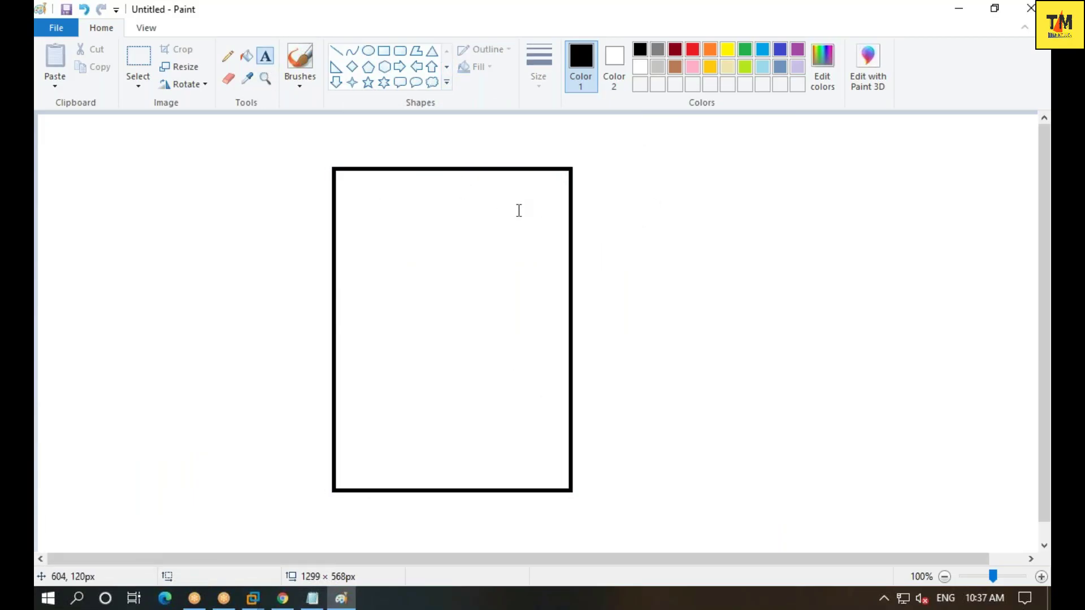
click(586, 242)
text(w)
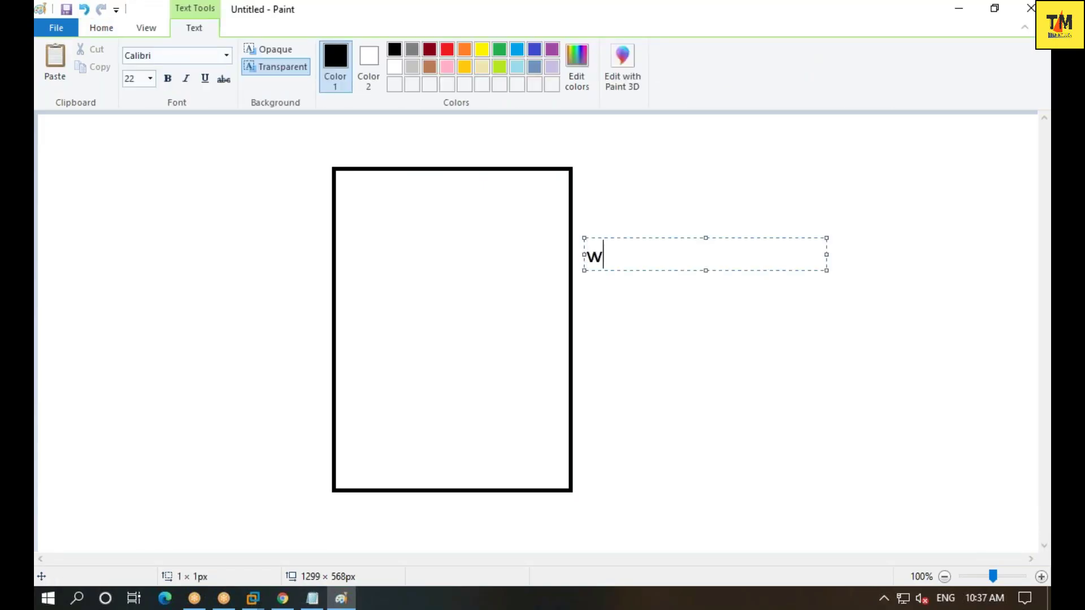
text(orkgroup)
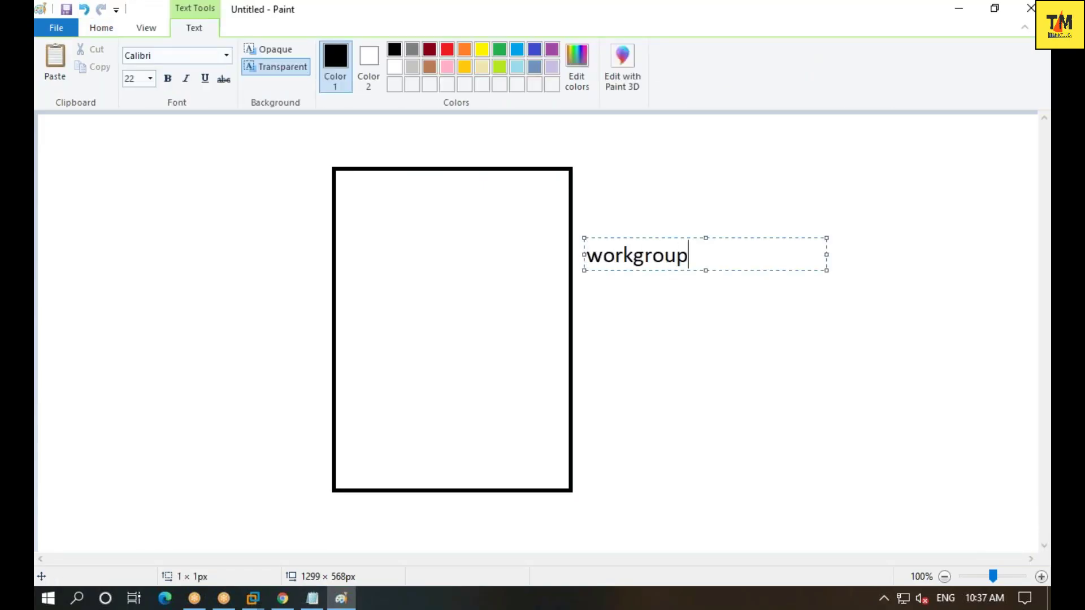
key(Return)
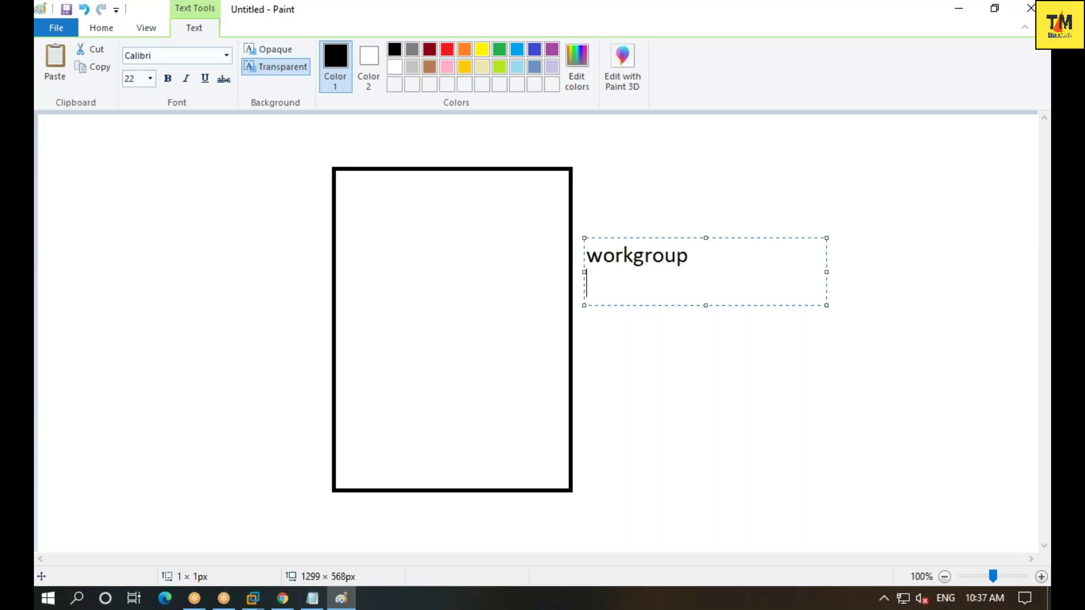
text(us)
key(BackSpace)
key(BackSpace)
key(BackSpace)
key(Return)
text(lcoal)
key(BackSpace)
key(BackSpace)
key(BackSpace)
key(BackSpace)
text(ocal)
key(BackSpace)
text(al user)
key(Return)
- Continue the list with user1 through user5 and select the list text
text(iser)
key(BackSpace)
key(BackSpace)
key(BackSpace)
key(BackSpace)
text(user1)
key(Return)
text(s)
key(BackSpace)
text(user)
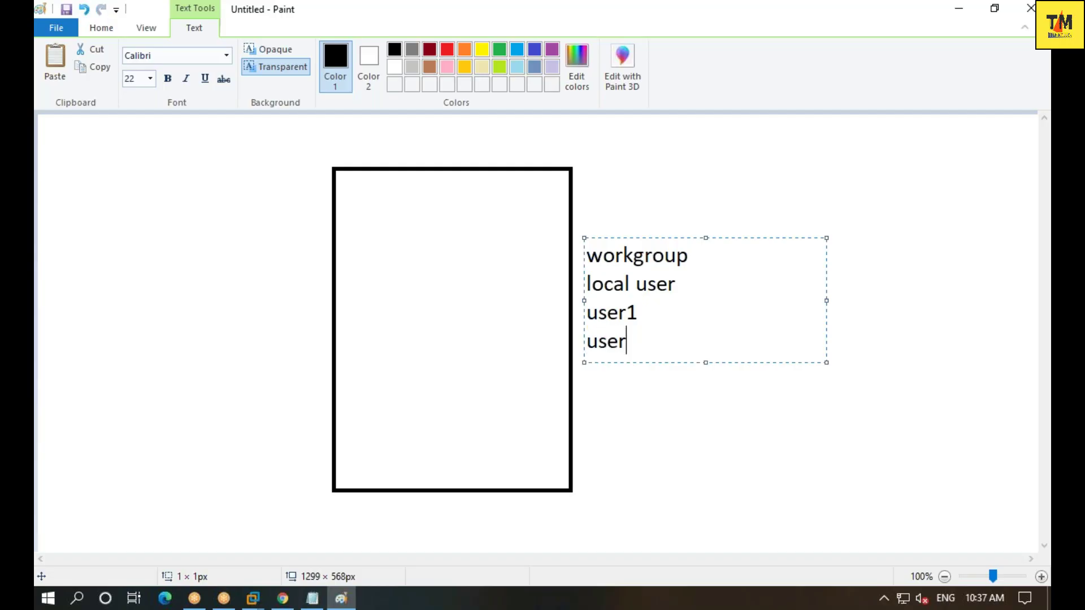
text(2)
key(Return)
text(user3)
key(Return)
text(user5)
key(BackSpace)
text(4)
key(Return)
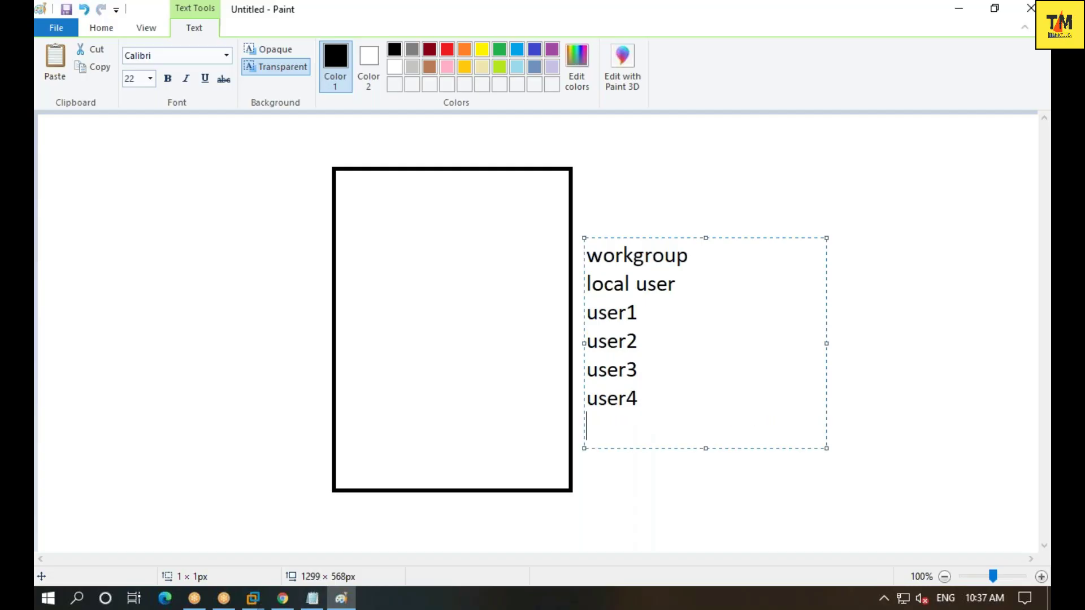
text(user5)
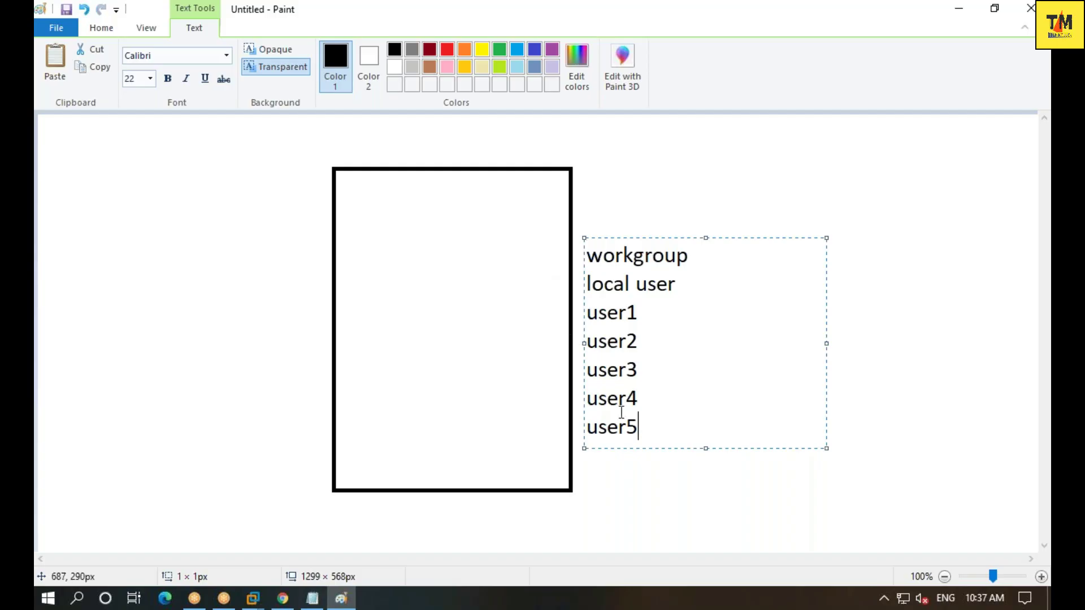
drag(644, 428, 593, 239)
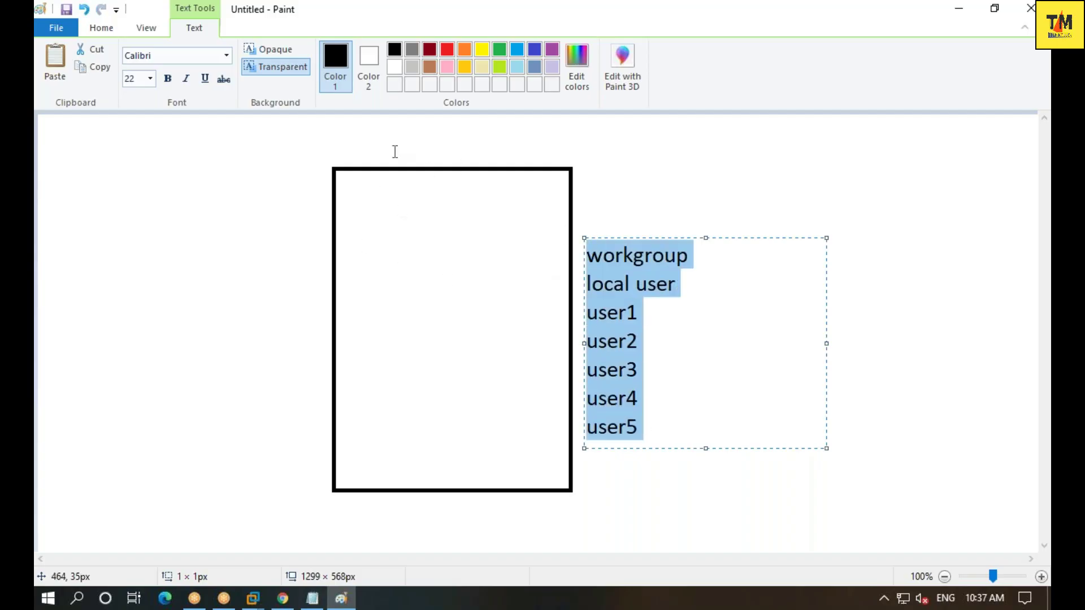
click(103, 28)
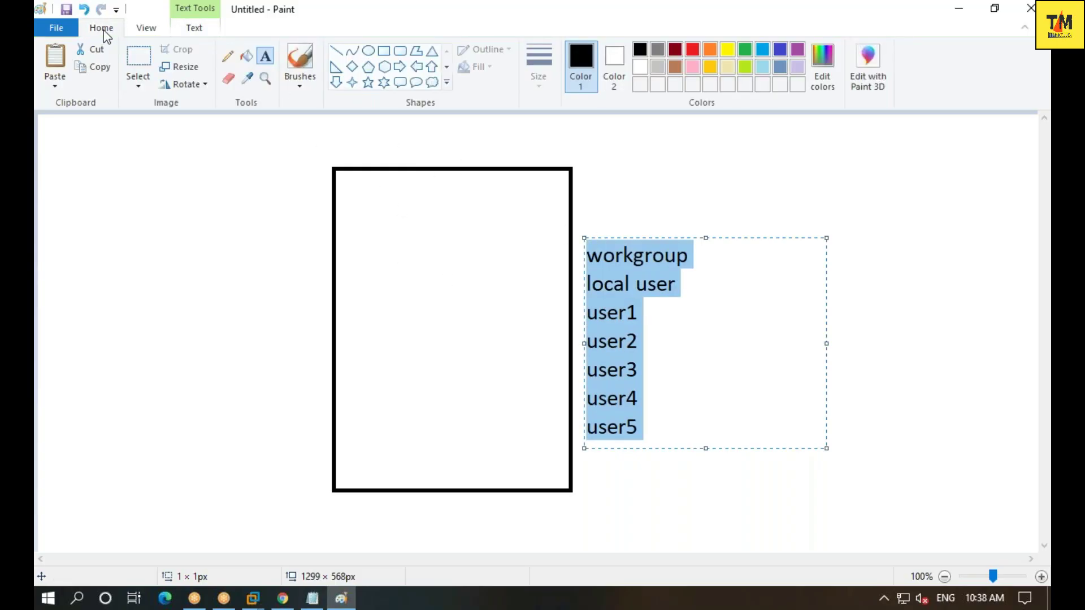
- Label the rectangle 'windows server 2016' and add an 'Administrator' label beside the user list
click(332, 311)
click(364, 307)
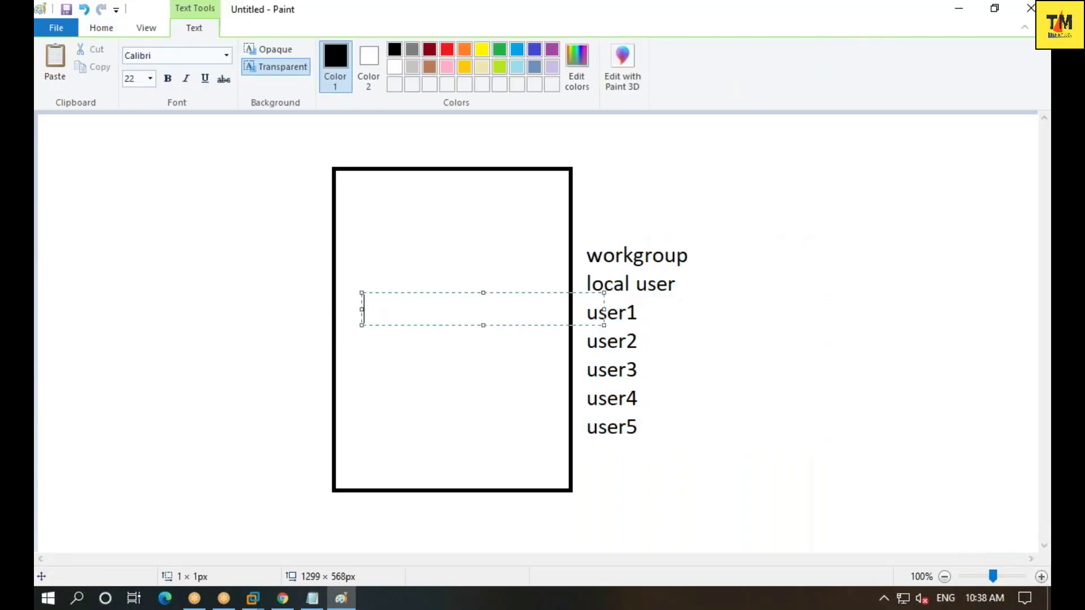
text(windows server)
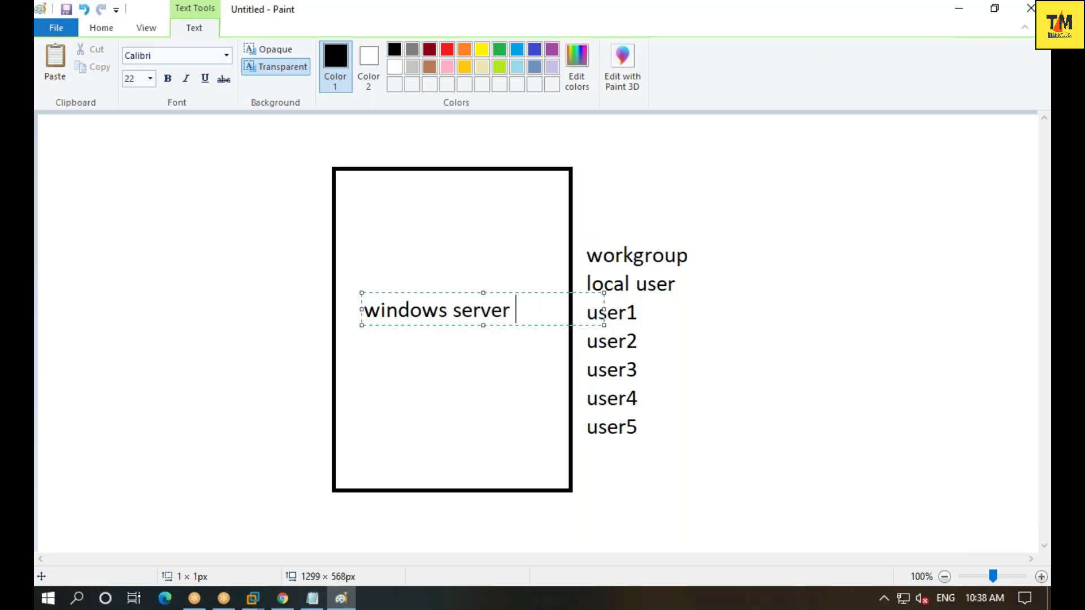
text( 2016)
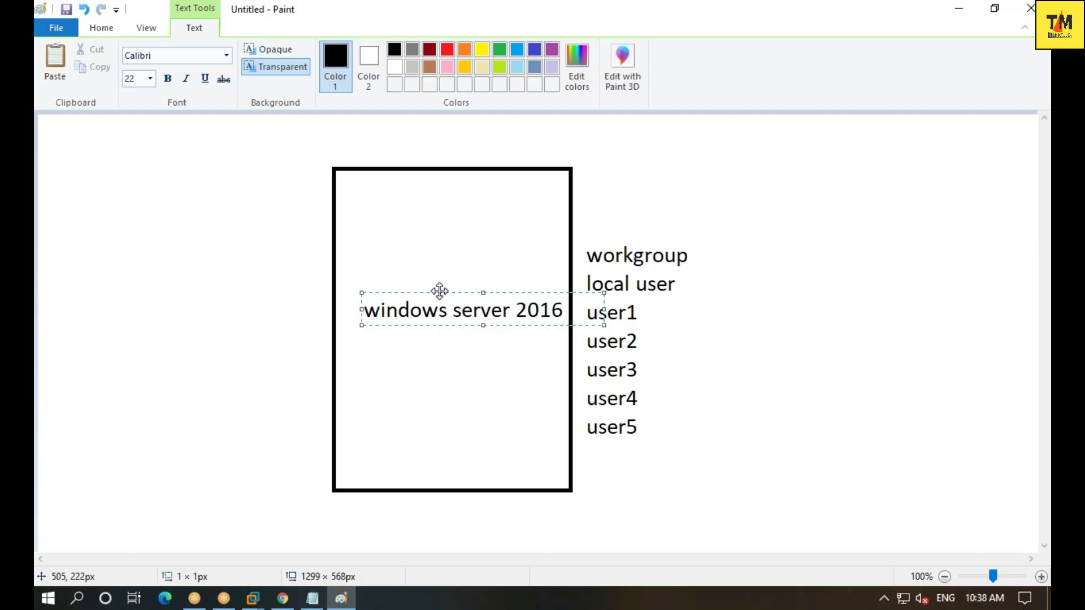
click(620, 240)
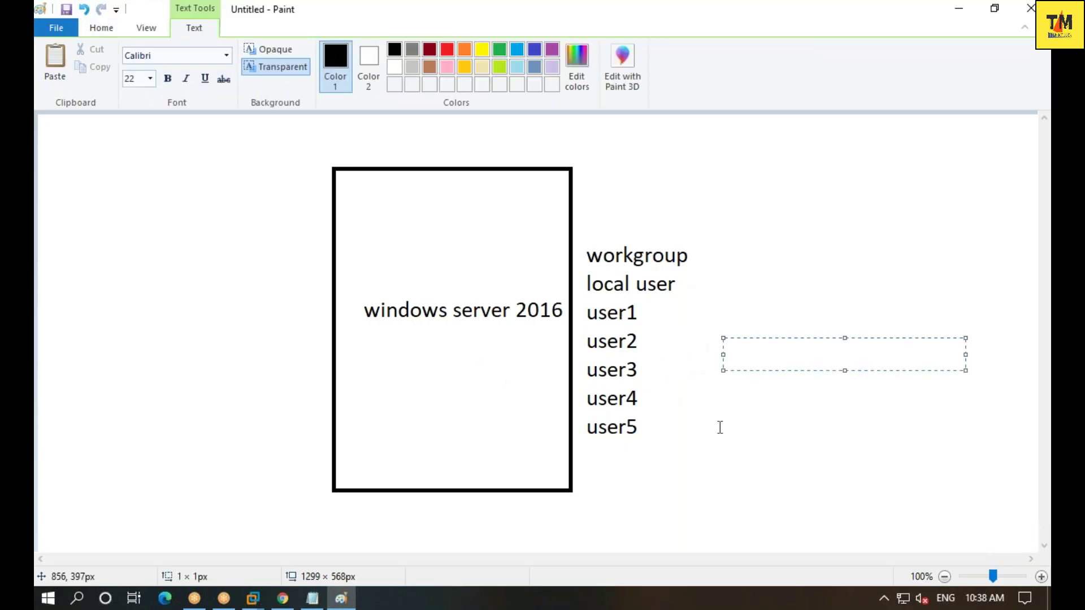
text(Administrator)
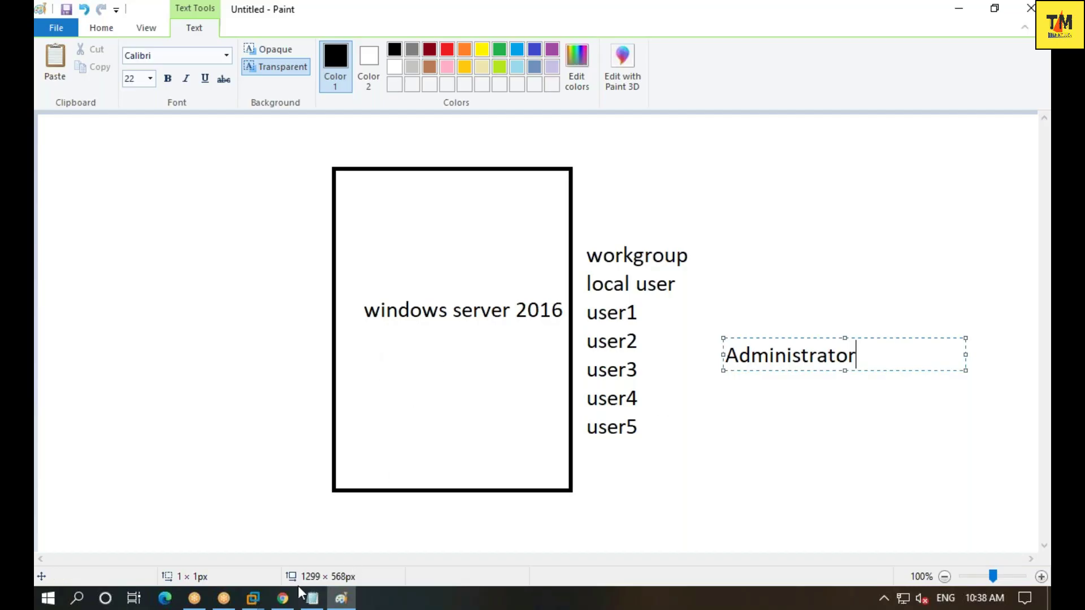
click(252, 599)
- Check the server's computer name and WORKGROUP in This PC's system properties, then close both windows
click(307, 514)
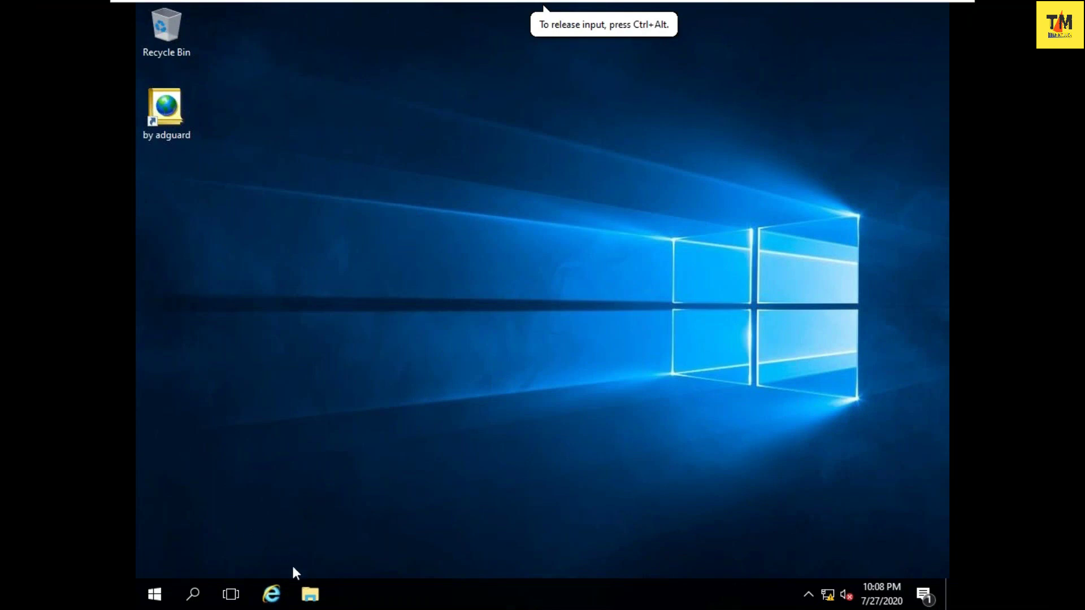
click(310, 593)
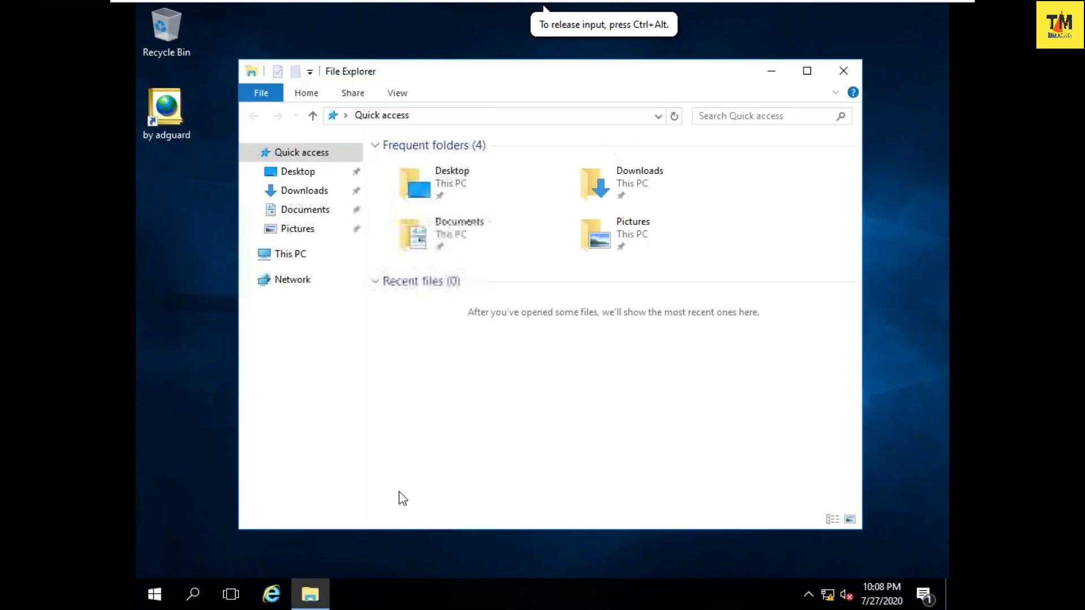
right_click(463, 372)
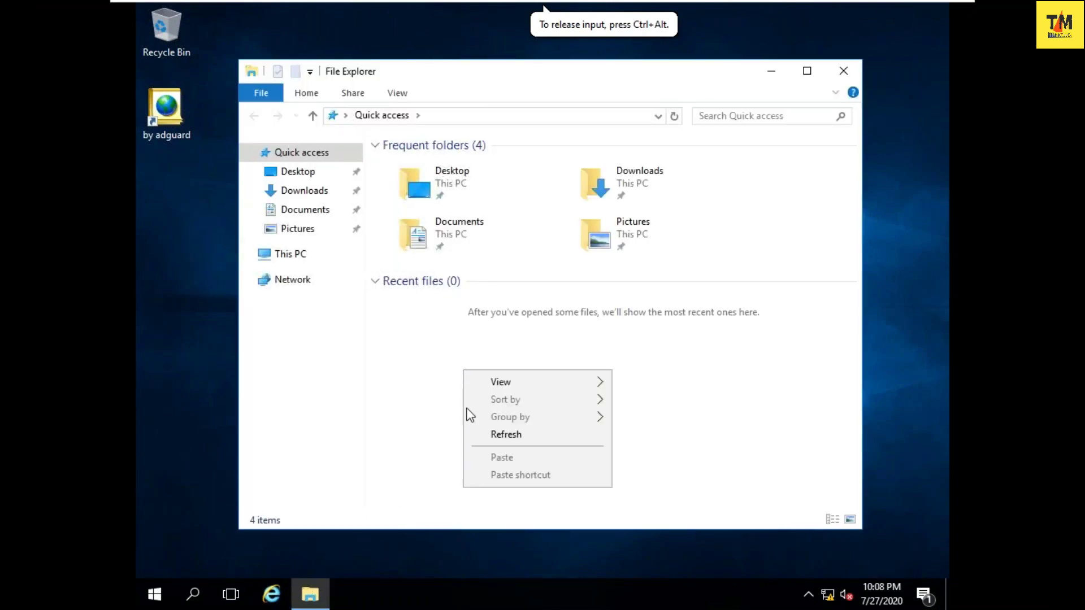
click(266, 253)
right_click(496, 413)
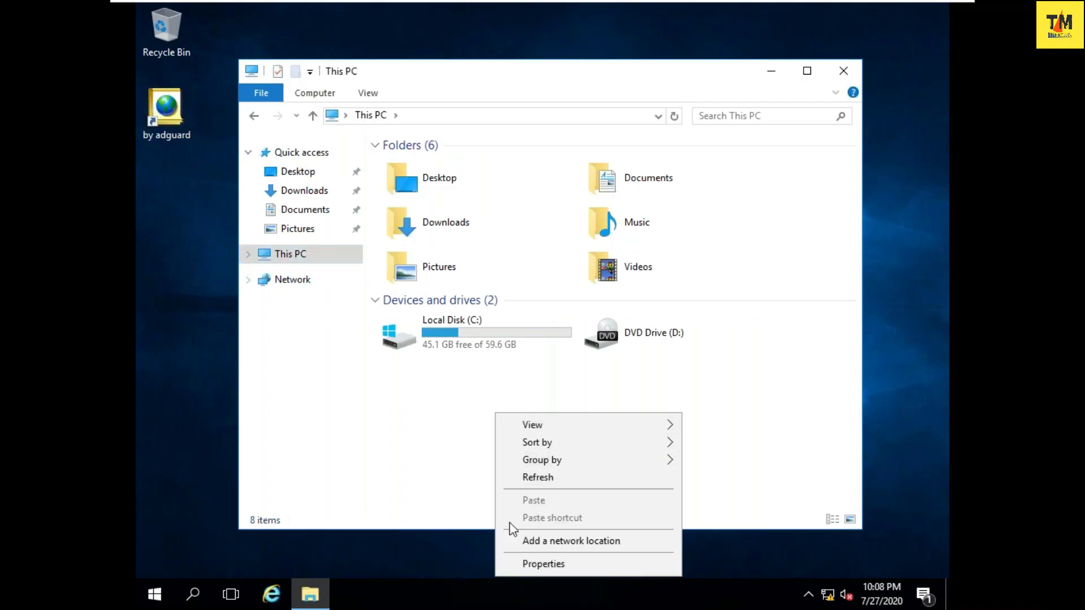
click(511, 563)
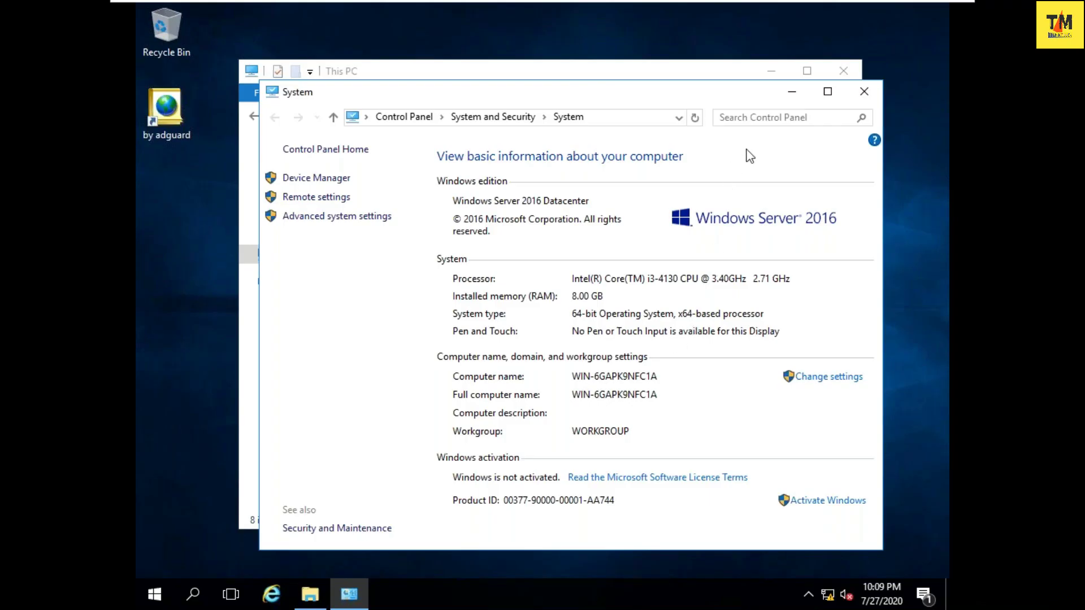
click(864, 91)
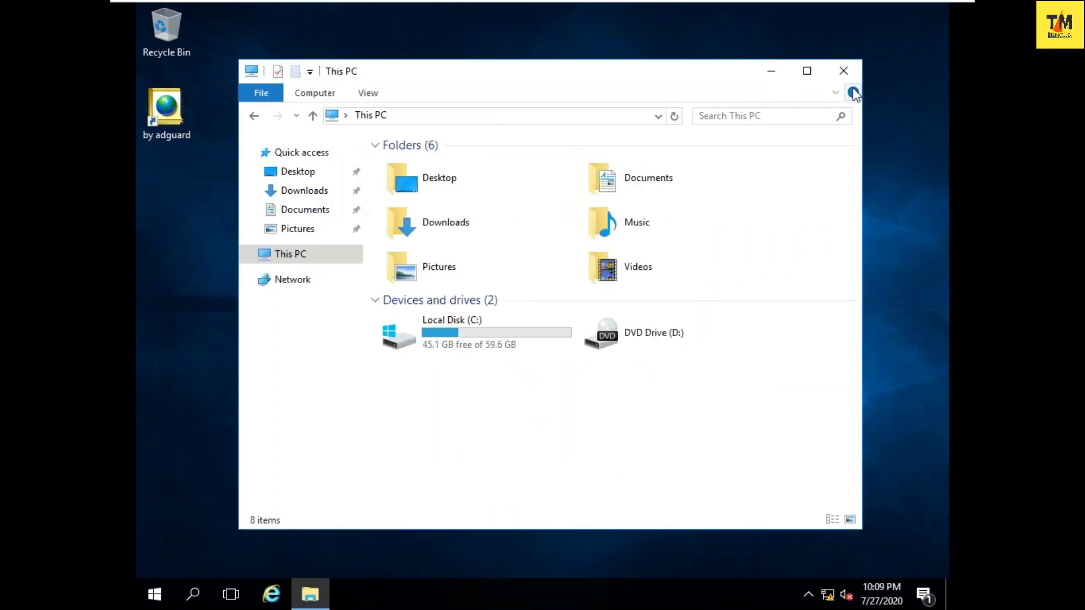
click(843, 70)
right_click(521, 187)
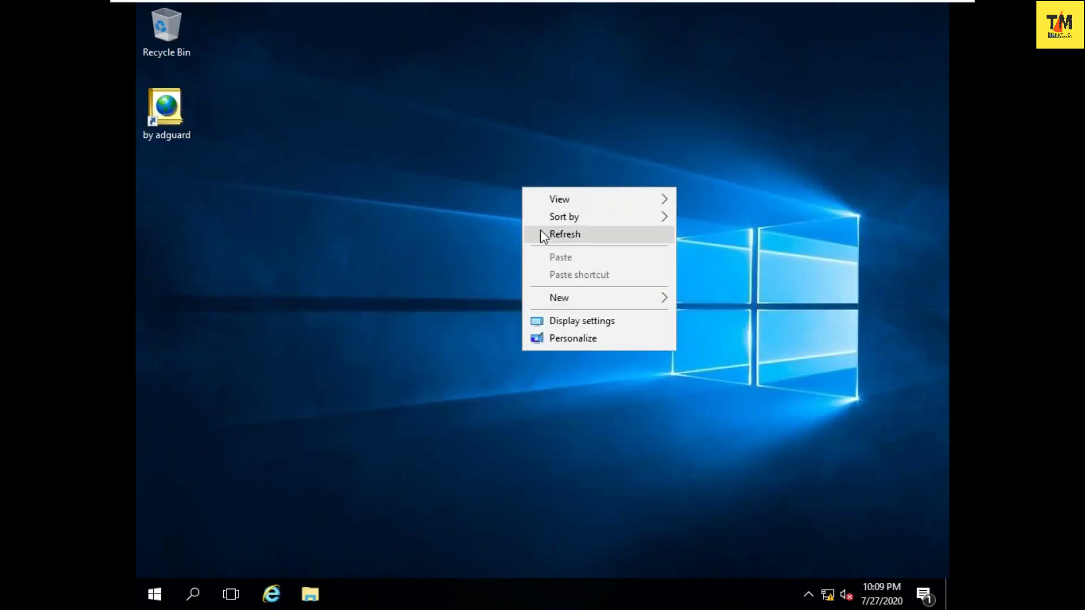
- Refresh the desktop and launch lusrmgr.msc from the Run box
click(540, 231)
right_click(531, 217)
click(545, 261)
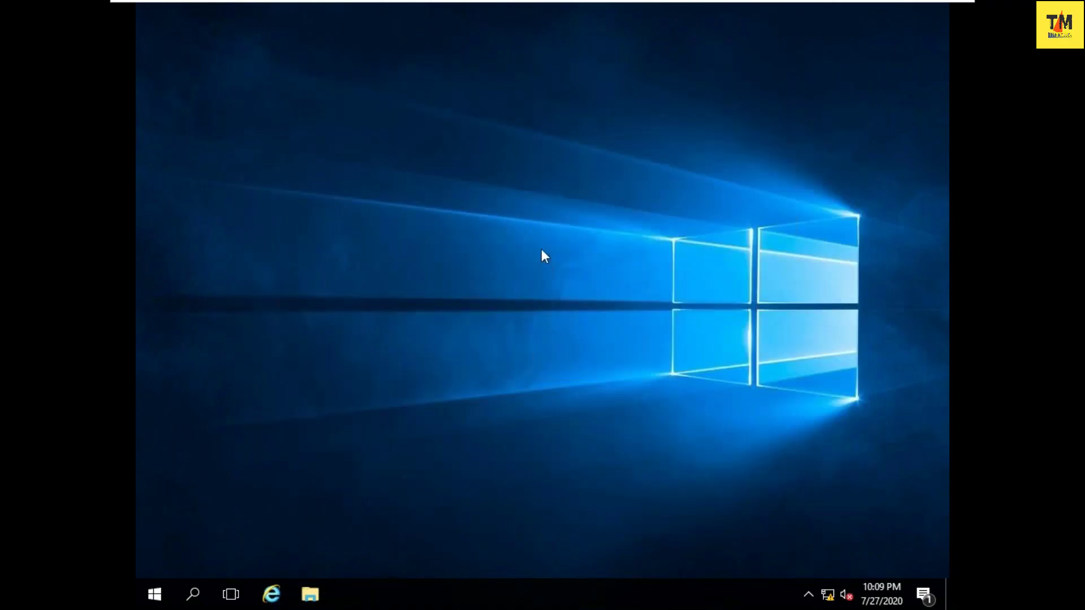
right_click(538, 243)
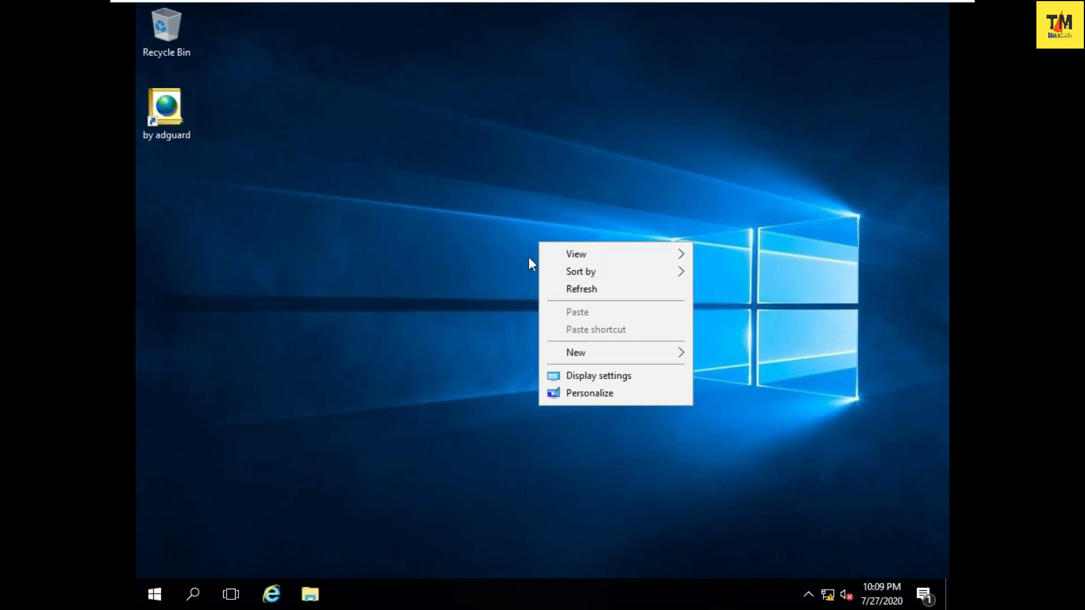
click(552, 287)
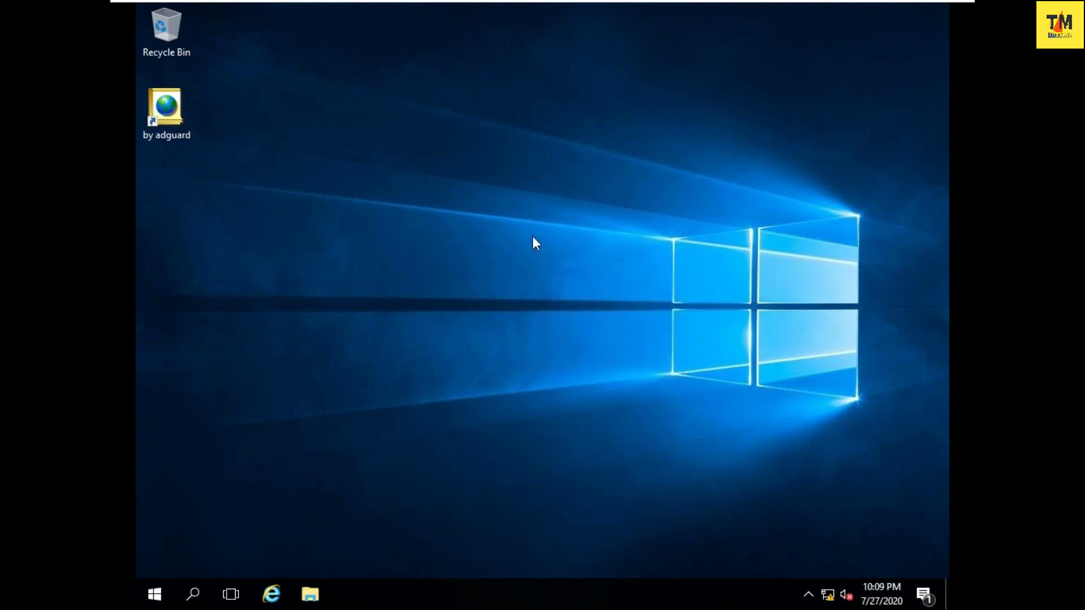
key(super+r)
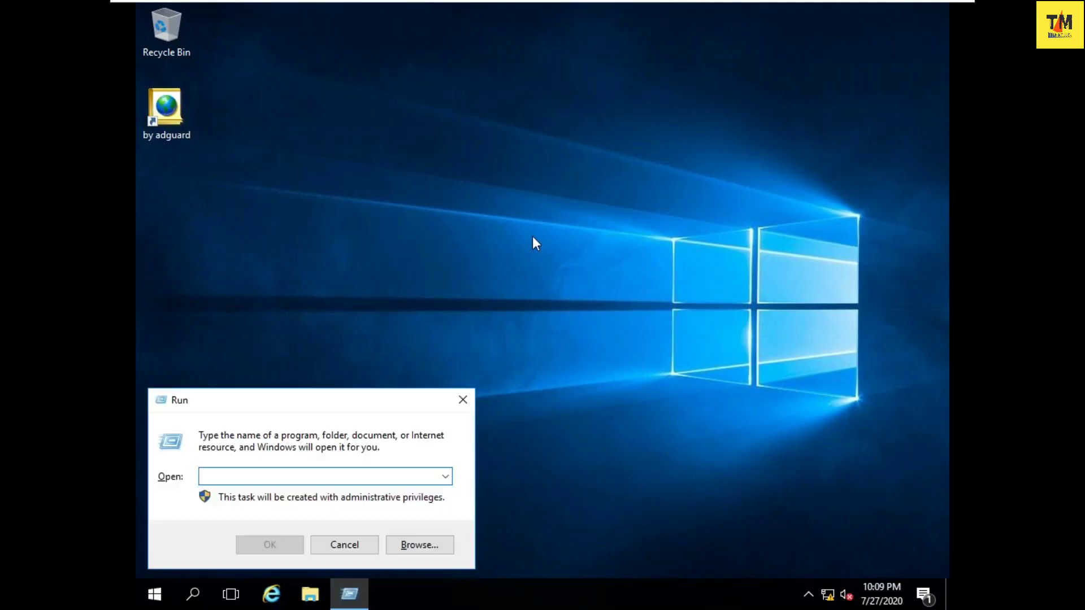
text(lu)
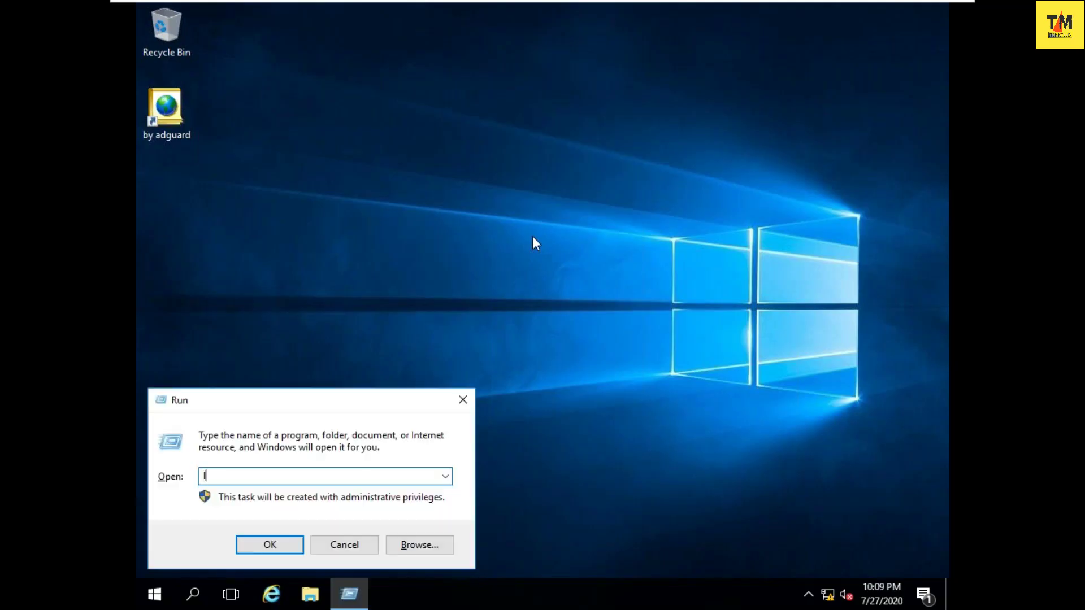
text(srmgr.msc)
key(Return)
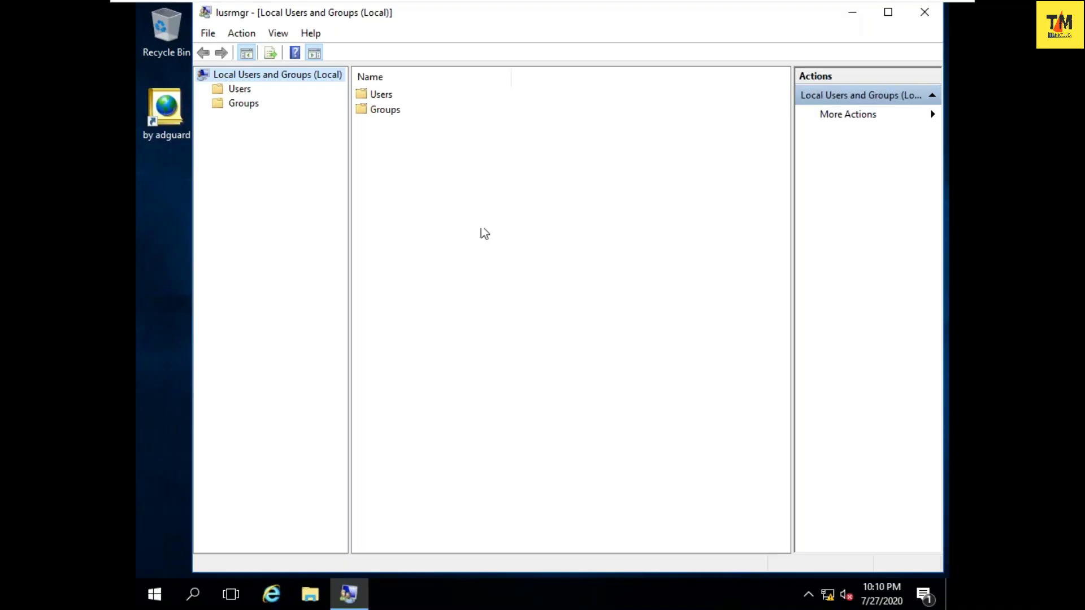
- Open the Users folder, review the Administrator, Guest and other accounts, and start a New User
double_click(381, 95)
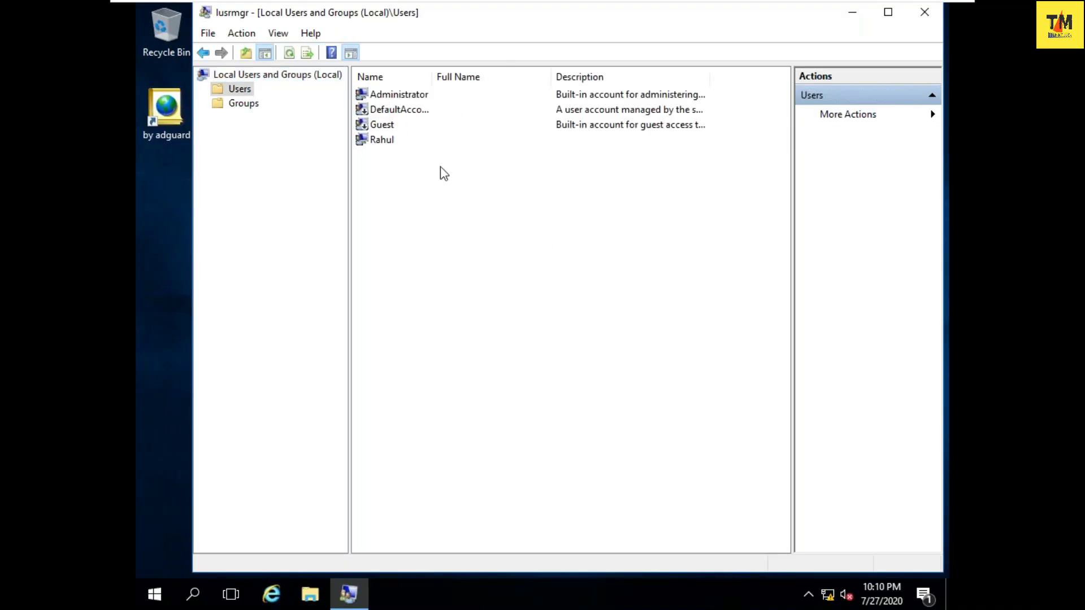
click(398, 96)
click(393, 125)
click(390, 141)
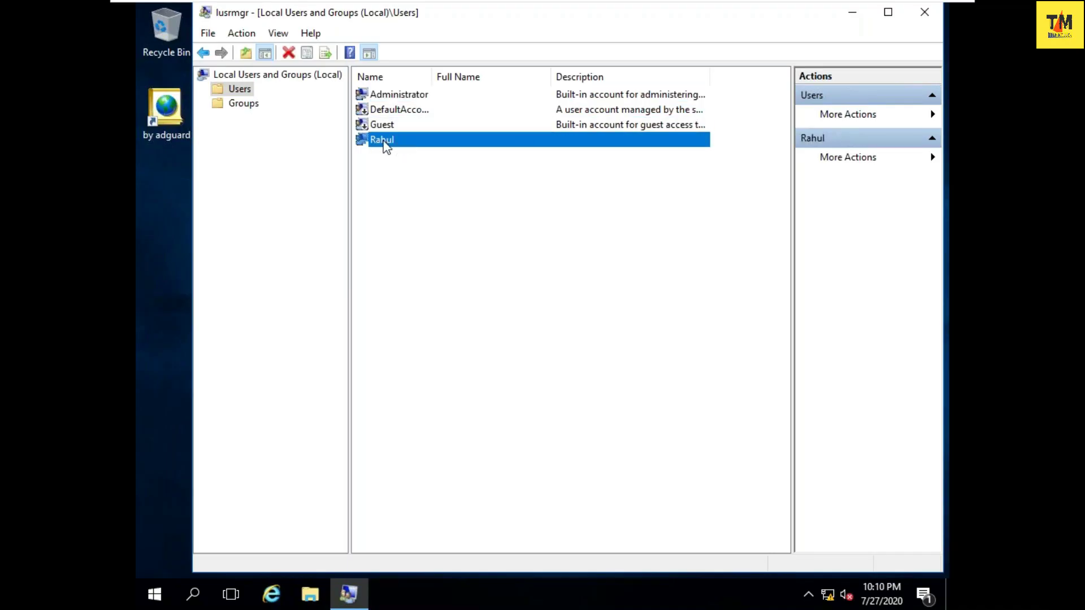
right_click(410, 208)
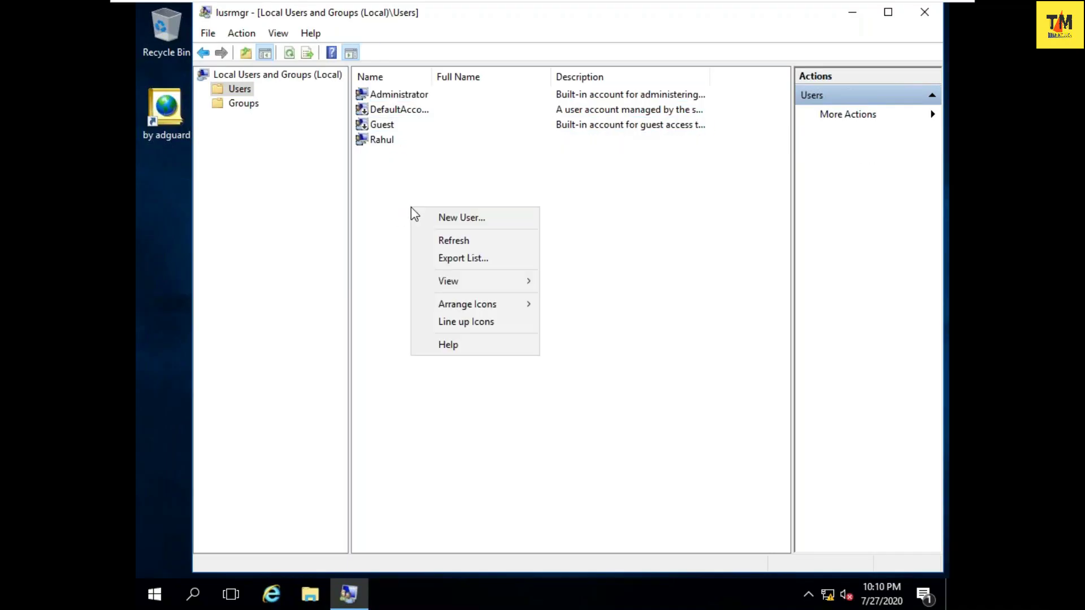
click(485, 217)
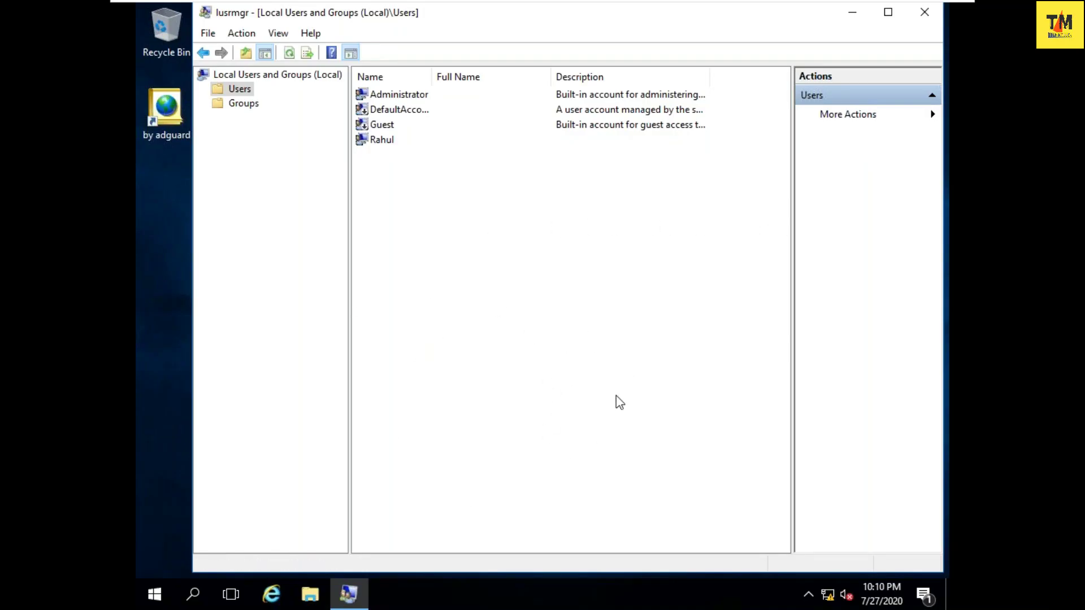
right_click(510, 253)
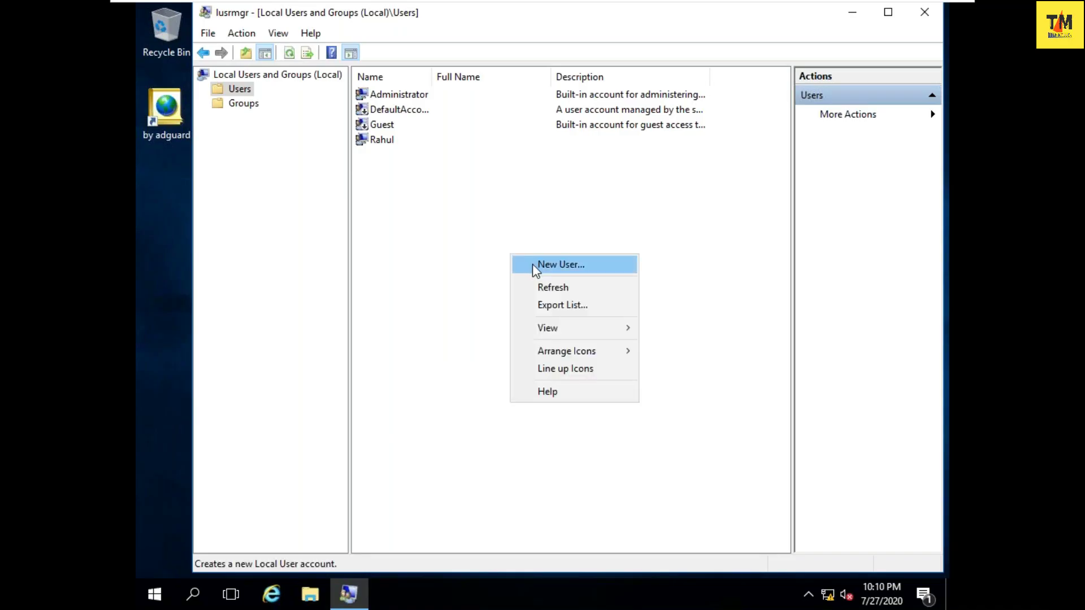
click(532, 264)
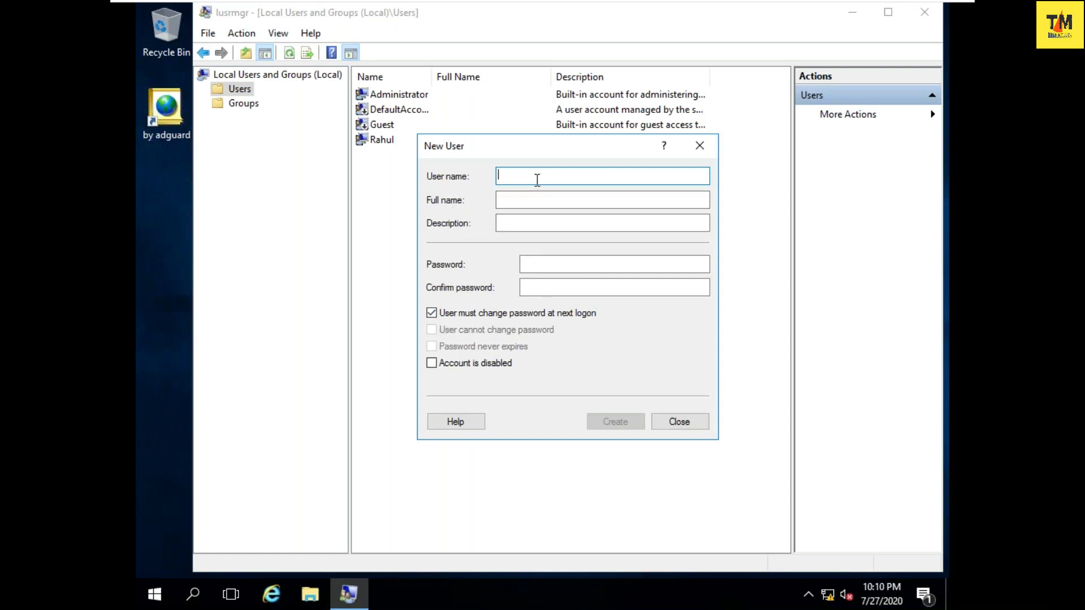
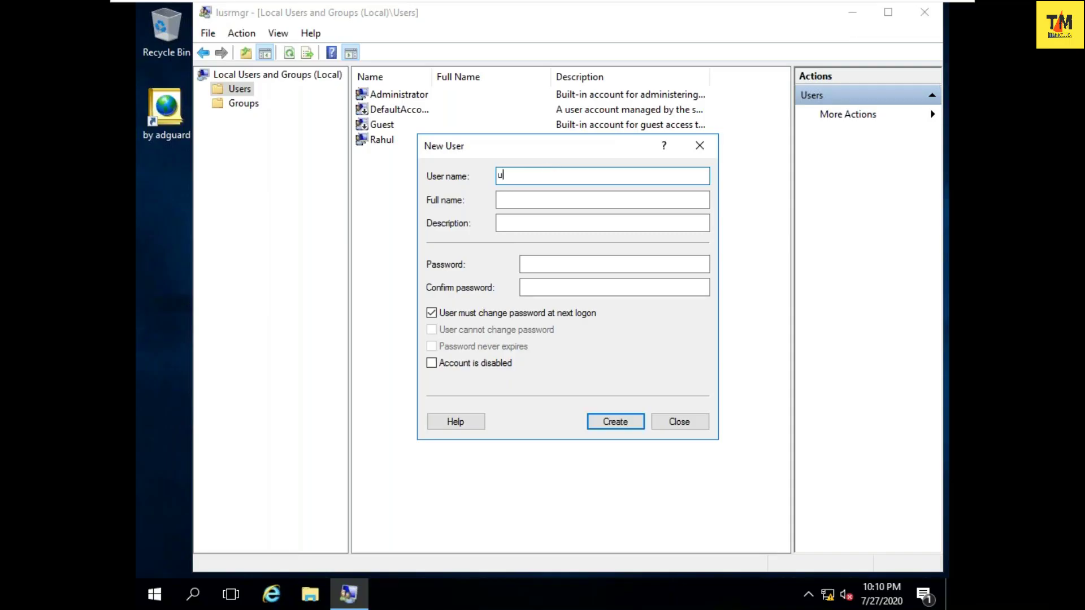
- Enter user name user1 and type the chosen password in both Password and Confirm password
key(Tab)
key(Tab)
key(Tab)
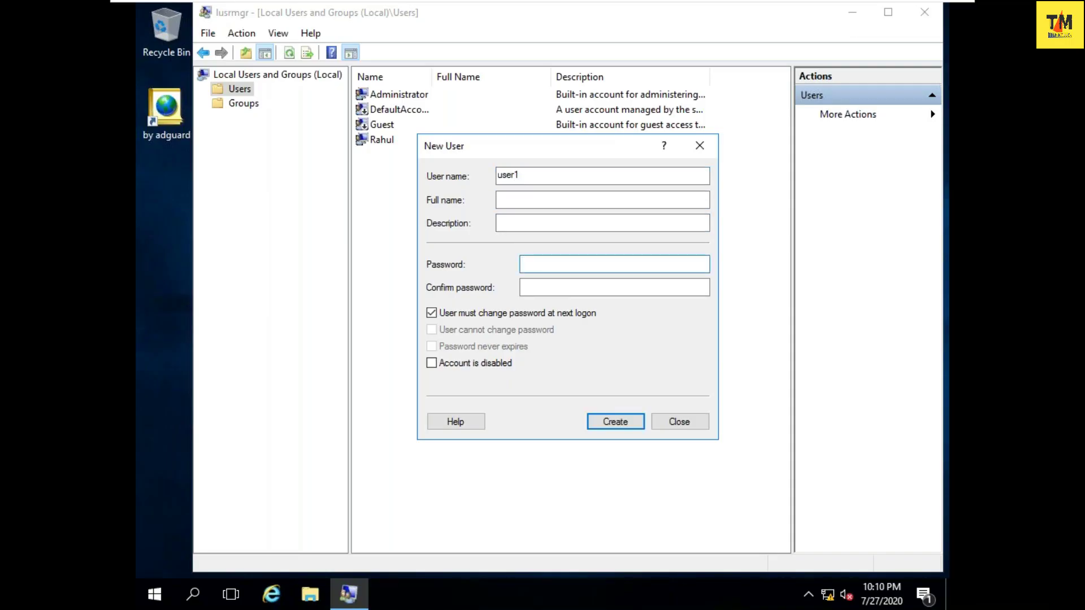
key(Tab)
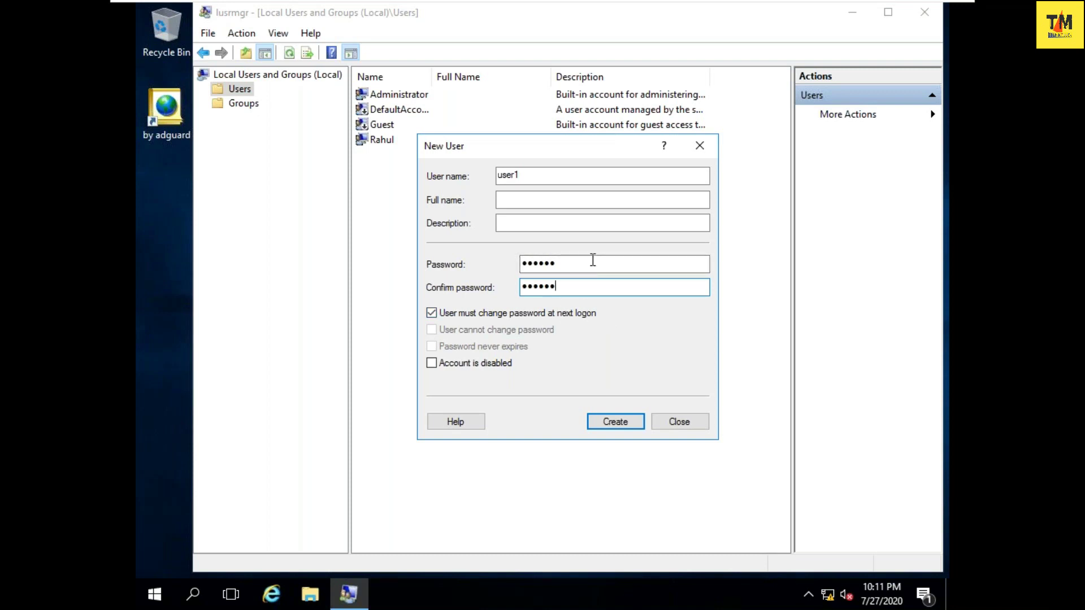
- Clear 'must change password', tick 'cannot change password' and 'never expires', then create user1
click(443, 314)
click(461, 333)
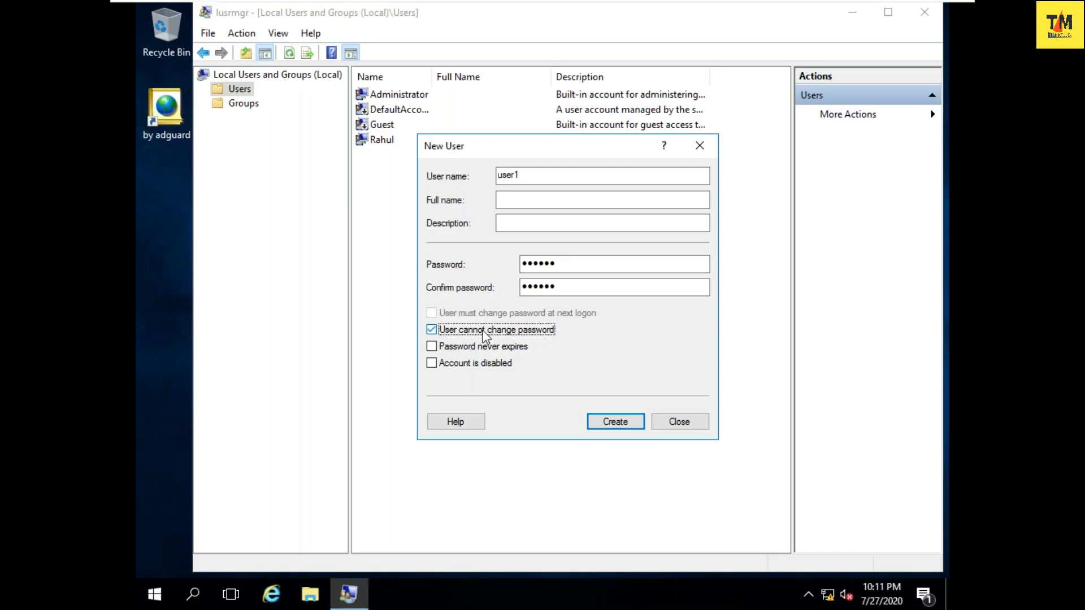
click(479, 351)
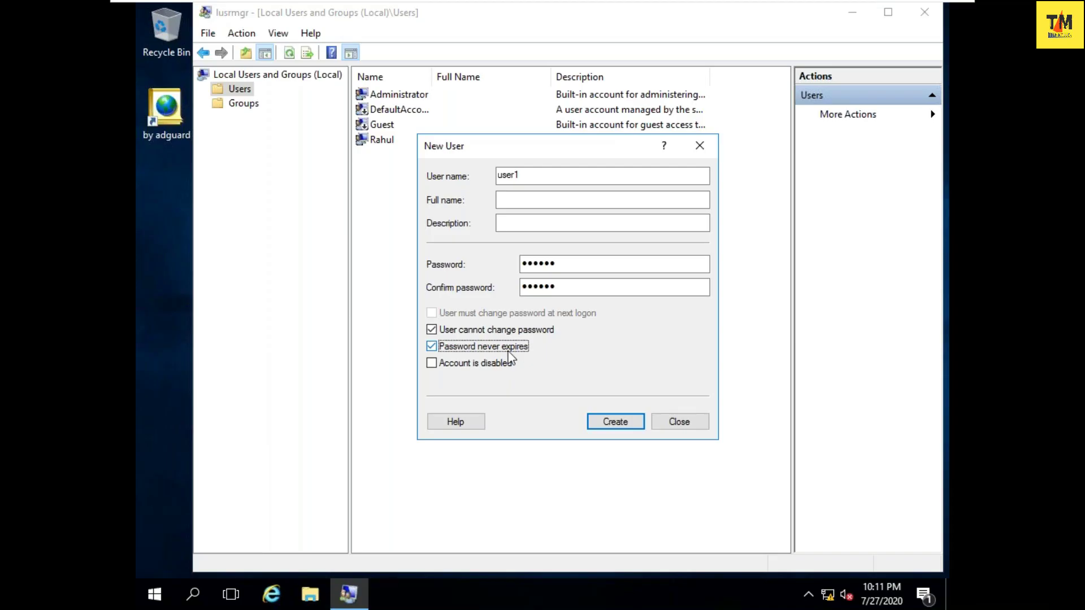
click(477, 364)
click(611, 421)
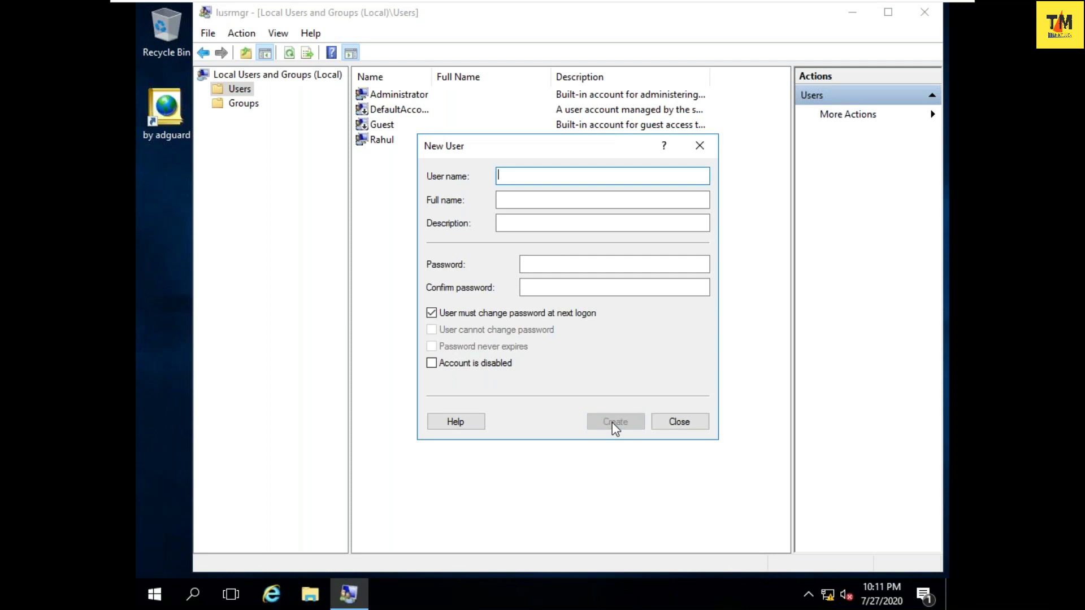
click(700, 147)
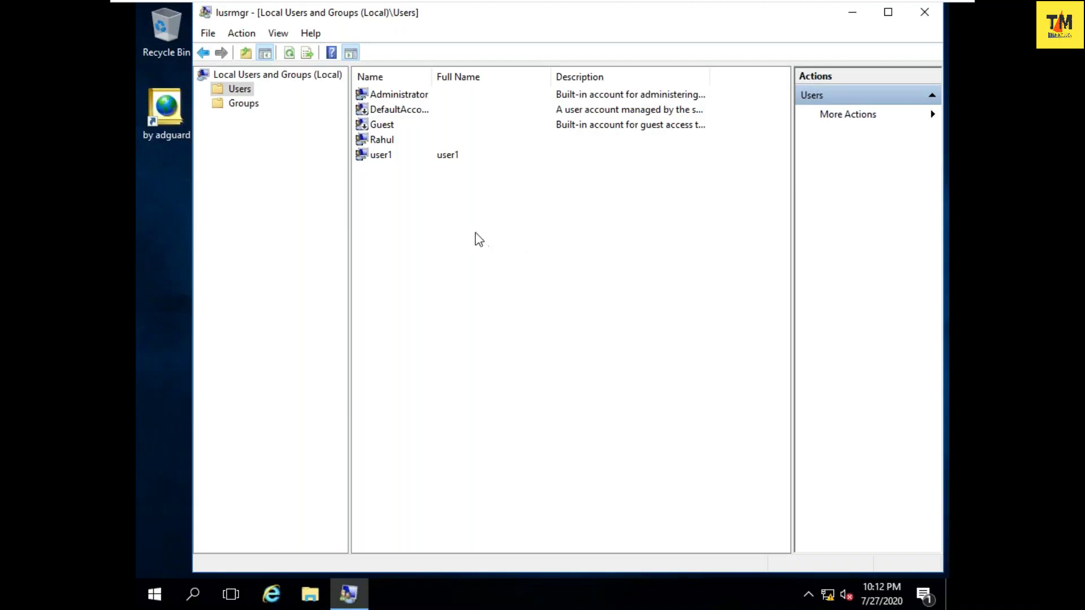
- Open user1's properties and look through its remote control, profile, dial-in and session tabs
click(463, 158)
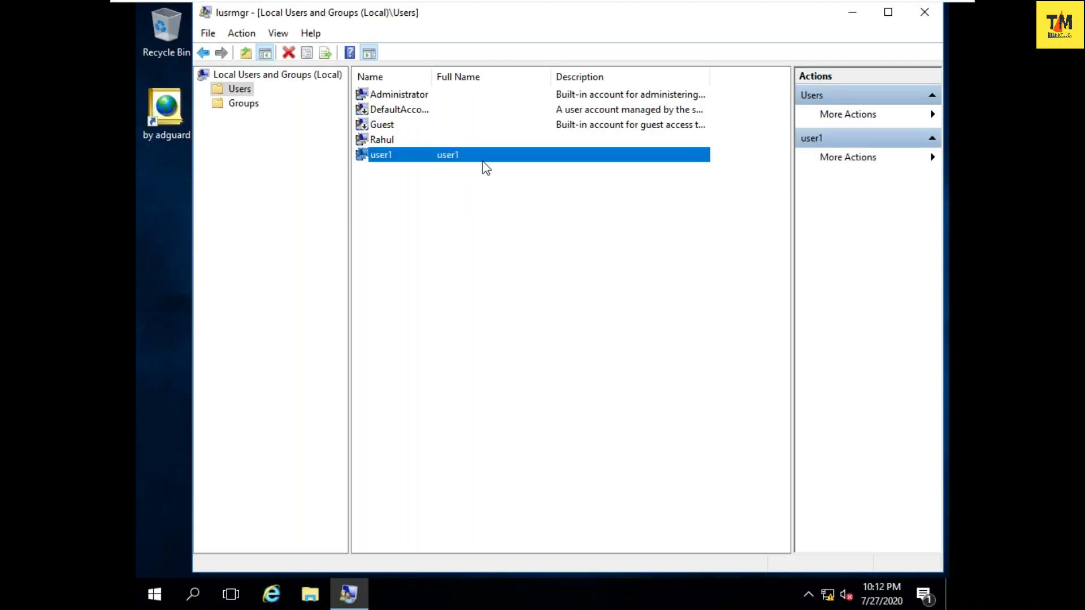
double_click(482, 161)
click(477, 133)
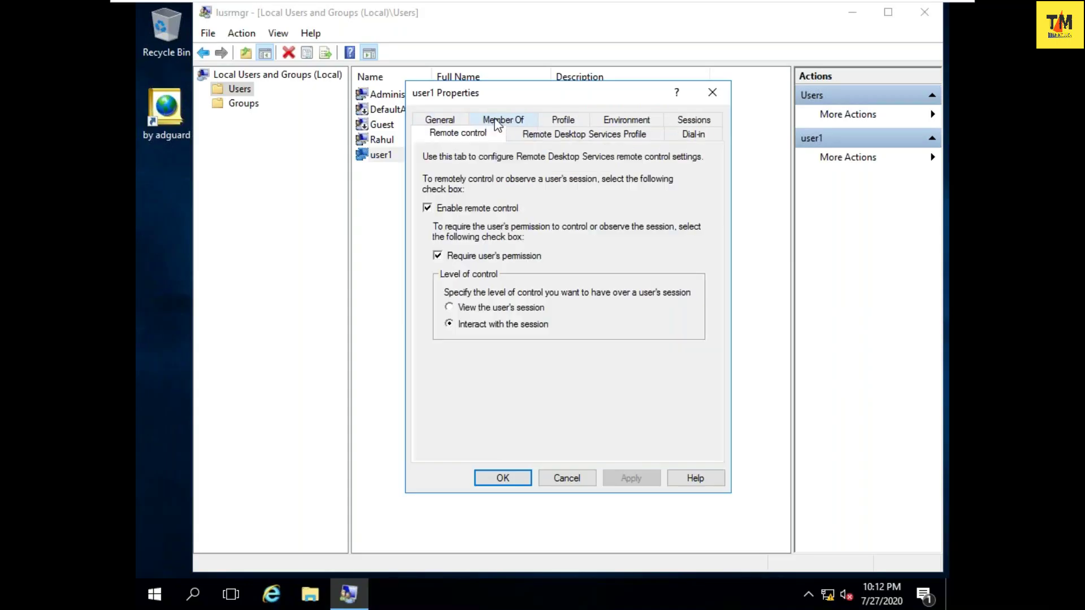
click(553, 135)
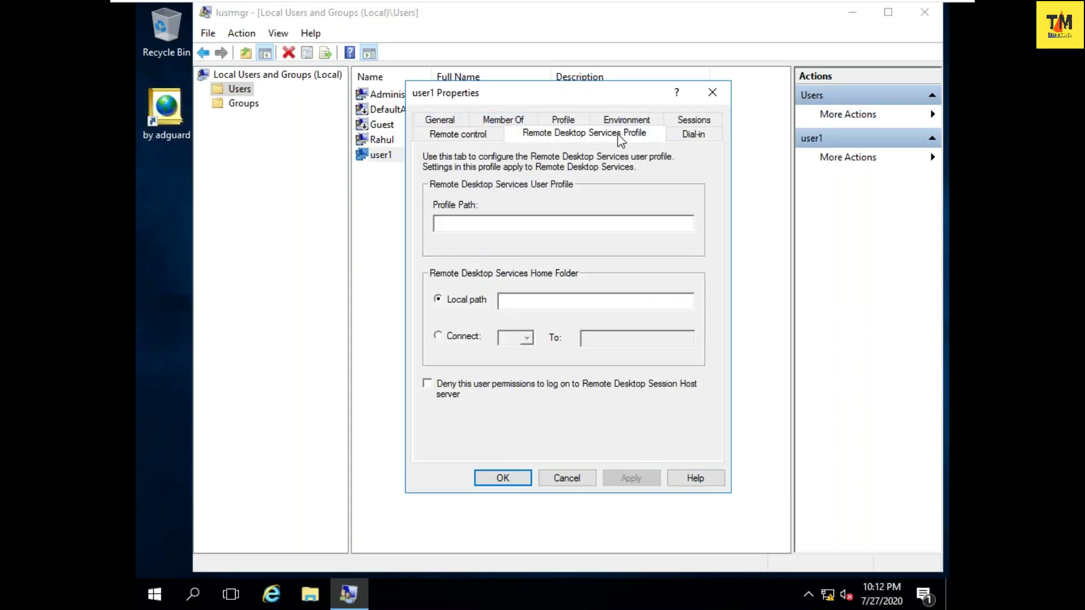
click(694, 135)
click(694, 120)
click(645, 120)
click(563, 120)
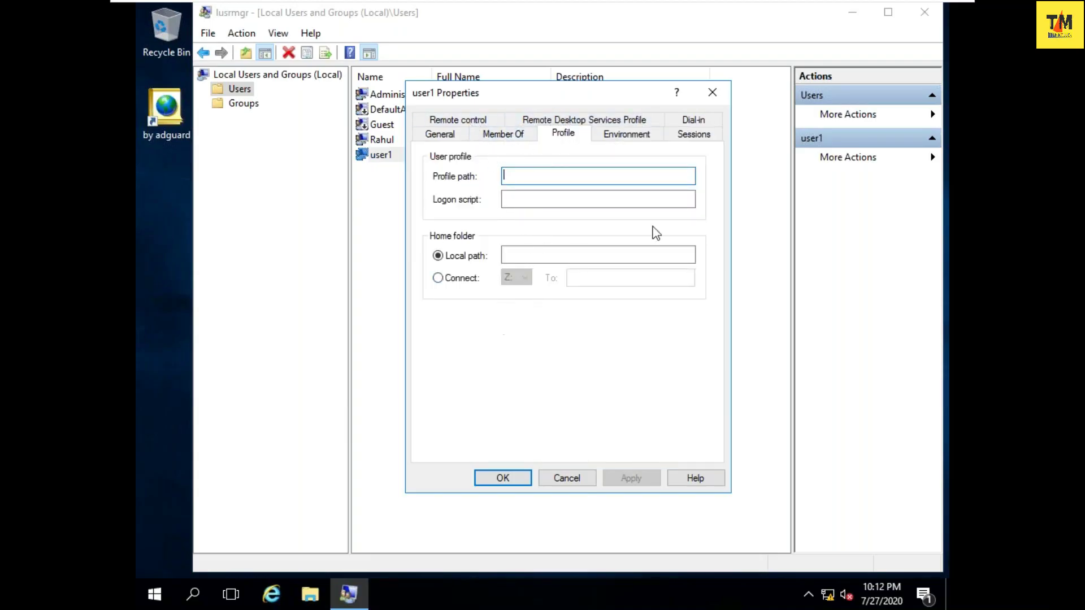
- On the General tab, toggle 'Account is disabled' off again, then apply and close
click(438, 136)
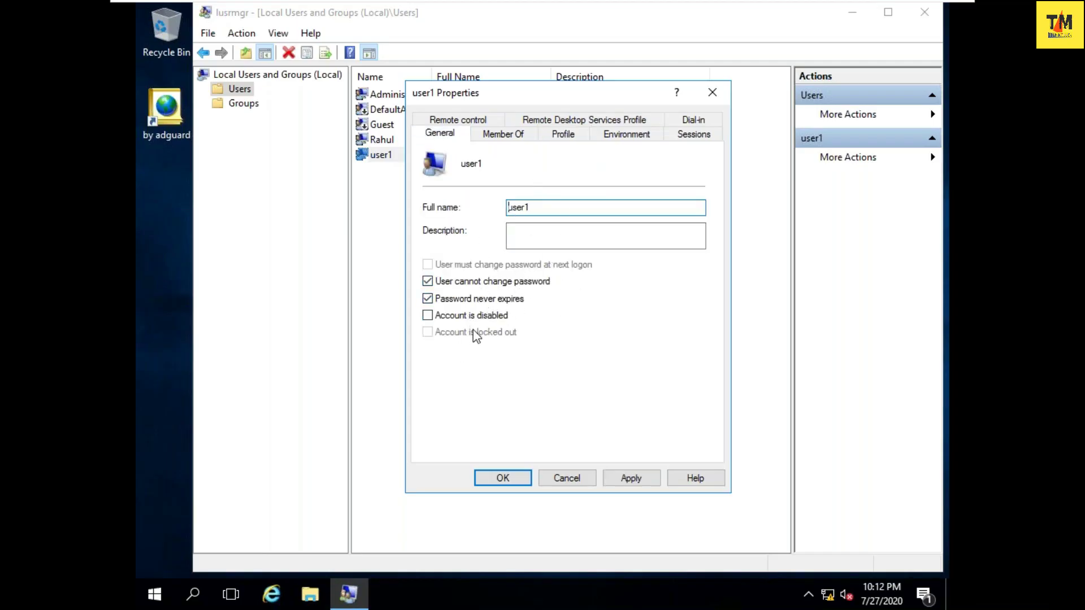
click(434, 320)
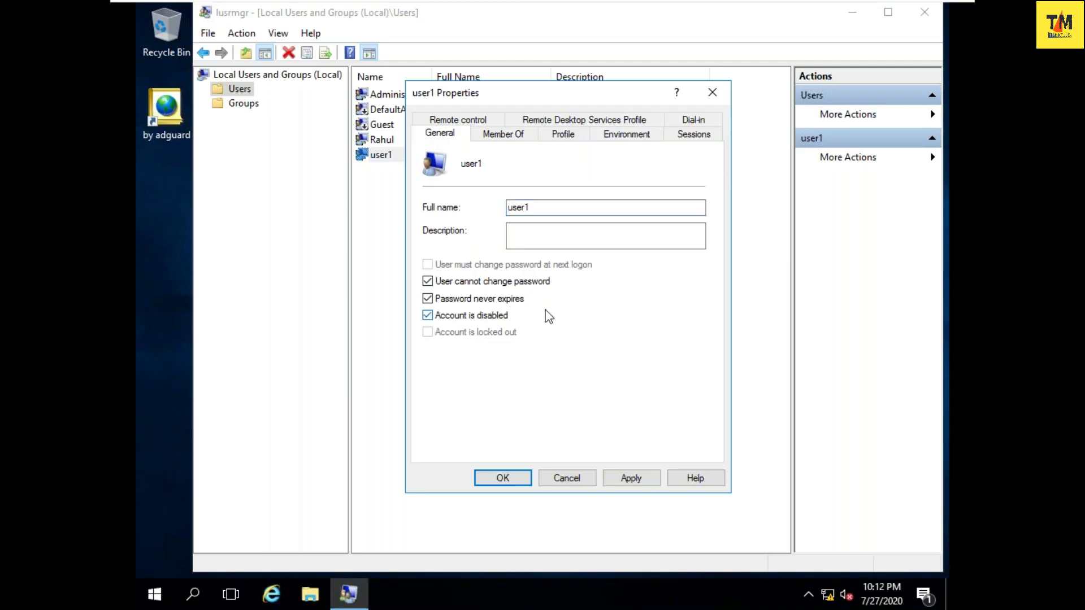
click(441, 321)
click(631, 477)
click(503, 477)
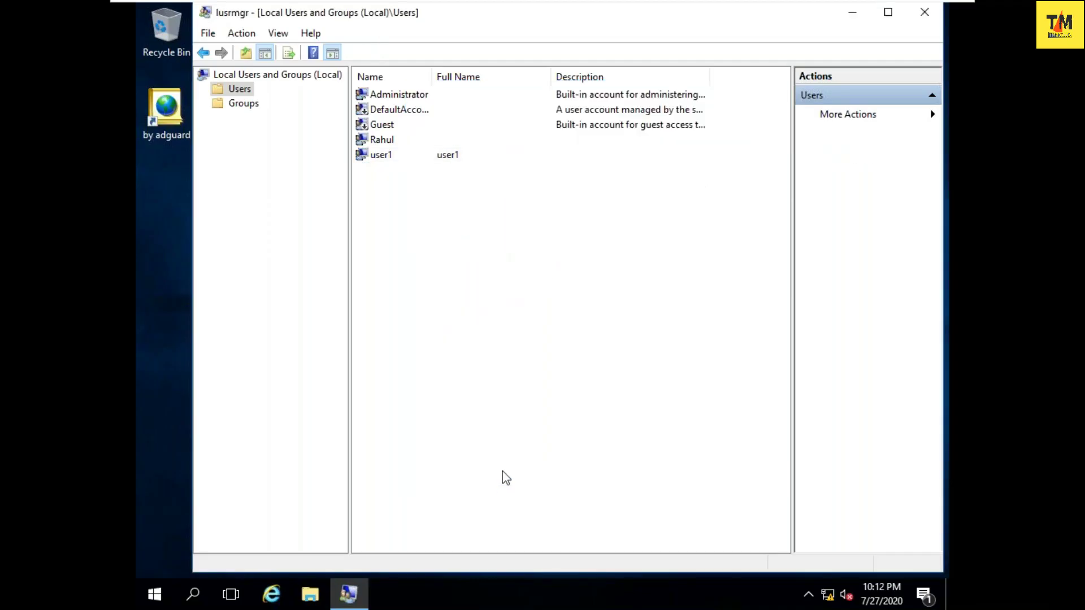
- Start a new local user named user2 and enter its password twice
right_click(421, 223)
click(461, 240)
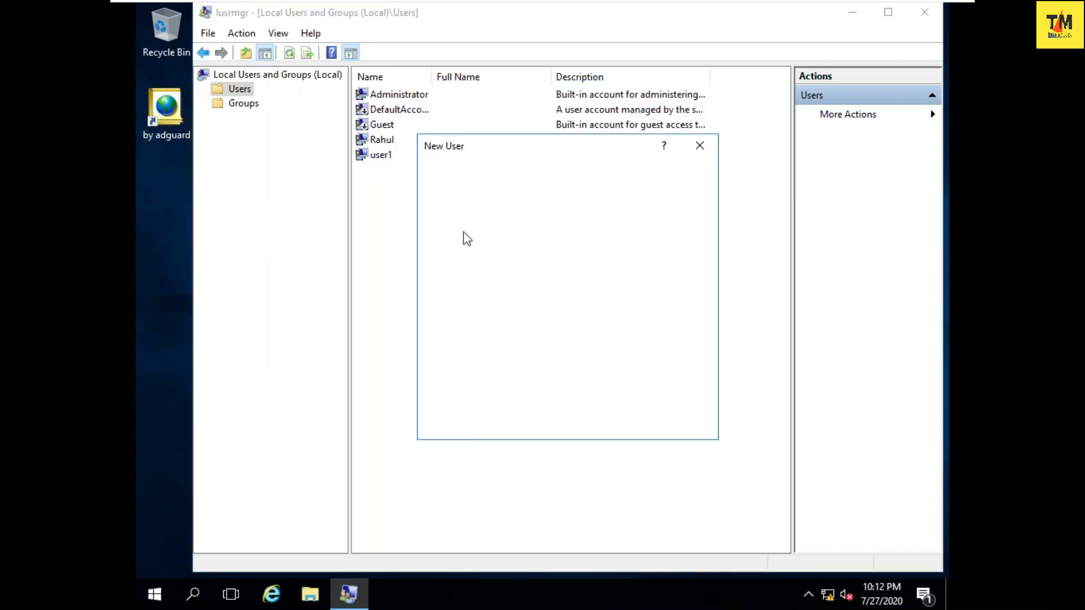
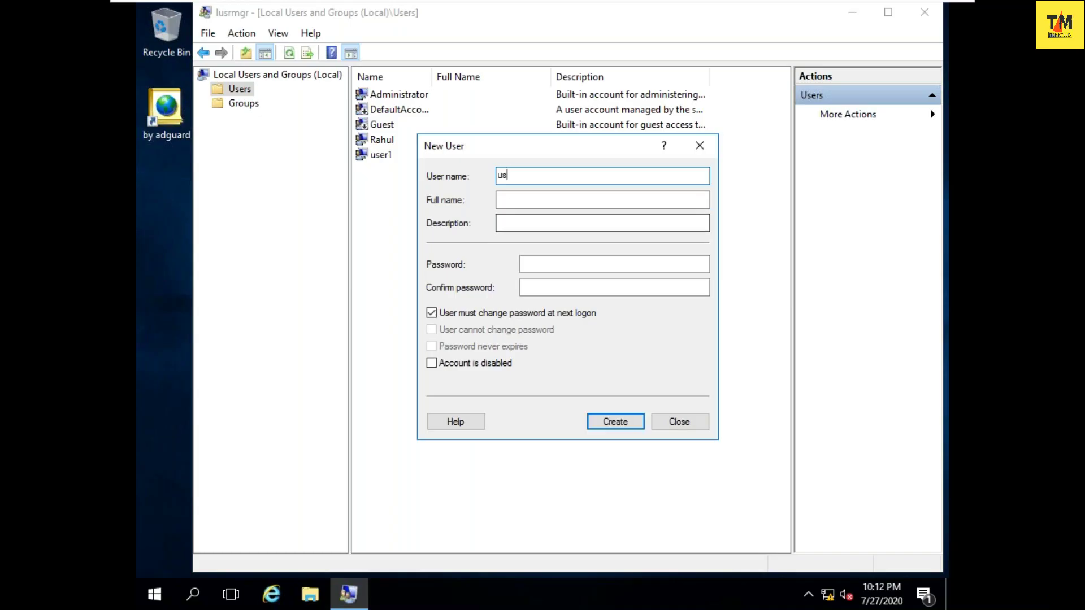
key(Tab)
key(Tab)
key(Tab)
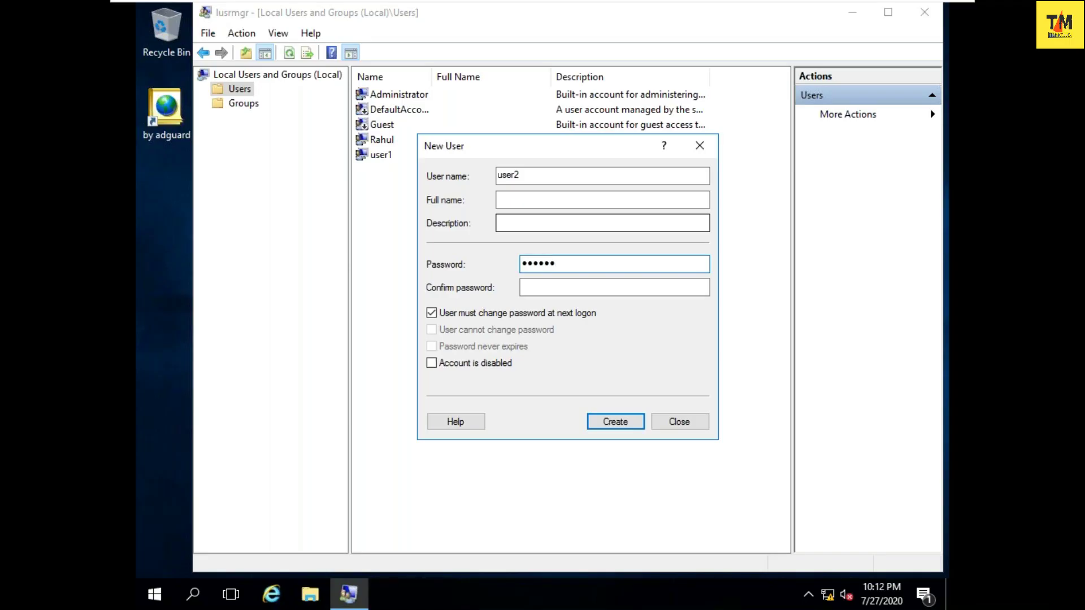
key(Tab)
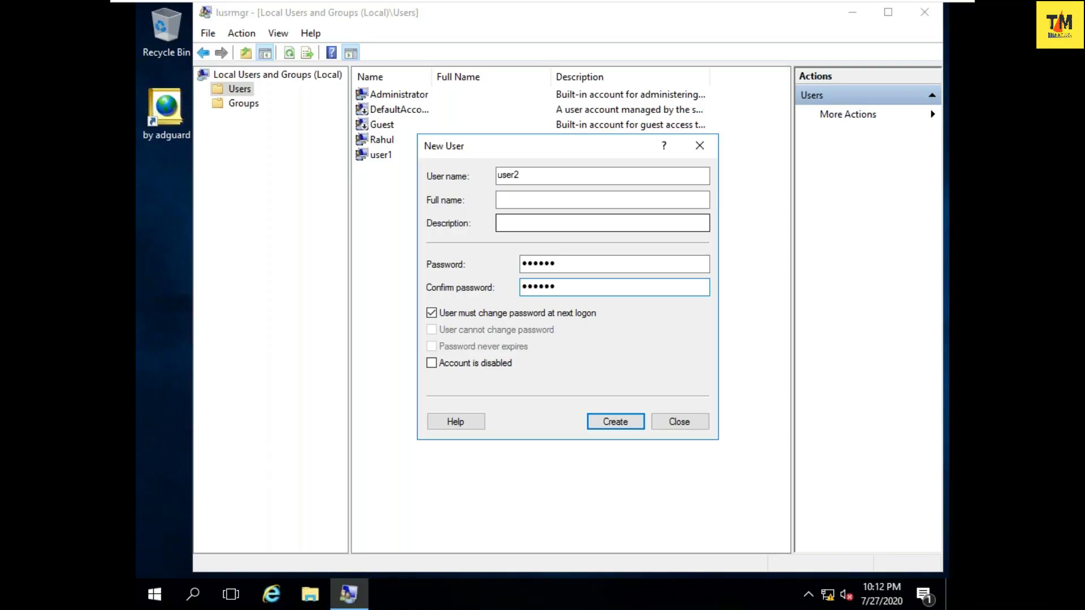
- Clear change-at-next-logon, tick cannot-change and never-expires, then create user2 and close the form
click(446, 315)
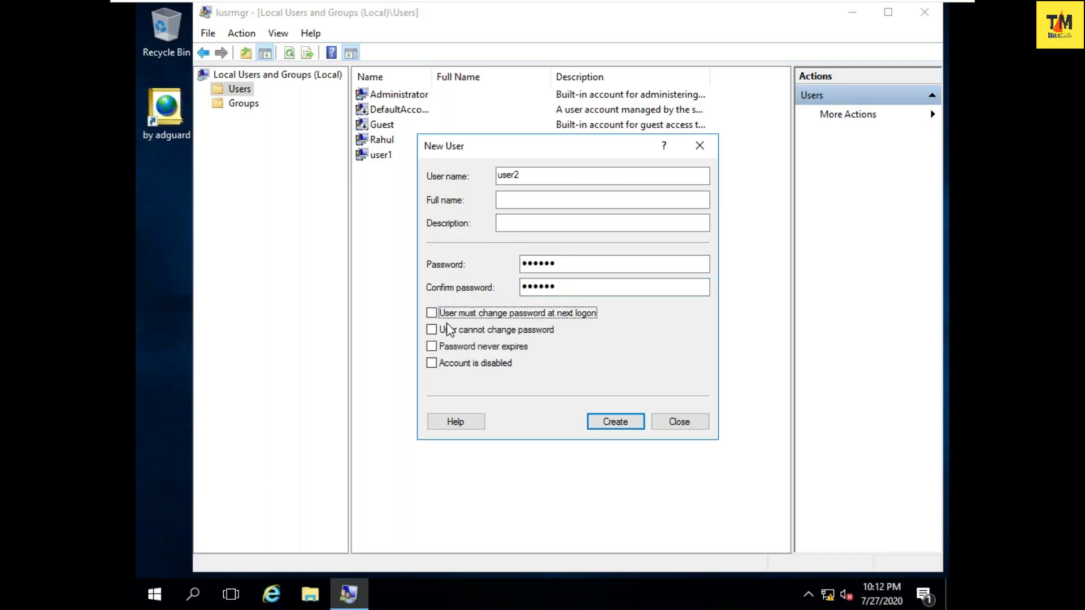
click(432, 330)
click(432, 346)
click(618, 422)
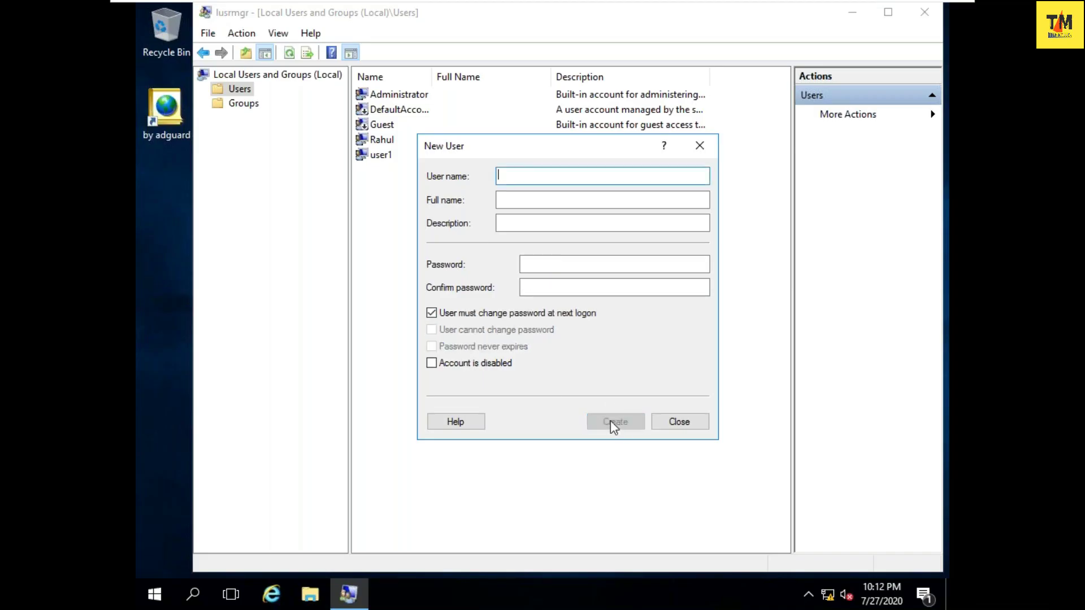
click(658, 428)
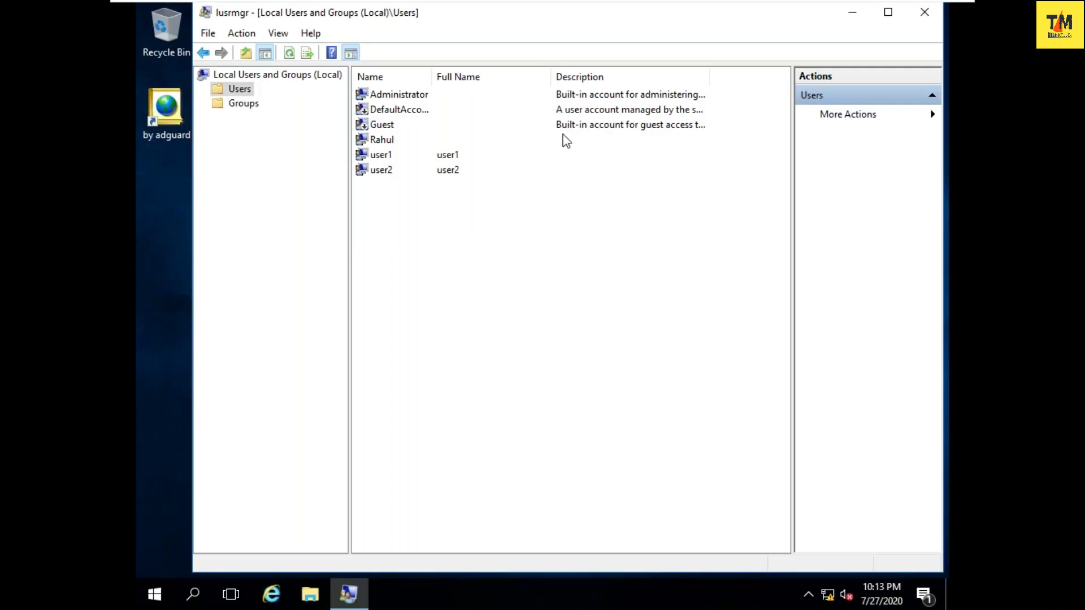
- Close lusrmgr, send Ctrl+Alt+Del to the VM, and choose Switch user to reach sign-in
click(924, 14)
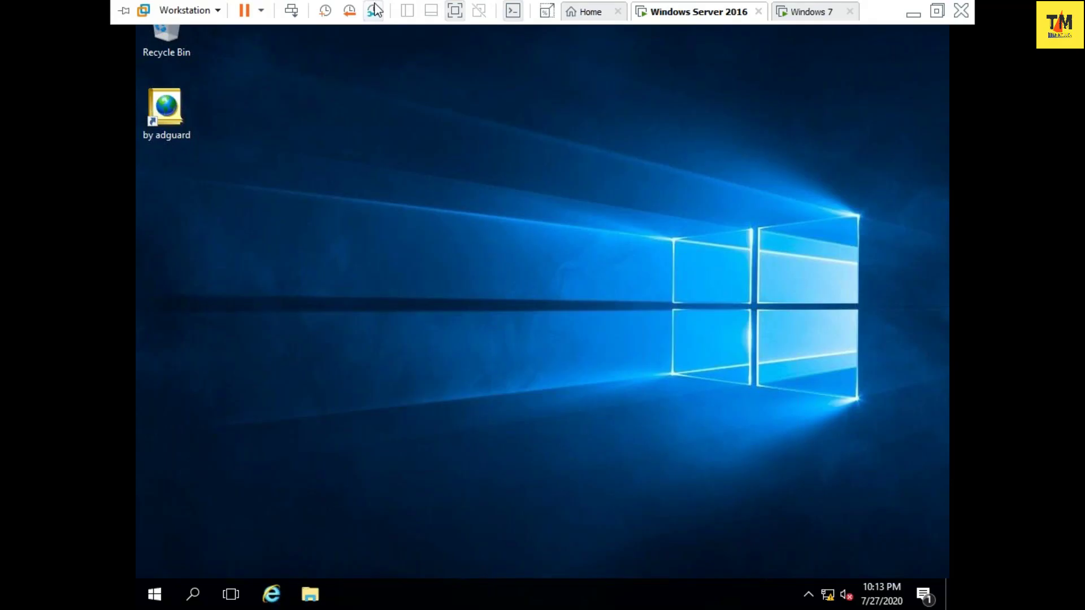
click(292, 11)
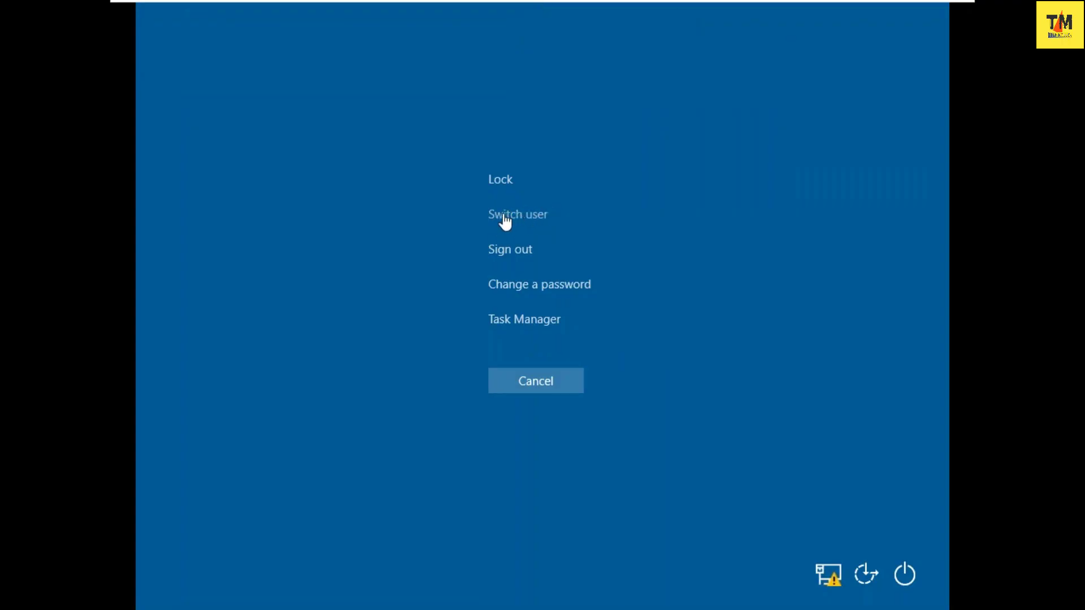
click(515, 222)
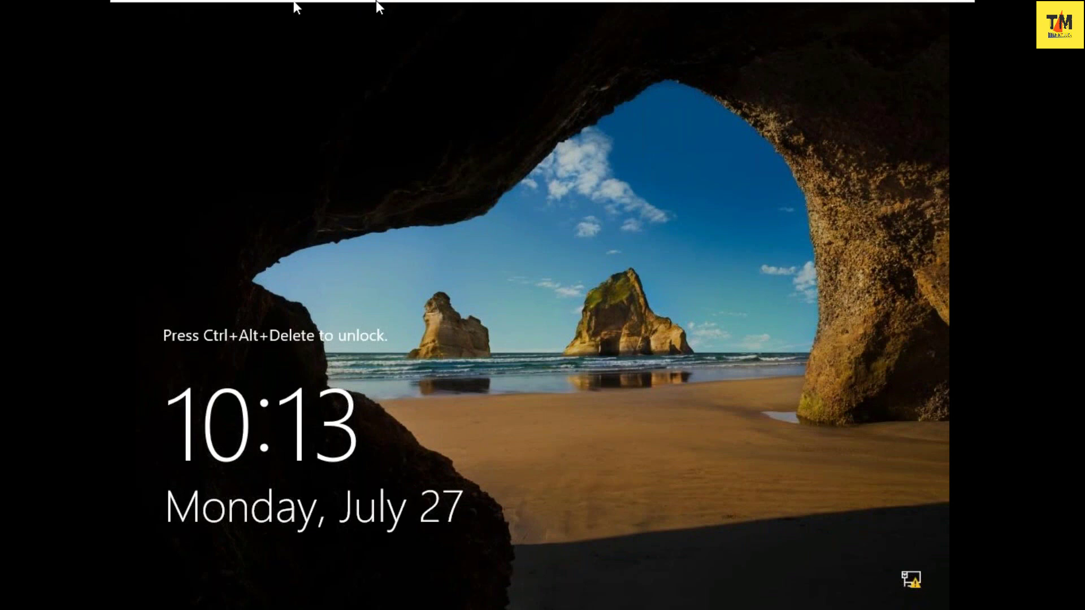
mouse_move(377, 3)
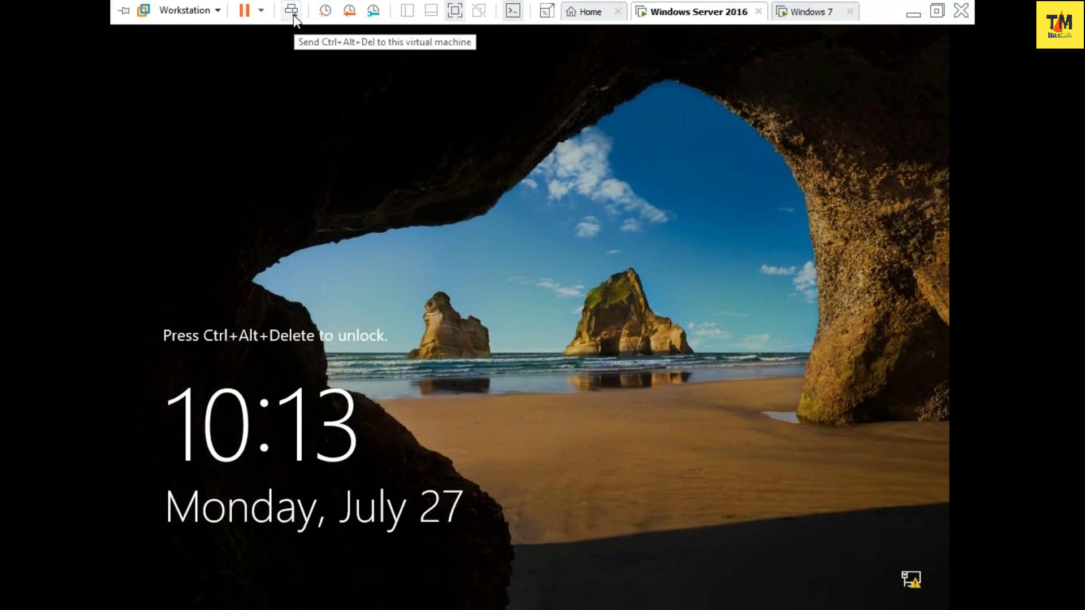
click(293, 15)
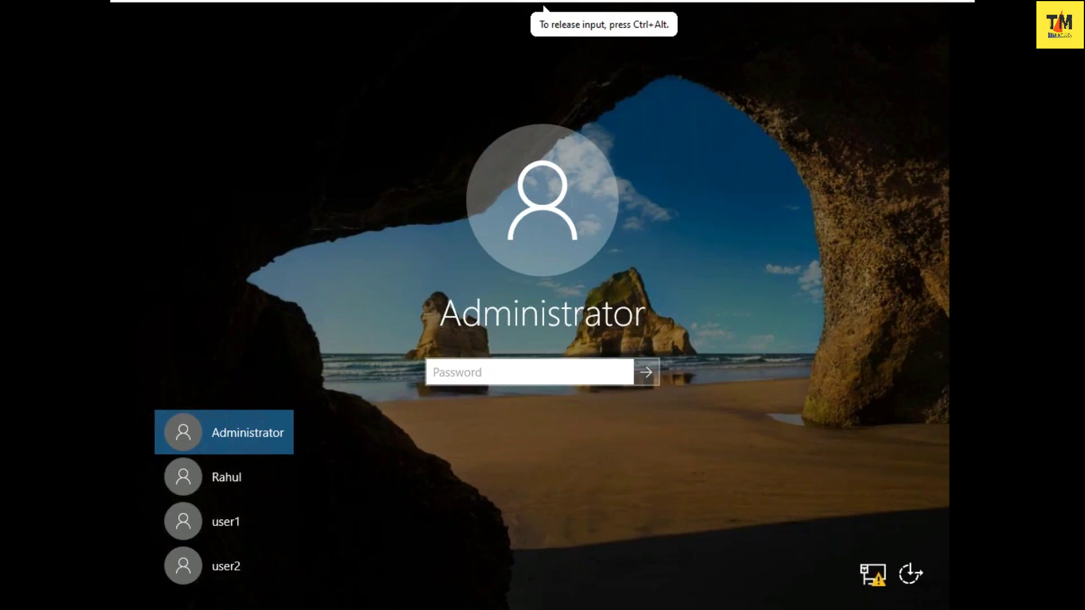
- Pick user1 on the sign-in screen and enter its password to log in
click(250, 516)
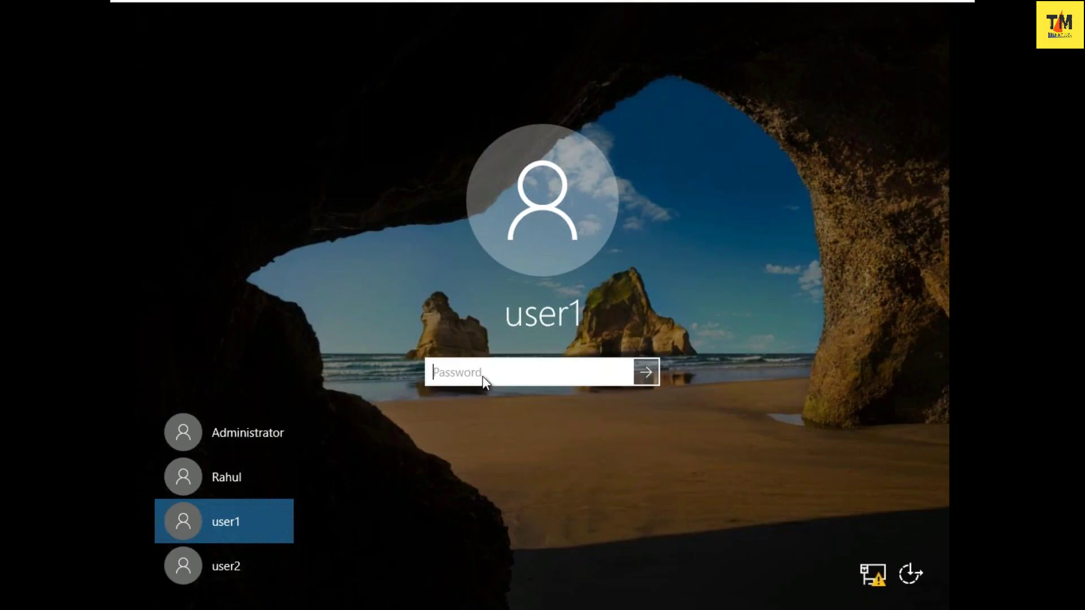
text(••••••)
key(Return)
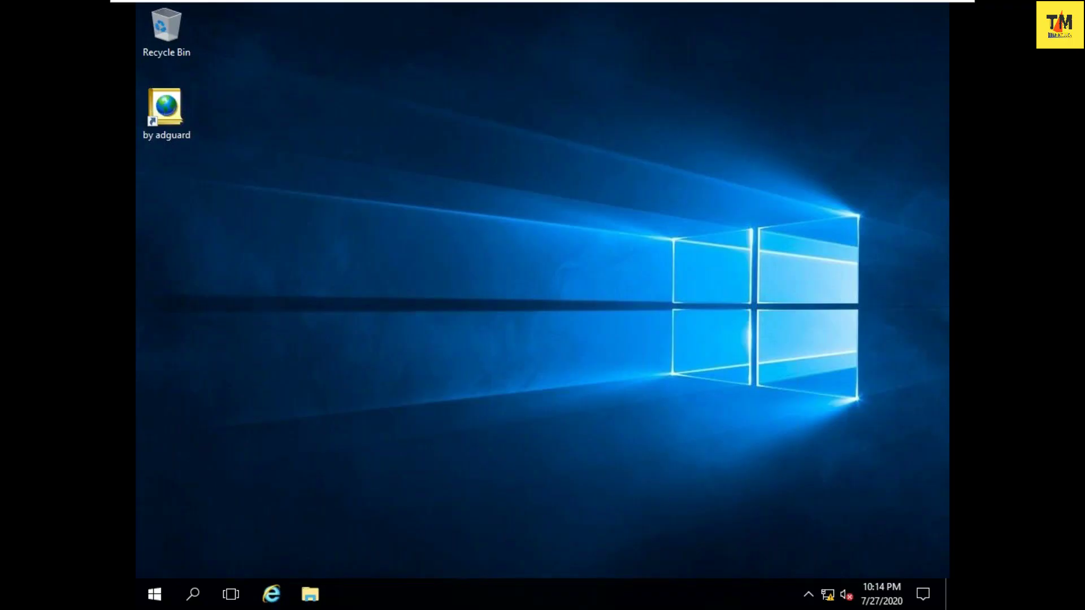
- Run ncpa.cpl from the Run box to open Network Connections
key(super+r)
text(m)
key(BackSpace)
text(ncpac)
key(BackSpace)
text(.cpl)
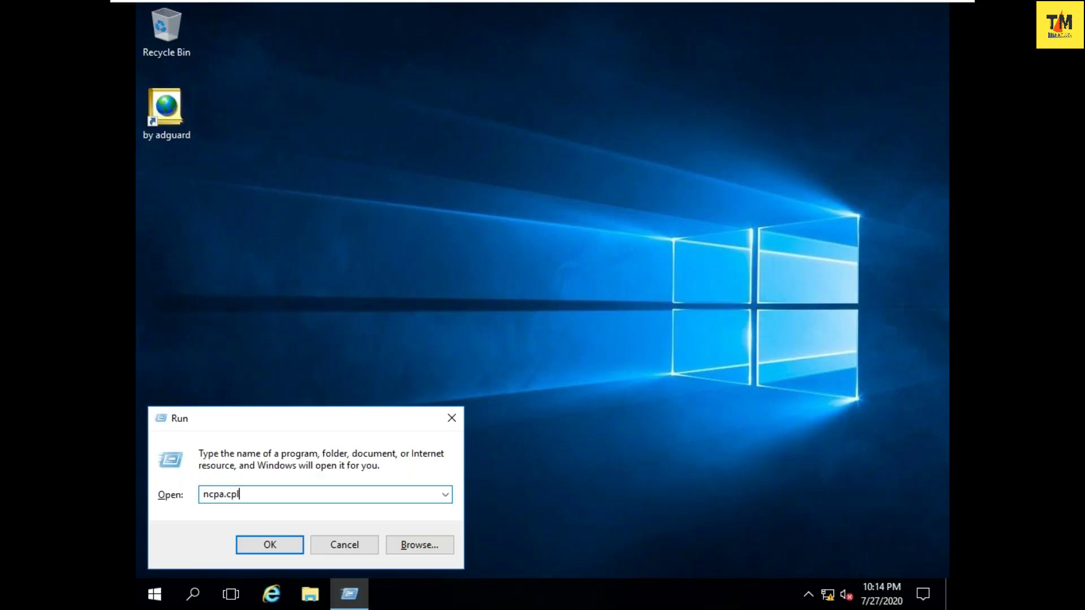
key(Return)
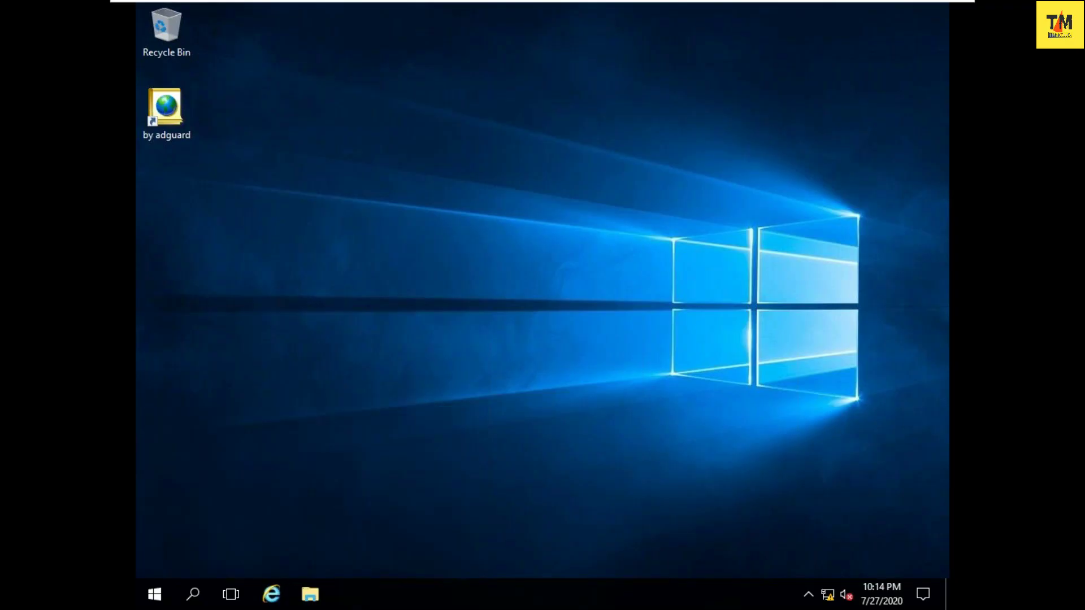
- Try opening Ethernet0's properties as user1 and dismiss the administrator password prompt
click(313, 154)
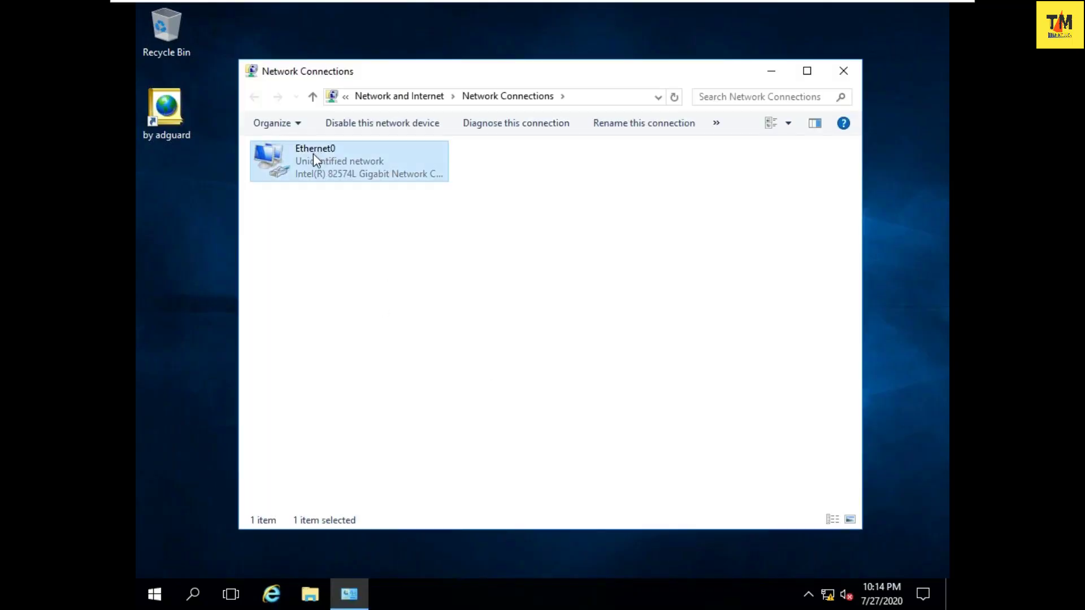
right_click(313, 154)
click(355, 308)
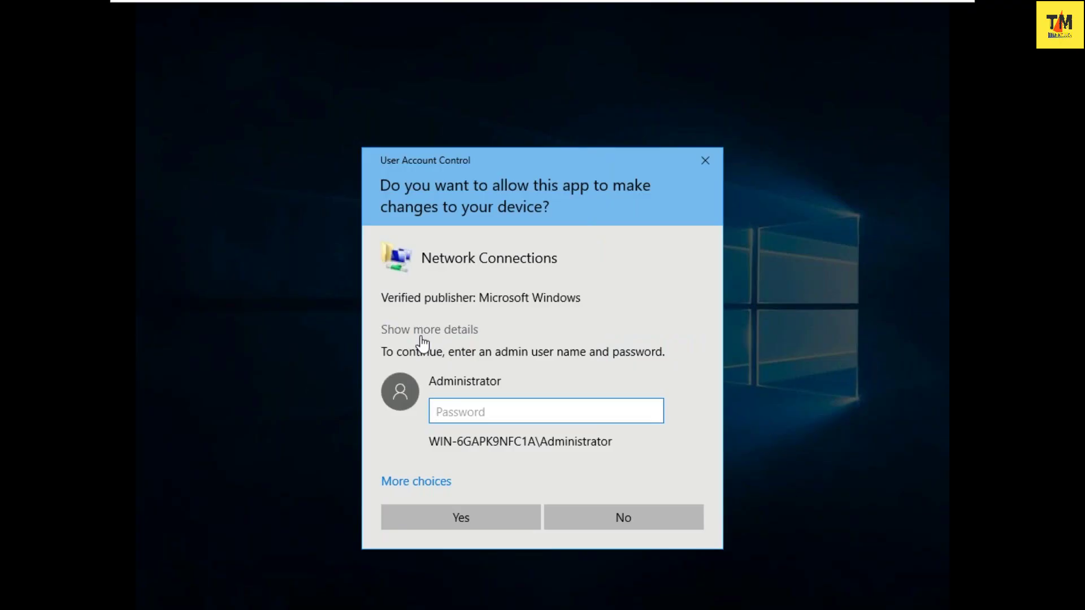
click(711, 165)
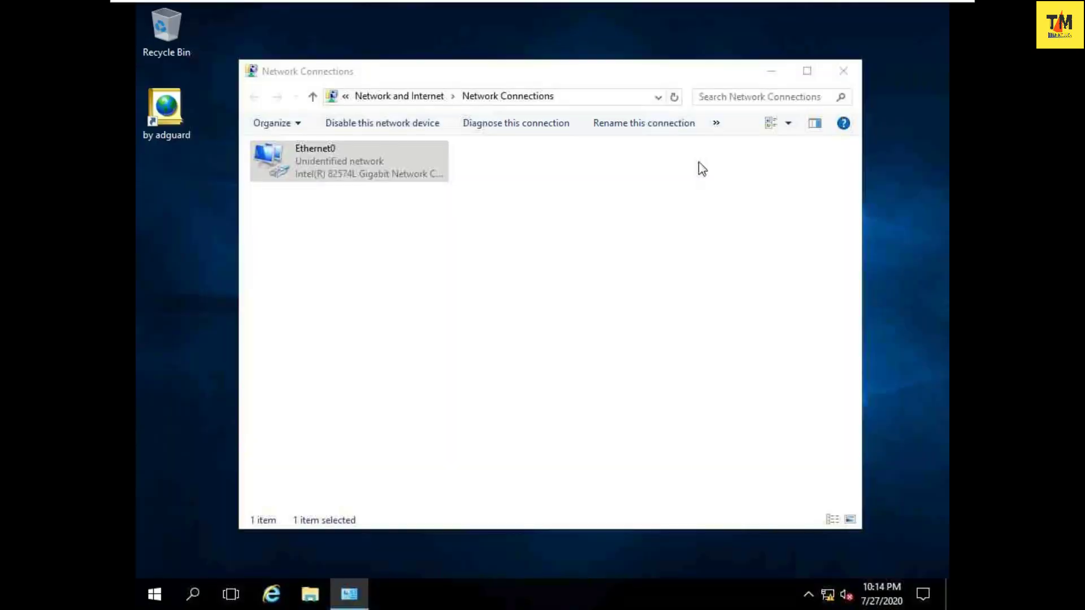
- Retry Ethernet0's properties, cancel the credential prompt, and close Network Connections
right_click(348, 161)
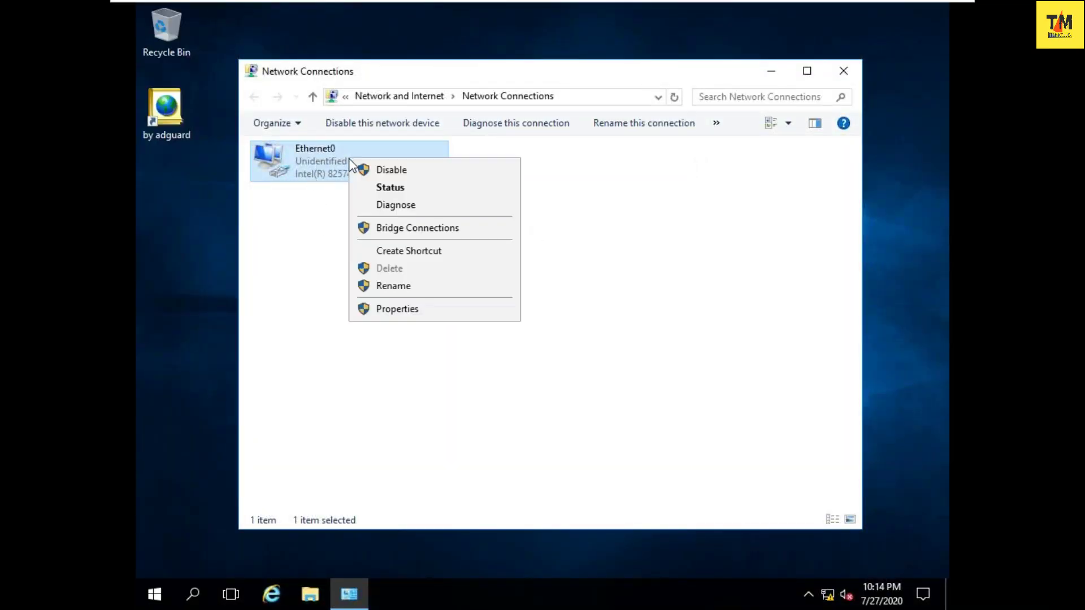
click(379, 310)
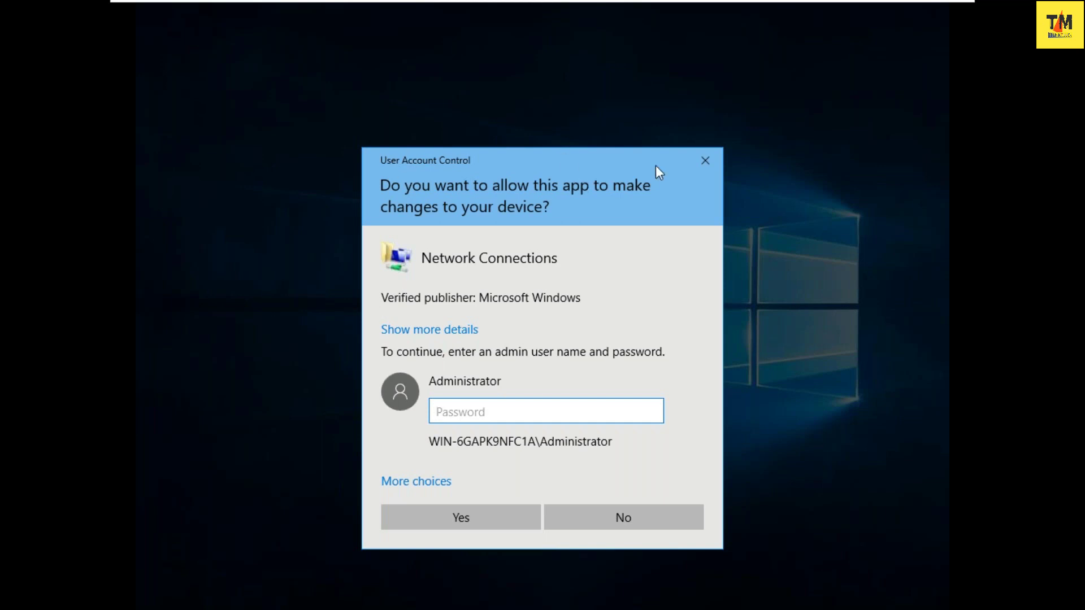
click(697, 160)
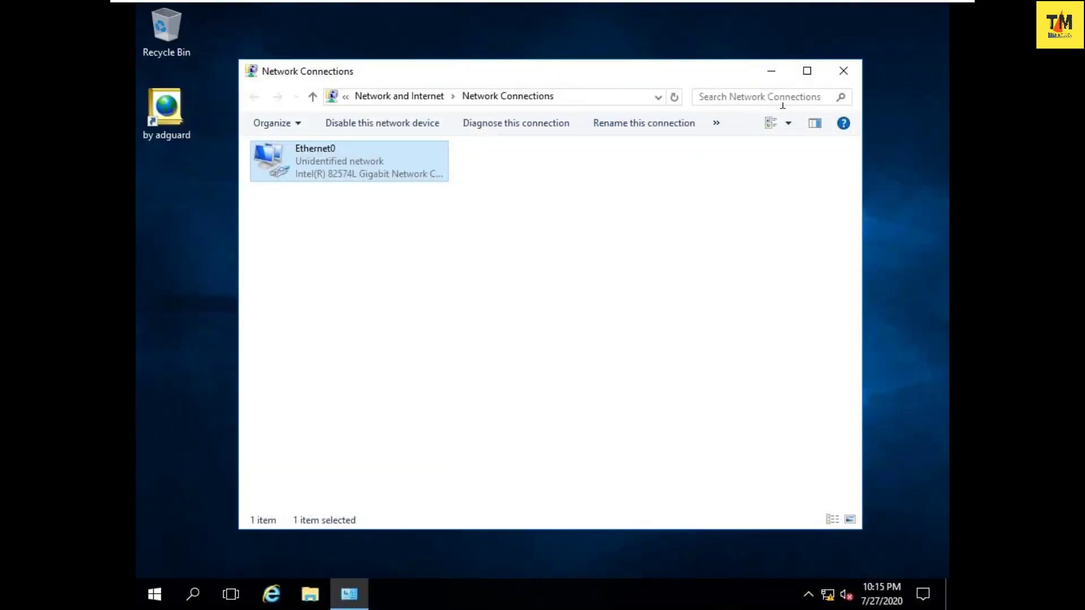
click(843, 70)
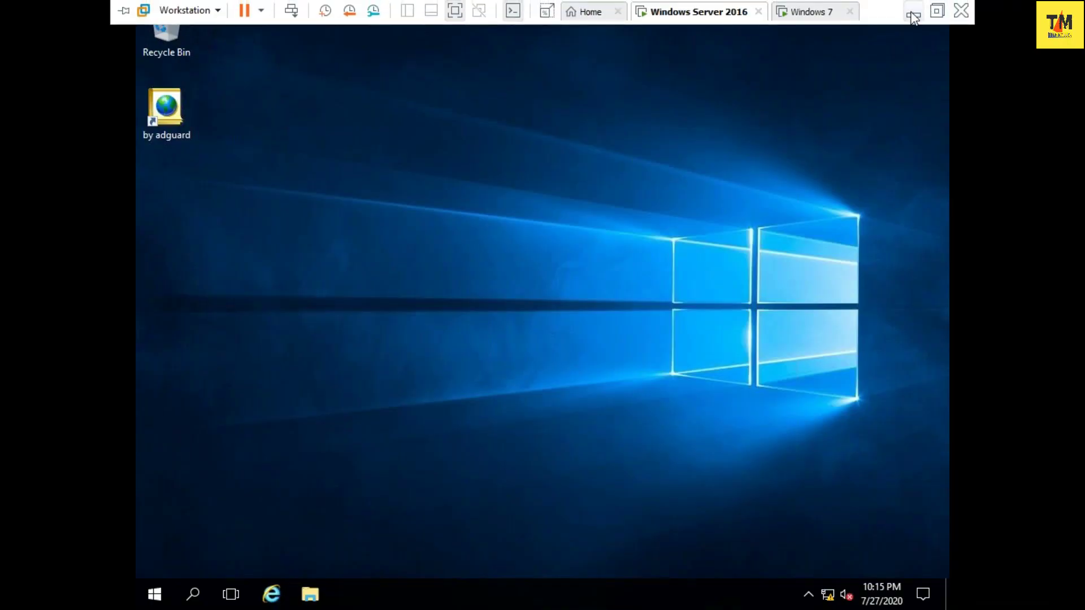
- In Notepad, note 'windows+r -> lusrmgr.msc -> users -> right click -> new user ->'
click(913, 15)
click(312, 598)
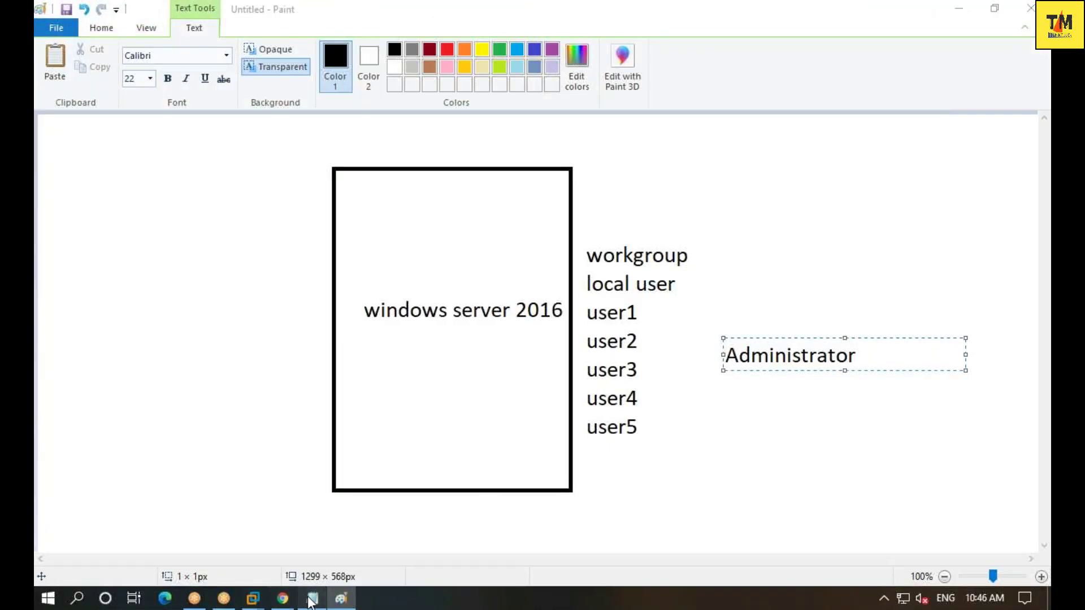
scroll(329, 533, down, 1)
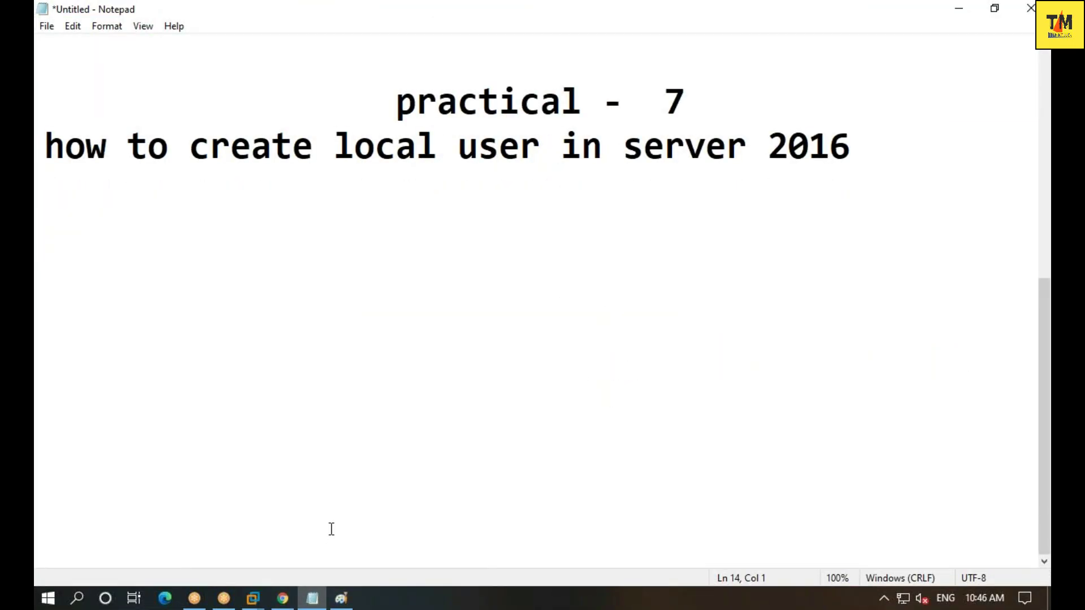
text(windows)
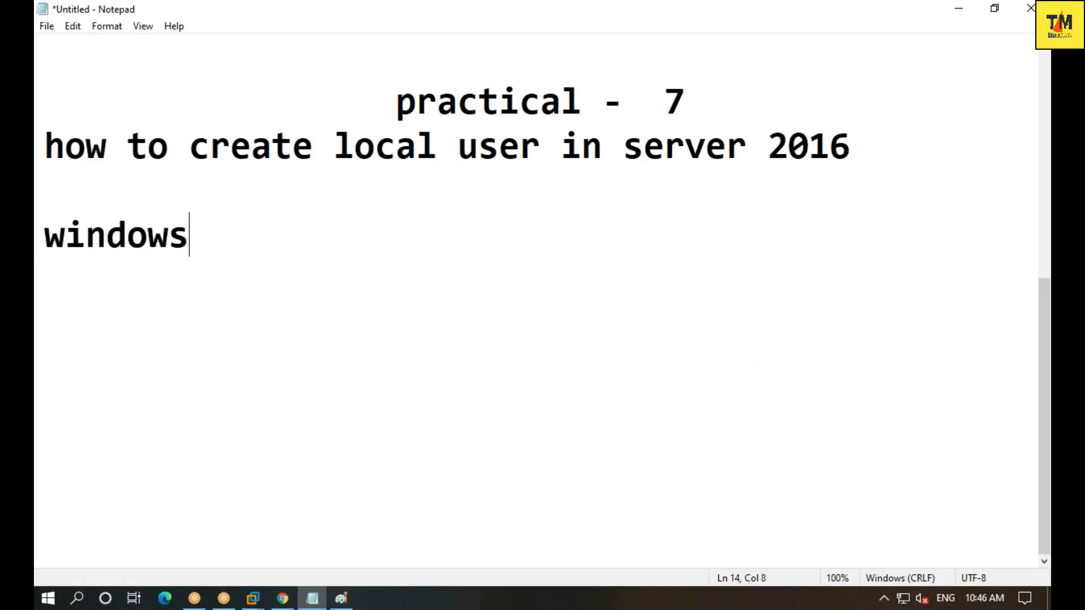
key(BackSpace)
text(+r -> l)
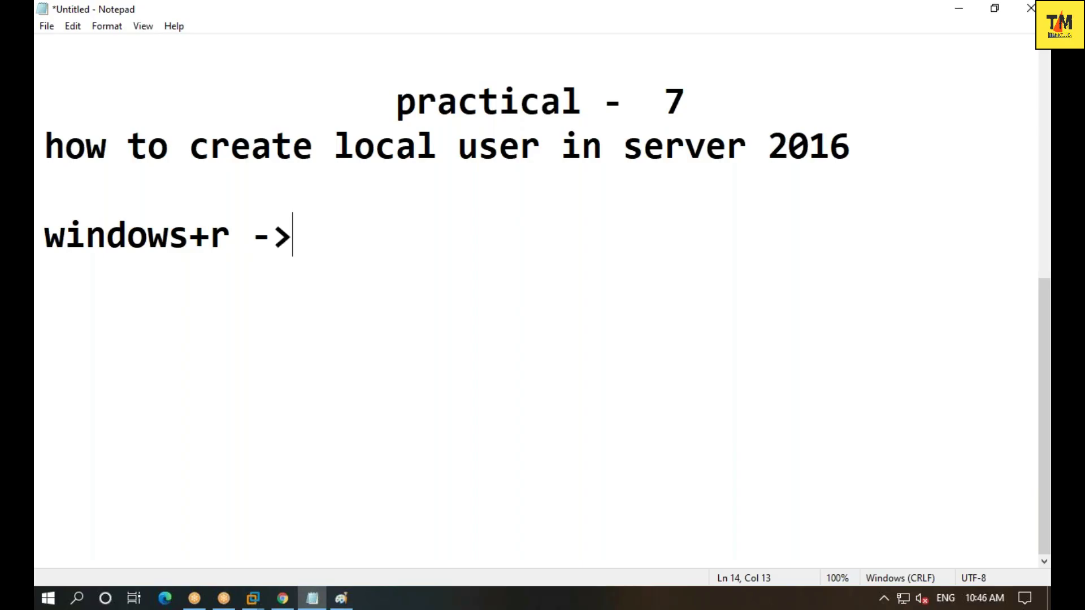
text(usr)
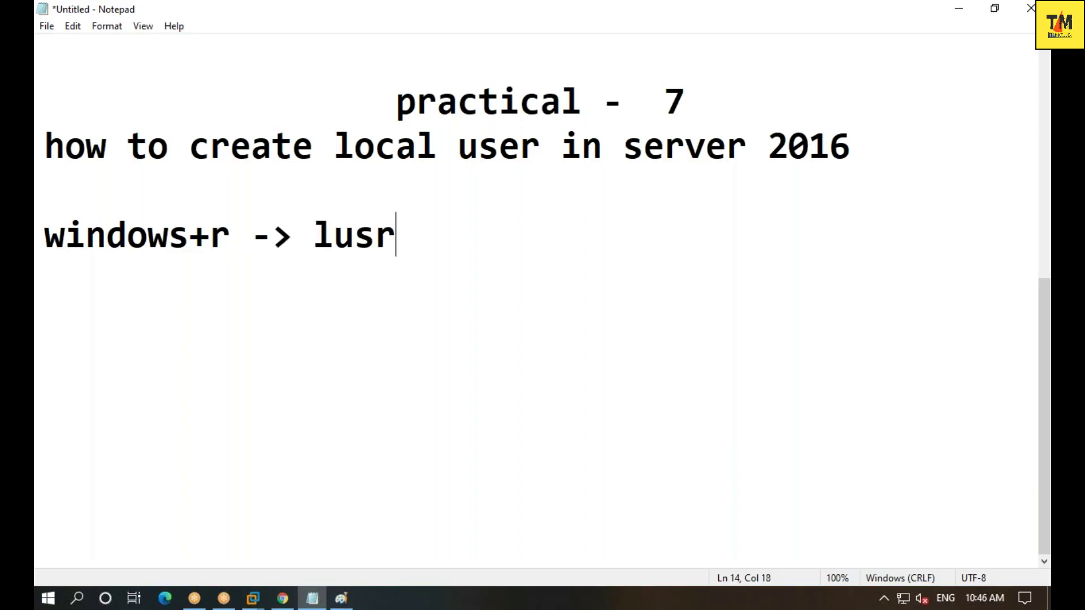
text(mgr.msc)
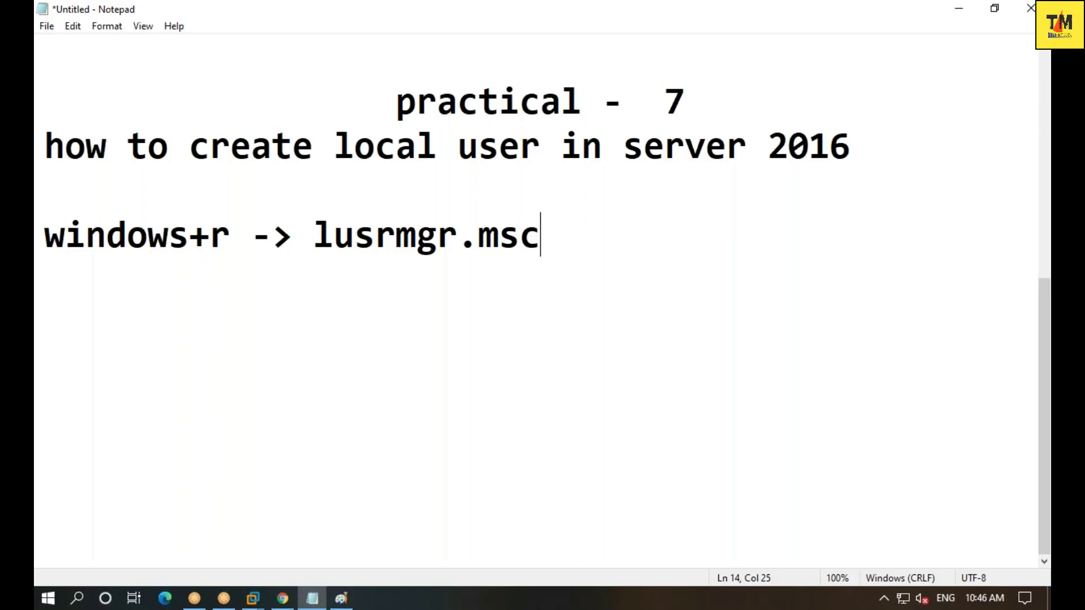
text( -> users)
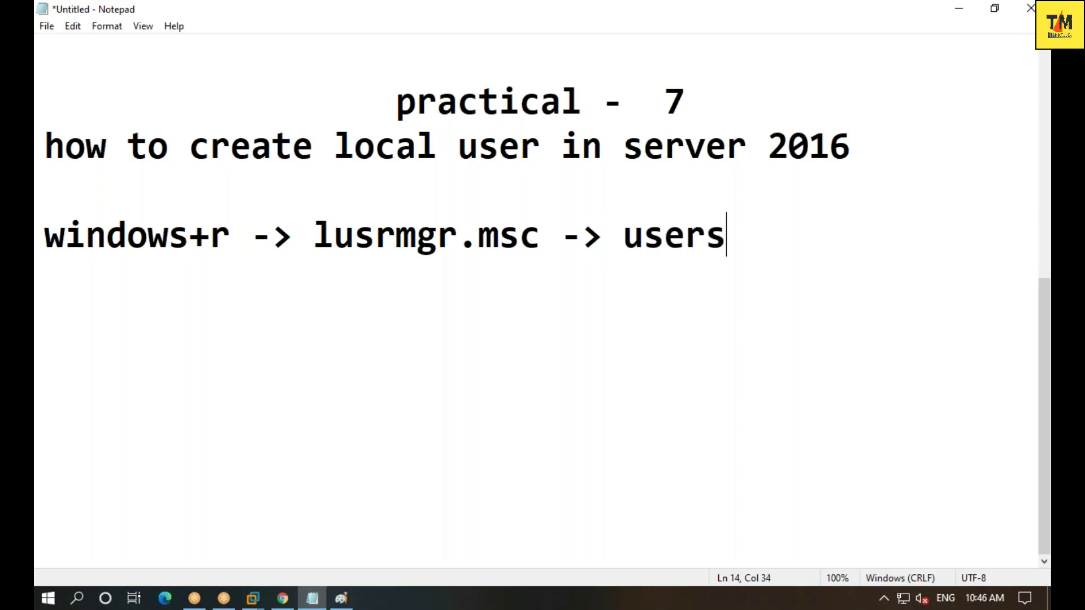
text( -> )
text(rioh)
key(BackSpace)
key(BackSpace)
text(ght click)
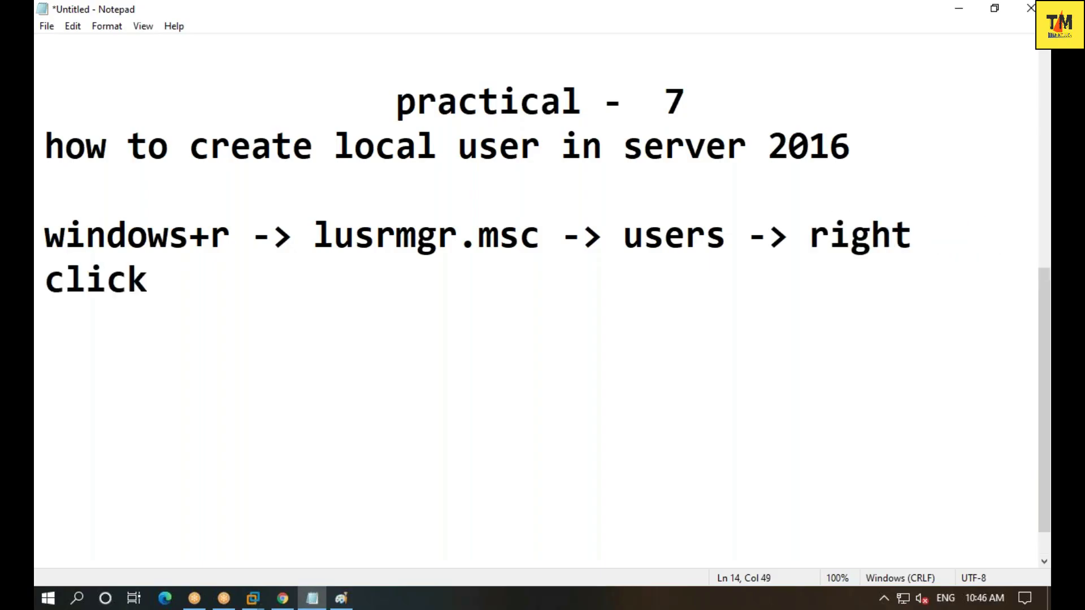
text( -> new user)
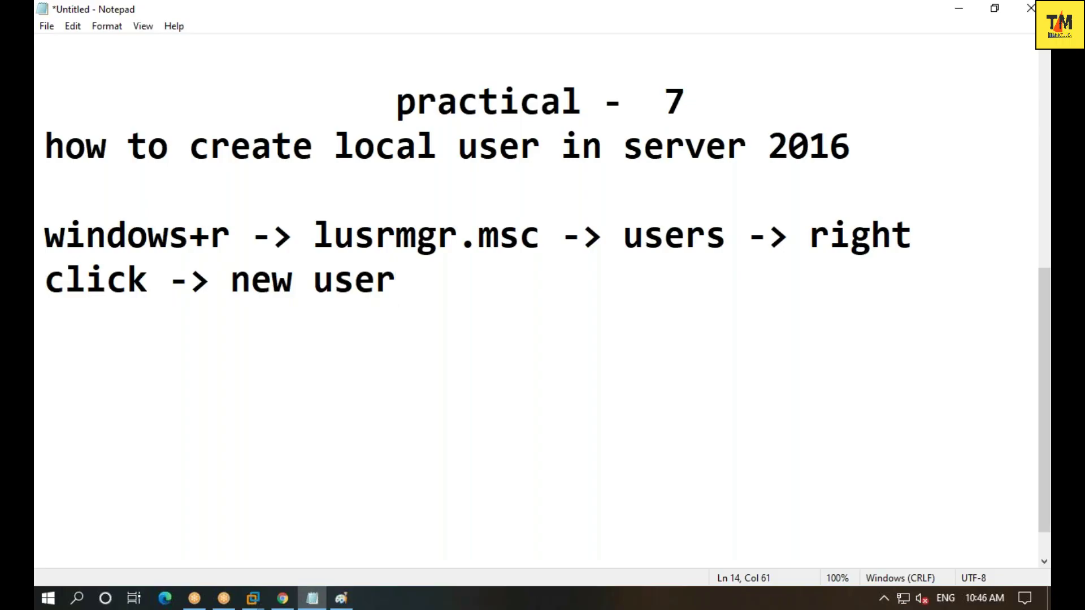
text(->)
key(Return)
- Add lines for 'user name : user1', the password, and its retype
text(s)
key(BackSpace)
text(user a)
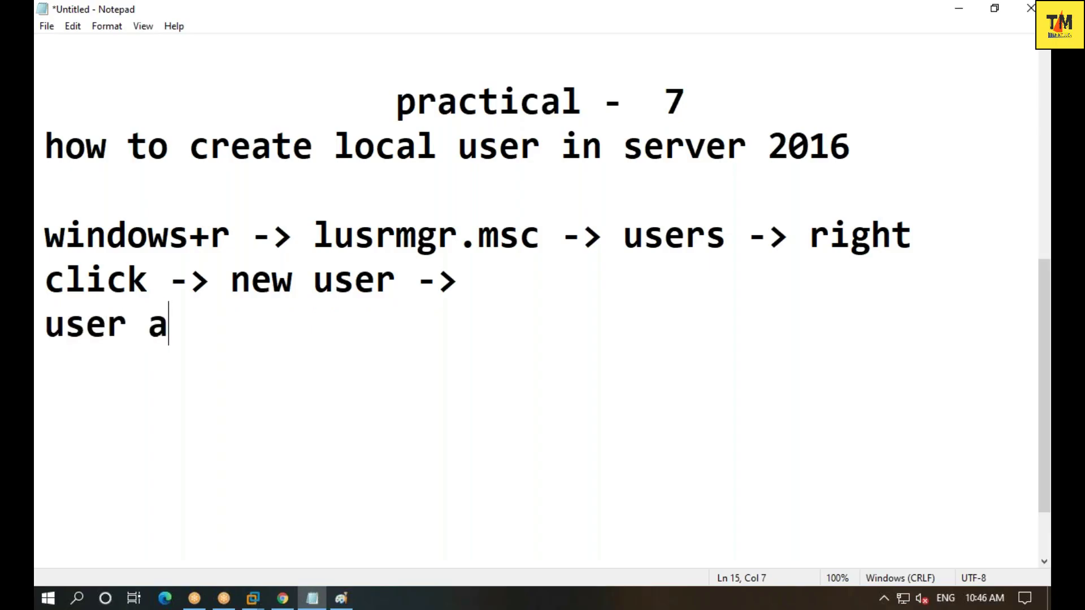
key(BackSpace)
text(name )
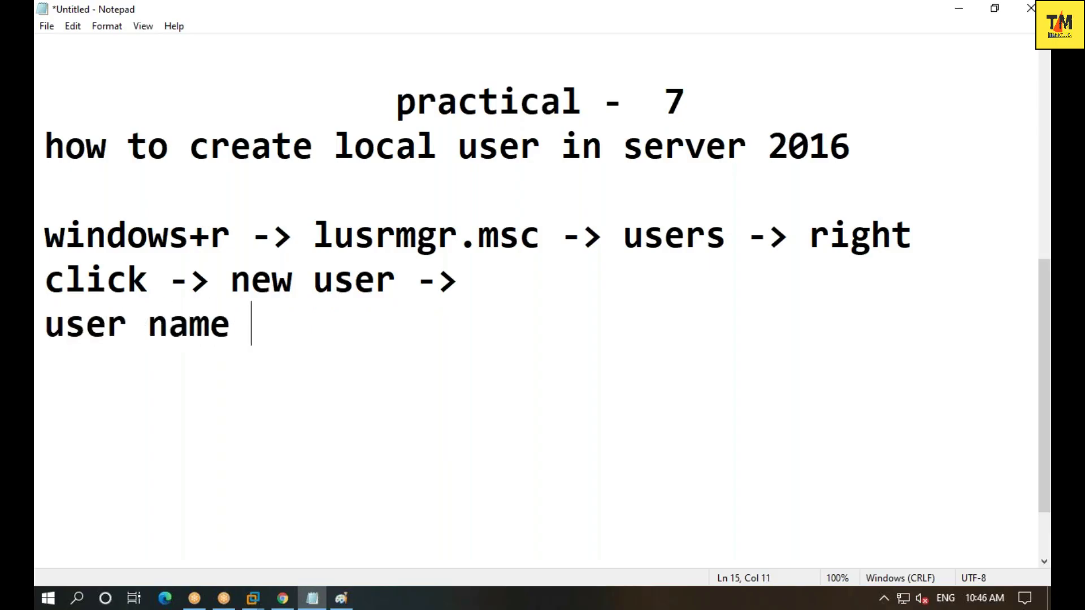
text(: user1)
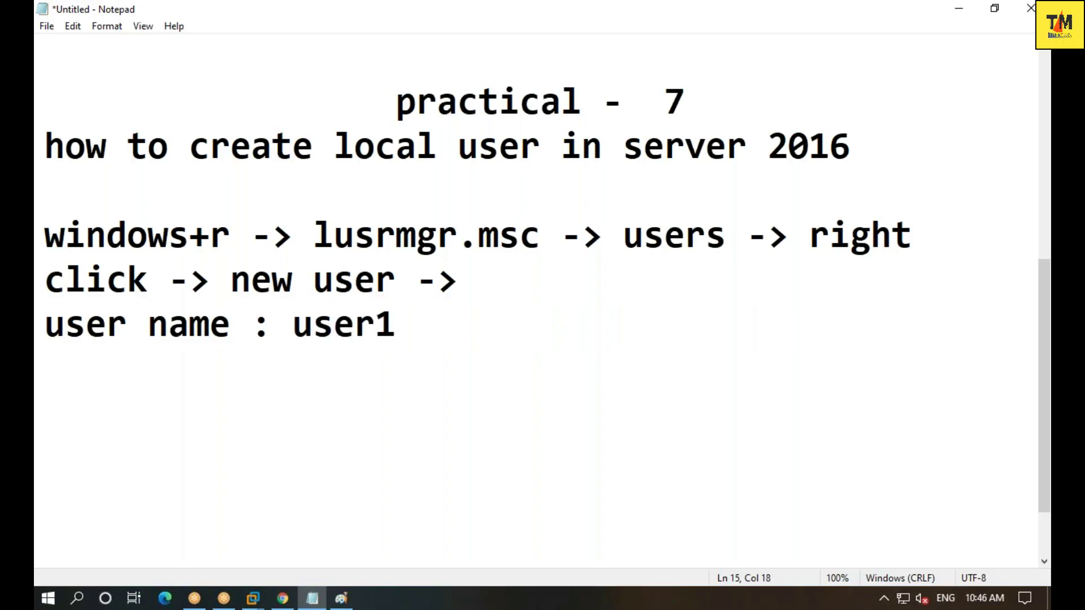
key(Return)
text(passwor)
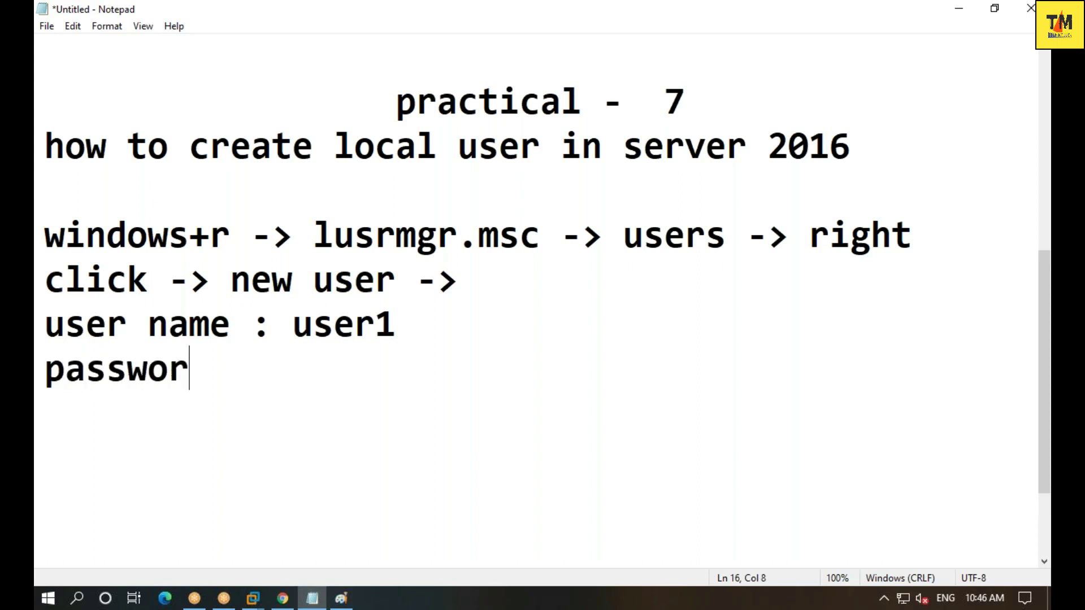
text(d : )
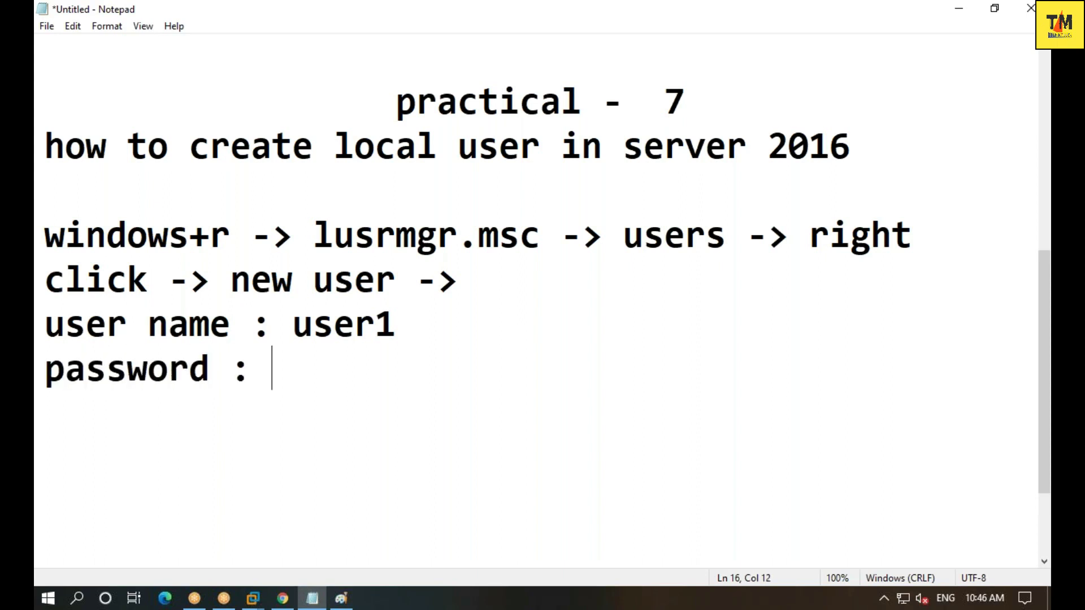
key(Return)
text(retype   )
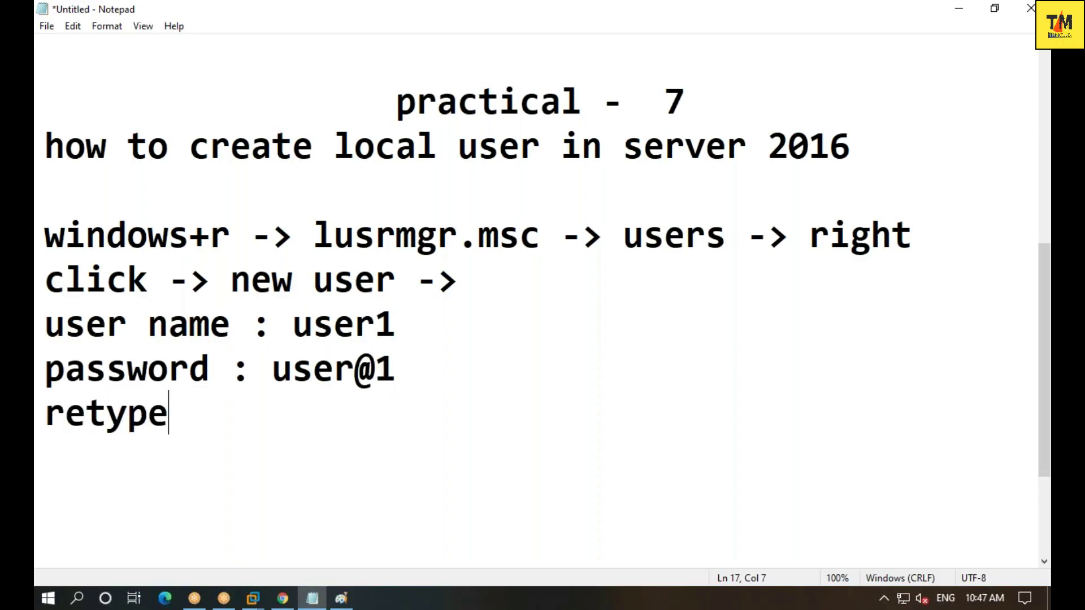
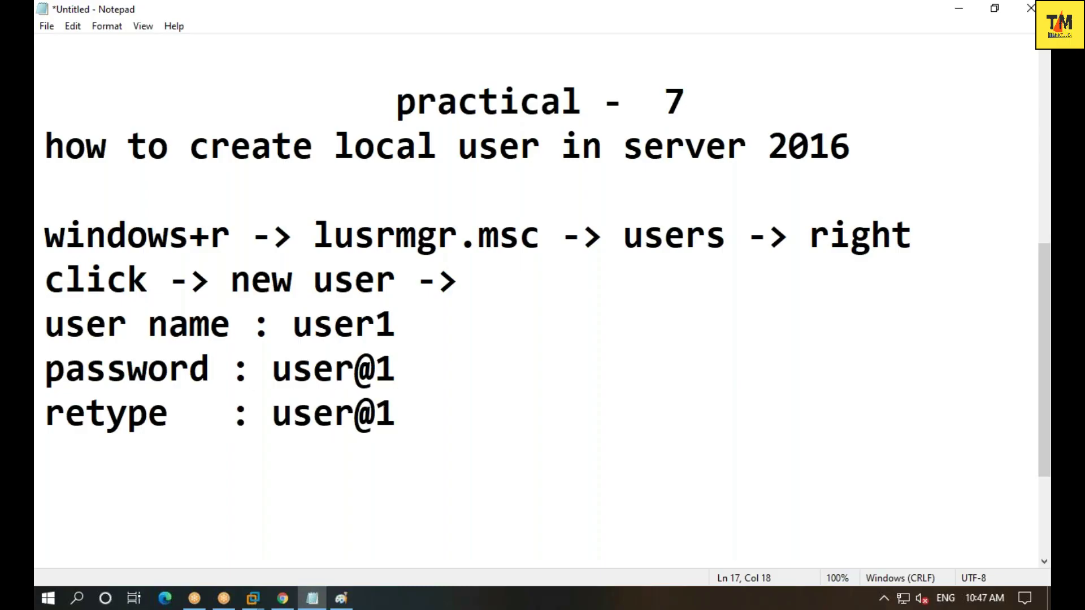
- Add the line 'unmark on user can change password on next login', fixing typos
key(Return)
text(un)
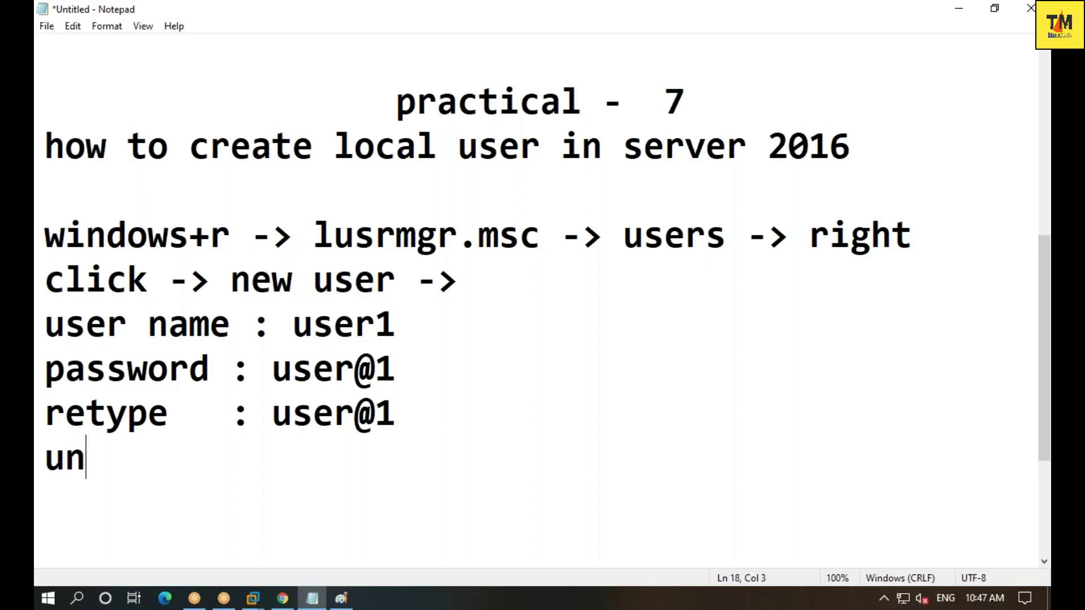
key(BackSpace)
text(nmakr on)
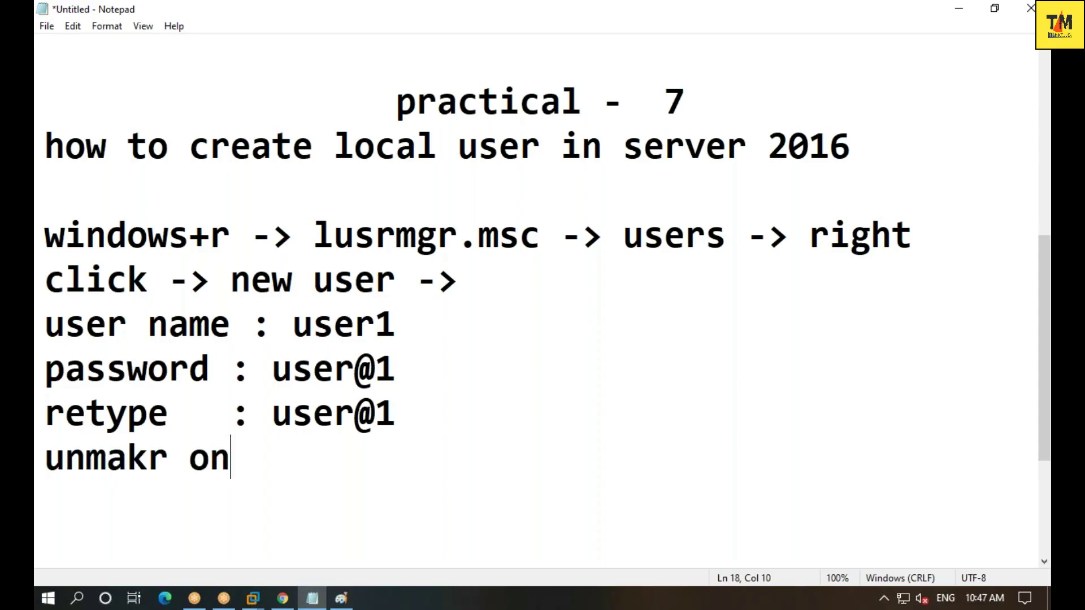
text( user )
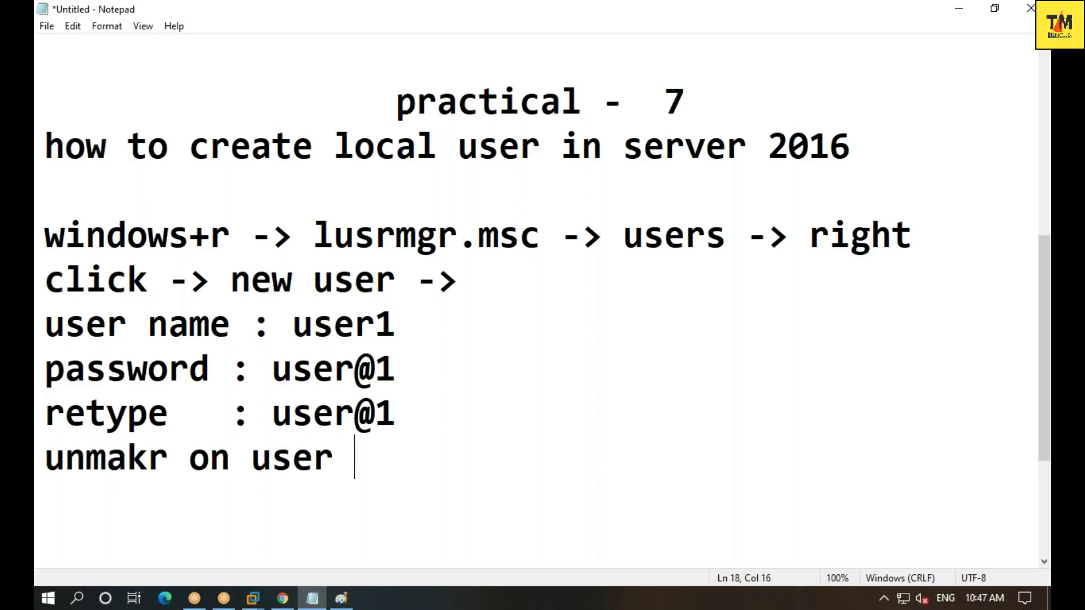
text(ca)
key(BackSpace)
text(can )
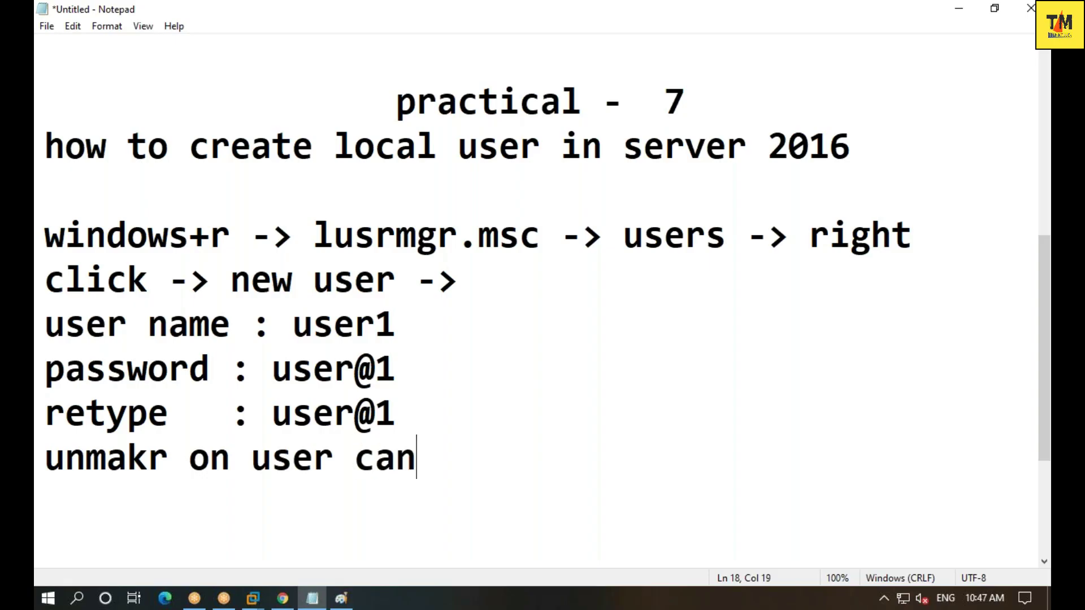
text(change pa)
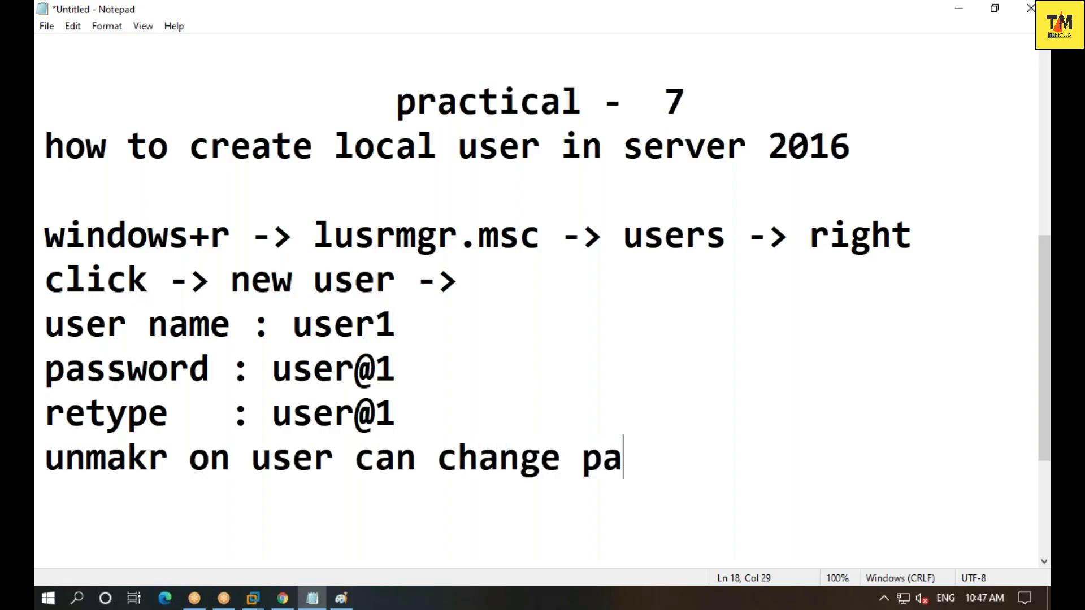
text(ssword on )
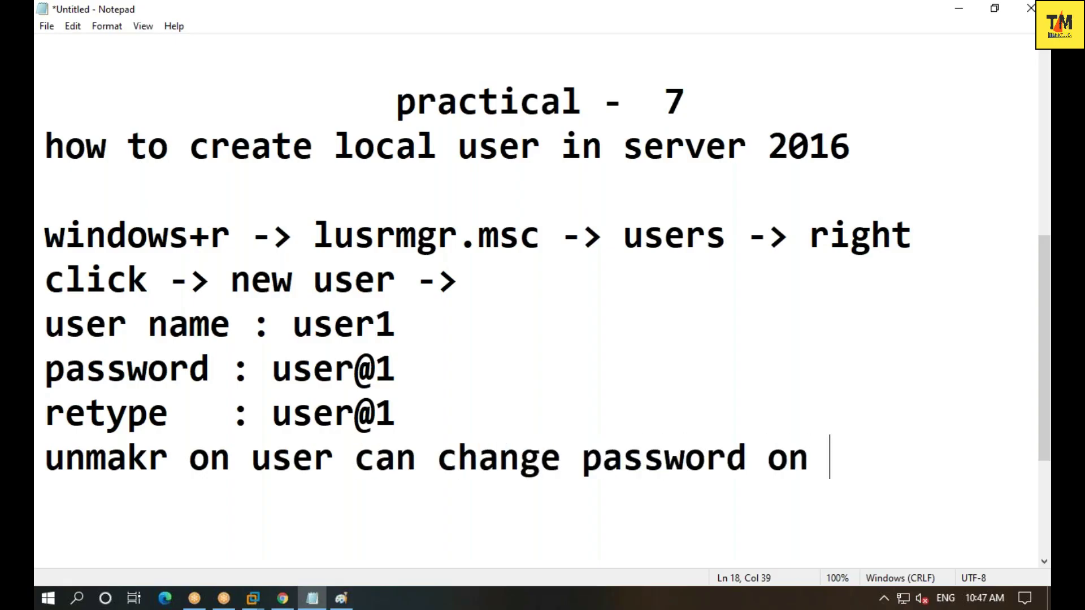
text(next)
key(BackSpace)
text(xt )
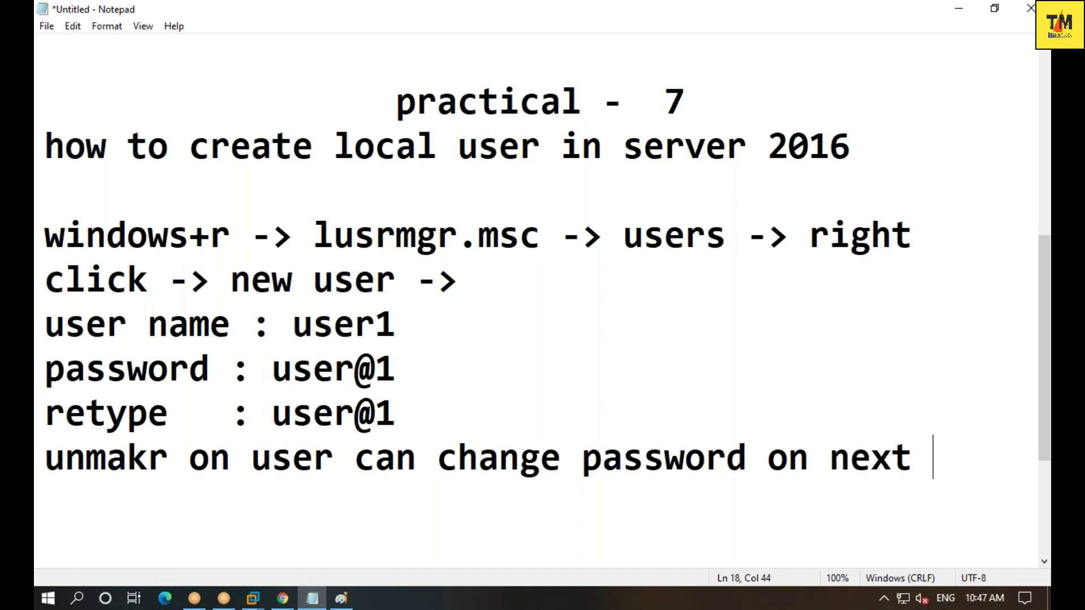
text(login)
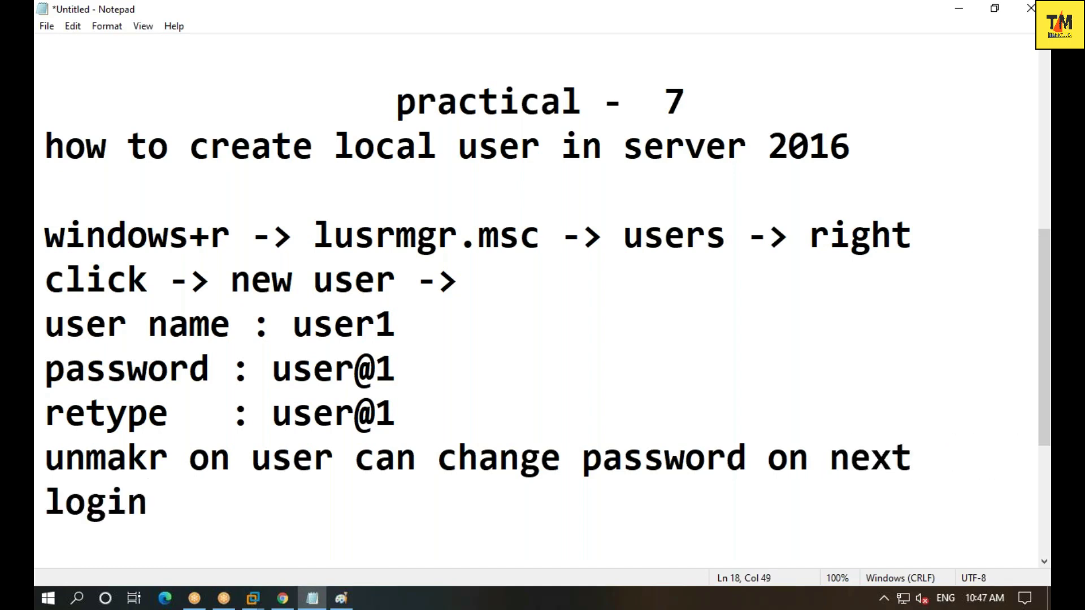
key(Up)
key(Right)
key(BackSpace)
key(BackSpace)
text(r)
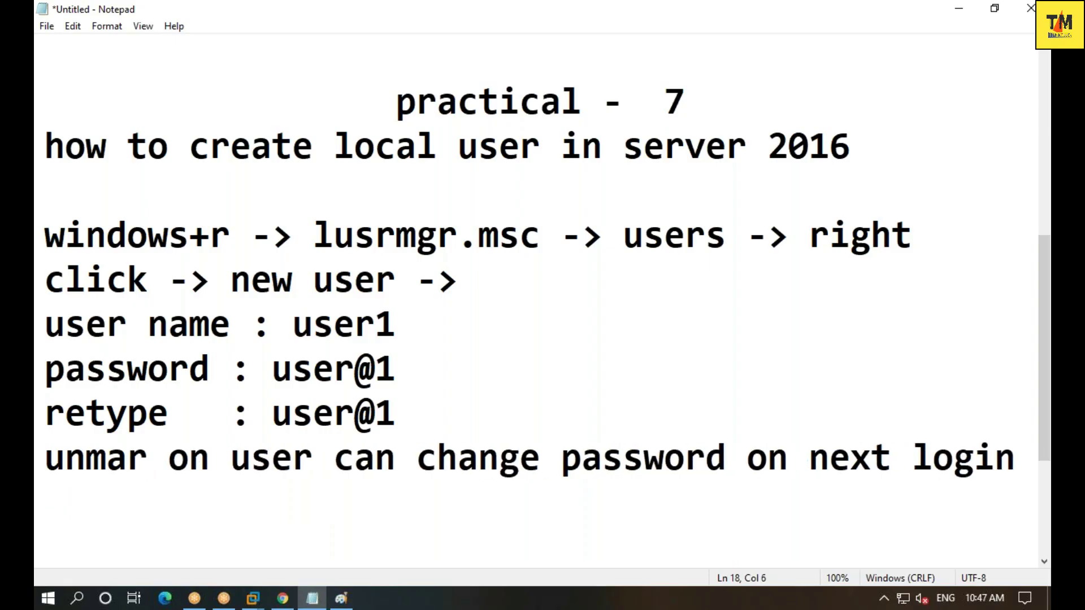
text(k)
key(Down)
key(Return)
- Add 'mark on user can't change password' and 'mark on password never expired -> ok' lines
text(mark )
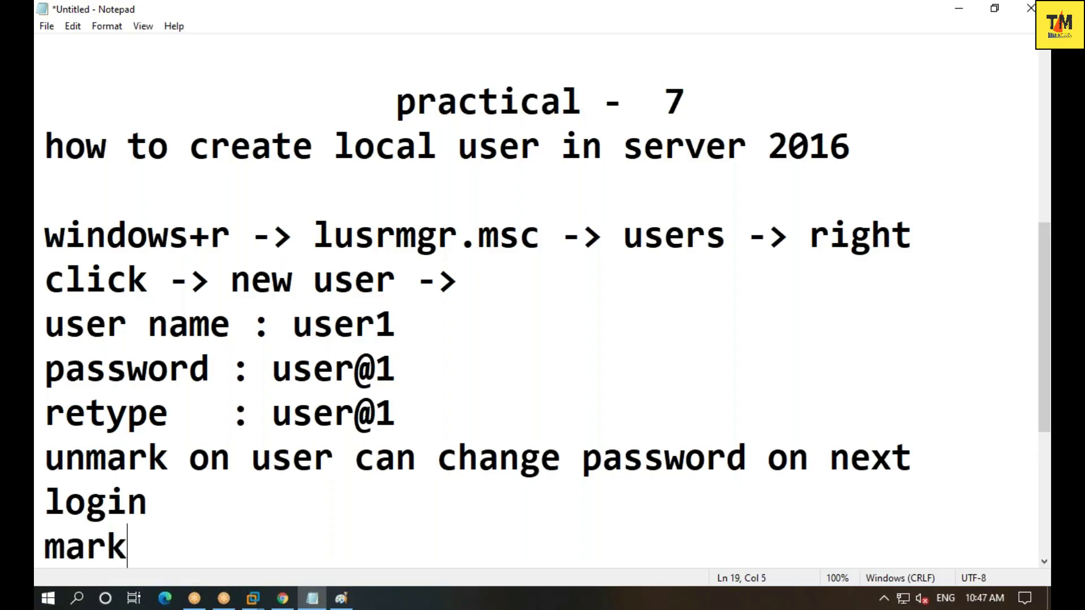
text(on user)
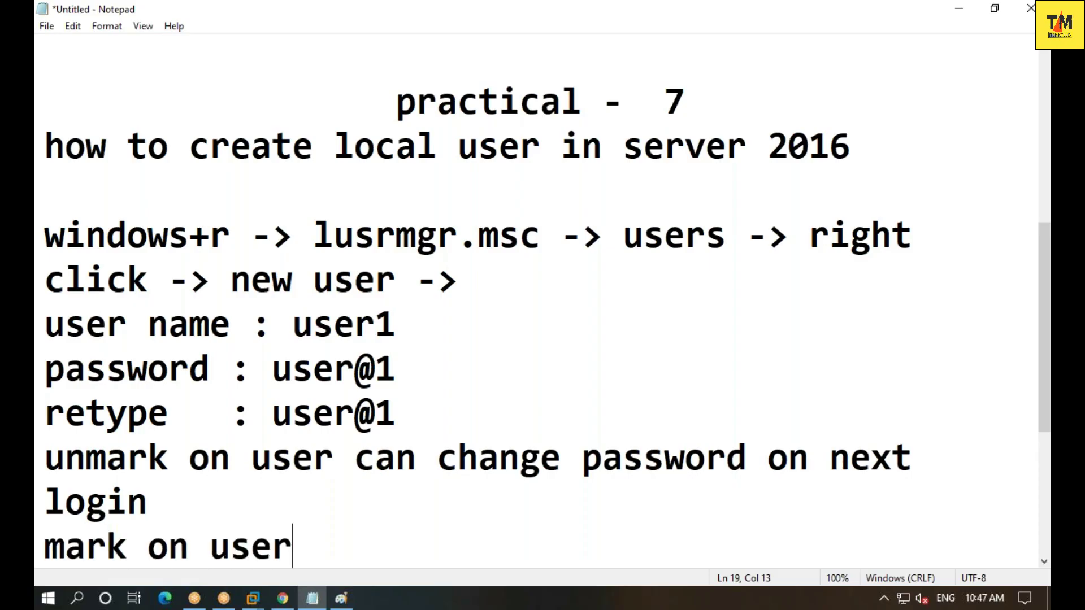
text( can)
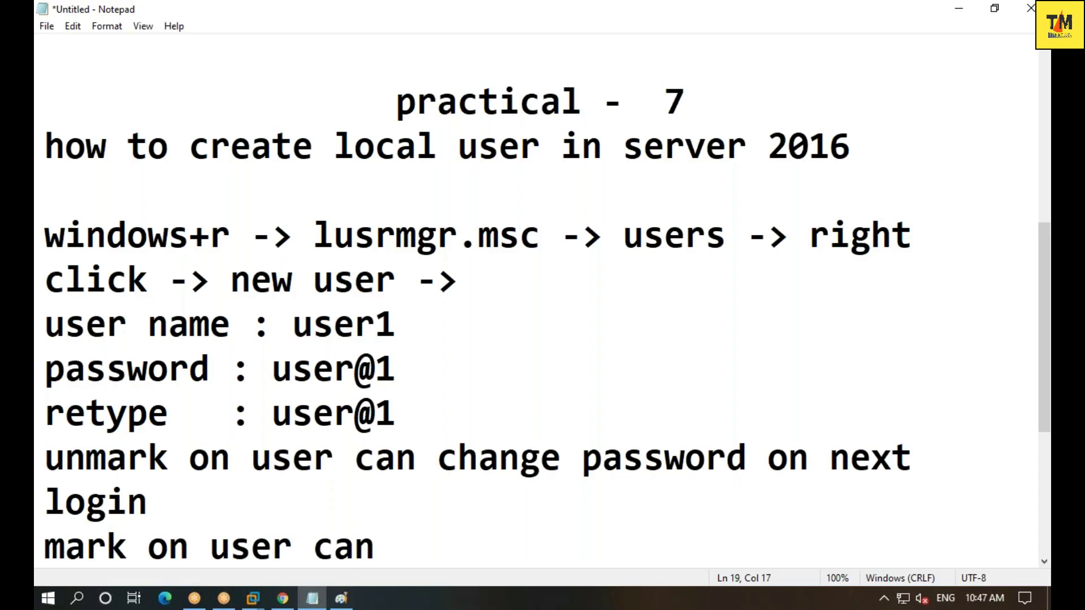
text('t cha)
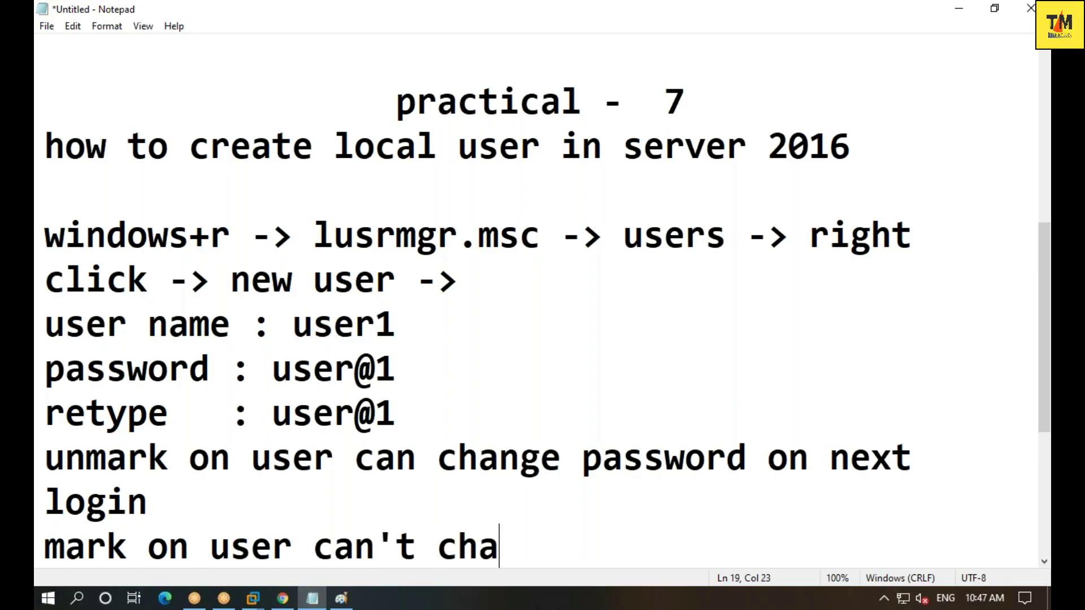
text(nge passwo)
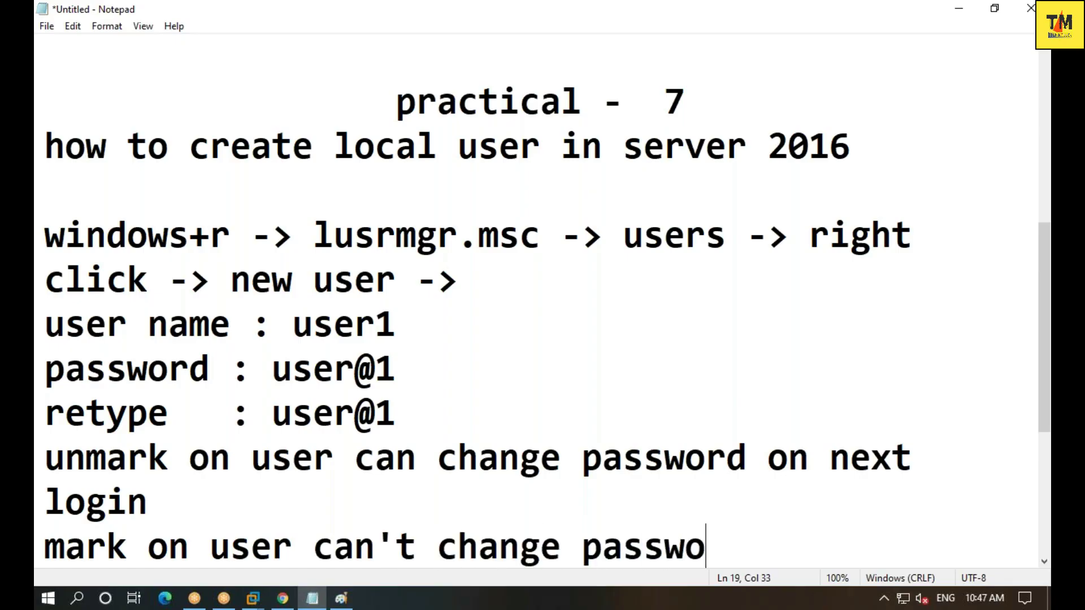
text(rd)
key(Return)
text(a)
key(BackSpace)
text(mark on )
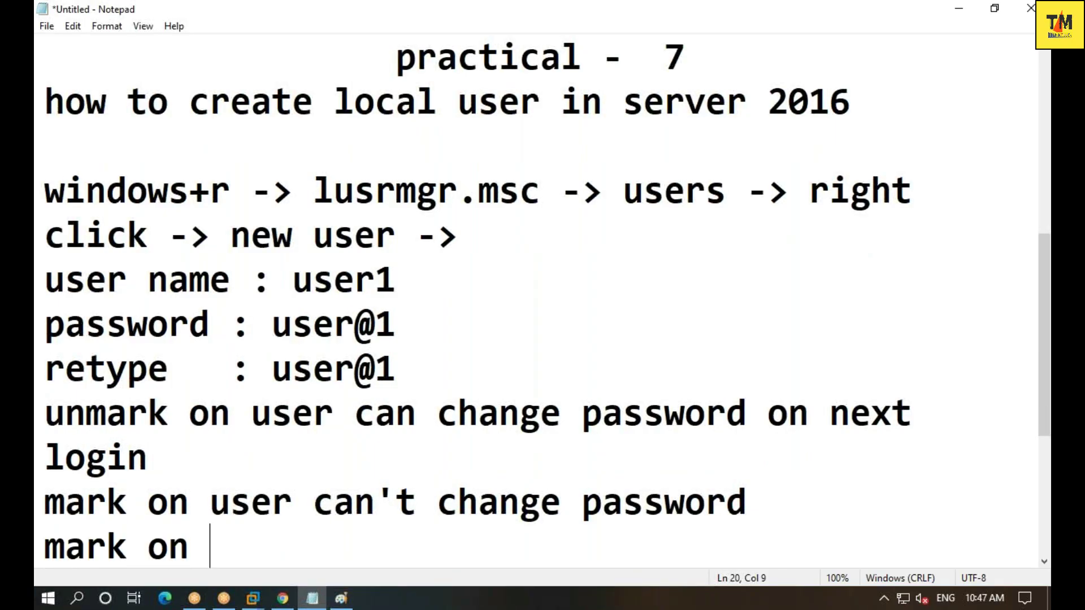
text(passwo)
text(r dne)
key(BackSpace)
key(BackSpace)
key(BackSpace)
key(BackSpace)
text(d e)
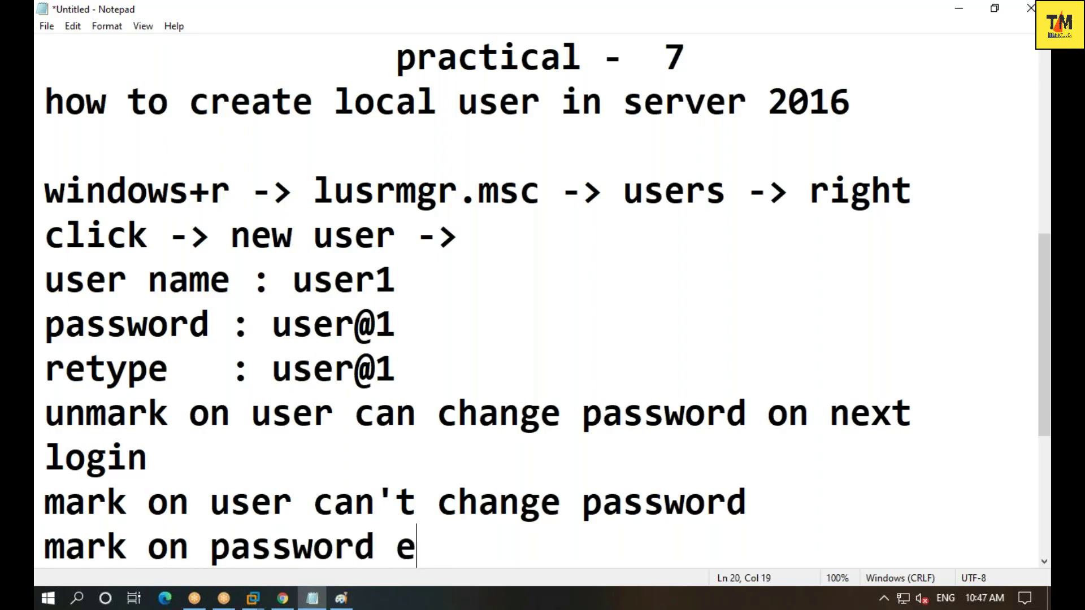
key(BackSpace)
text(nbe)
key(BackSpace)
key(BackSpace)
text(ever exsp)
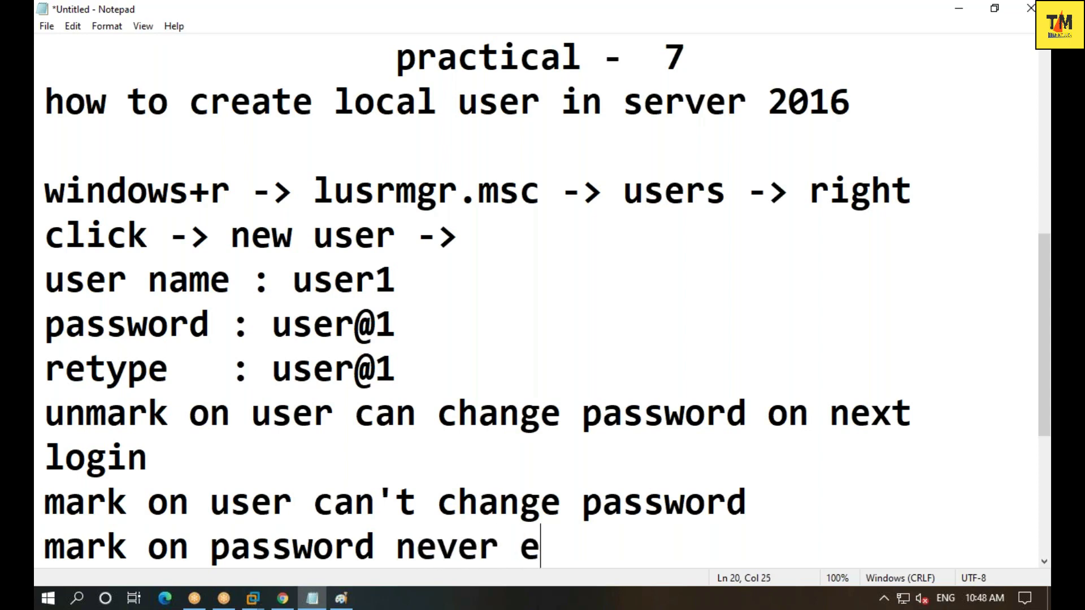
key(BackSpace)
key(BackSpace)
text(pirew)
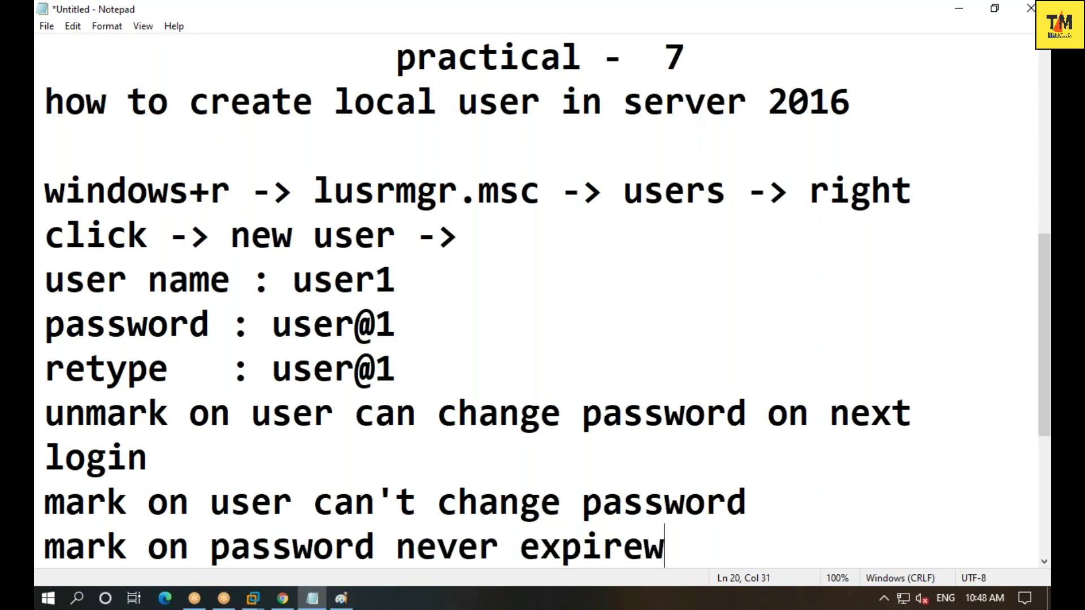
key(BackSpace)
text(d)
key(BackSpace)
text(-> )
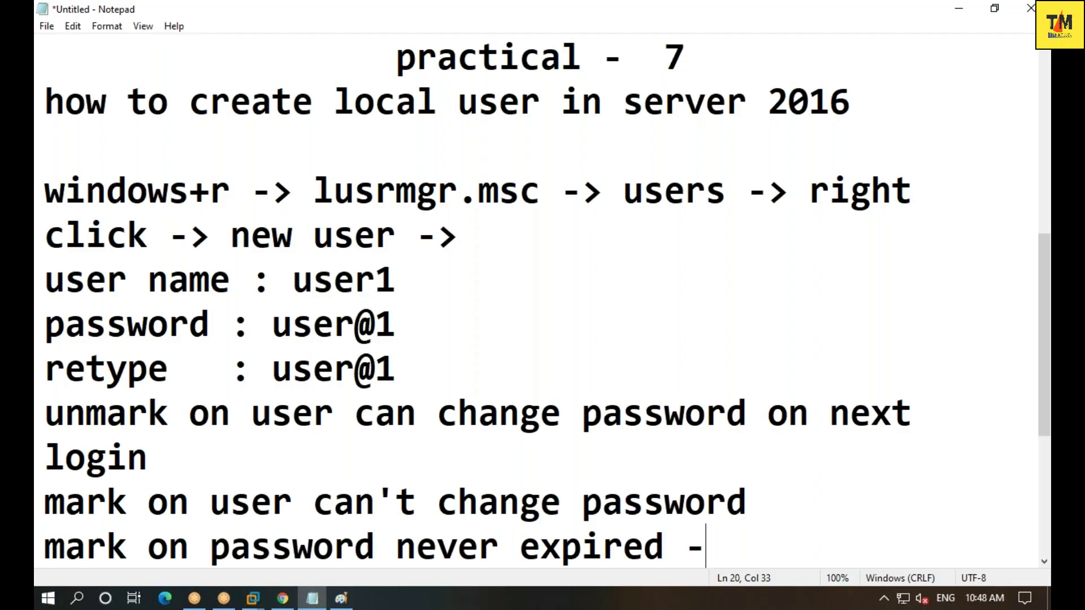
text(ok)
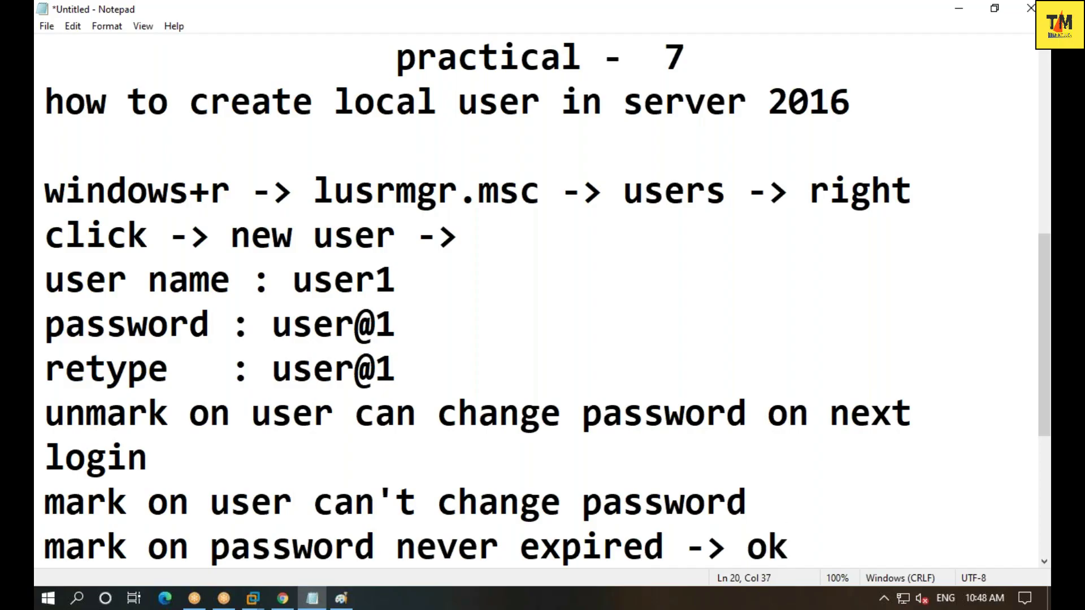
- Append '->' to the end of the retype line
click(455, 377)
text(-)
click(396, 323)
key(Down)
key(Right)
key(Right)
text(>)
- Append '-> press control+alt+del -> switch user -> select user1' to the last line
click(148, 501)
key(Down)
key(Right)
key(Right)
key(Right)
key(Right)
key(Right)
key(Right)
key(Right)
key(Right)
key(Right)
key(Right)
key(Right)
key(Right)
key(Right)
key(Right)
key(Right)
key(Right)
key(Right)
key(Right)
key(Right)
key(Right)
key(Right)
text(-> )
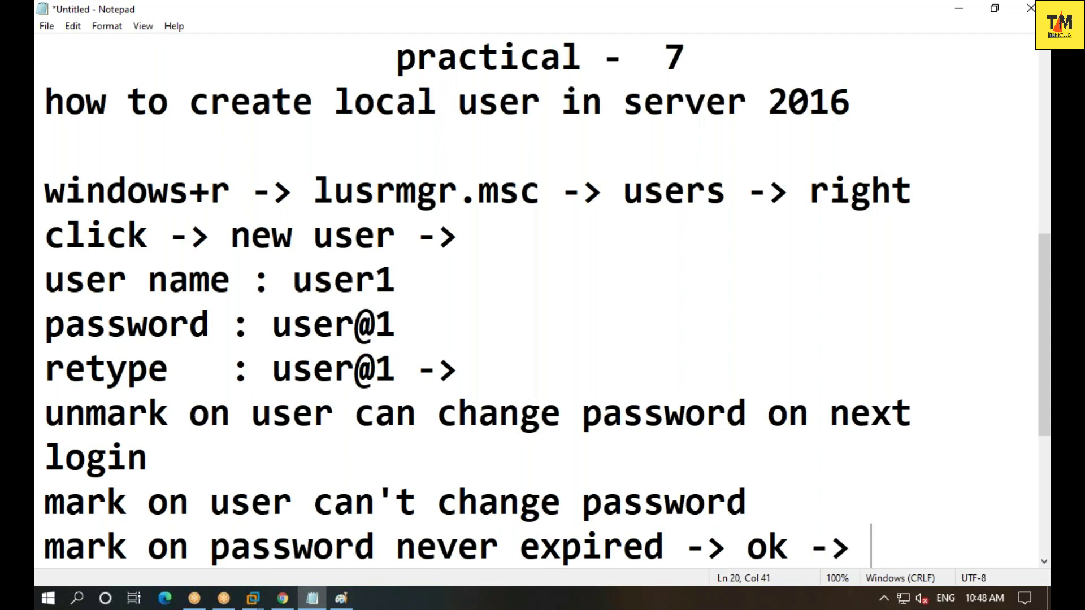
text(press contro)
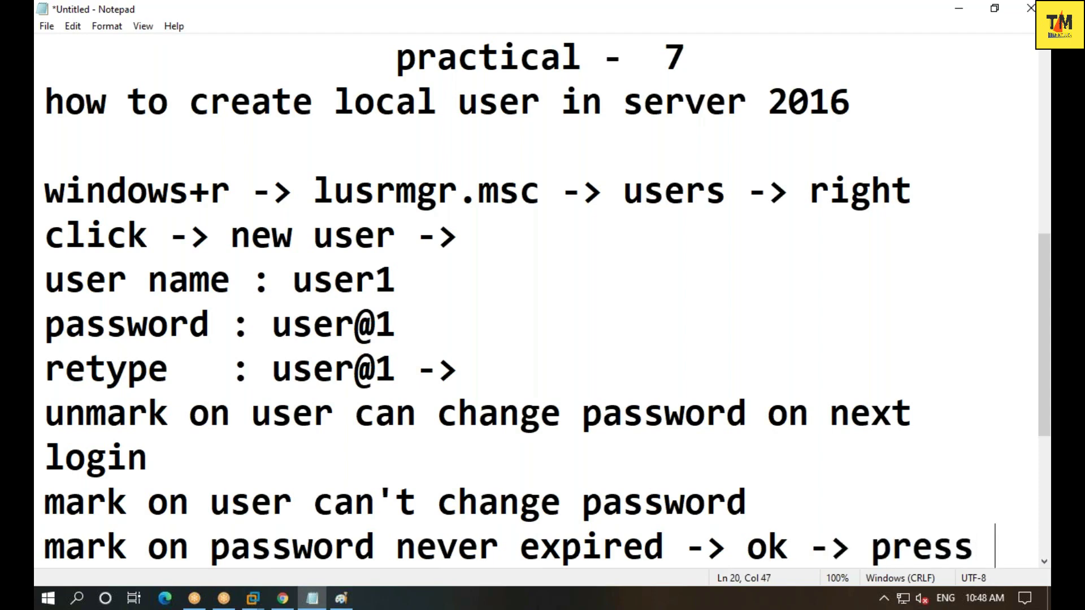
text(l_alt)
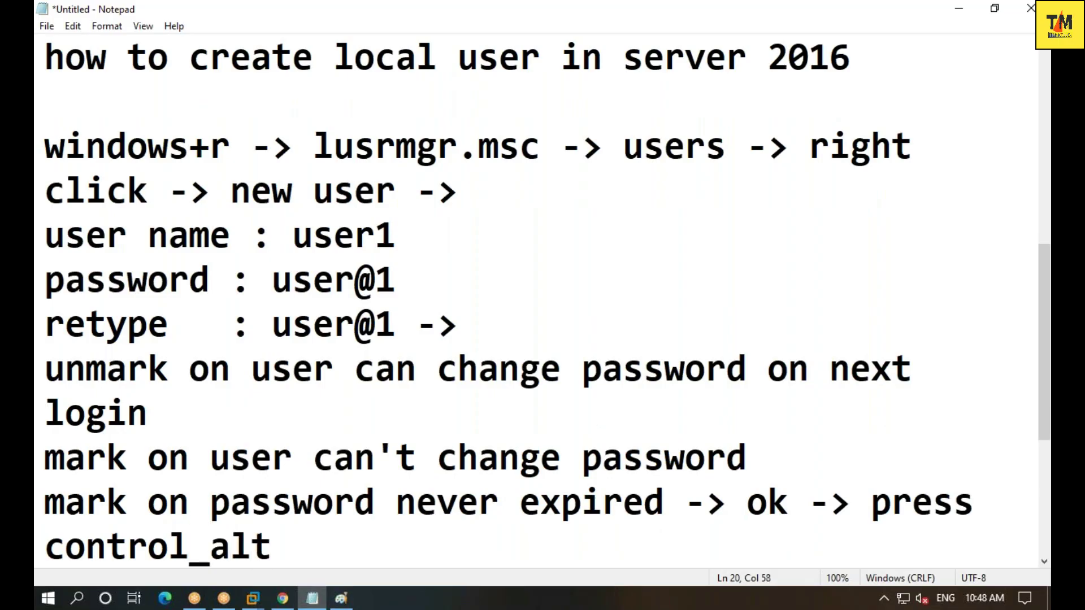
key(BackSpace)
key(BackSpace)
key(BackSpace)
key(BackSpace)
text(+alt+del)
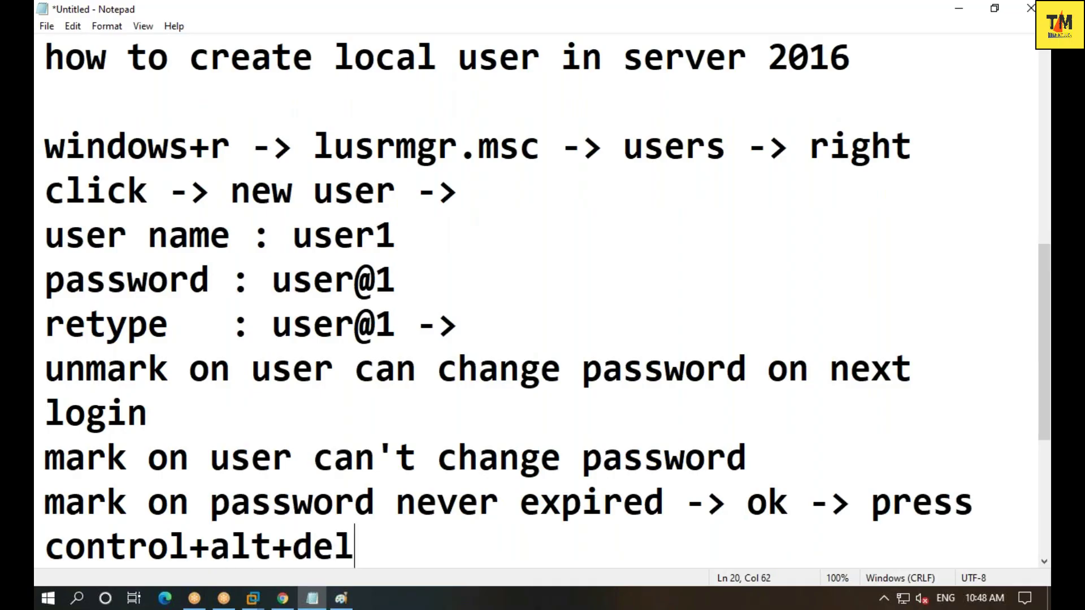
text( -> swit)
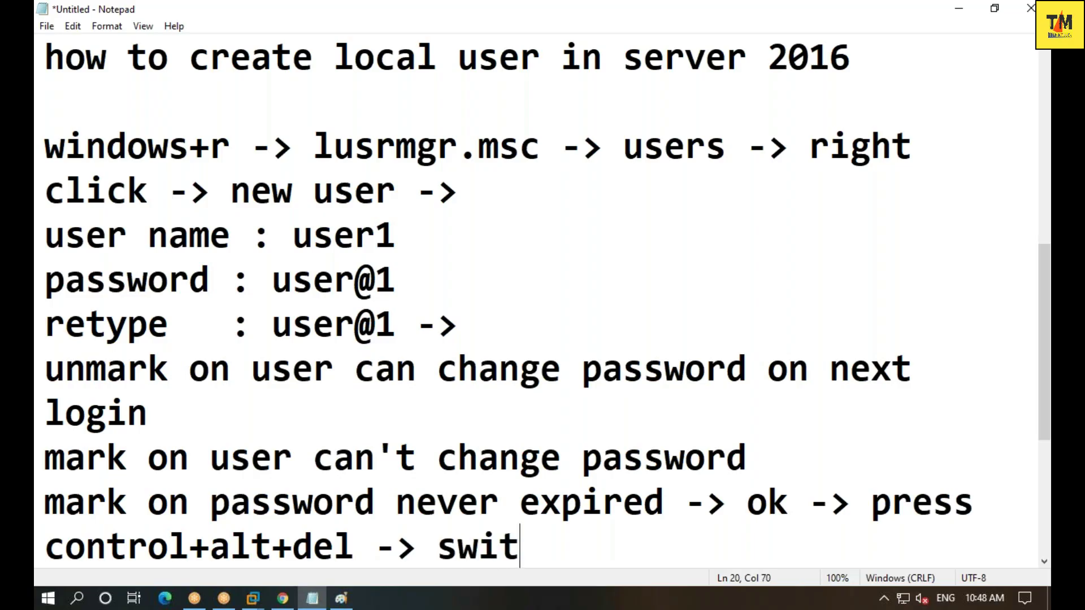
text(ch user )
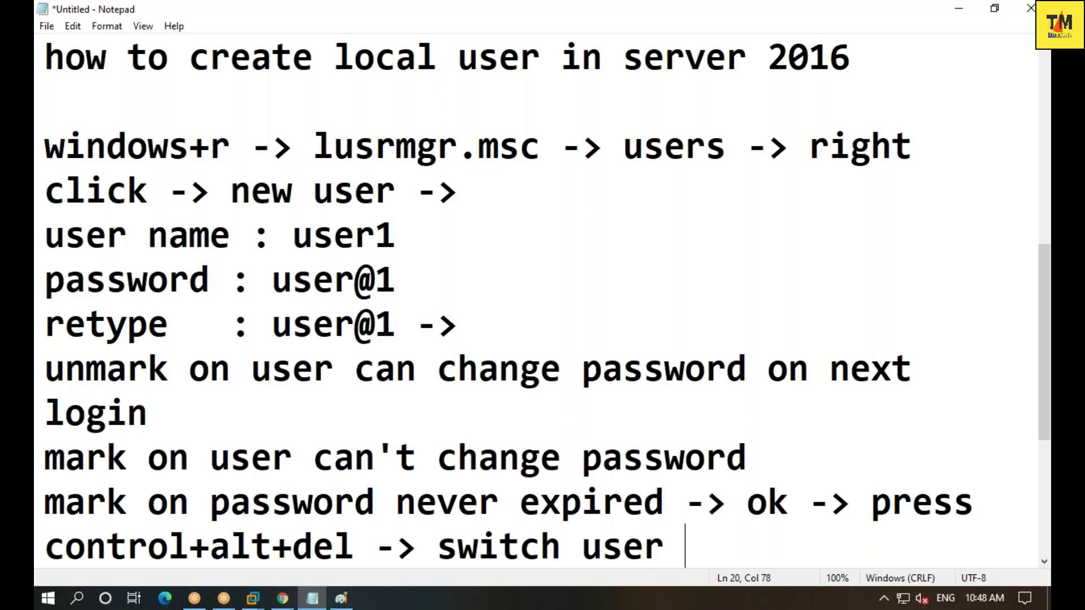
text(-> sele)
key(BackSpace)
key(BackSpace)
text(elect user1)
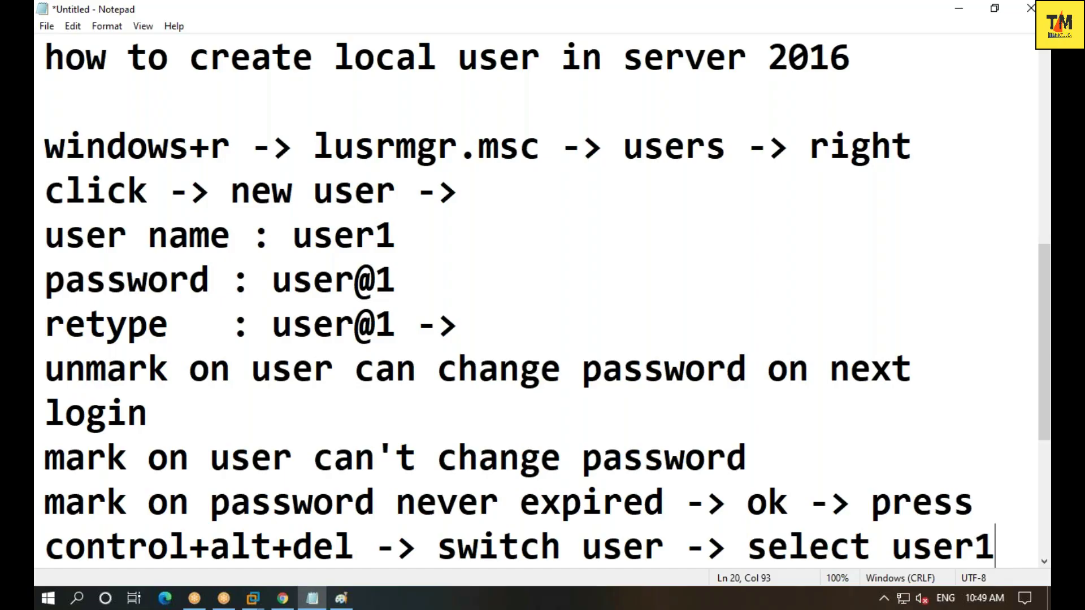
- Add the line '(you have to make it before making server as domain controller)'
key(Return)
text(())
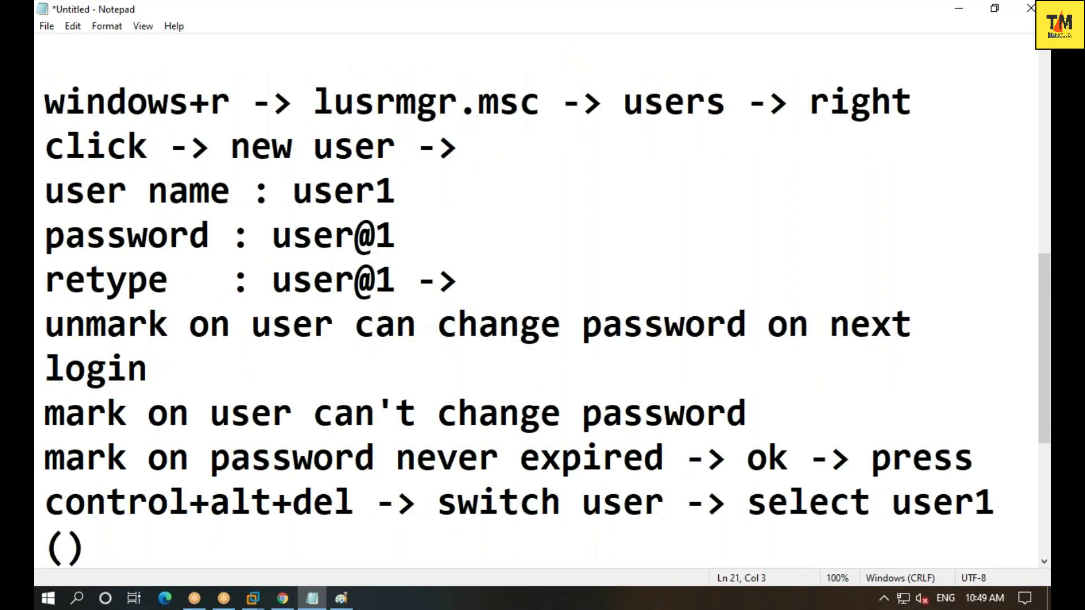
click(65, 546)
text(you have )
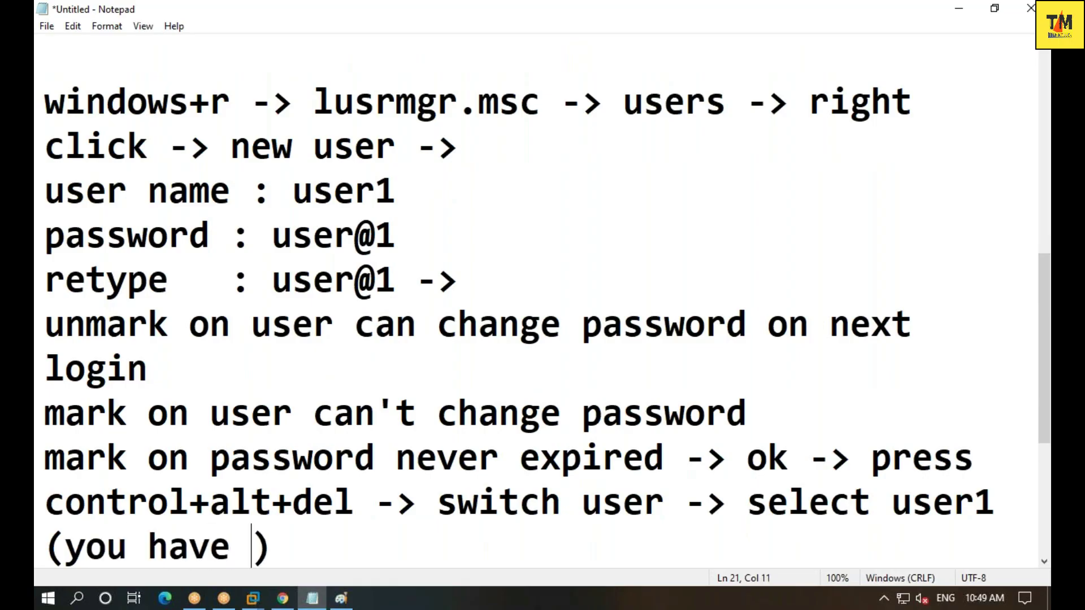
text(to make )
text(it ve)
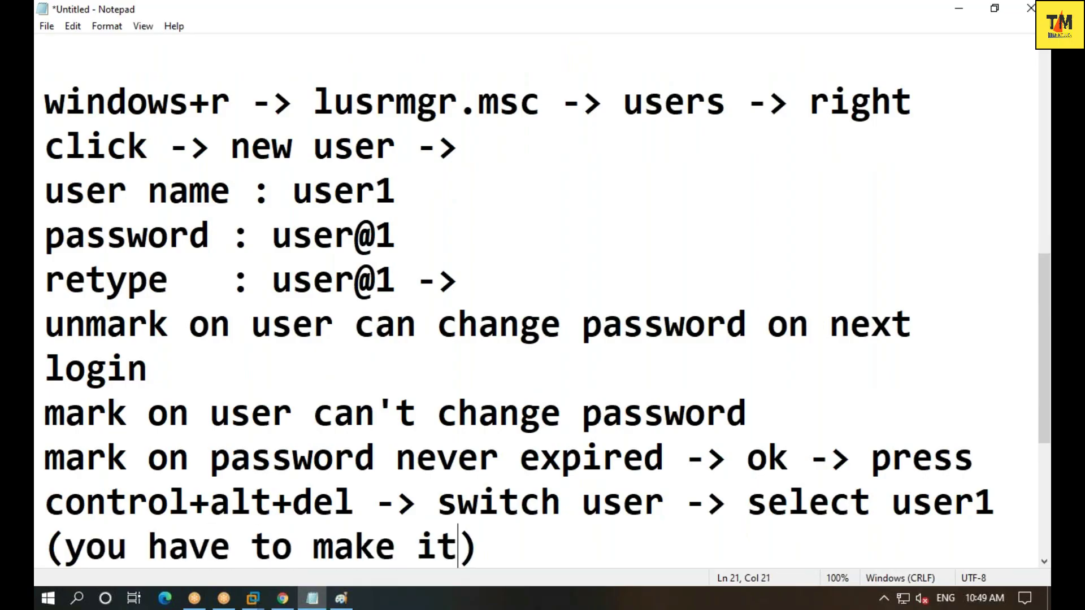
key(BackSpace)
key(BackSpace)
text(before maki)
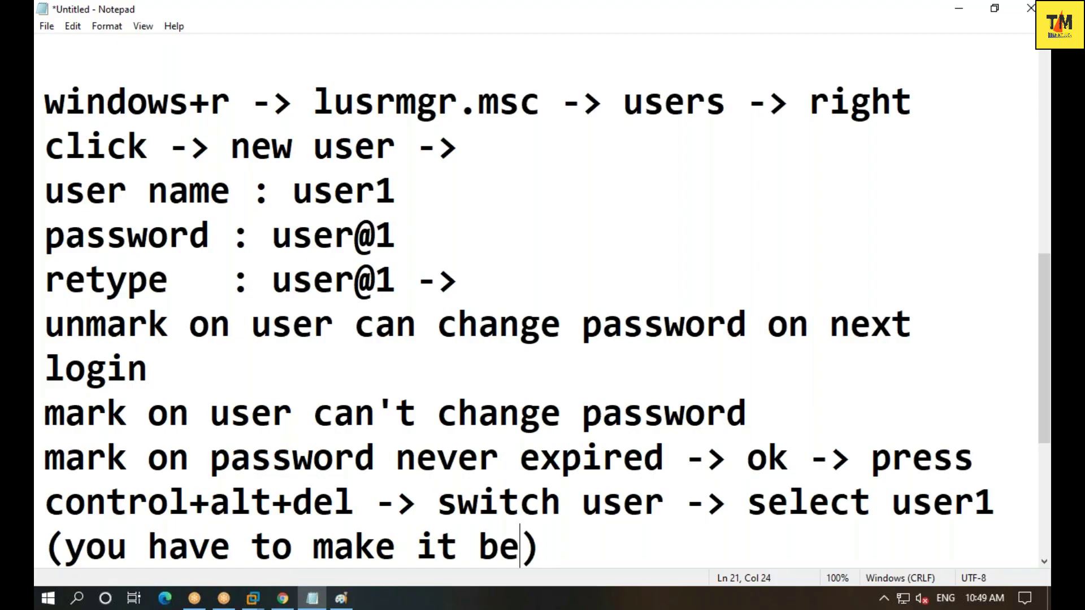
text(ng server a)
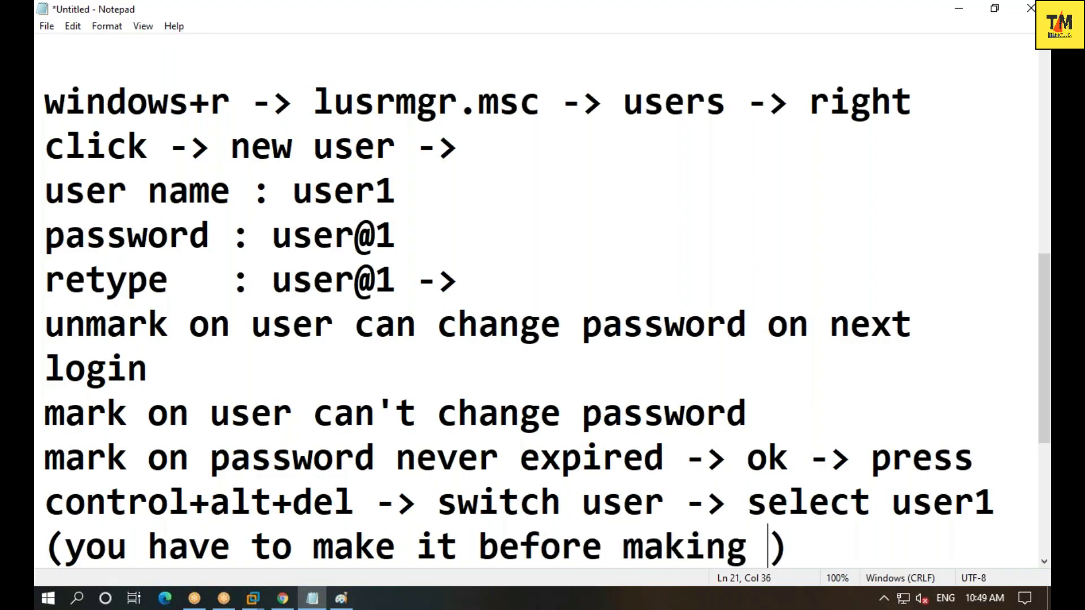
text(s domain controller)
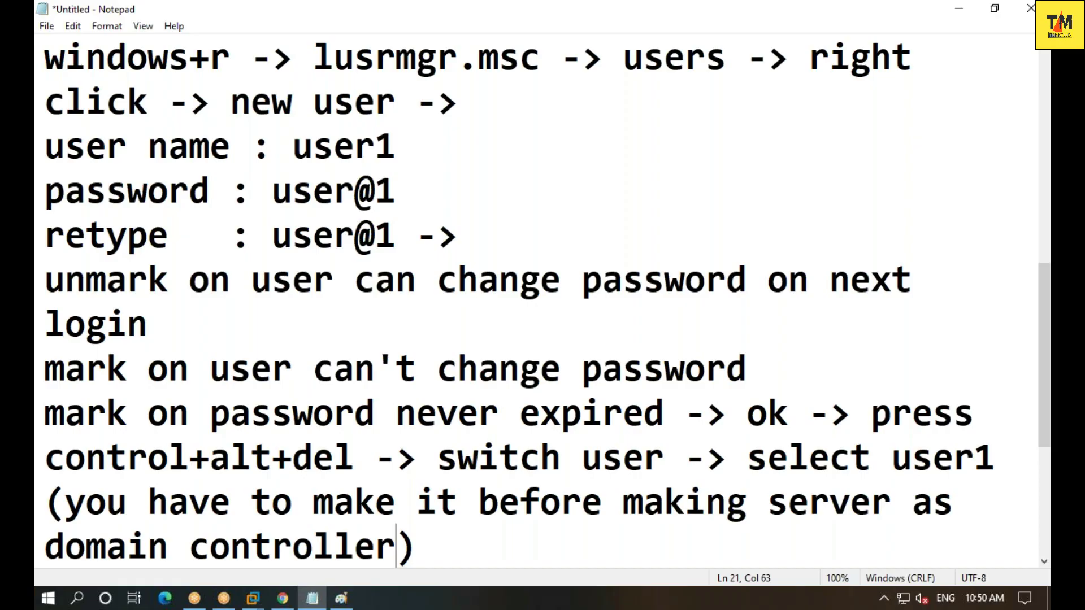
click(416, 545)
scroll(461, 383, up, 4)
scroll(461, 384, down, 3)
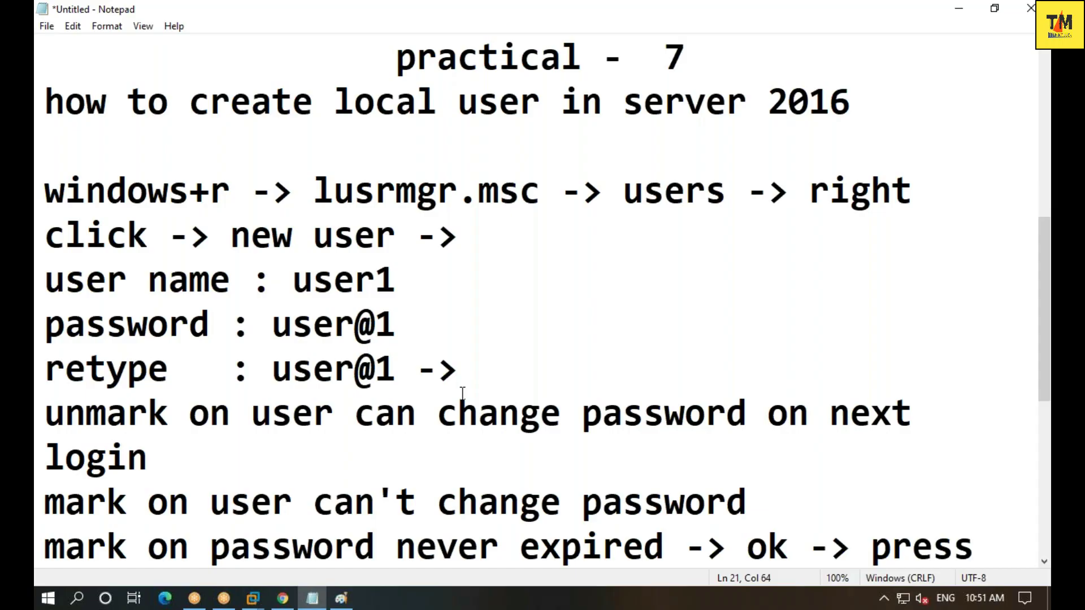
scroll(466, 390, down, 1)
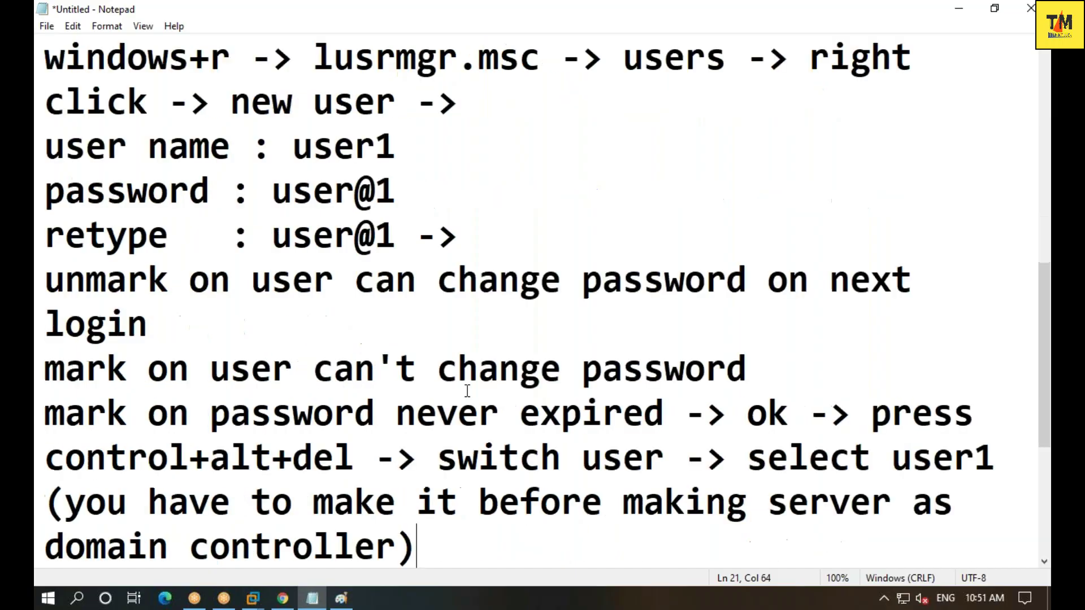
scroll(467, 391, down, 1)
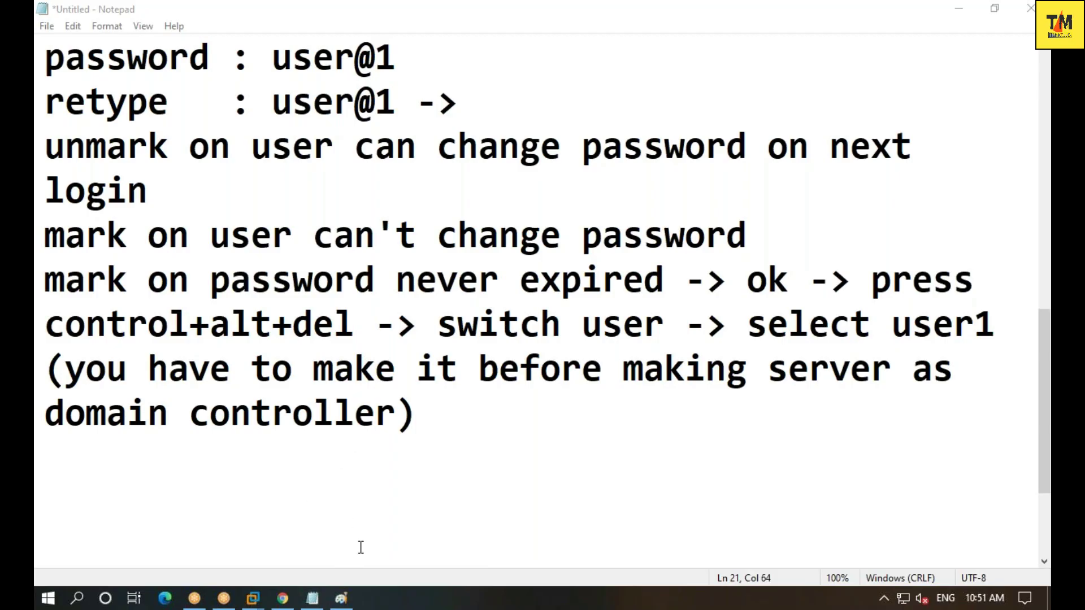
mouse_move(252, 599)
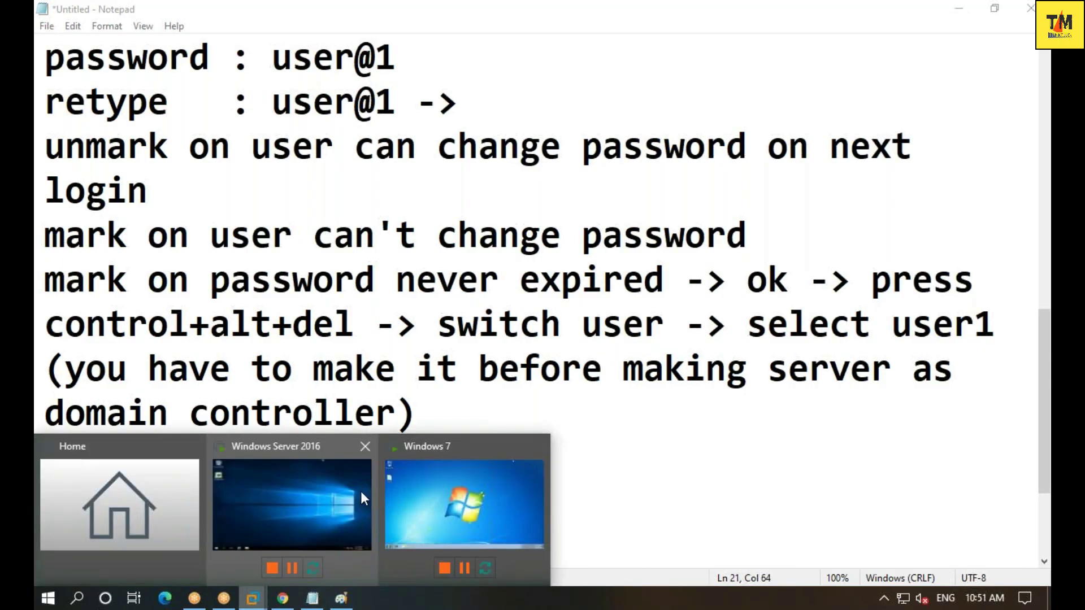
click(360, 491)
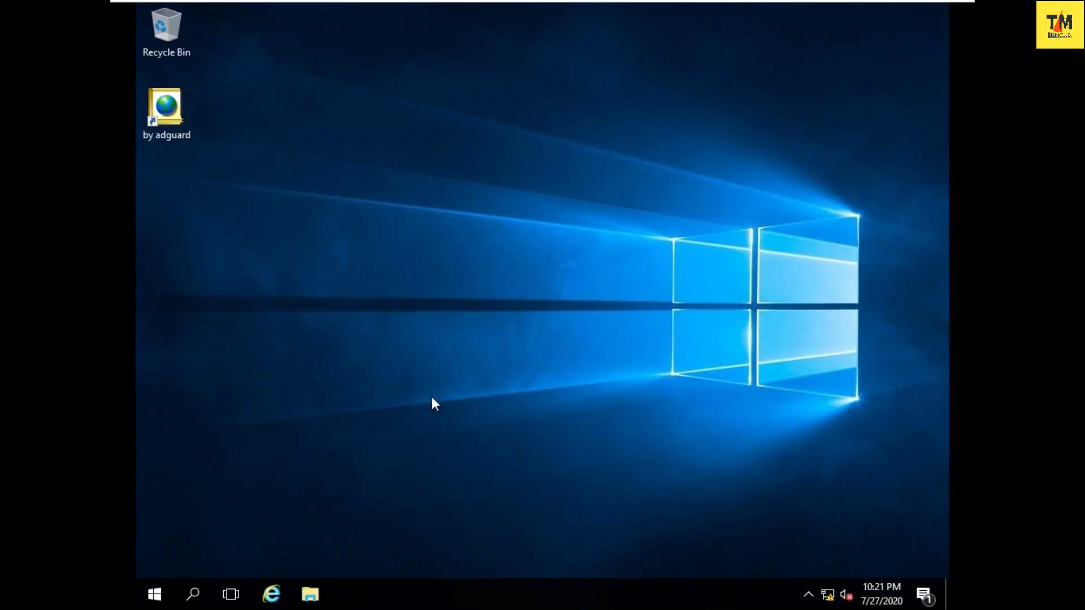
mouse_move(717, 3)
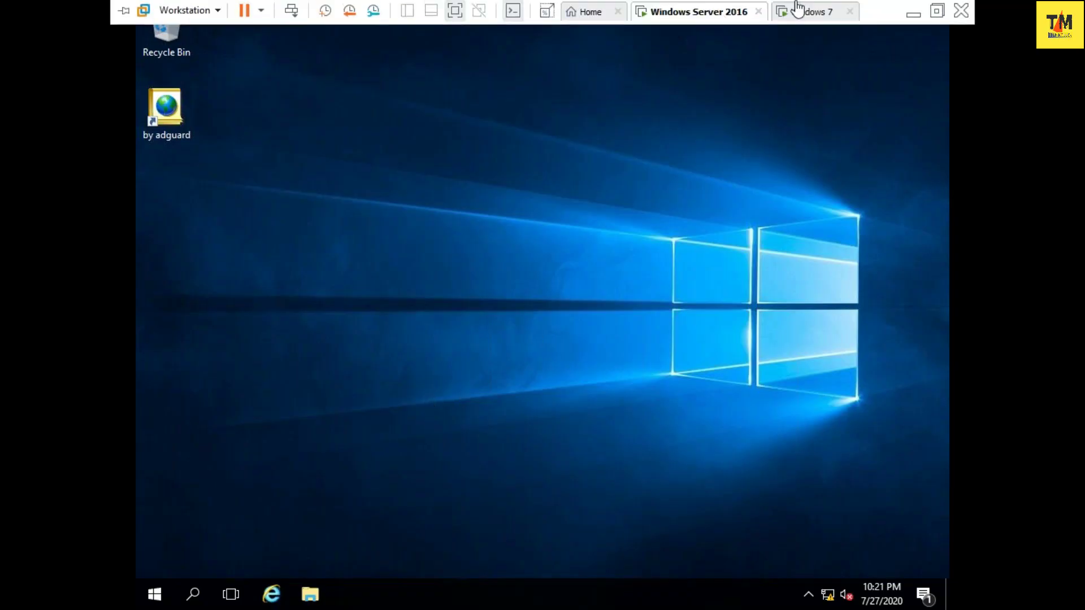
click(915, 12)
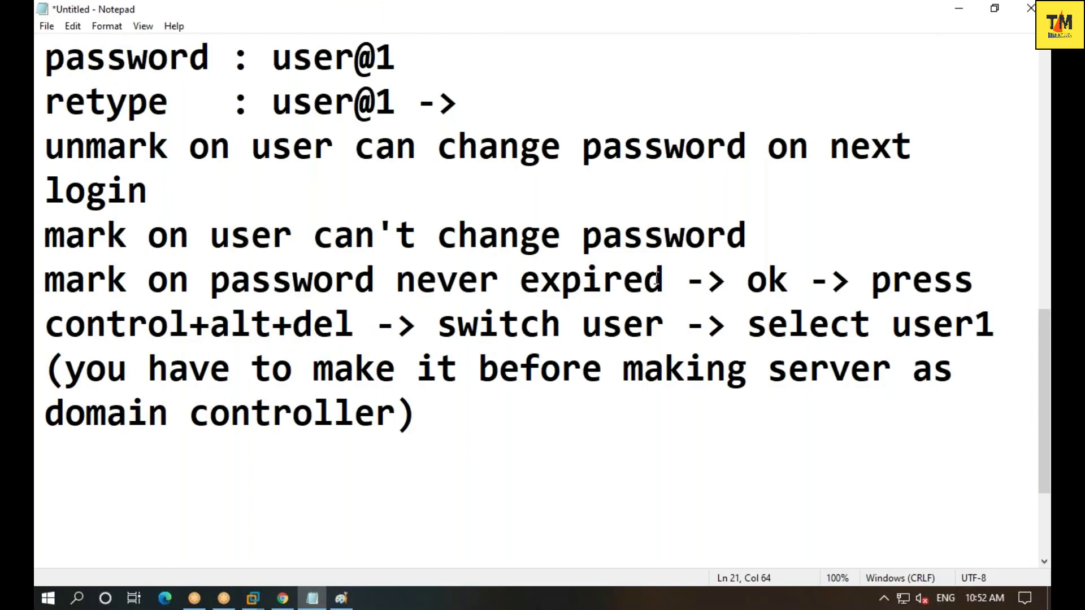
- Type the indented heading 'practical - 8' below the earlier notes
key(Return)
key(Return)
key(Return)
key(Return)
key(Return)
key(Return)
key(Return)
key(Return)
key(Return)
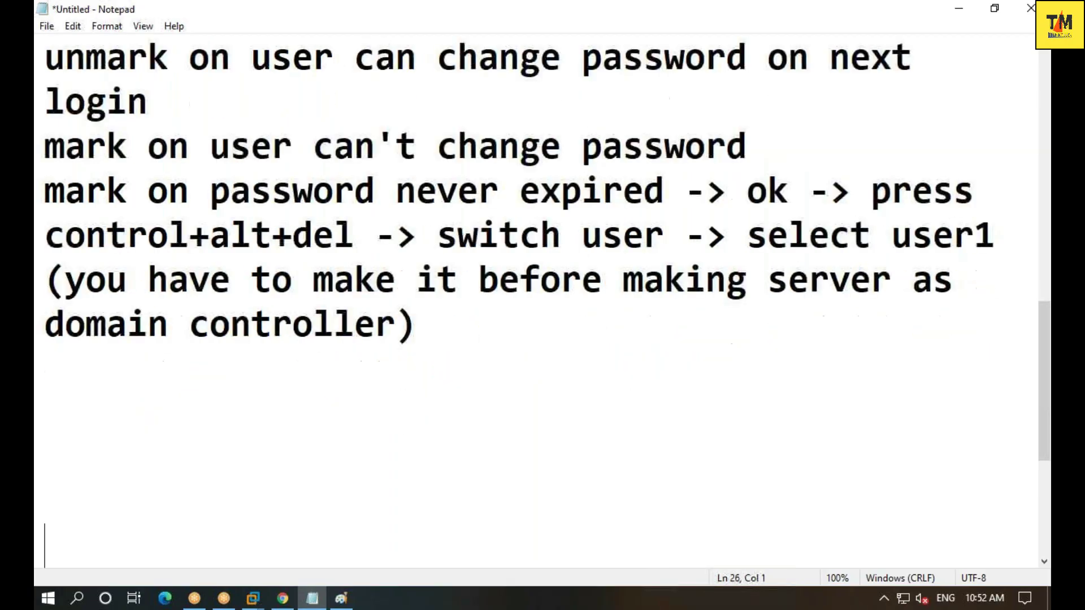
key(Up)
key(Up)
key(Up)
key(Up)
key(Up)
key(Up)
key(Up)
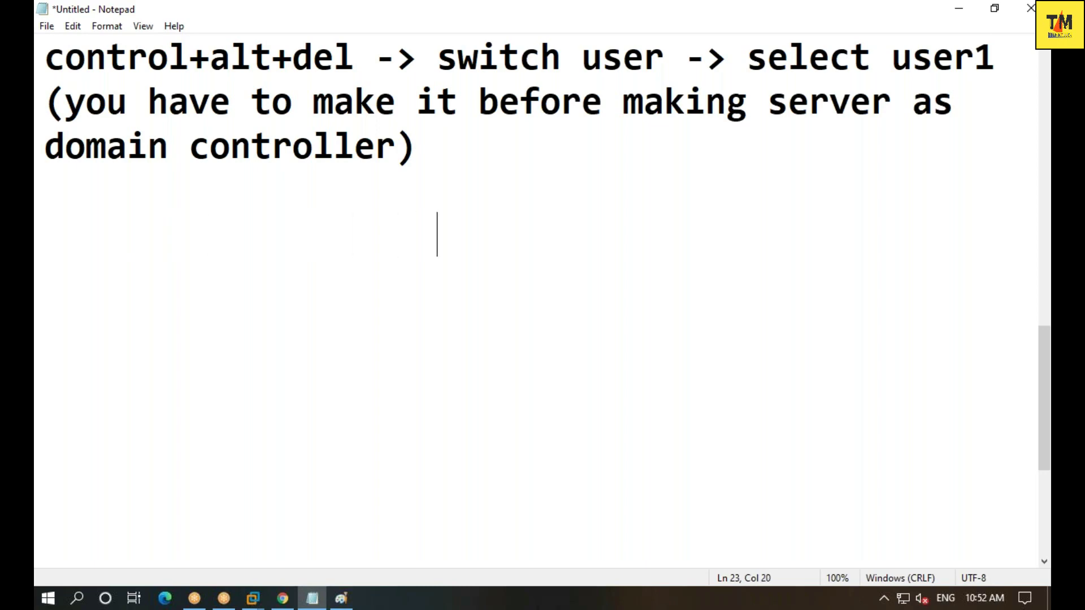
key(BackSpace)
text(us)
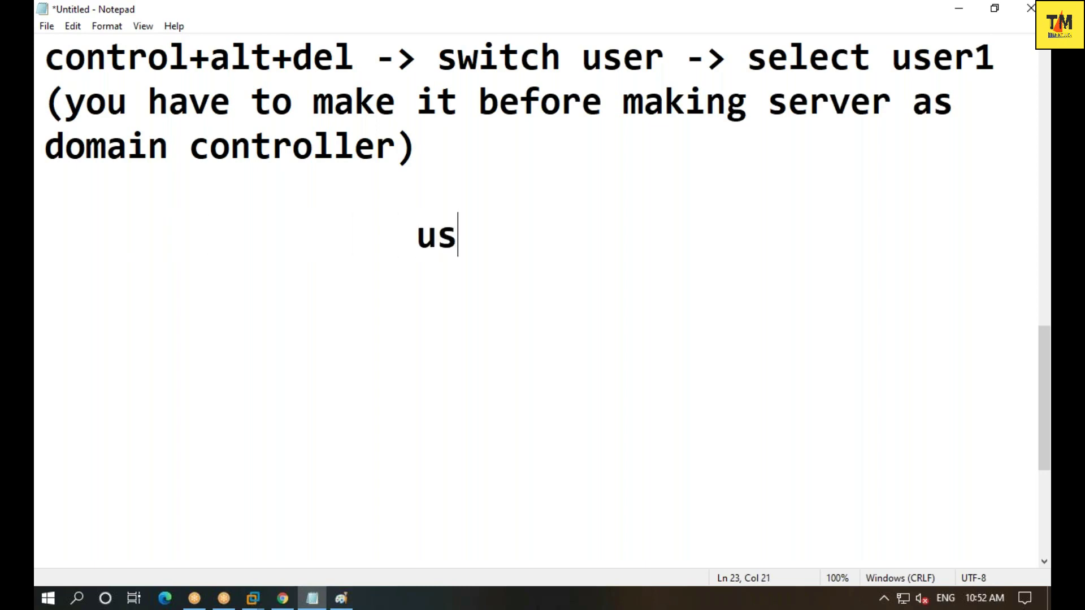
key(BackSpace)
key(BackSpace)
text(pract)
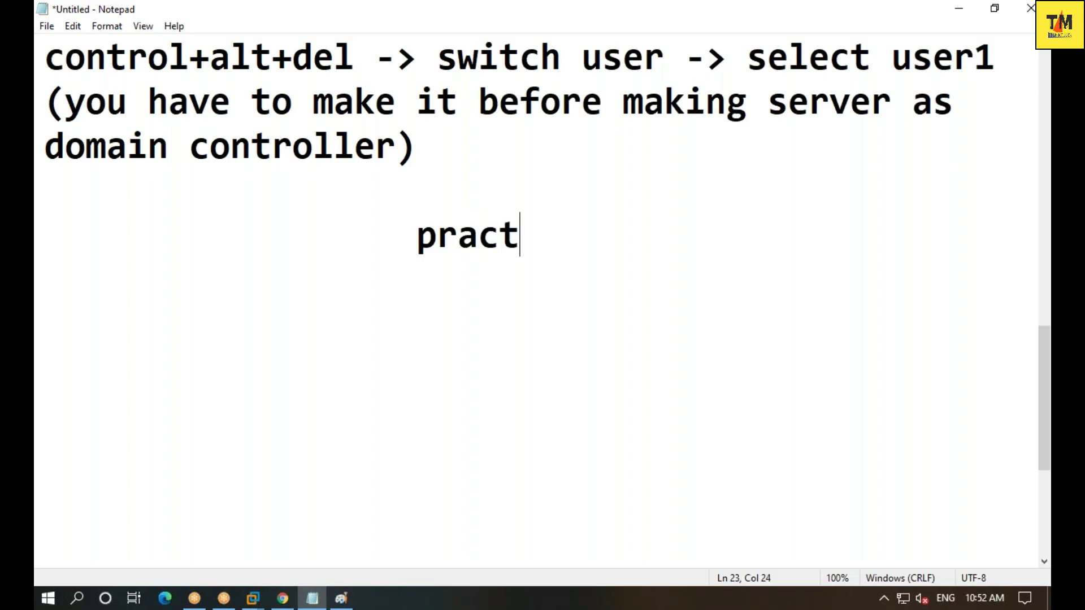
text(ical nyub)
key(BackSpace)
key(BackSpace)
key(BackSpace)
key(BackSpace)
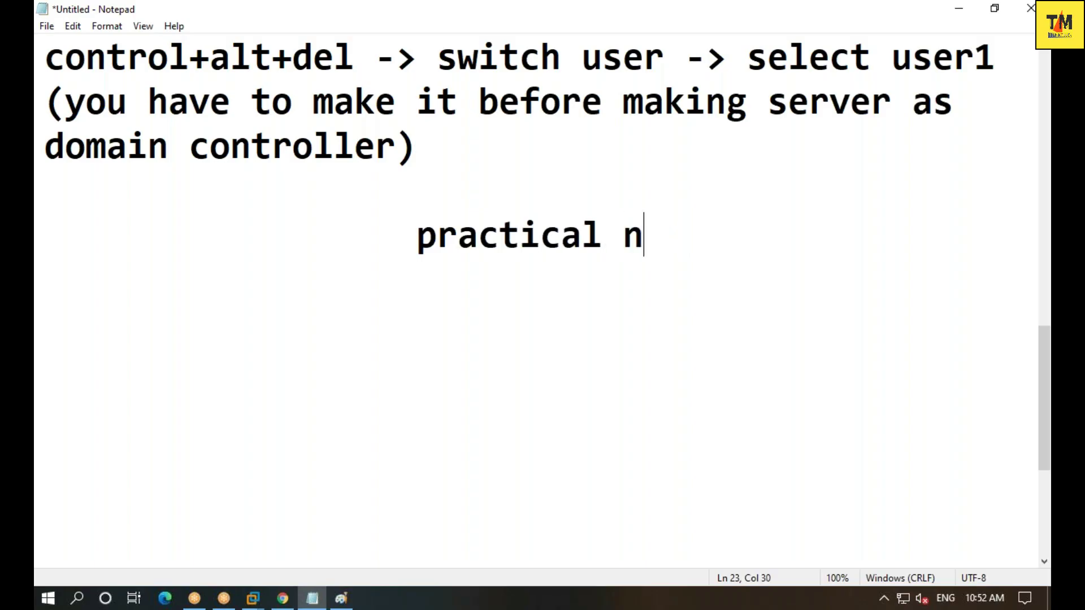
text(- 8)
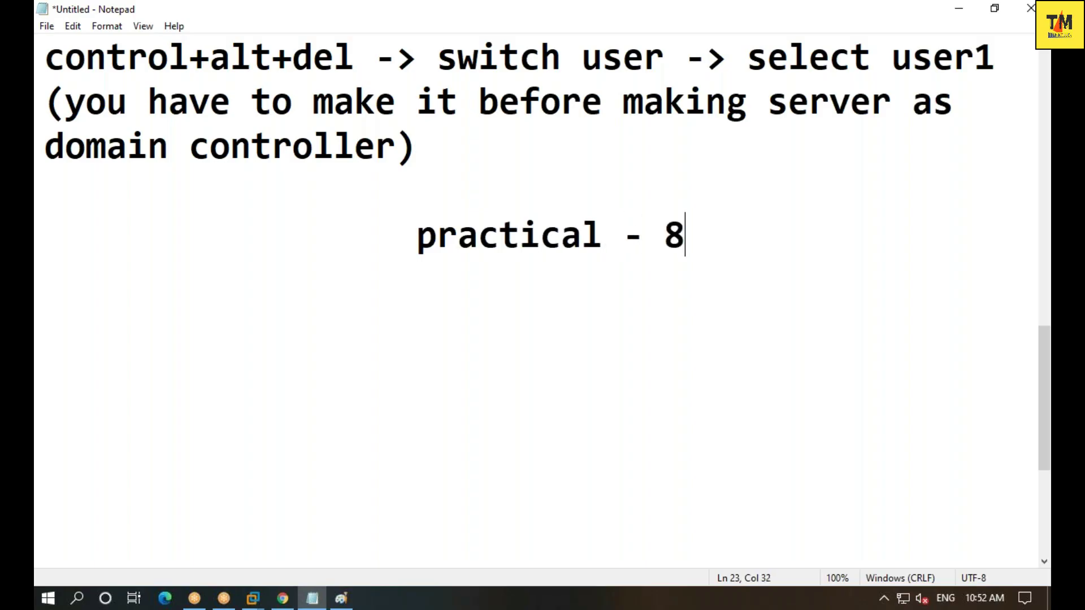
- Add 'creating domain user' on the next line, centred under the heading
key(Return)
text(crea)
key(BackSpace)
text(eating)
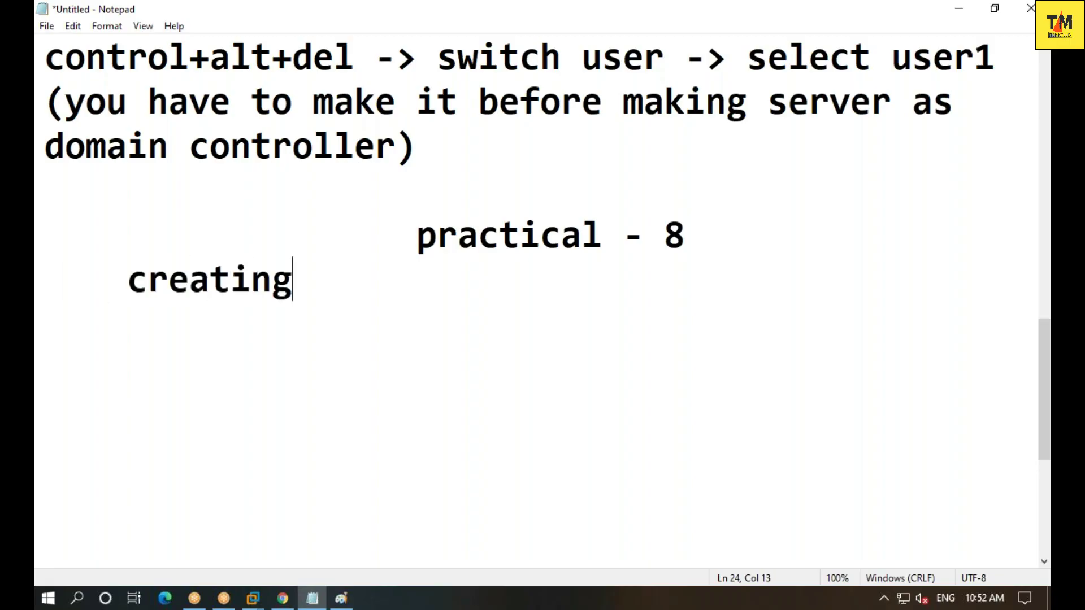
text( domain user)
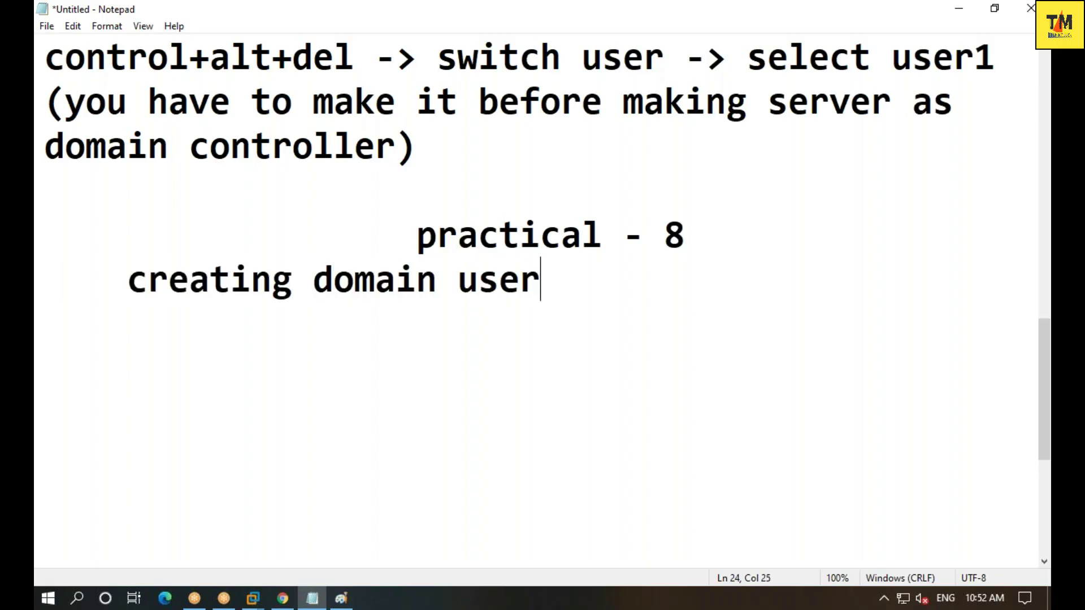
key(Left)
key(Left)
key(Left)
key(Left)
key(Left)
key(Left)
key(Left)
key(Left)
key(Left)
key(Left)
key(Left)
key(Left)
key(Left)
key(Left)
key(Left)
key(Left)
key(Left)
key(Left)
key(Left)
key(Left)
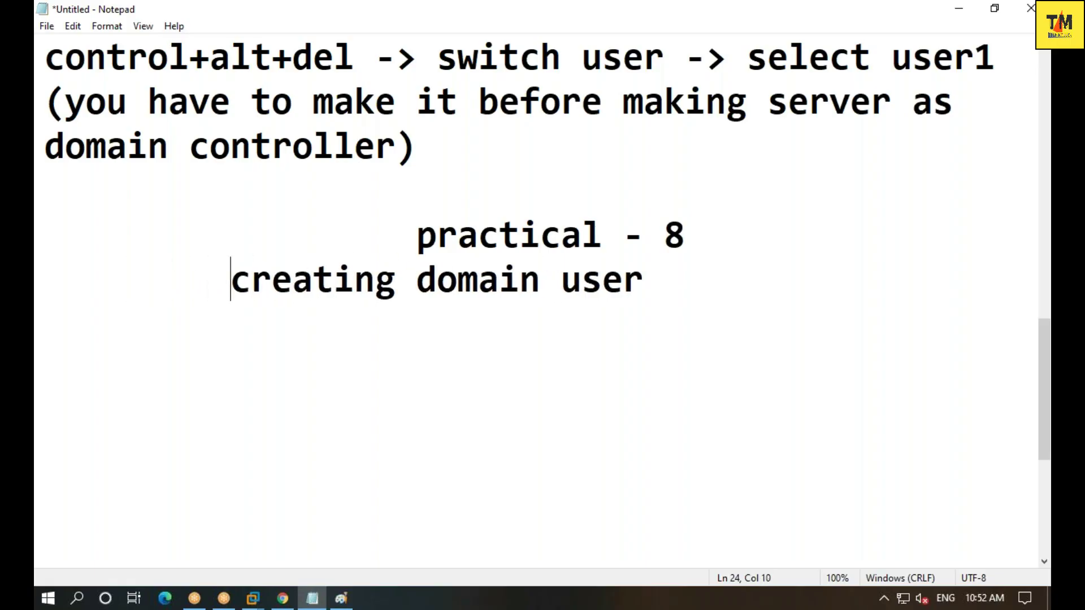
key(Right)
key(Right)
key(Right)
key(Right)
key(Right)
key(Right)
key(Right)
key(Right)
key(Right)
key(Right)
key(Right)
key(Right)
key(Right)
key(Right)
key(Right)
key(Right)
key(Right)
key(Right)
key(Right)
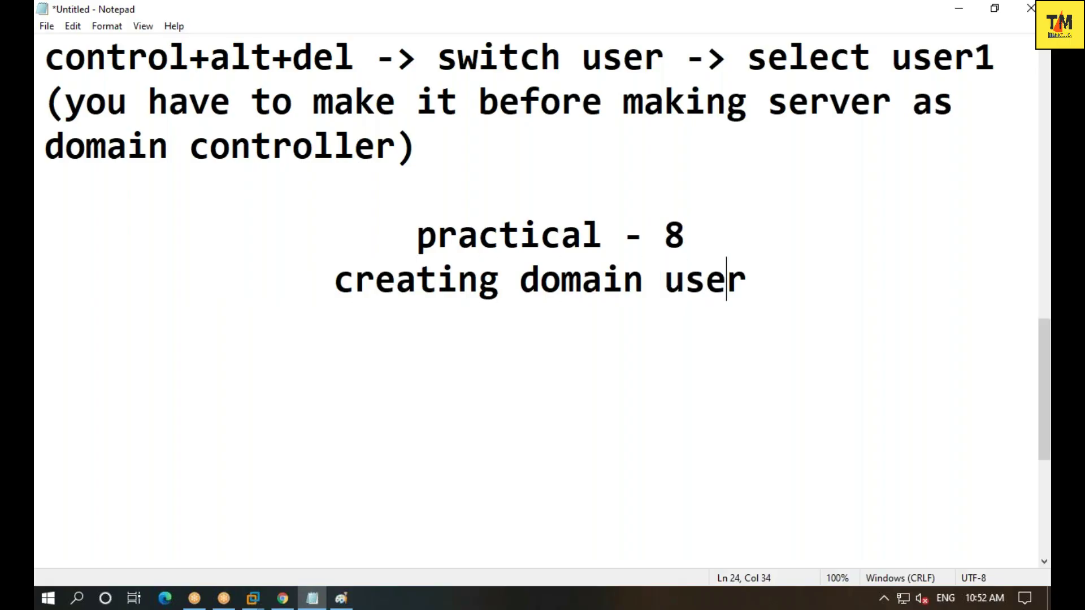
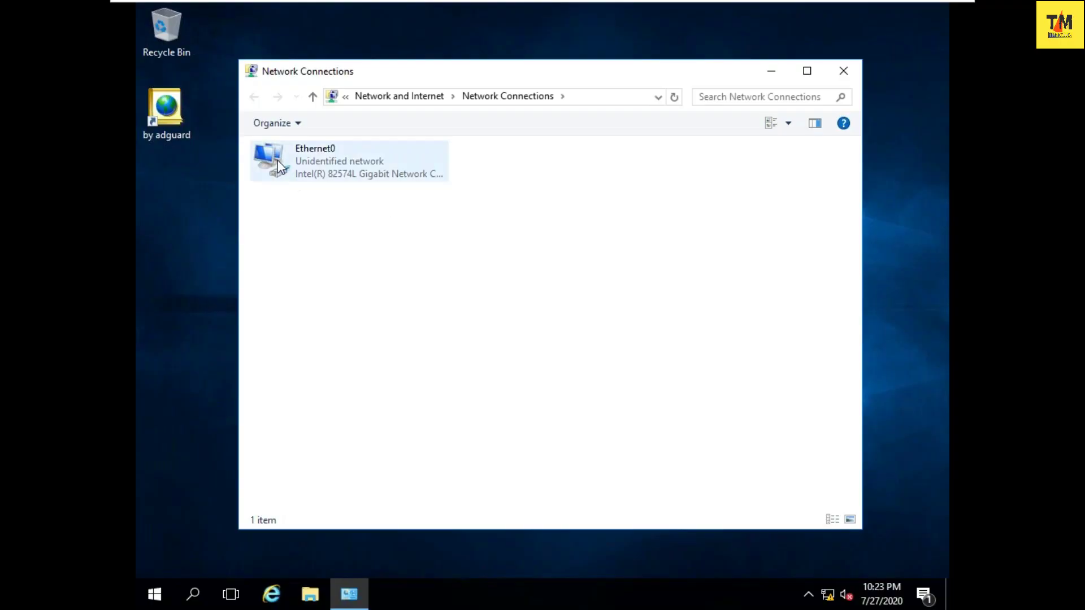
- Try opening the Ethernet0 adapter's properties, then cancel the administrator password prompt
right_click(277, 159)
click(343, 311)
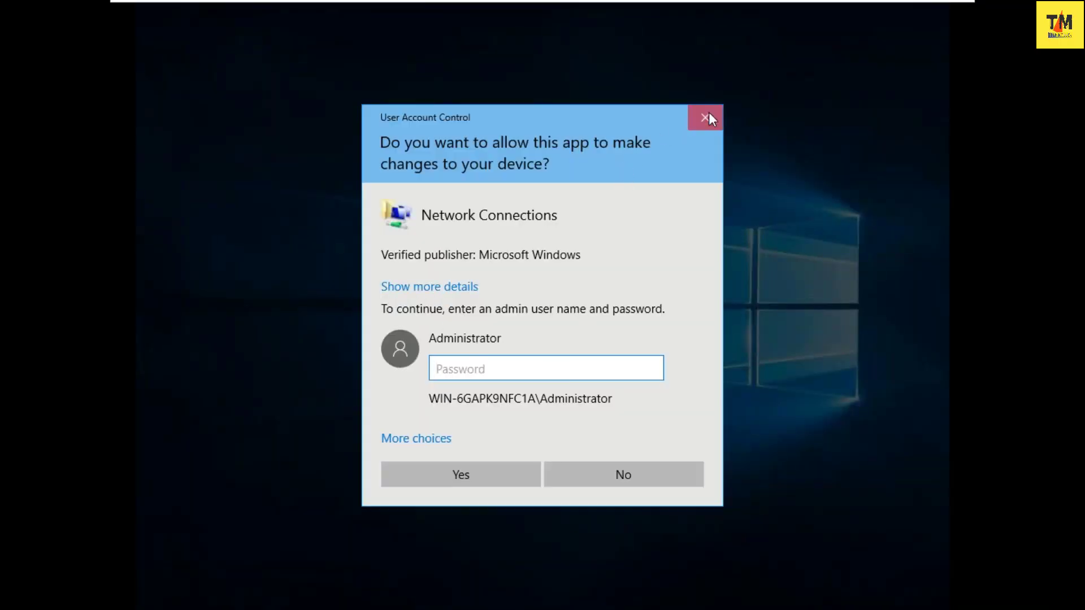
click(706, 118)
click(154, 594)
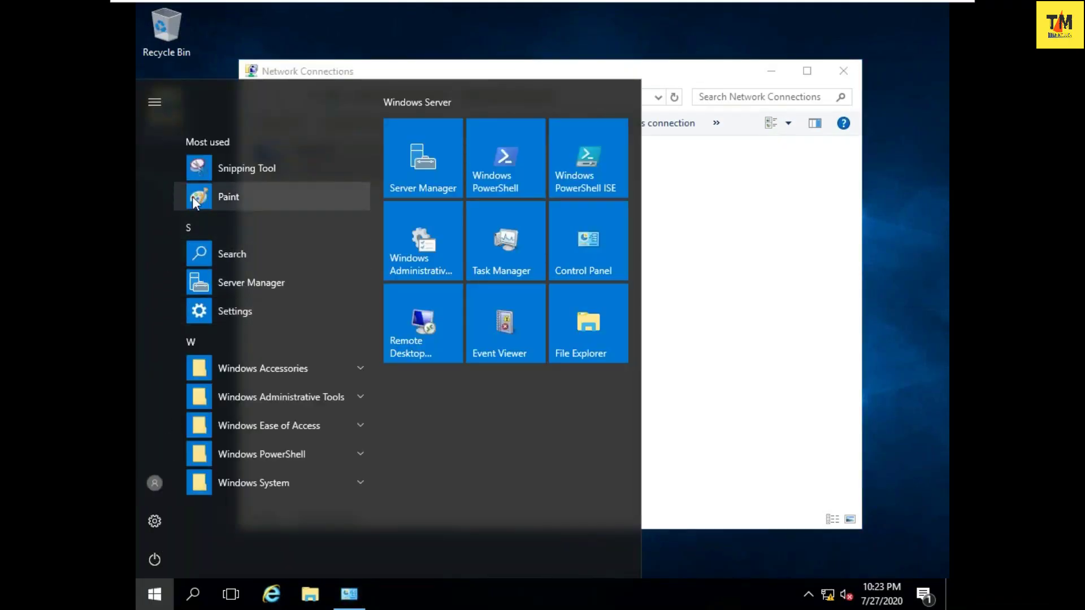
- Use Ctrl+Alt+Del to switch user and sign back in as Administrator with the account password
mouse_move(328, 6)
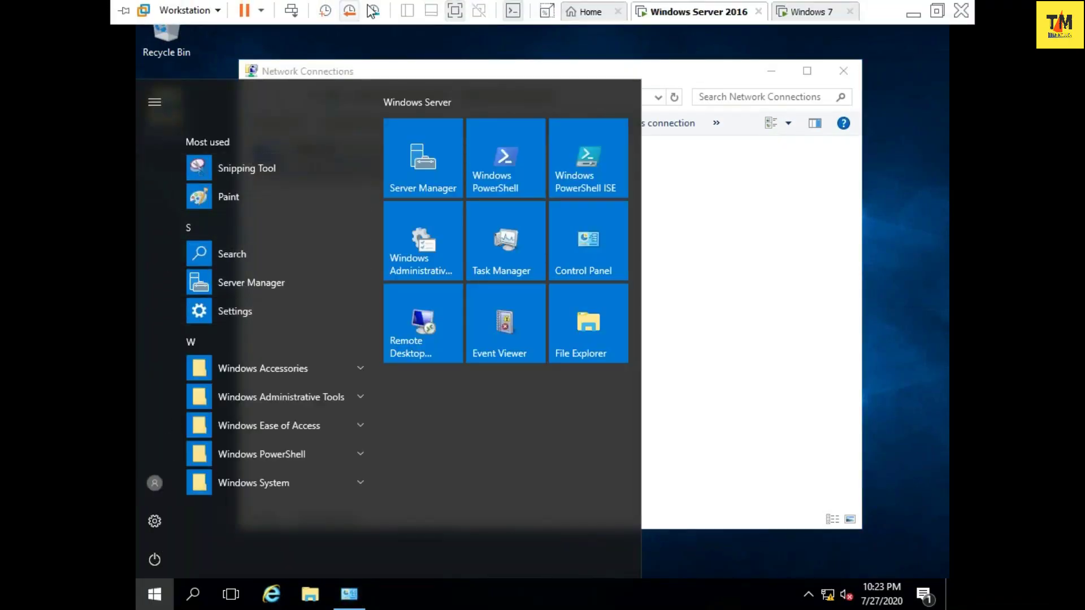
click(290, 12)
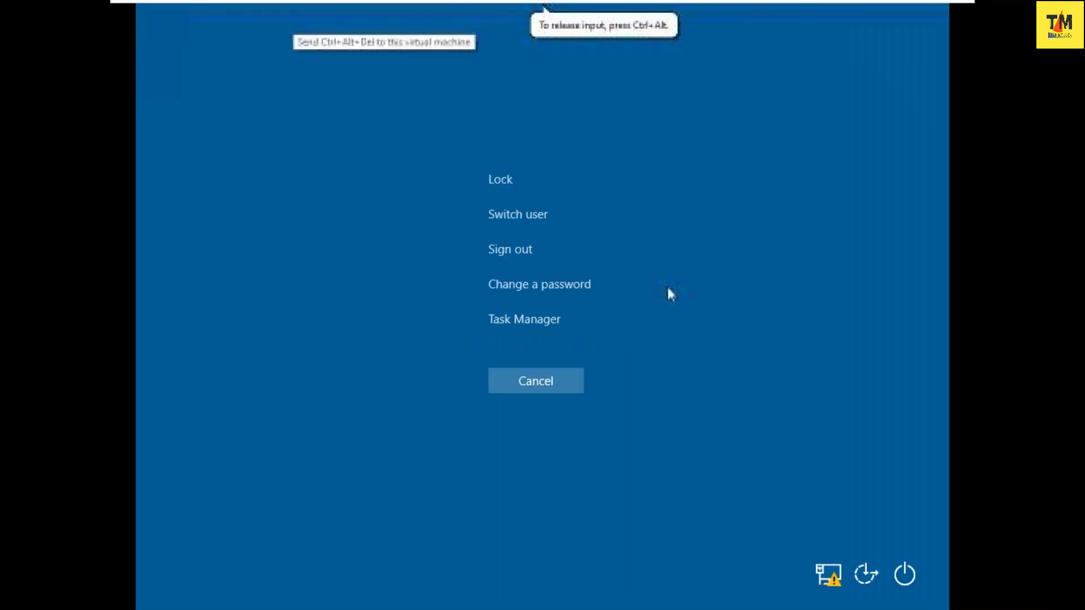
click(516, 214)
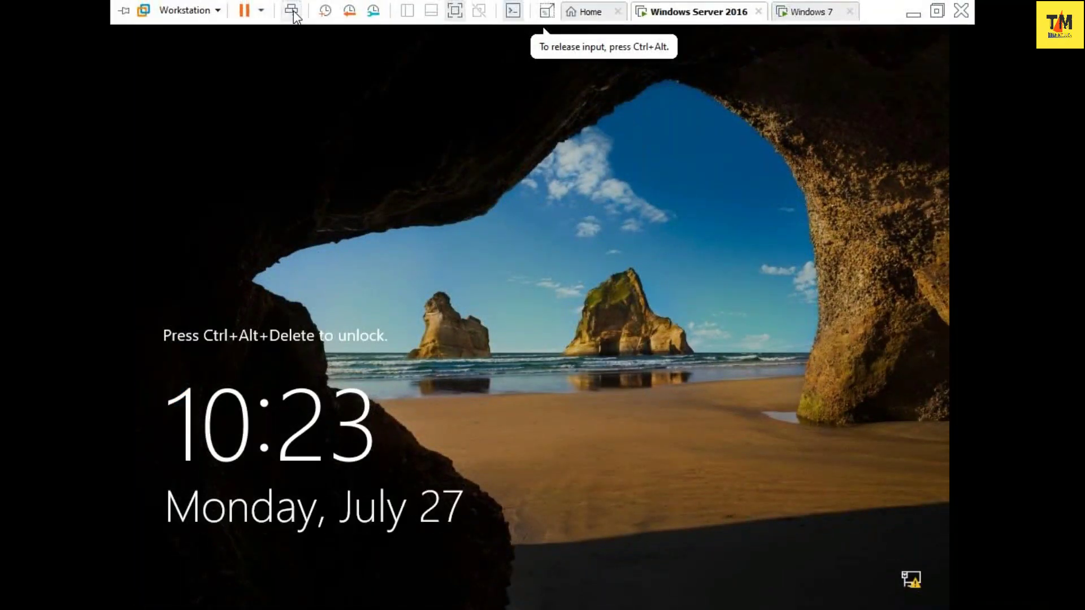
click(291, 10)
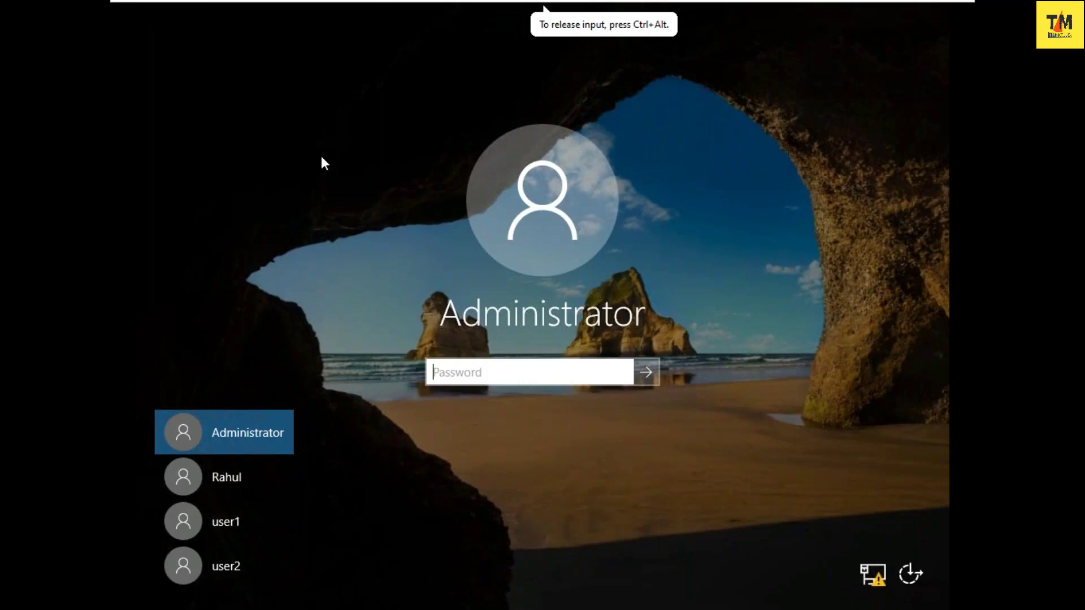
text(****)
key(BackSpace)
key(BackSpace)
key(BackSpace)
key(BackSpace)
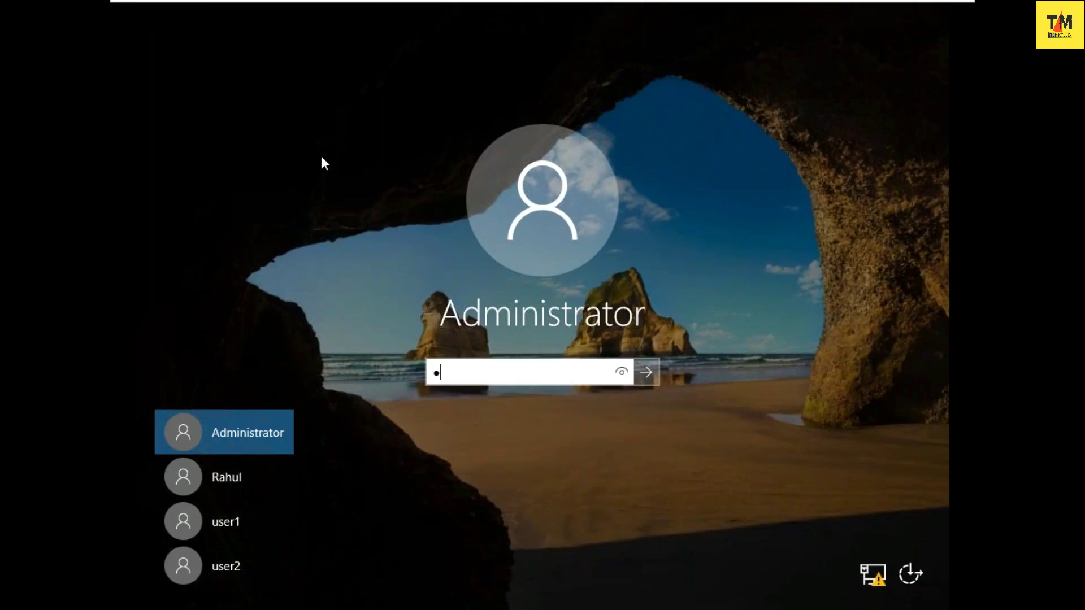
text(*********)
key(Return)
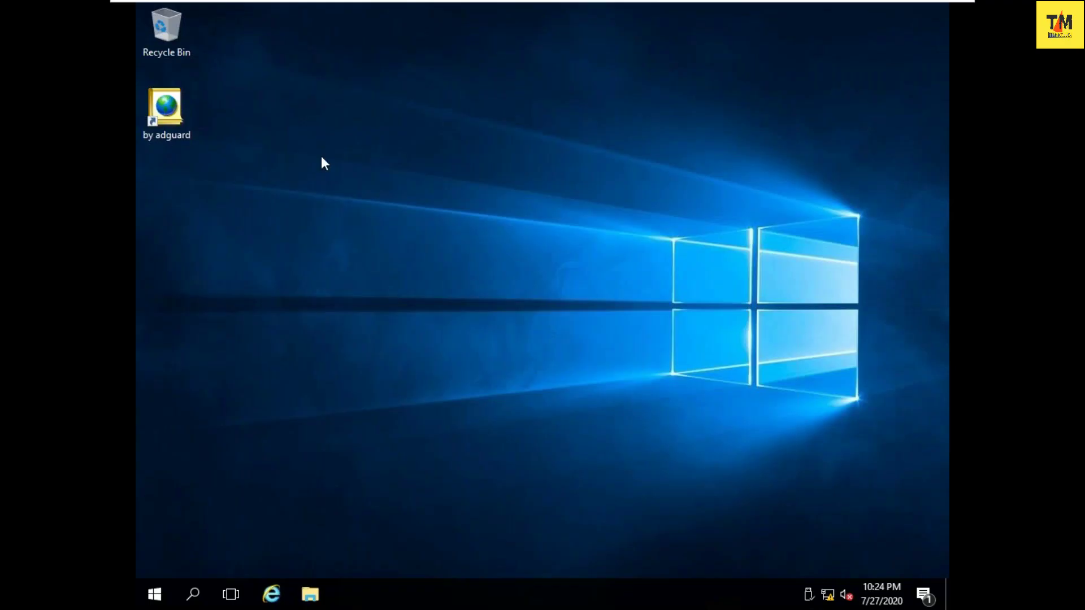
- Refresh the Windows Server desktop three times
right_click(434, 211)
click(462, 261)
right_click(461, 242)
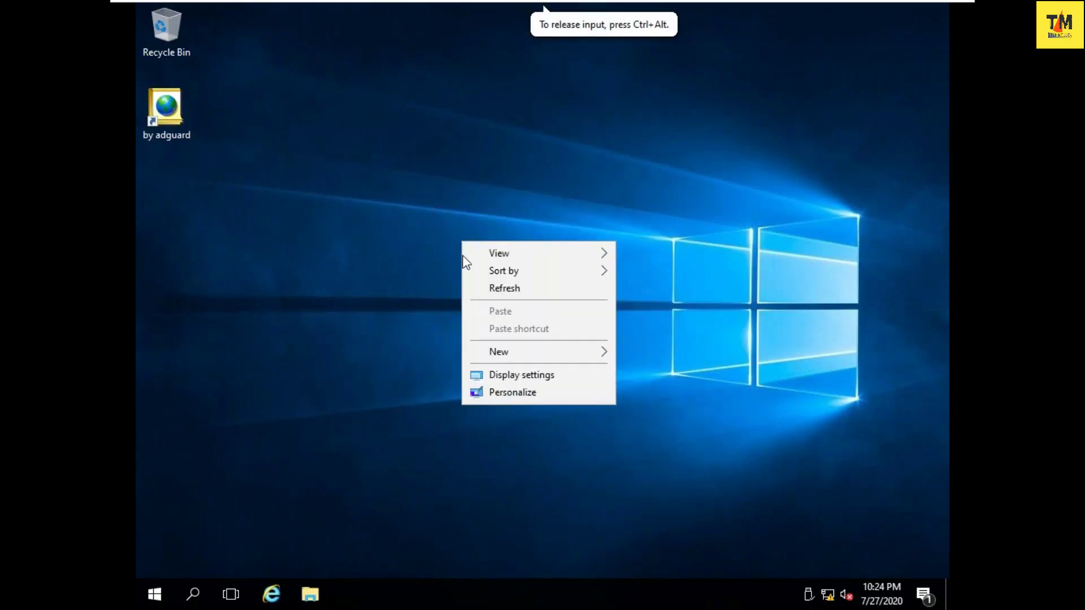
click(472, 289)
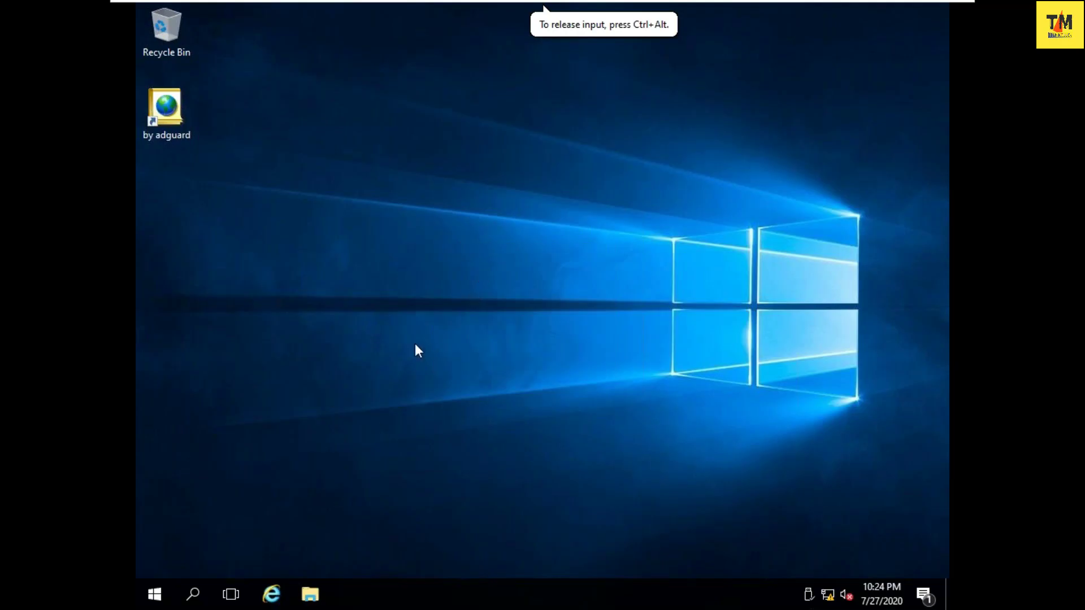
right_click(420, 283)
click(457, 338)
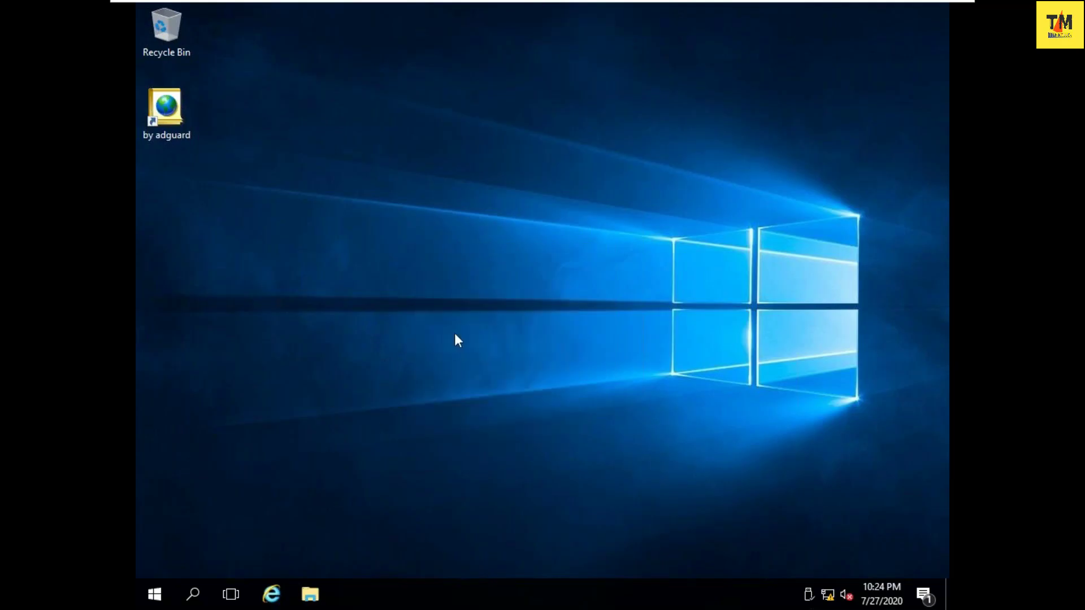
- Review This PC's system properties in File Explorer, then close the System and This PC windows
click(522, 230)
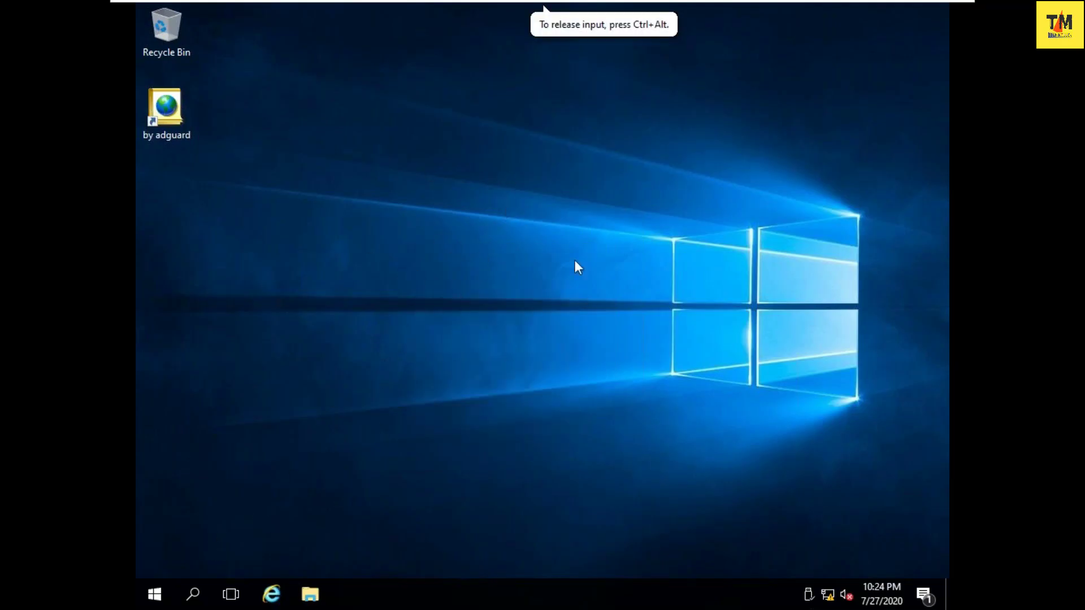
click(320, 596)
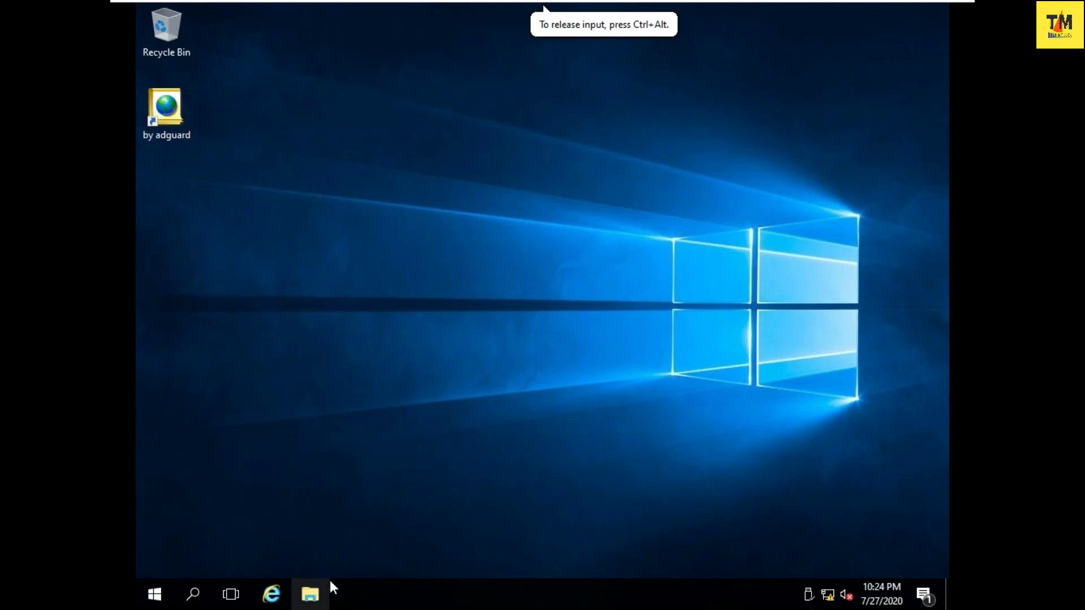
click(309, 258)
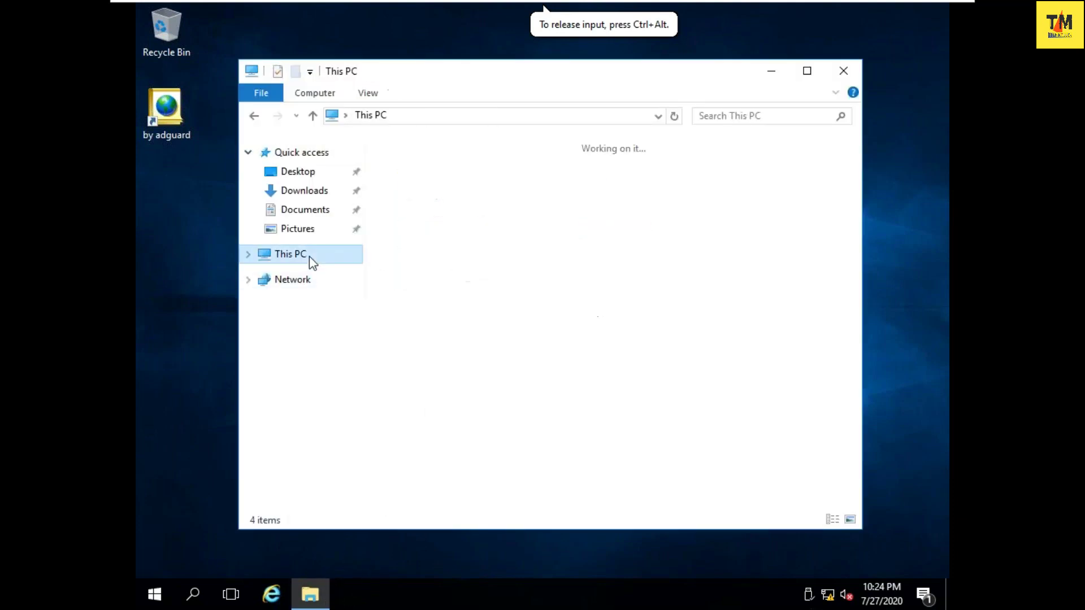
right_click(497, 405)
click(582, 556)
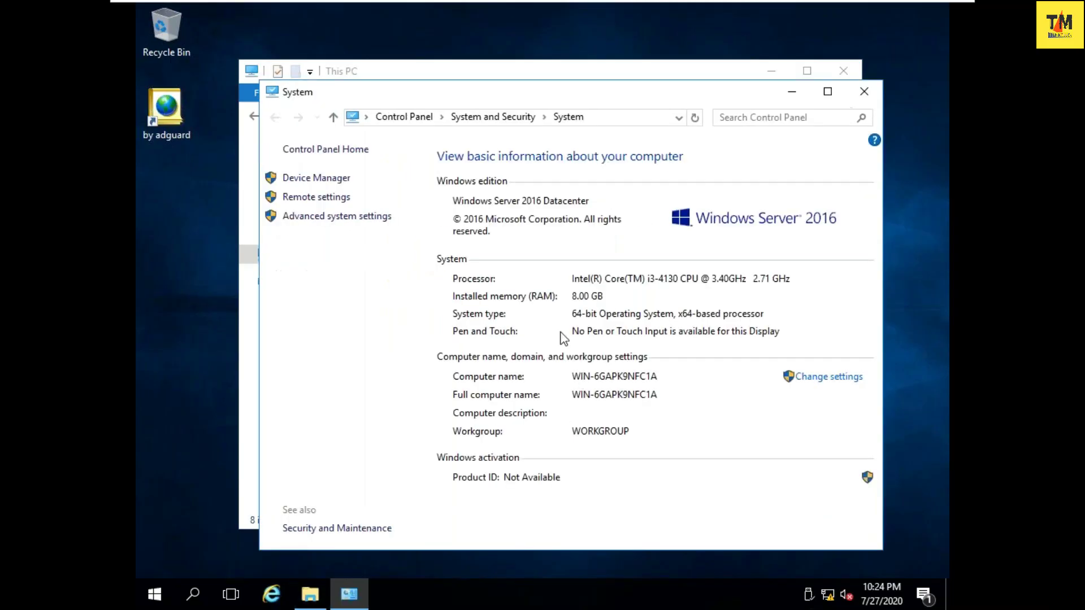
click(864, 92)
click(843, 71)
click(152, 592)
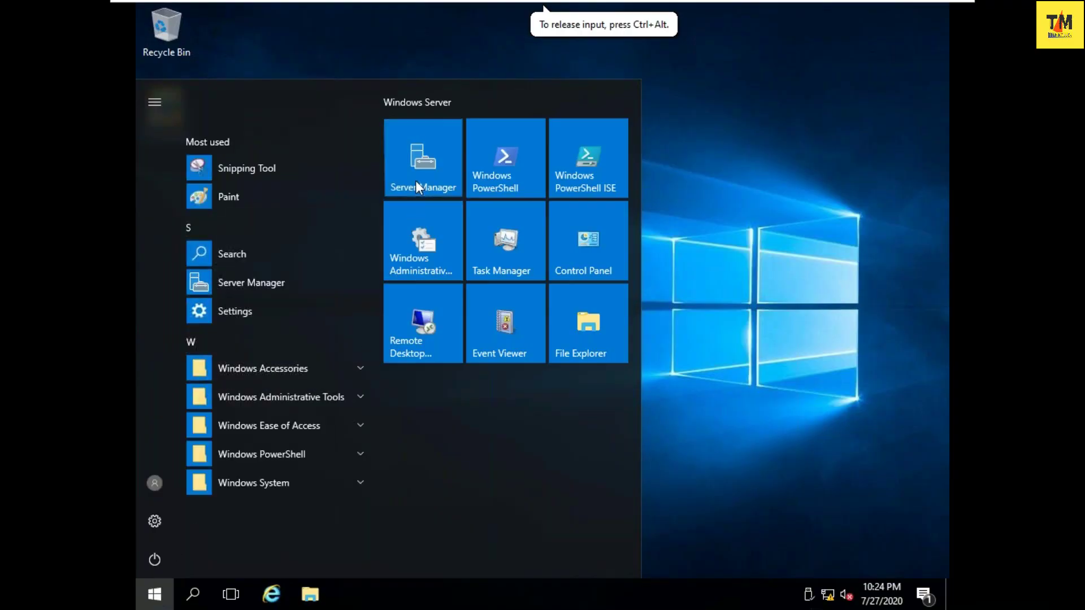
- In Server Manager, take Add Roles and Features past Before You Begin, Installation Type and Server Selection
click(416, 181)
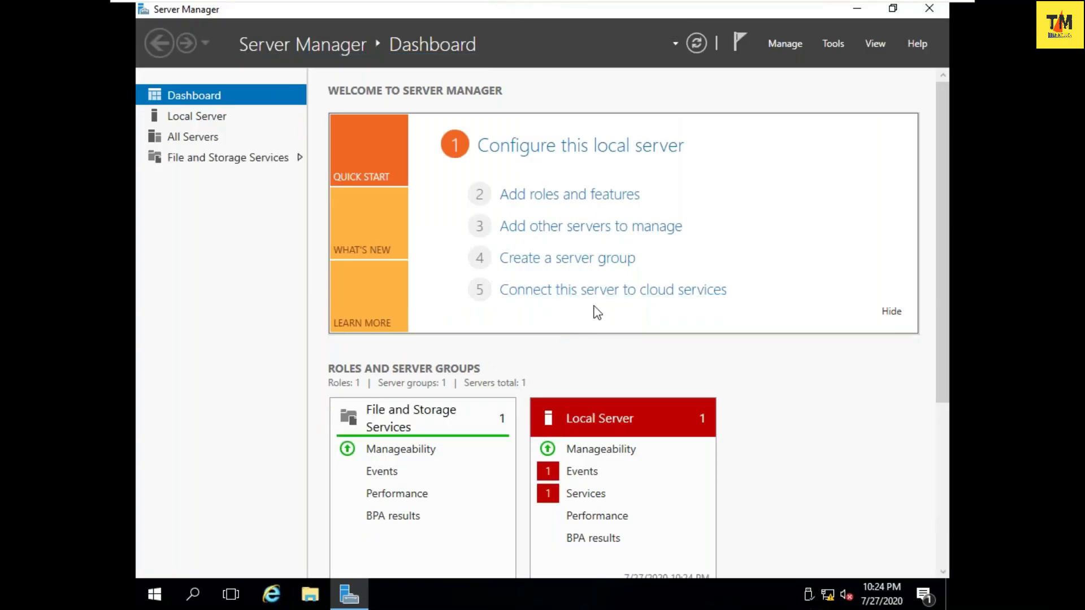
click(580, 205)
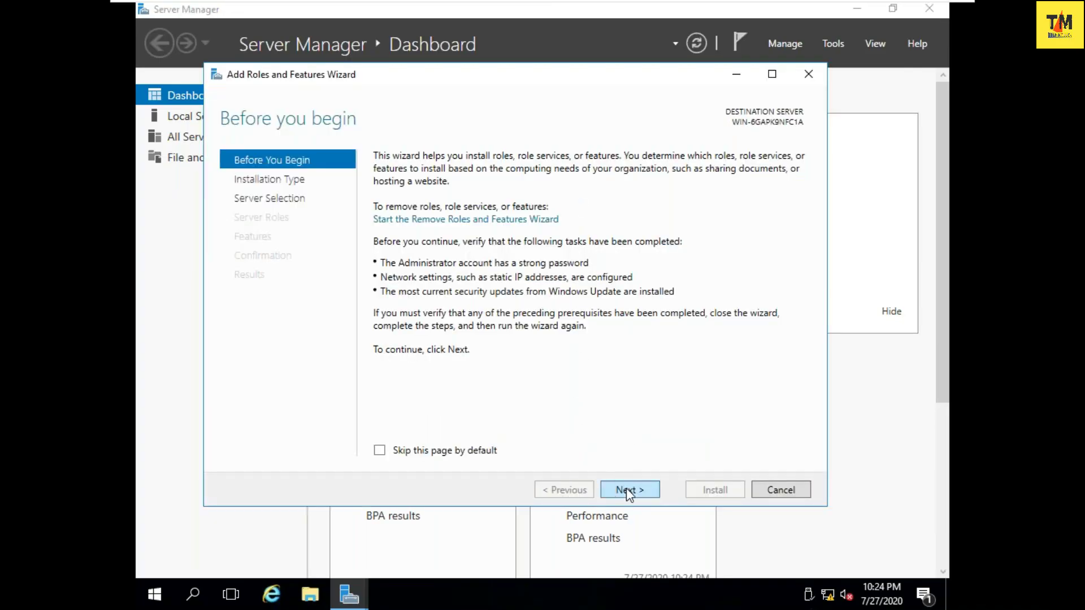
click(633, 493)
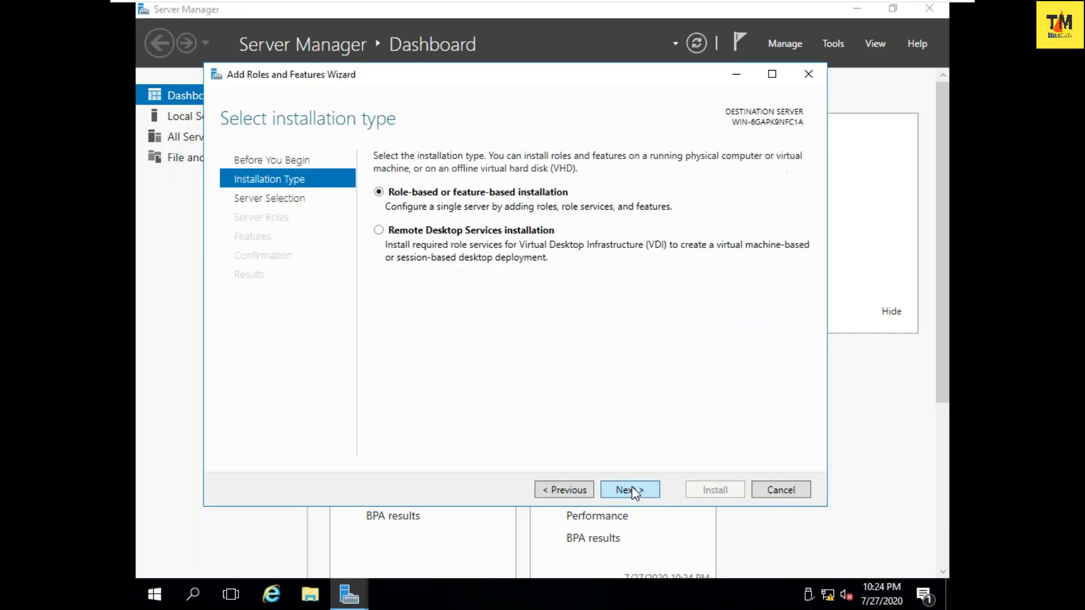
click(635, 493)
click(633, 491)
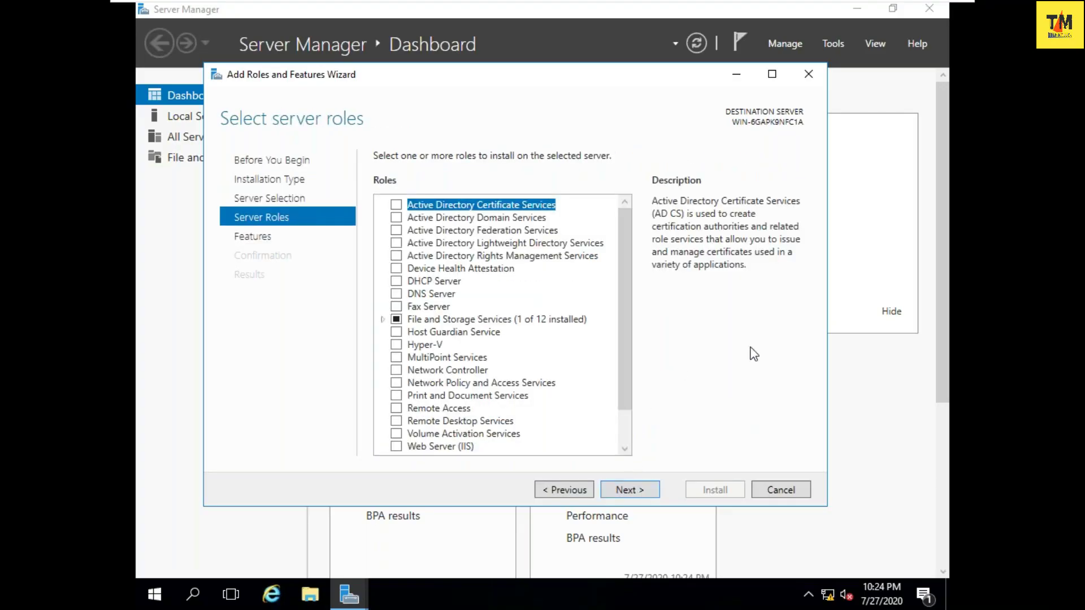
key(super+r)
- Open Network Connections and check Ethernet0's details show static IPv4 10.0.0.1 with DHCP off
text(mspaint)
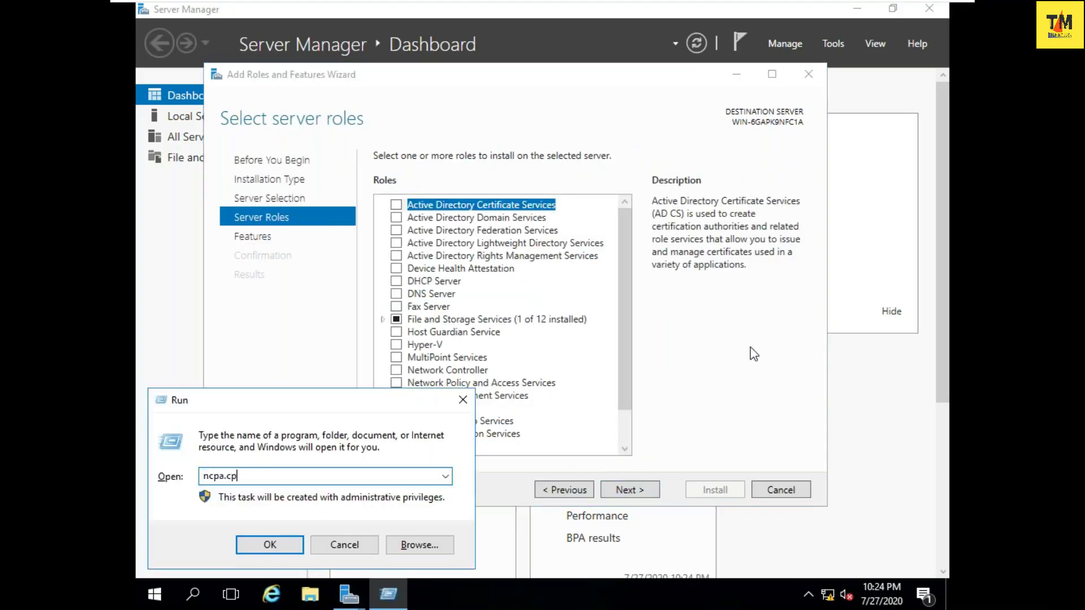
key(Return)
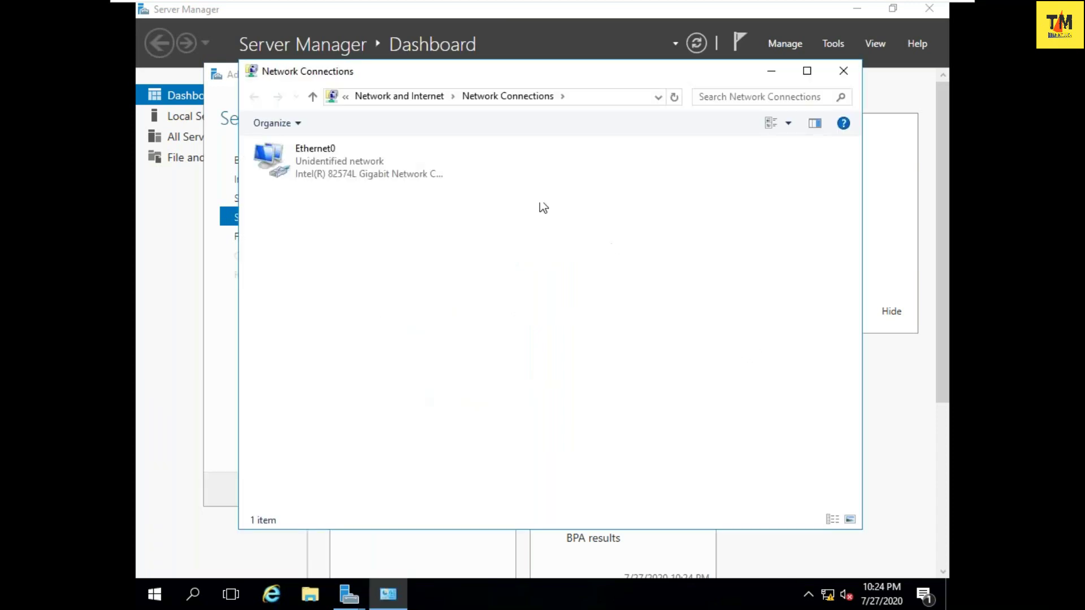
right_click(323, 179)
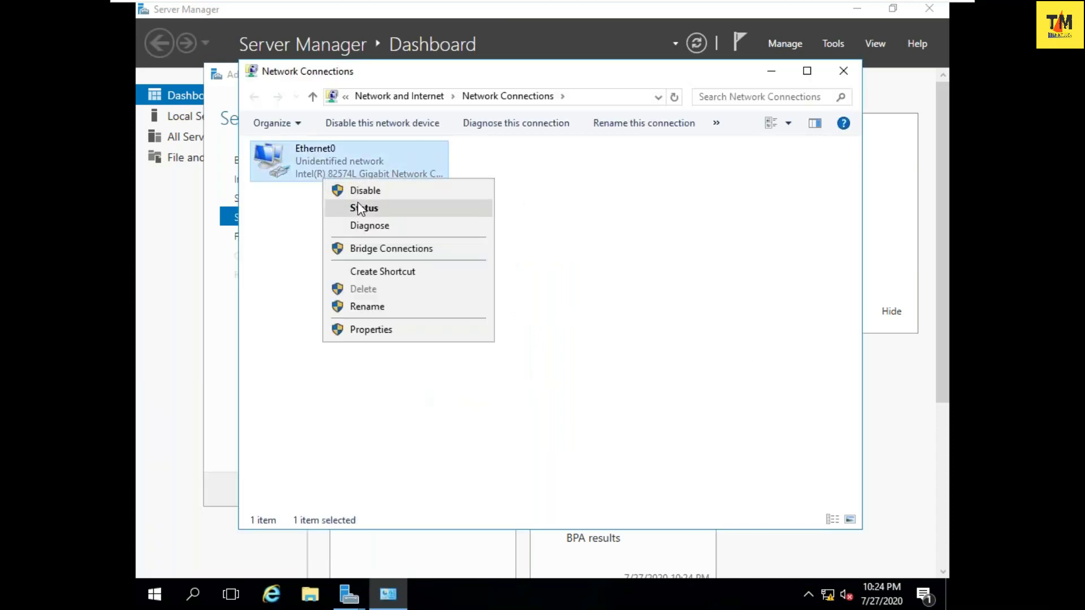
click(365, 205)
click(461, 287)
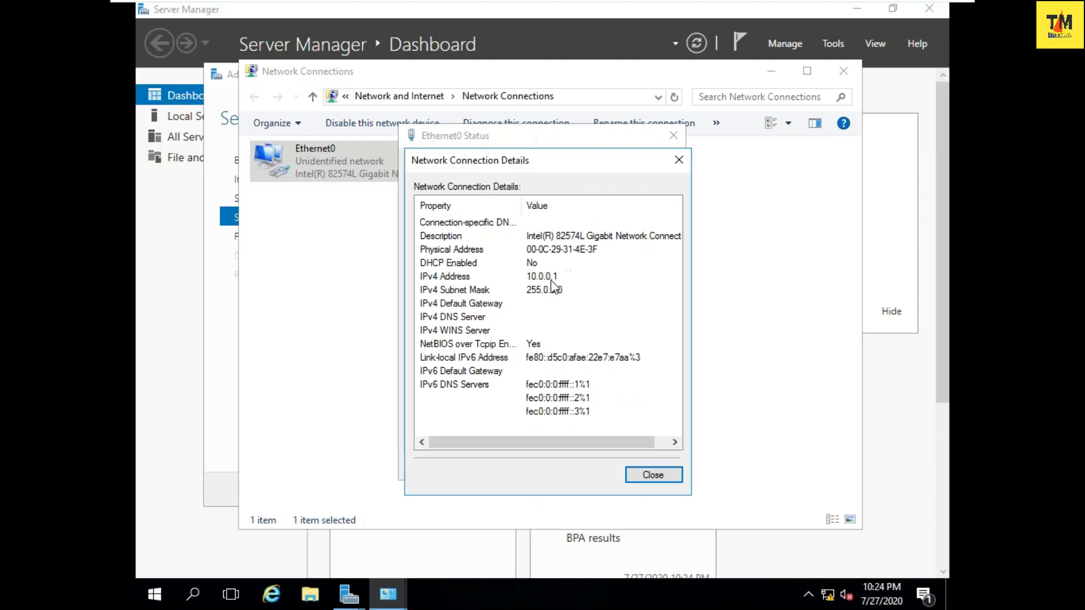
click(552, 279)
click(678, 160)
click(672, 137)
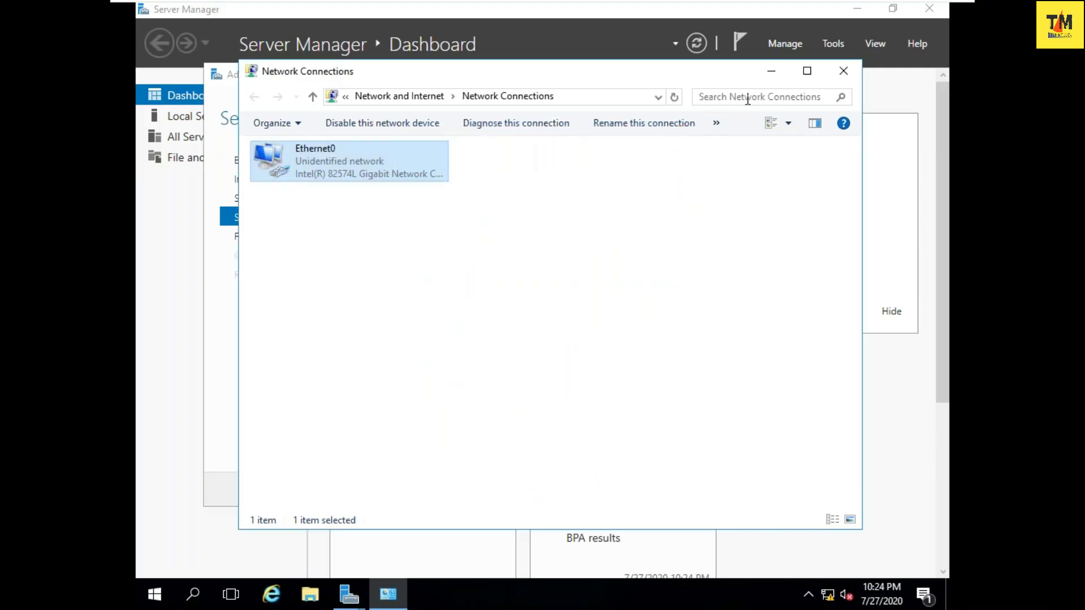
click(675, 416)
key(super+r)
- Turn Windows Firewall off for private and public networks via firewall.cpl, then close Firewall and Network Connections
text(firewall.cp)
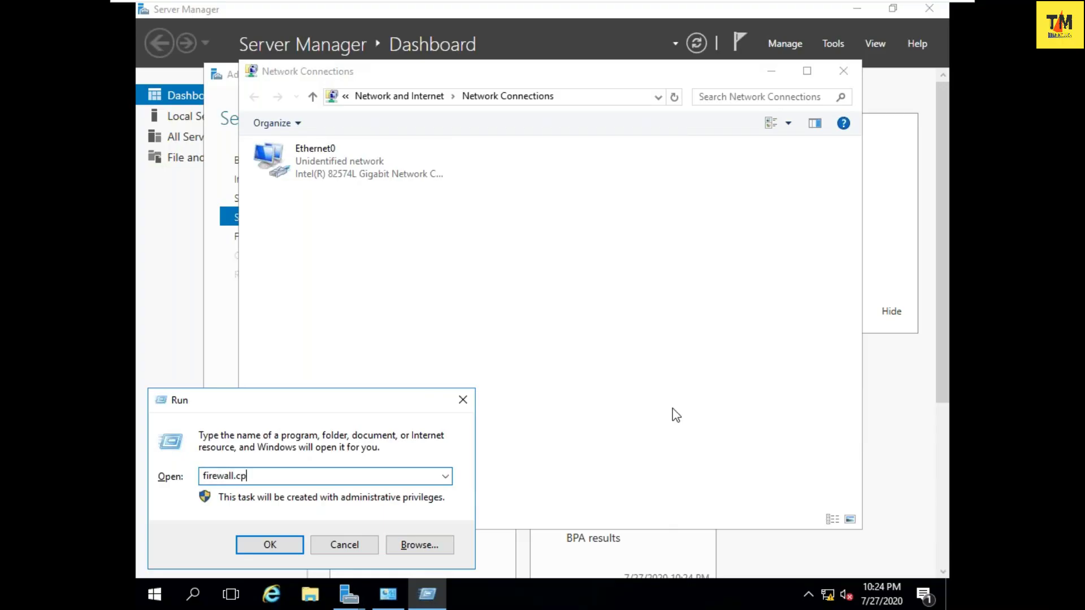
text(l)
key(Return)
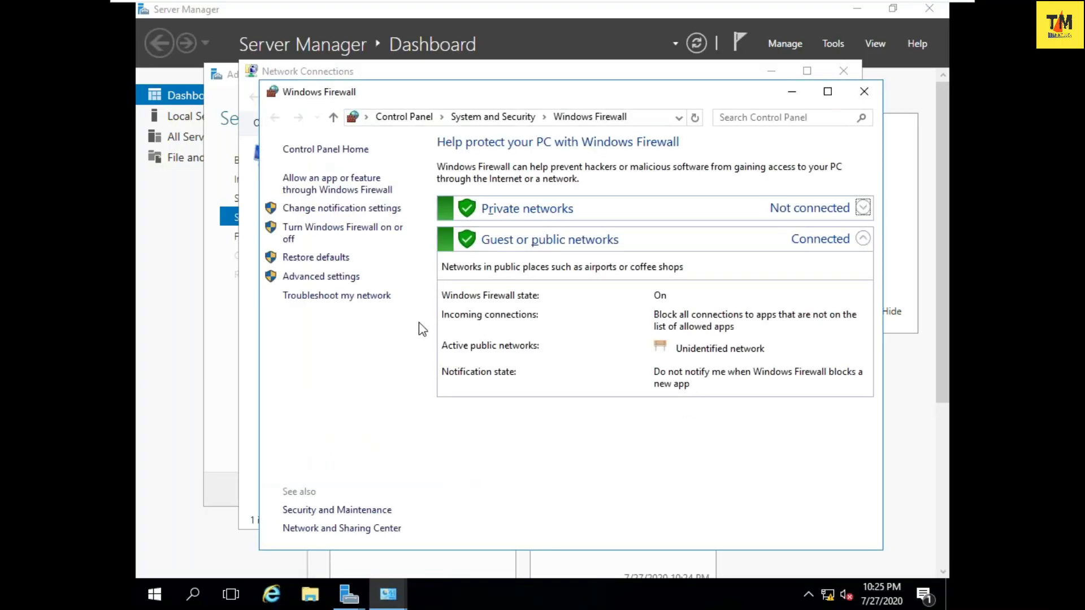
click(311, 236)
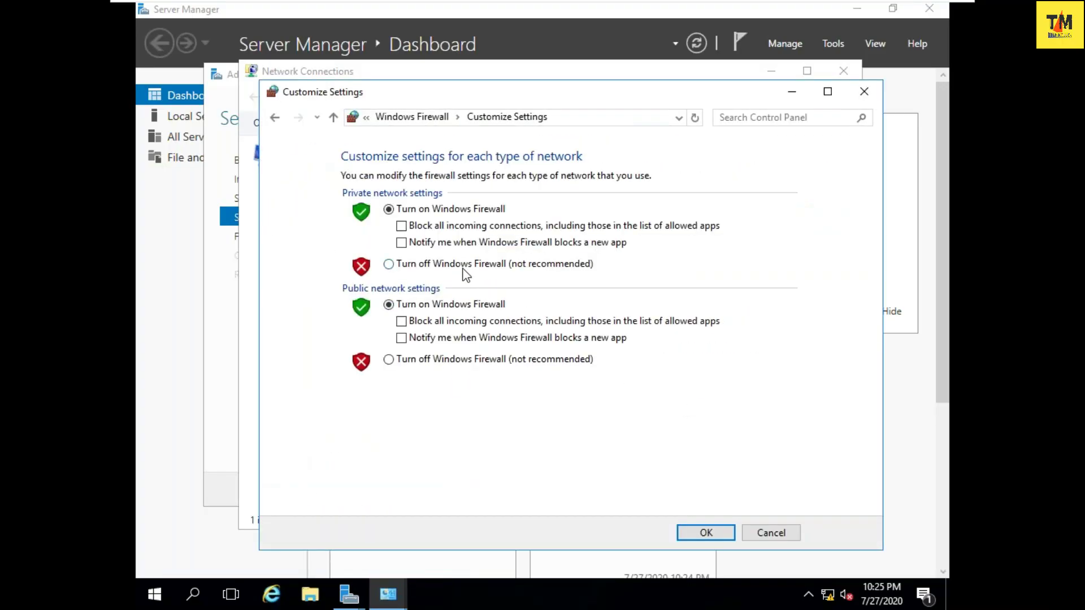
click(461, 263)
click(441, 363)
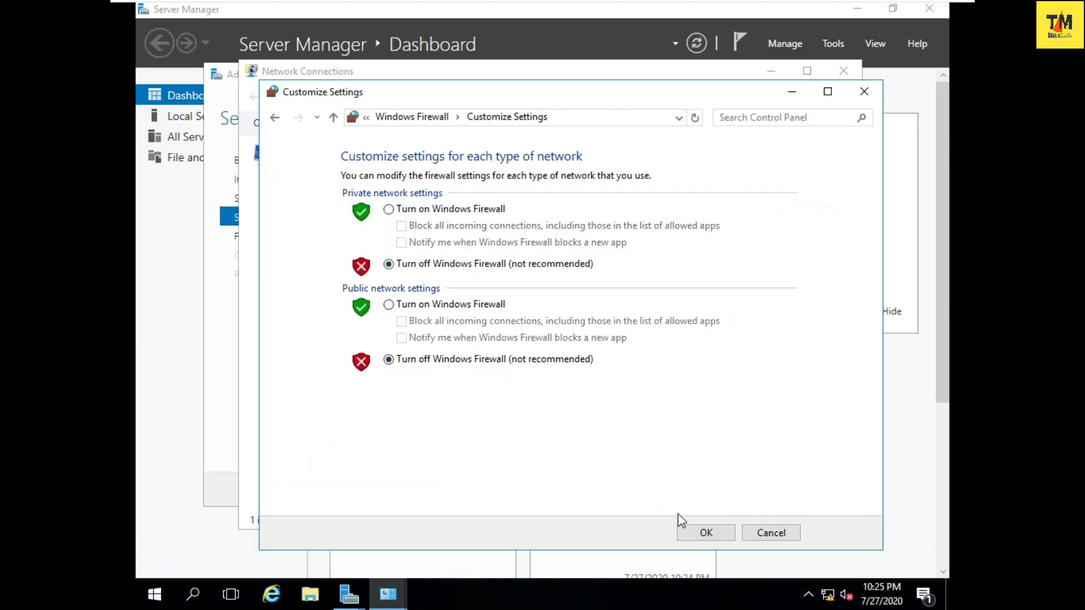
click(705, 533)
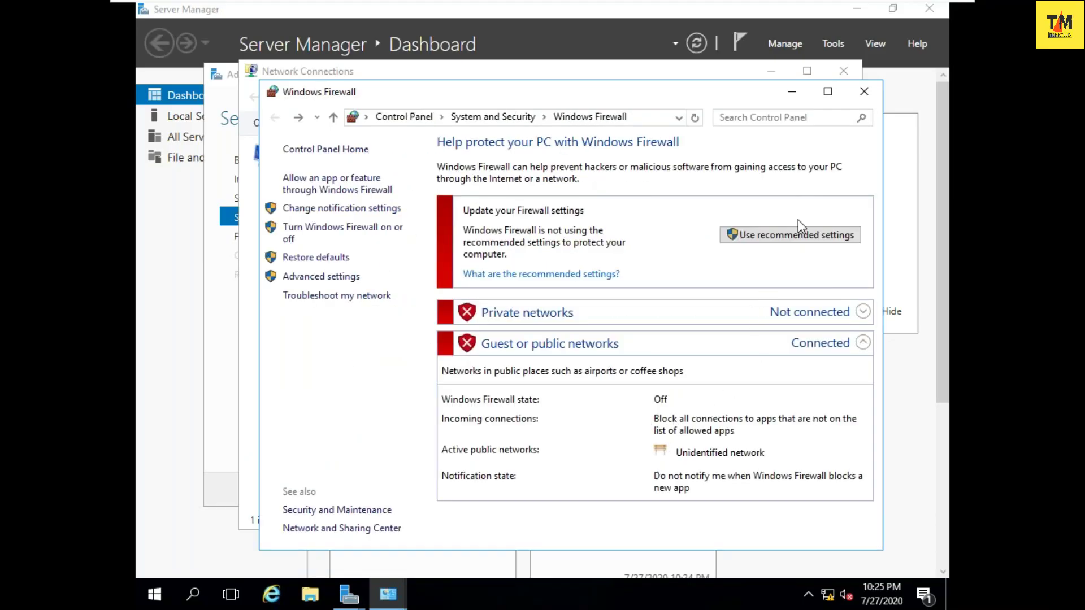
click(863, 93)
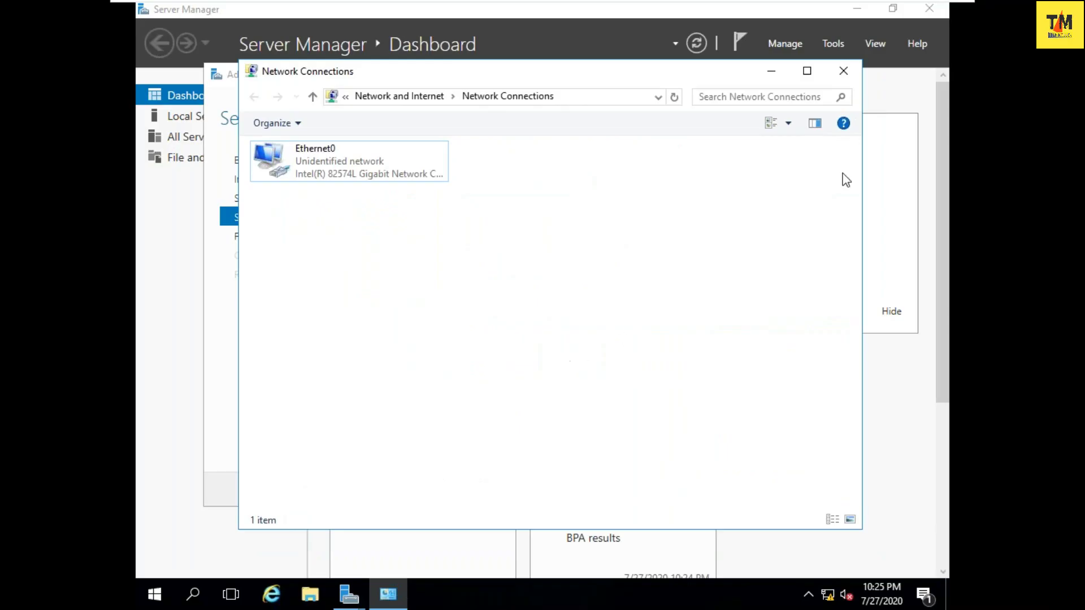
click(852, 77)
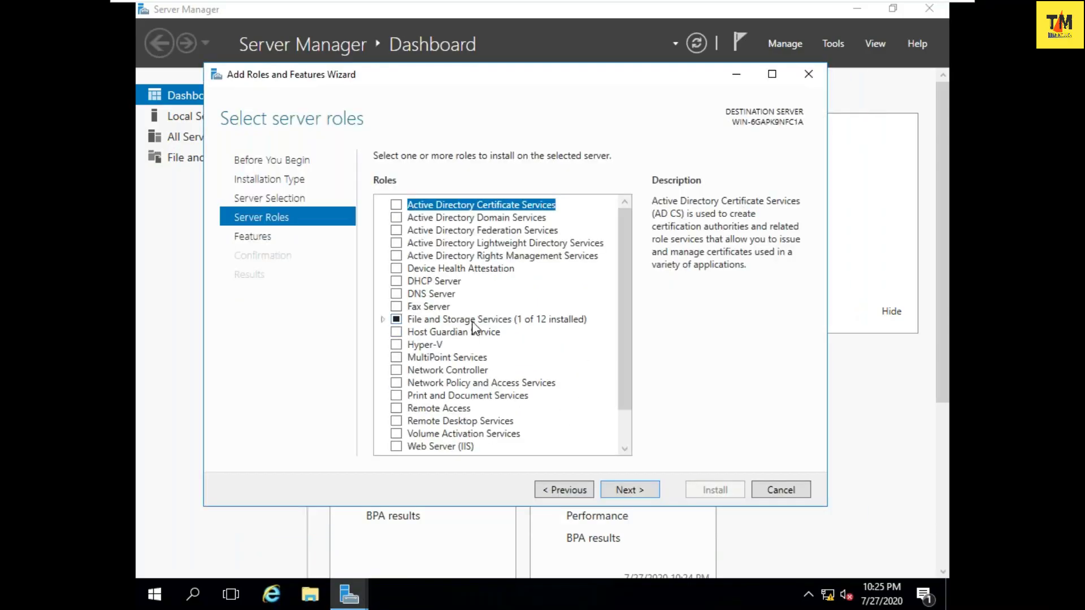
- Select Active Directory Domain Services plus its management tools, allow automatic restart, and start installation
click(396, 219)
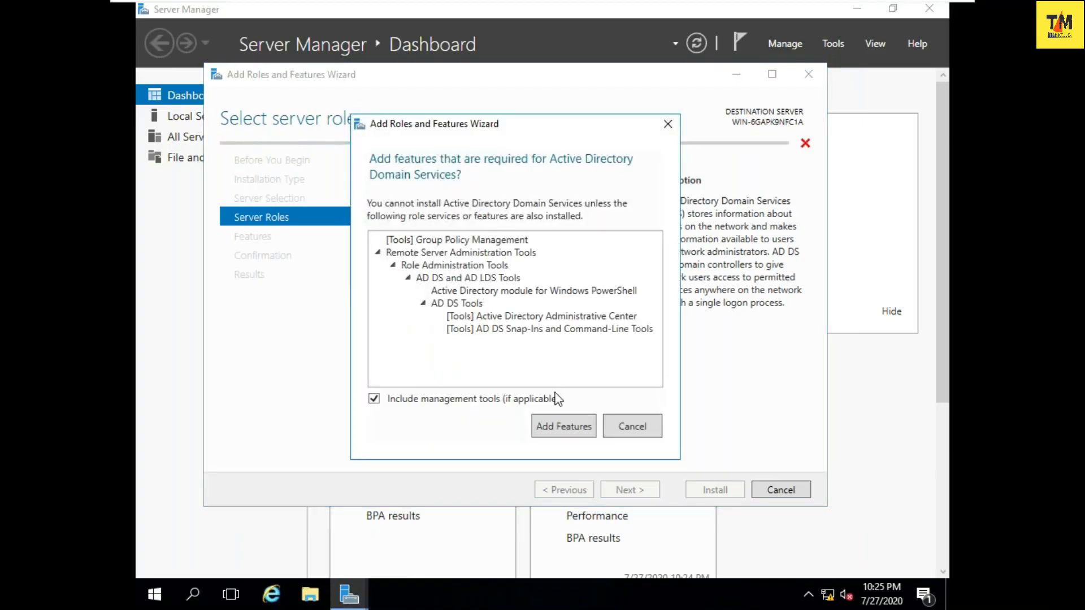
click(562, 430)
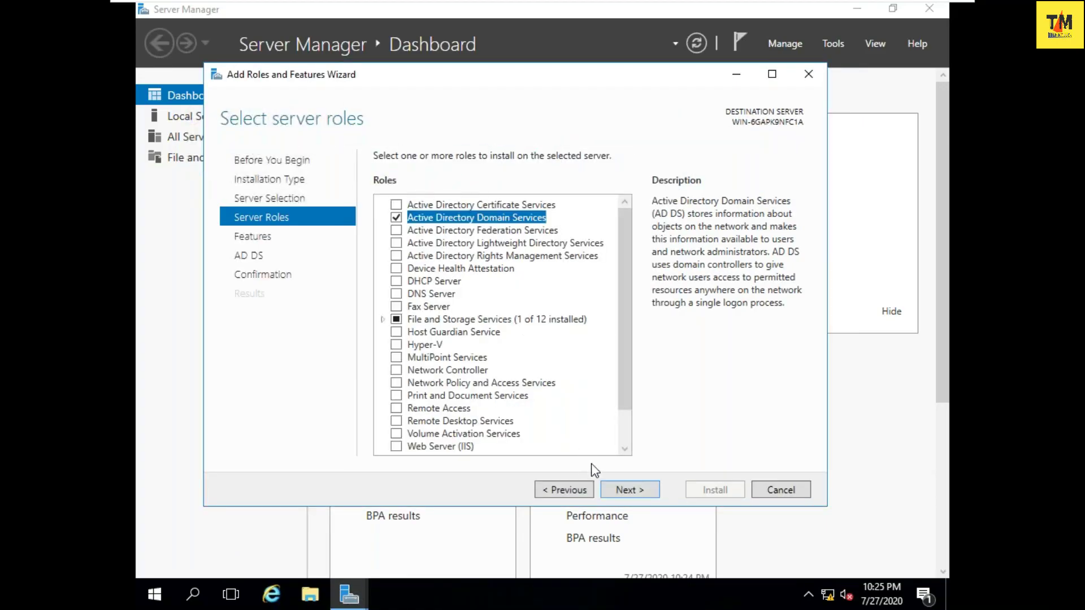
click(651, 491)
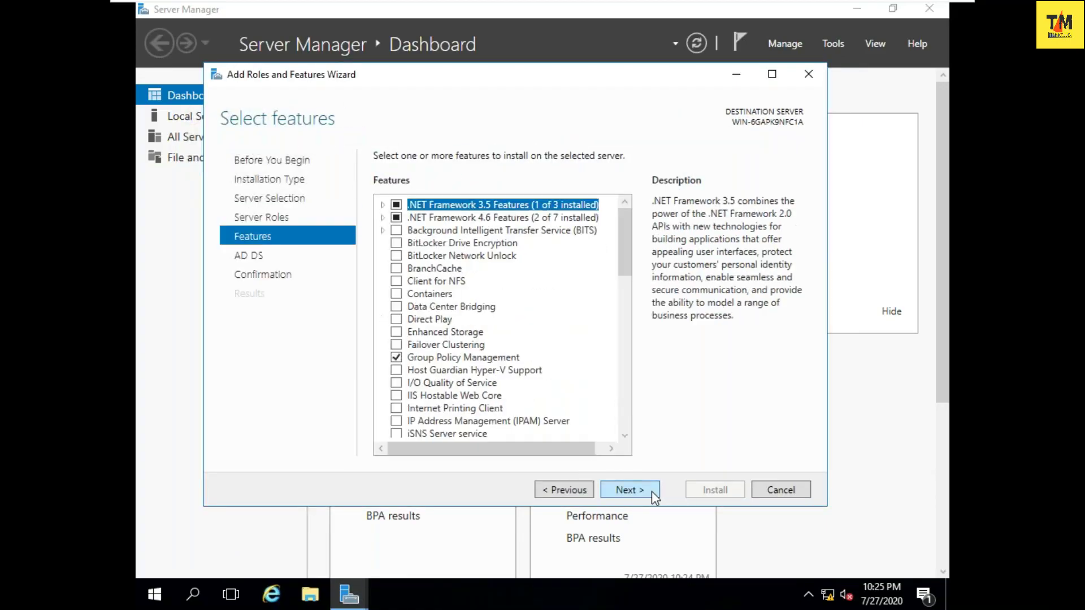
click(652, 491)
click(652, 491)
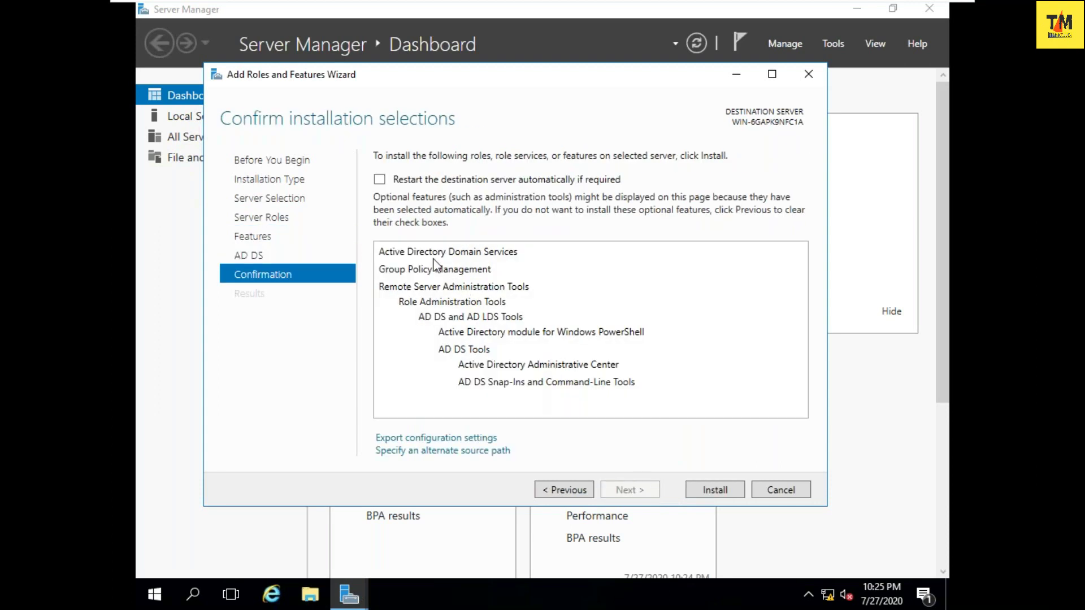
click(408, 180)
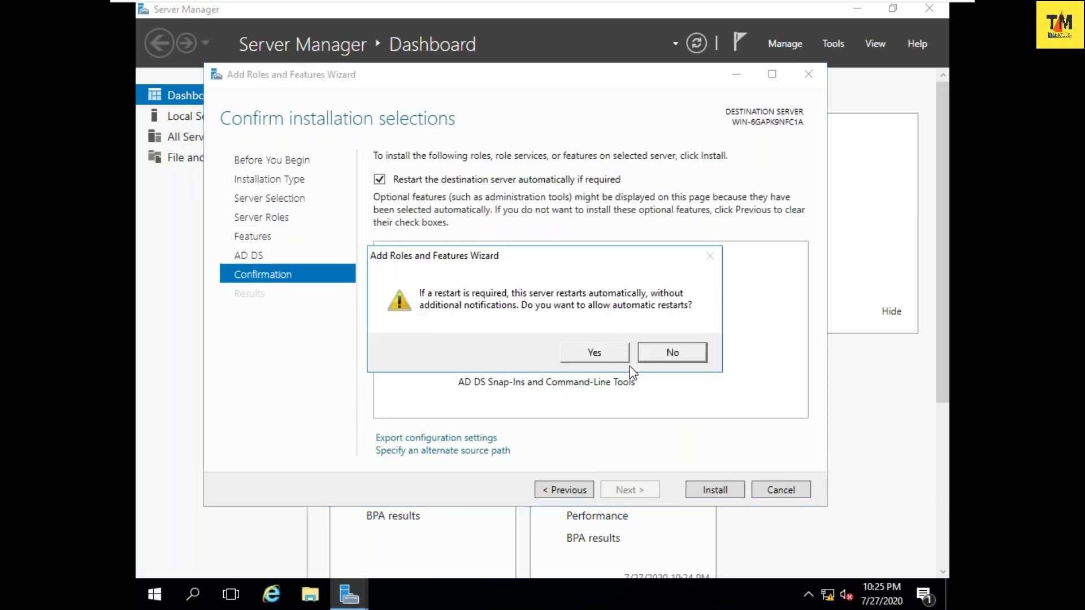
click(596, 355)
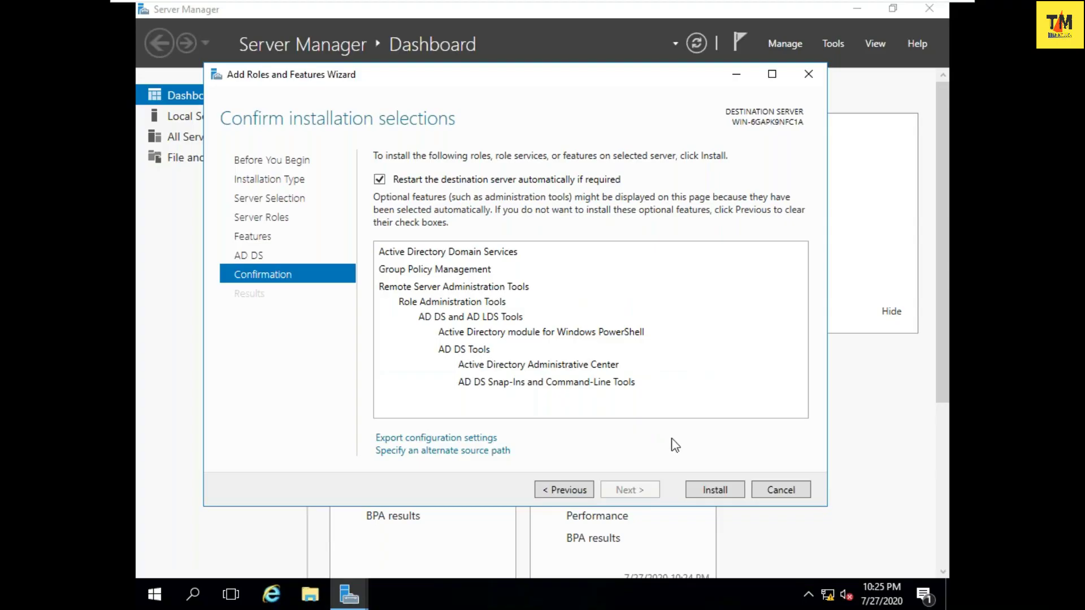
click(713, 490)
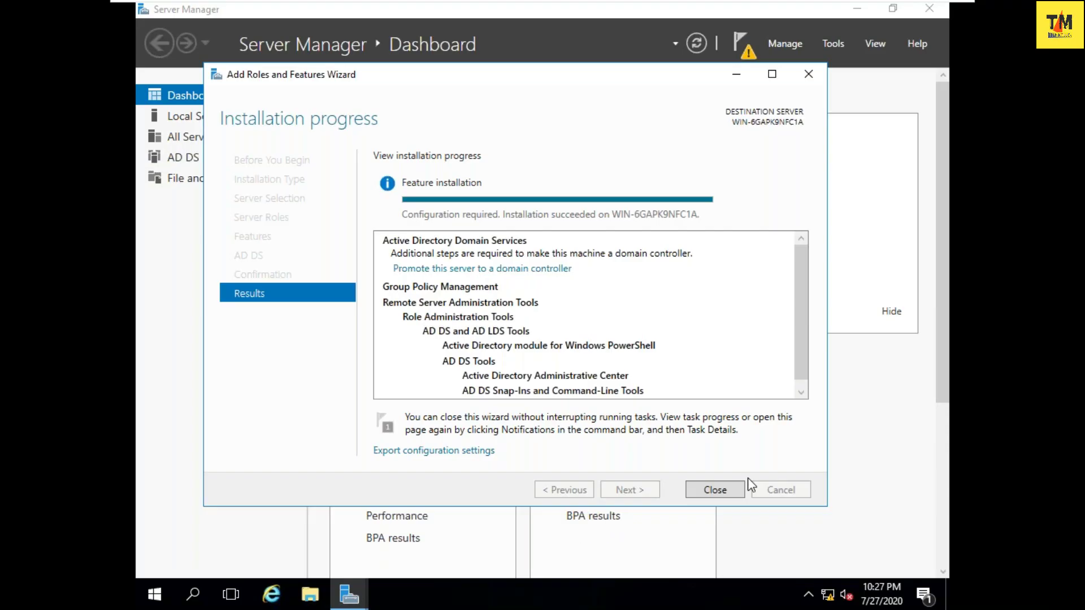
- Start promotion to domain controller, choosing a new forest with root domain iant.com
click(530, 268)
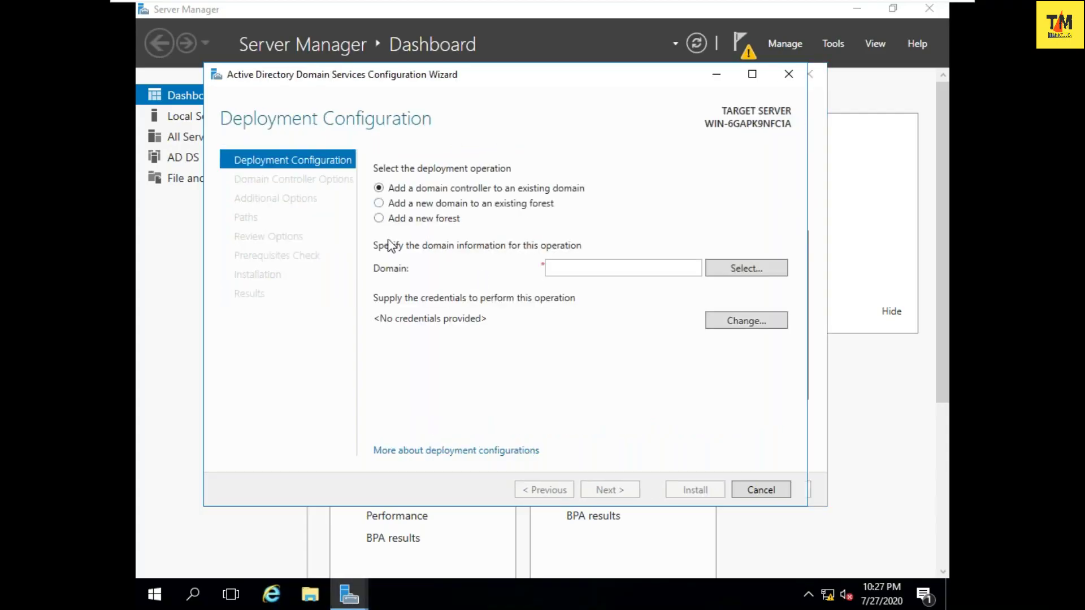
click(378, 222)
click(576, 270)
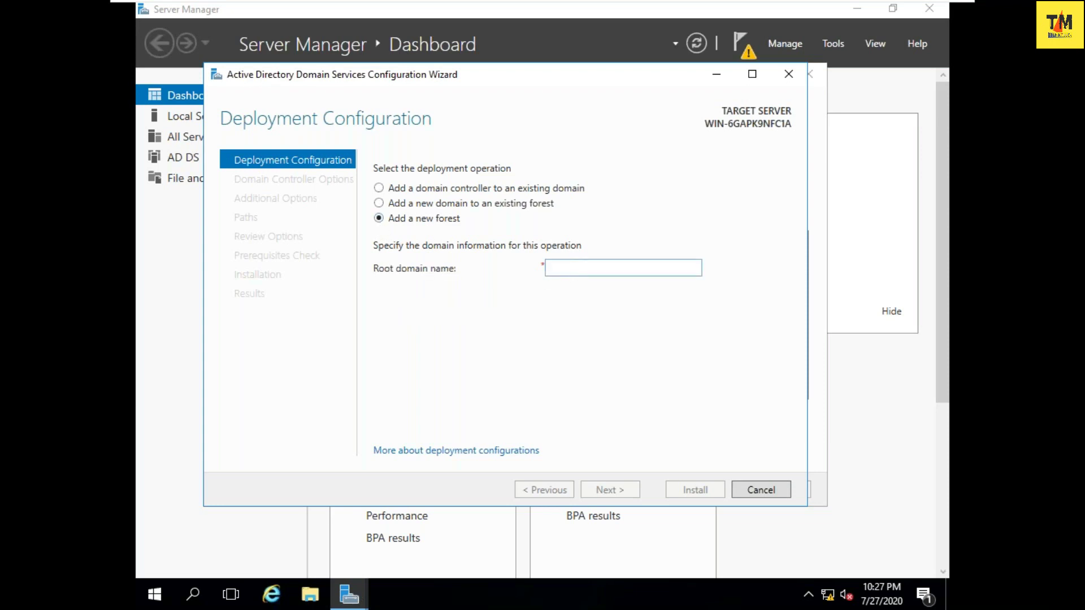
text(iant.com)
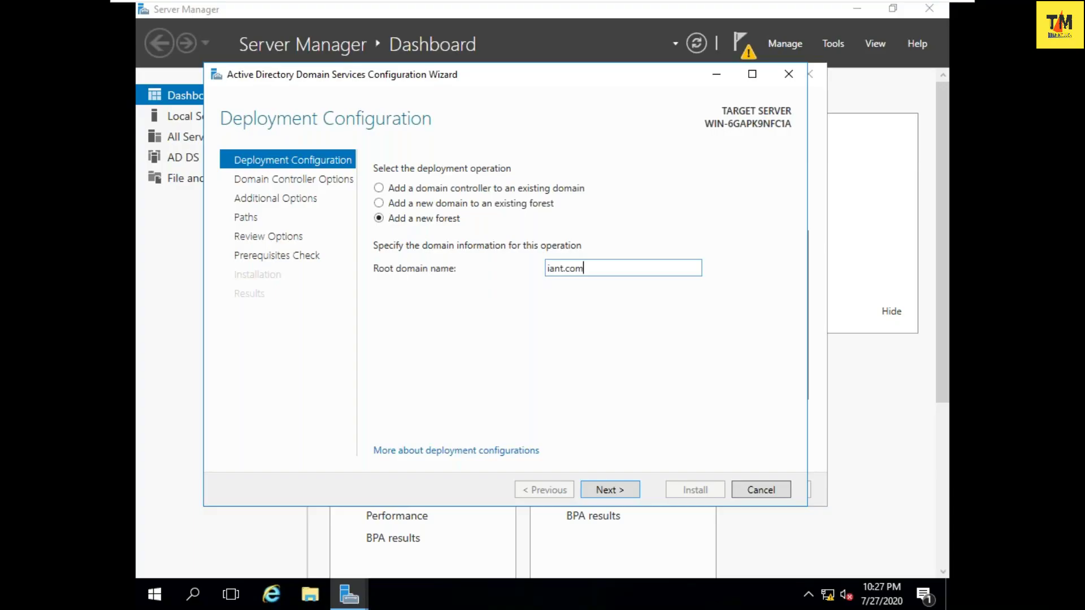
key(Return)
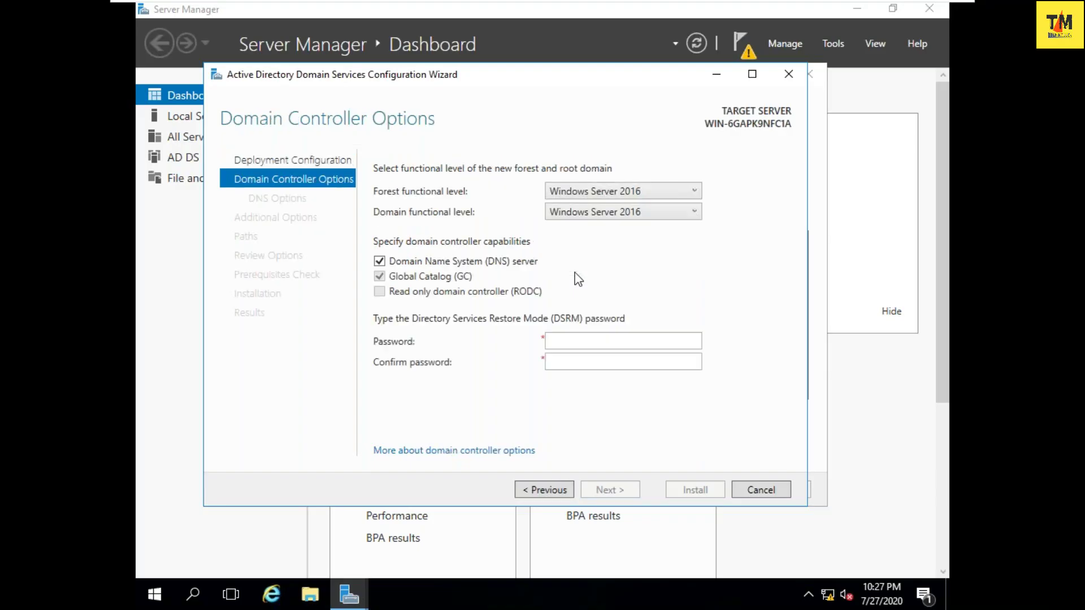
- Enter and confirm the DSRM restore mode password
click(587, 341)
text(••••••••••)
key(Tab)
text(••••••••••)
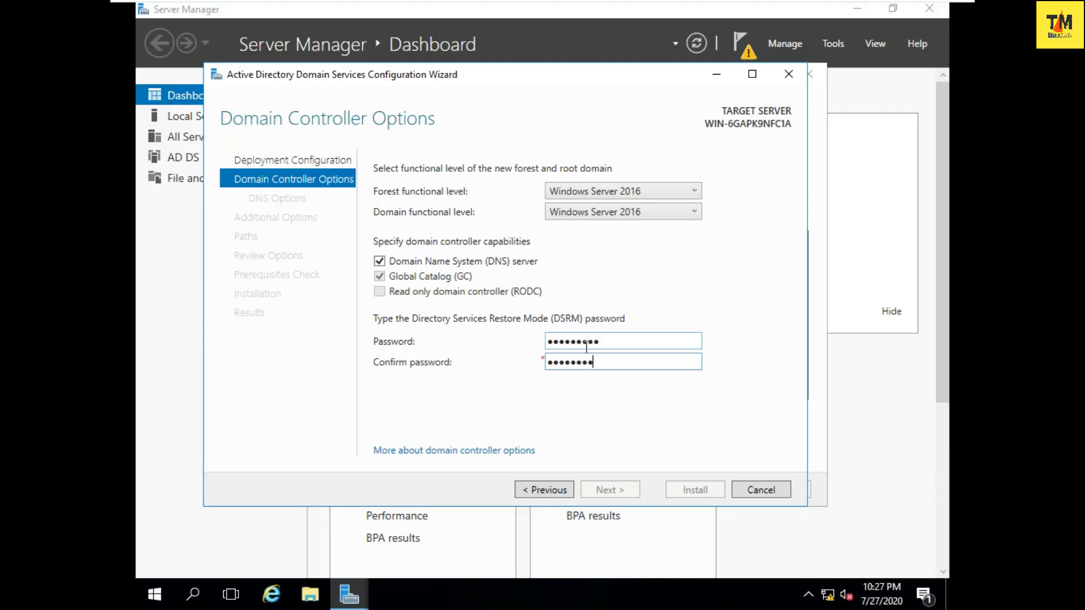
- Accept default DNS, additional options, paths and review settings through to the prerequisites check
click(601, 496)
click(601, 497)
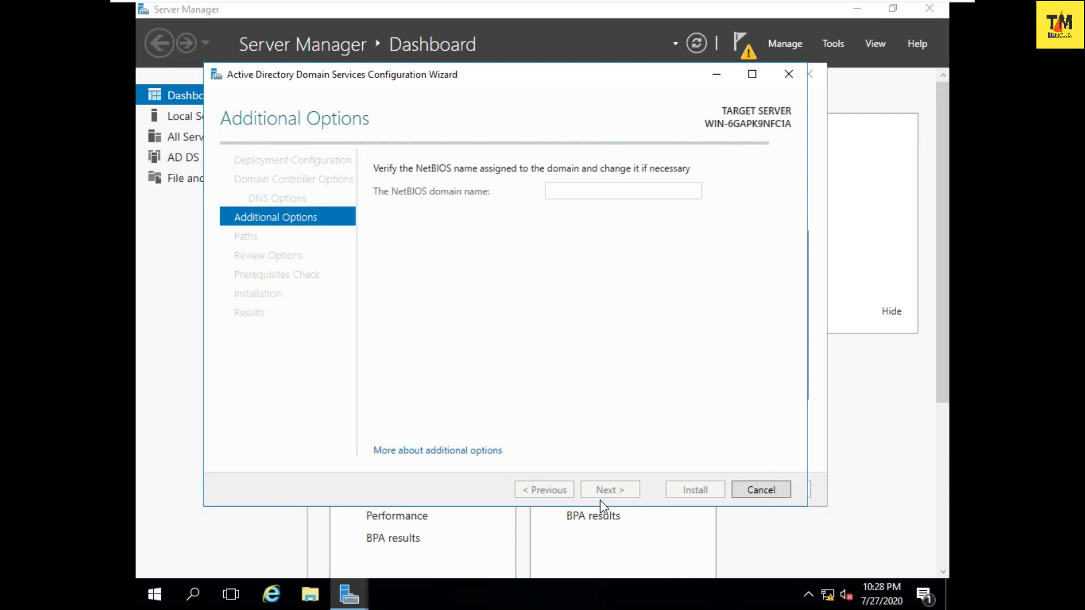
click(603, 497)
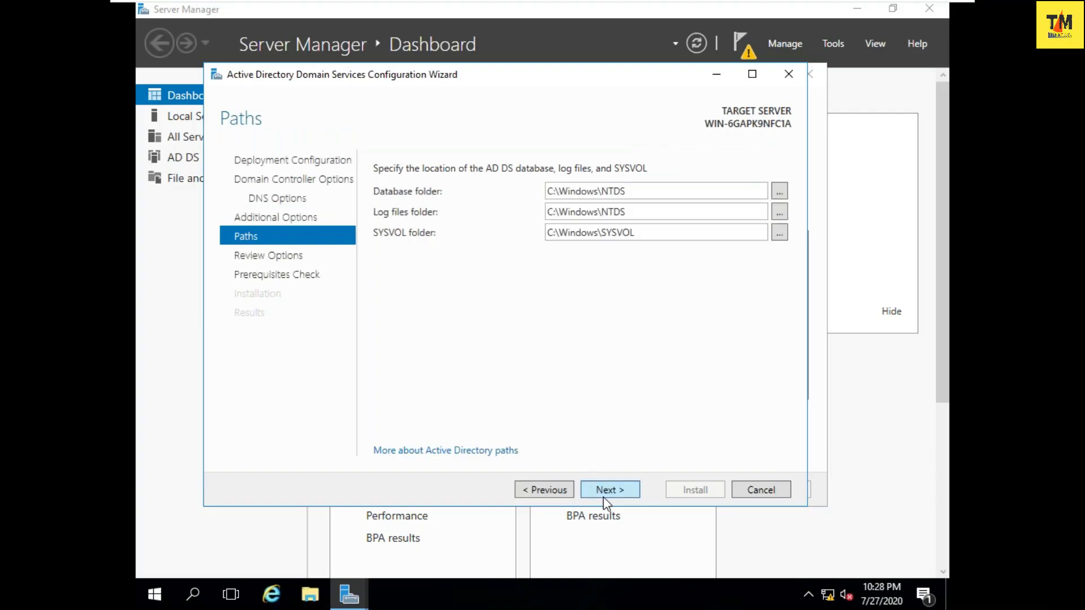
click(602, 497)
click(606, 492)
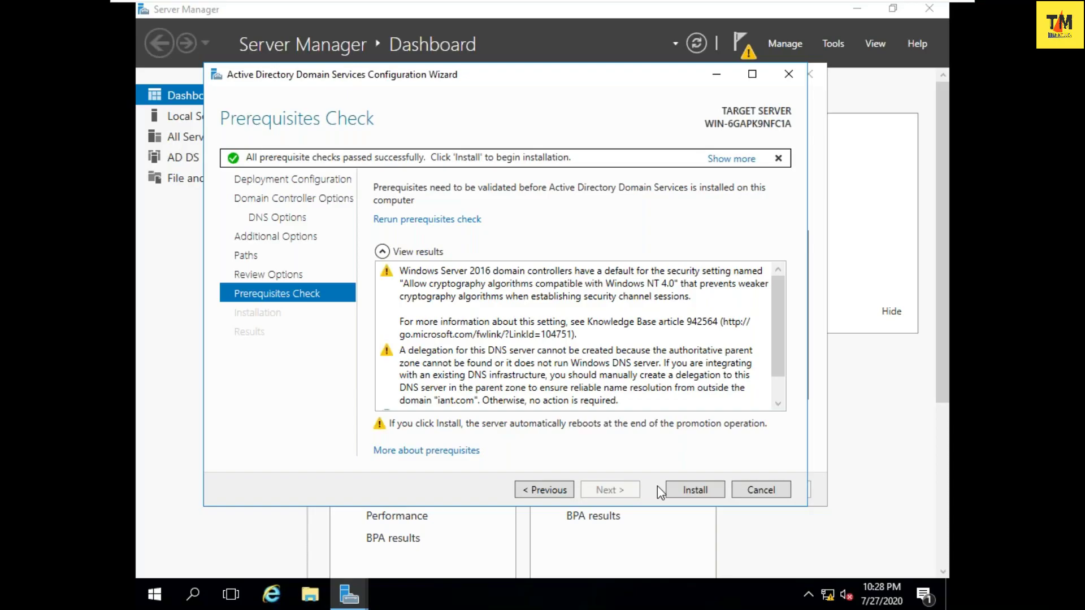
- Install the iant.com domain controller configuration, dismiss the sign-out notice, and close the wizard
click(681, 487)
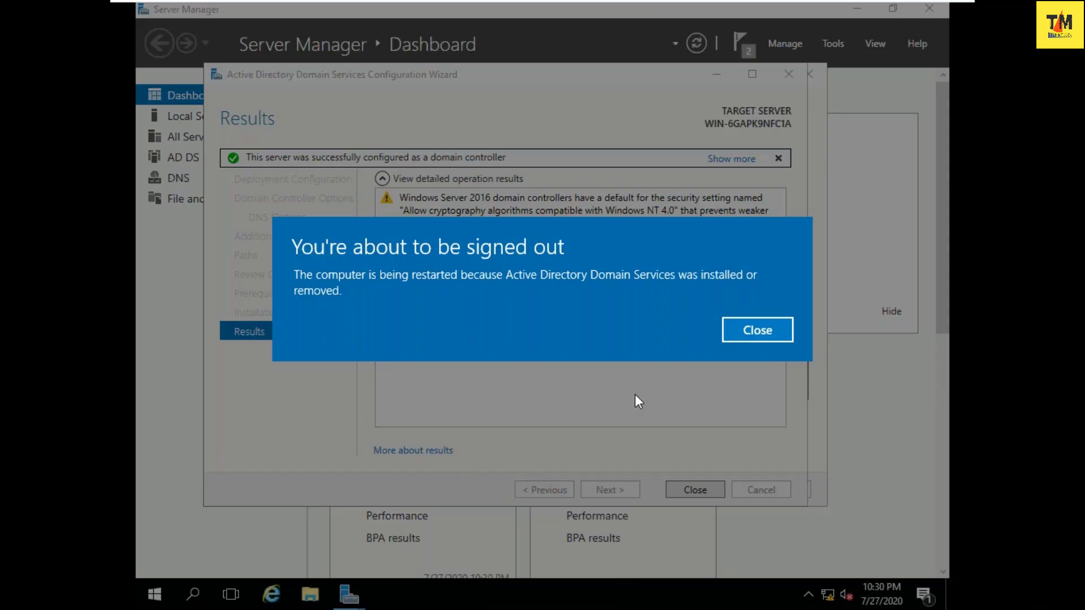
click(741, 335)
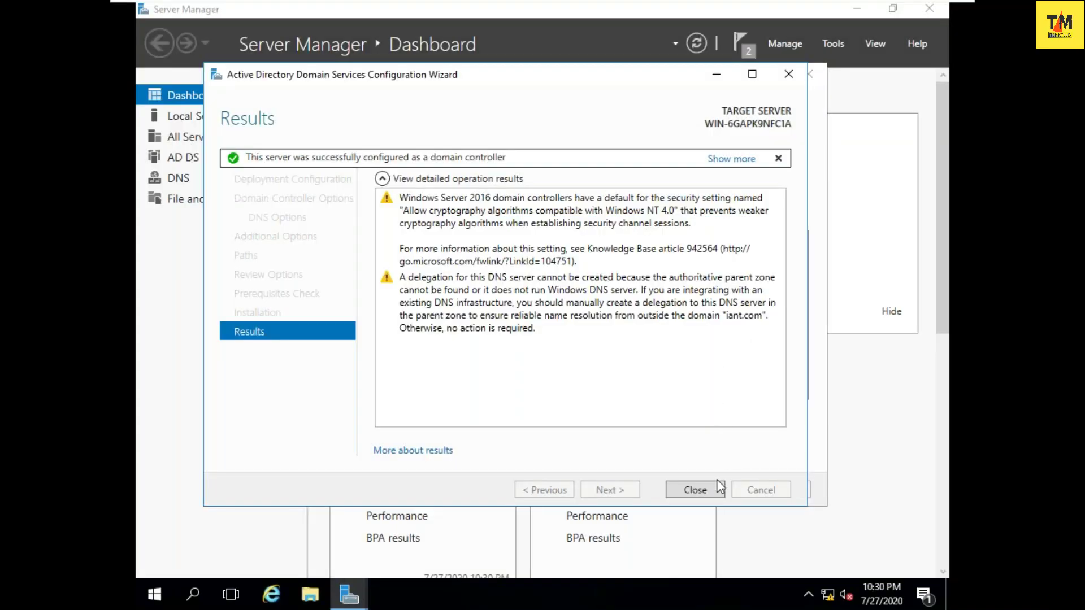
click(703, 489)
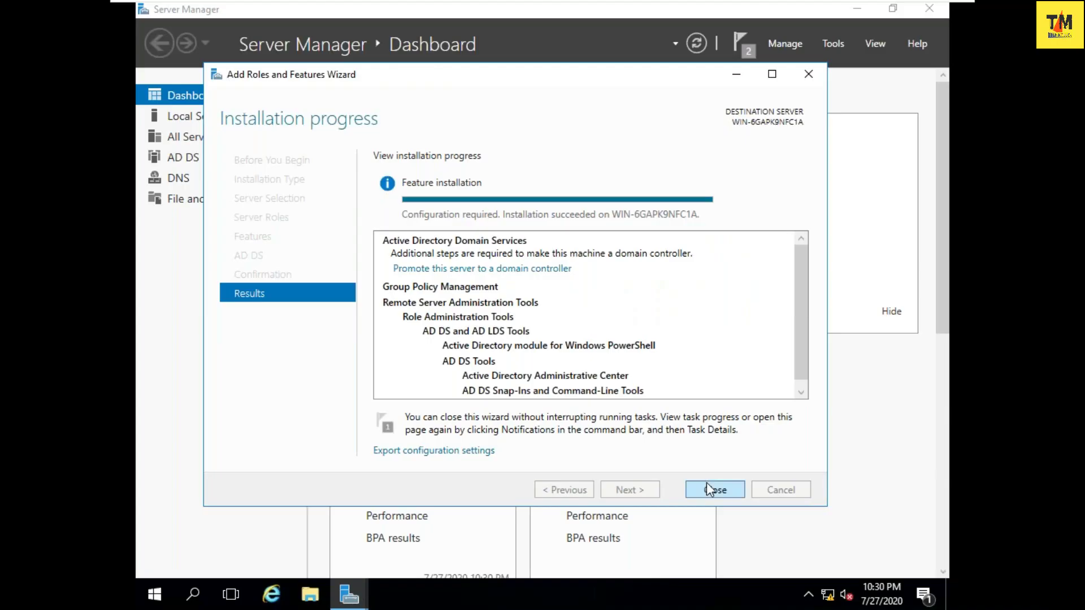
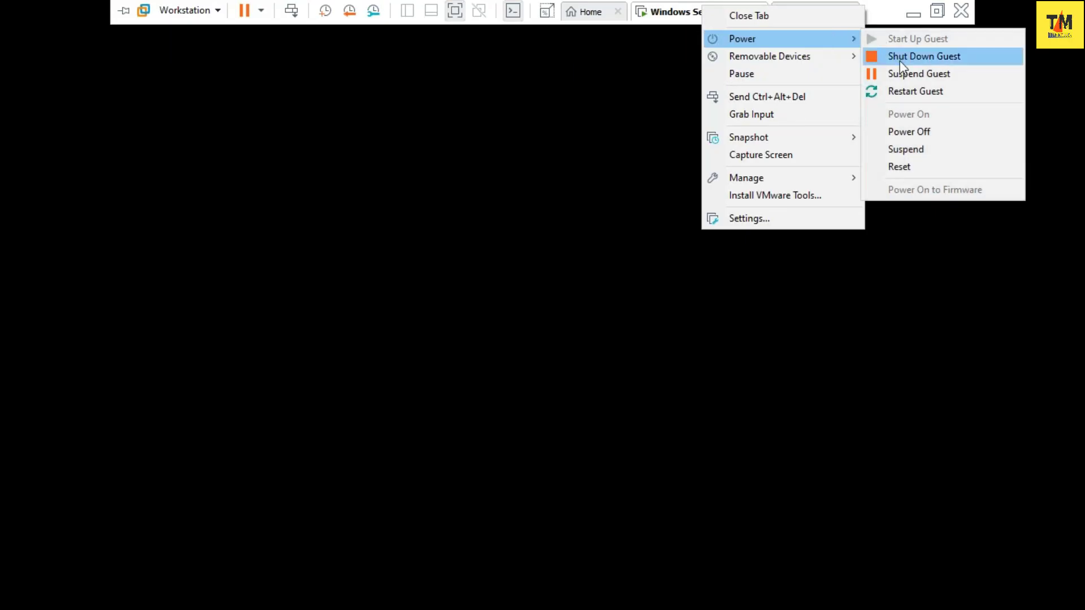
- Restart the Windows Server 2016 guest and dismiss the Removable Devices notice
click(902, 91)
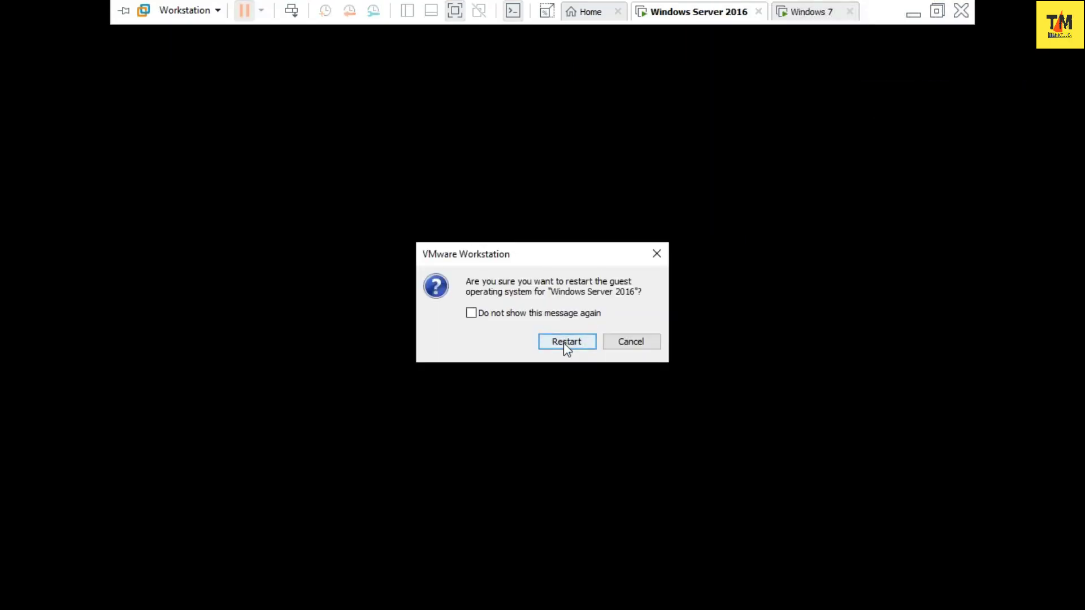
click(564, 342)
click(640, 394)
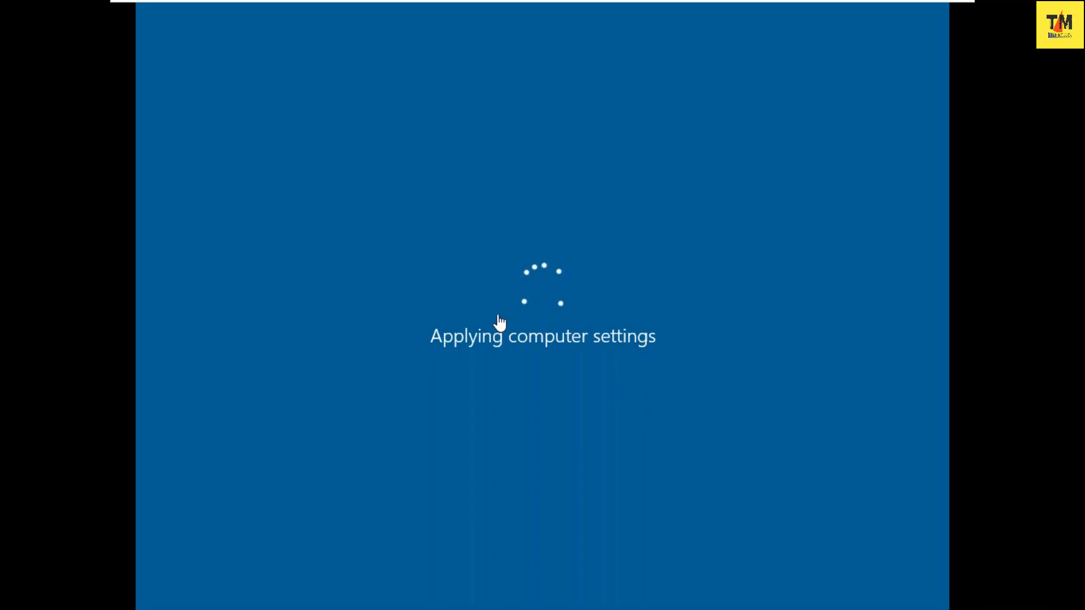
- Minimize the server VM, Notepad and Paint windows to reach the host desktop
mouse_move(773, 1)
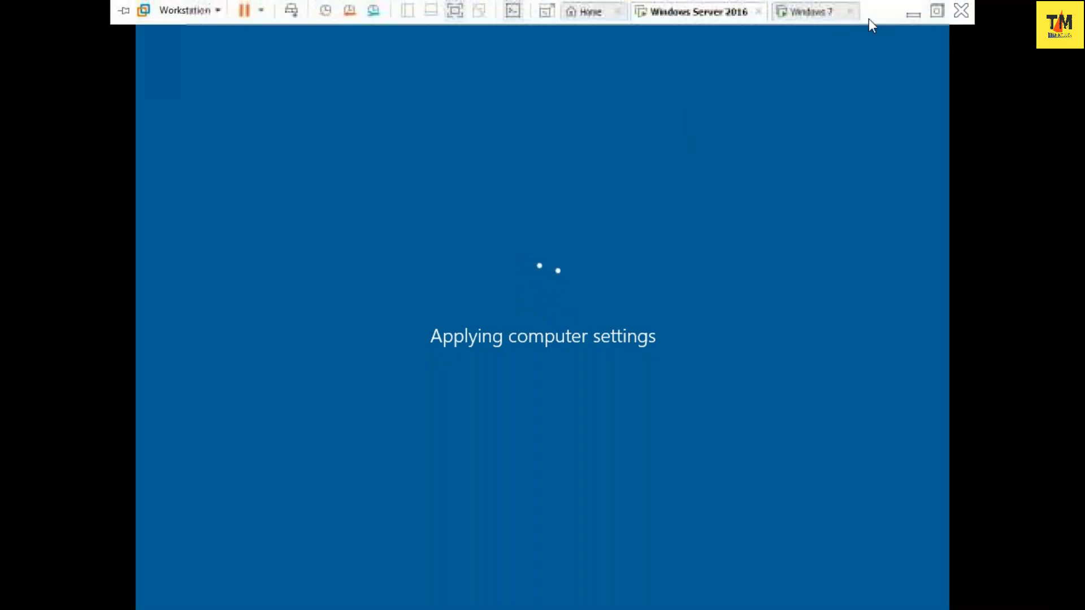
click(908, 15)
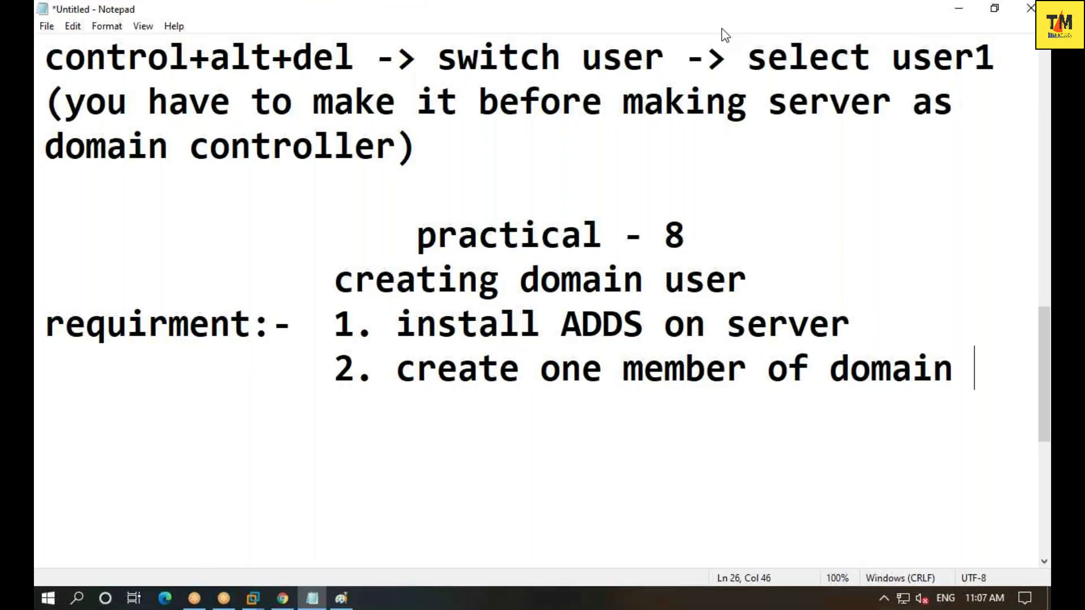
click(252, 599)
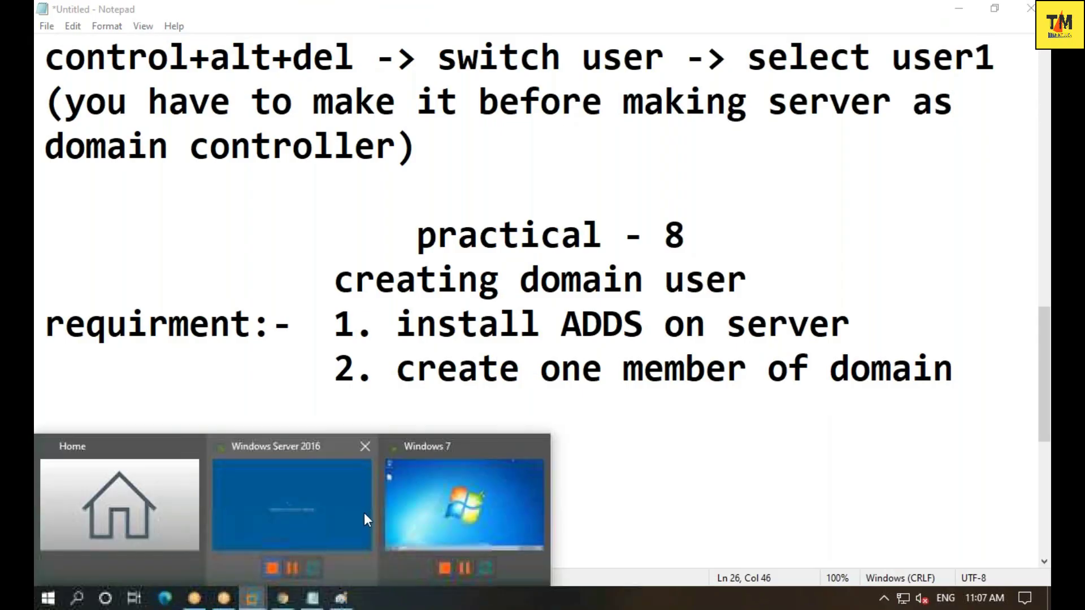
click(332, 500)
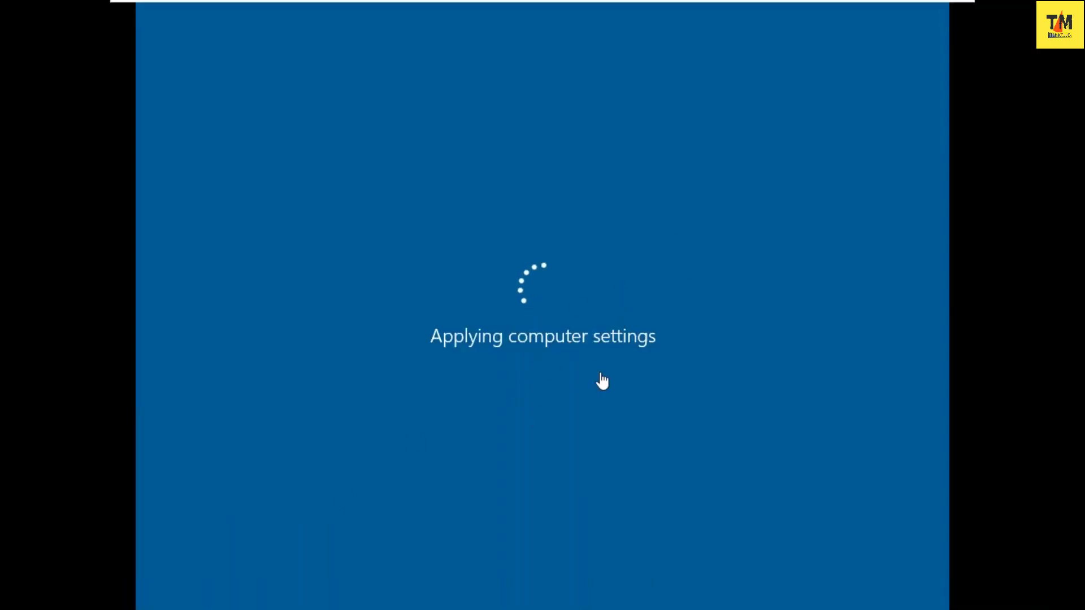
mouse_move(770, 5)
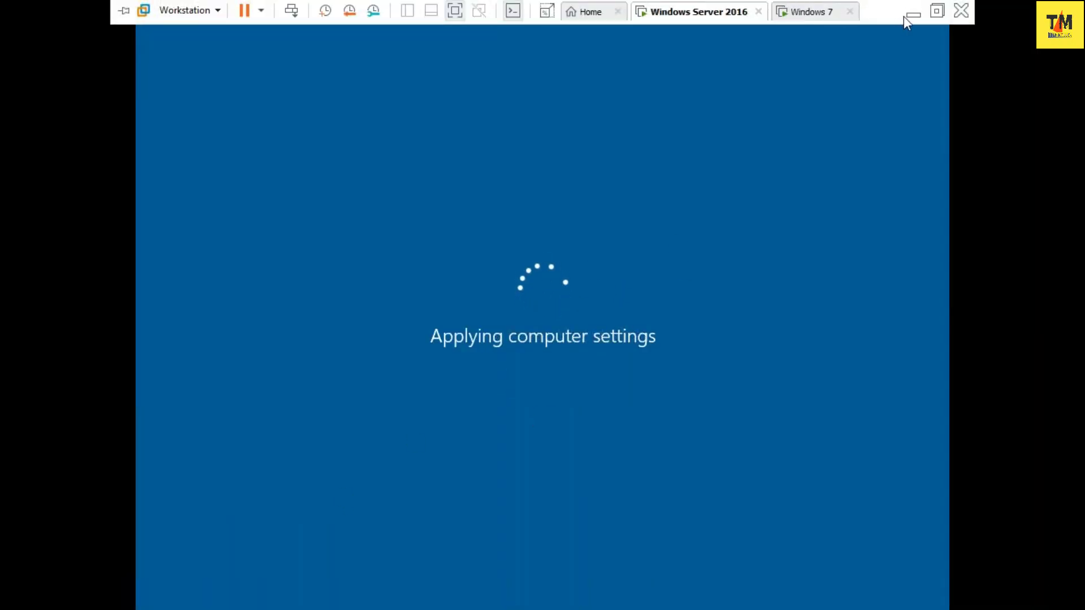
click(912, 14)
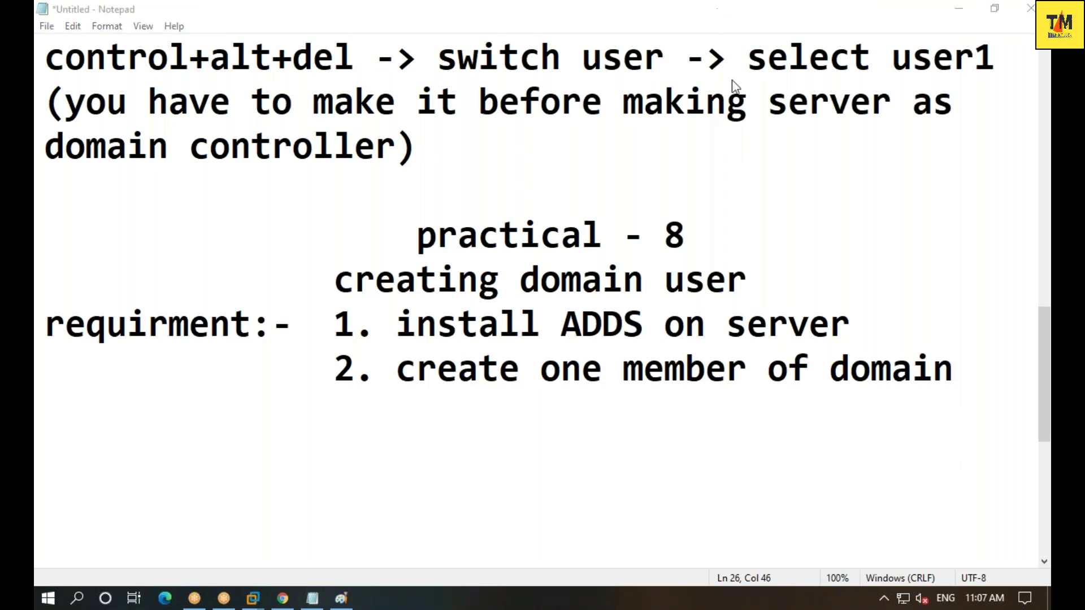
click(958, 10)
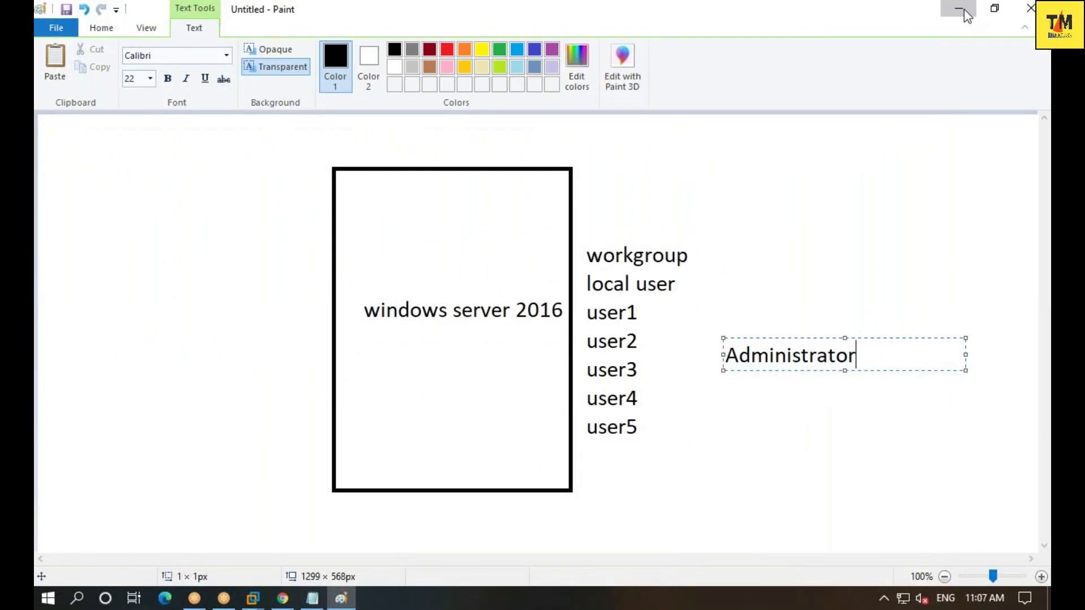
click(958, 9)
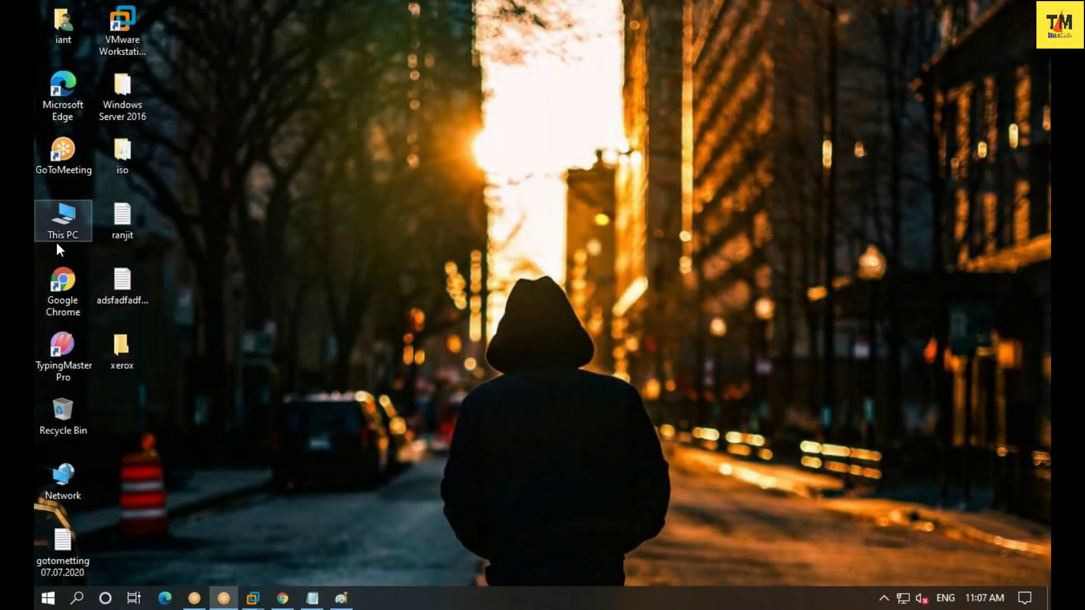
- Launch Google Chrome from the desktop, close it, and return to the Windows Server 2016 VM
click(56, 295)
double_click(58, 295)
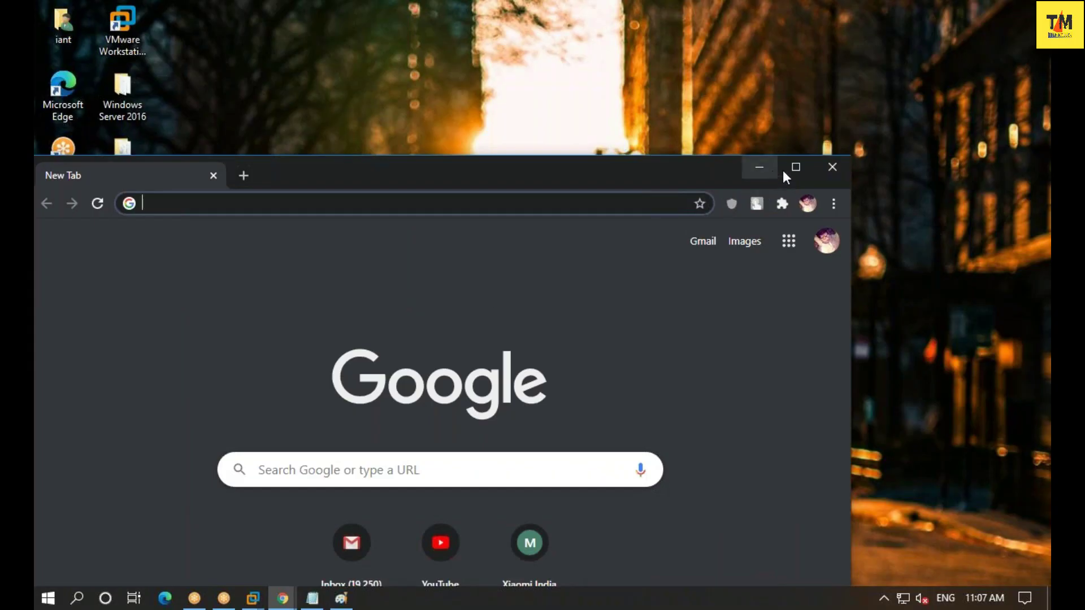
click(827, 166)
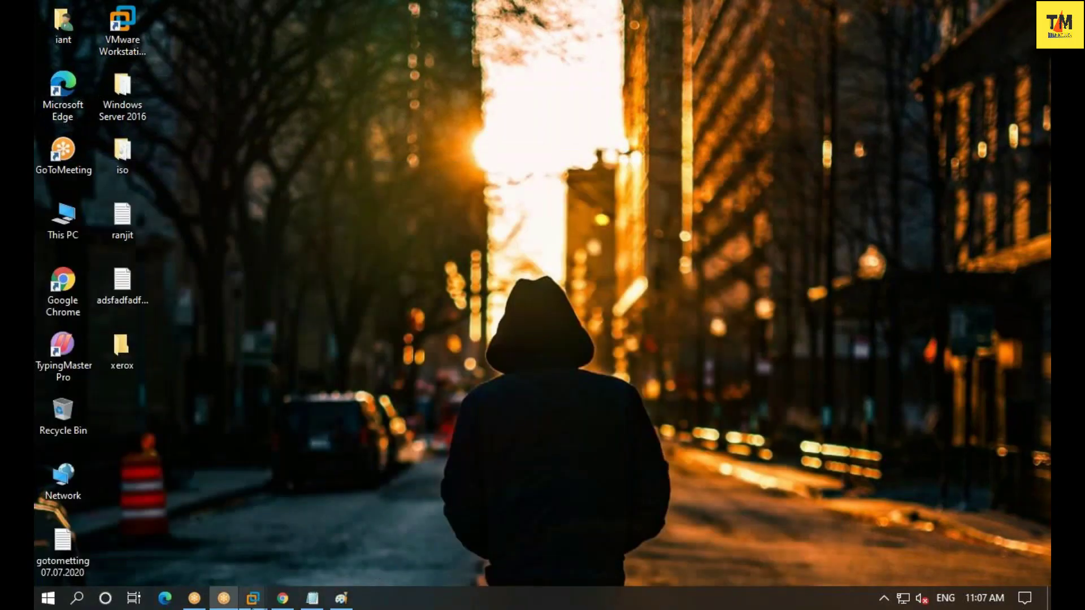
mouse_move(252, 600)
click(303, 513)
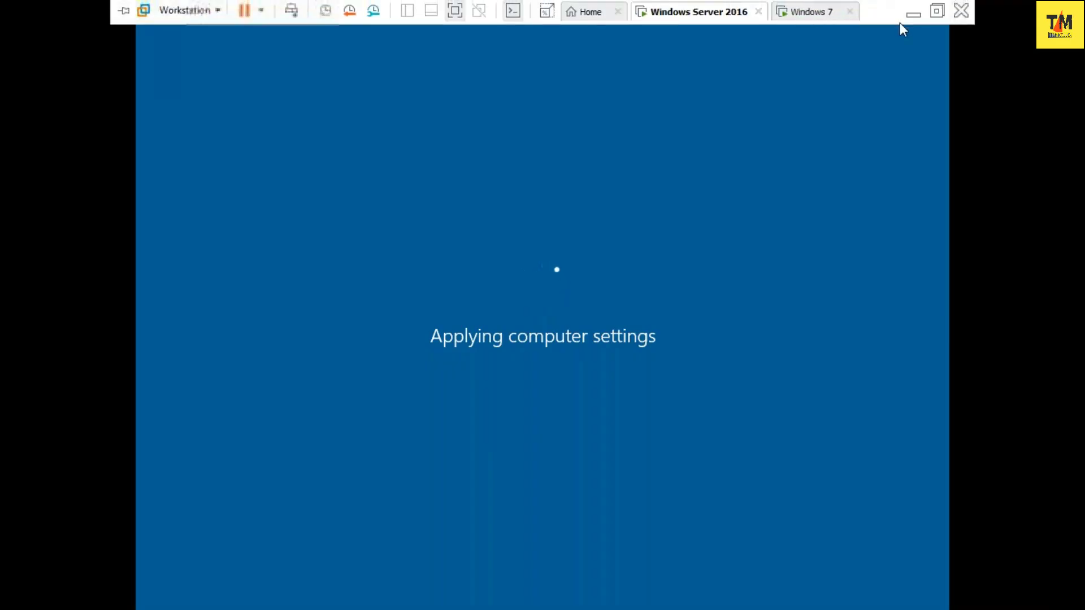
- Minimize the VM again, refresh the host desktop twice, and bring the Notepad notes forward
click(911, 15)
right_click(599, 208)
click(628, 256)
right_click(471, 266)
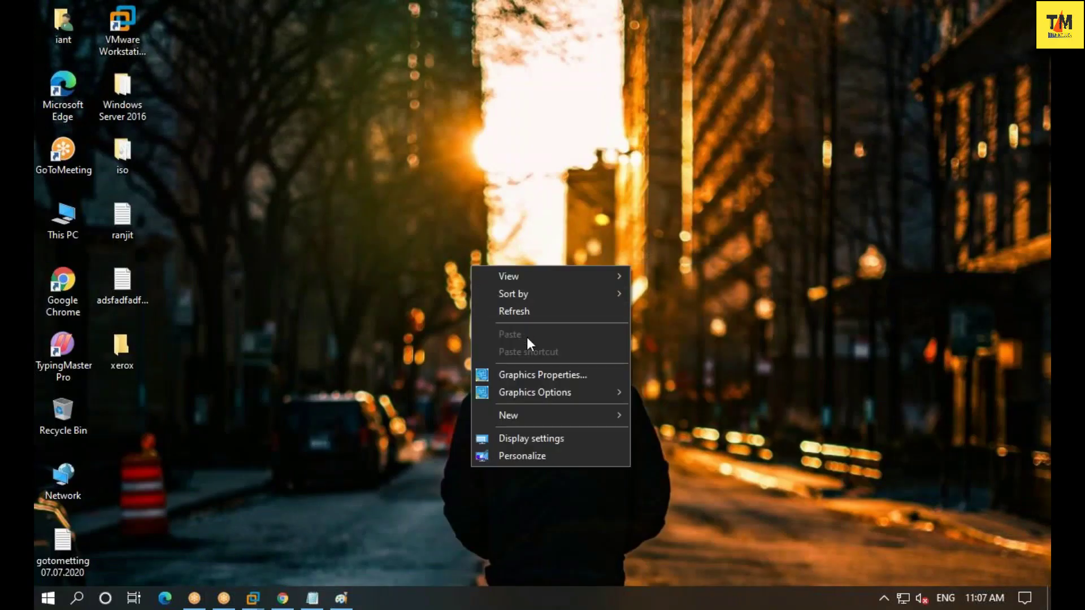
click(524, 310)
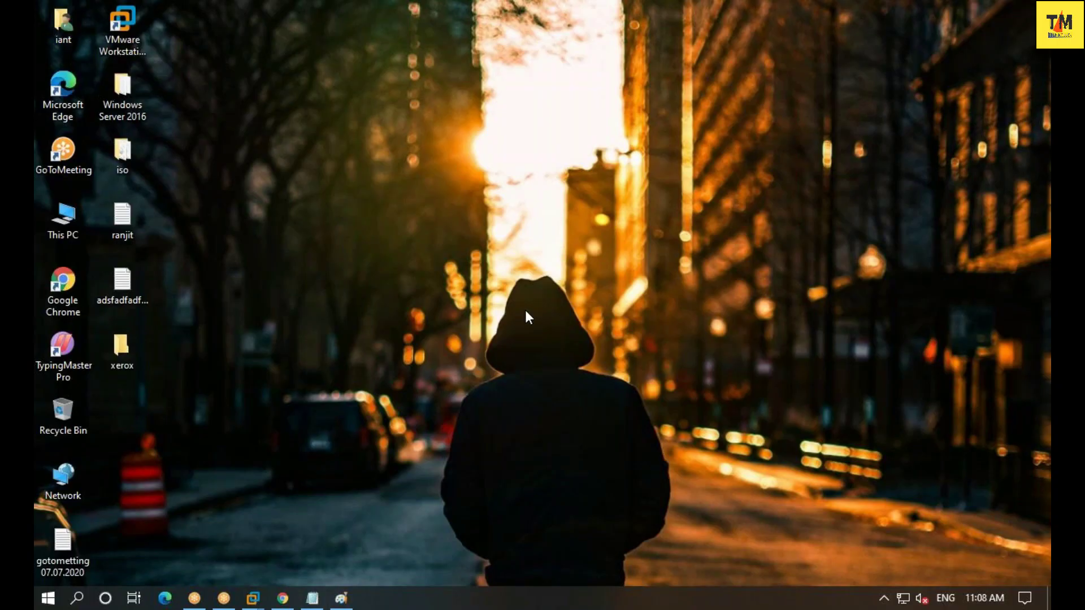
key(super+r)
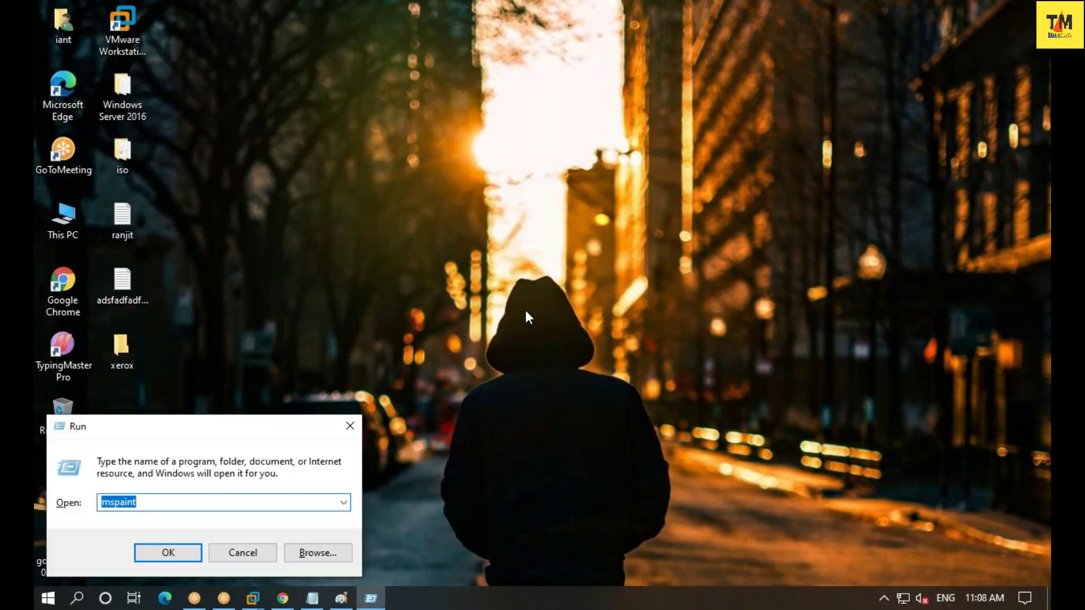
text(f)
click(313, 598)
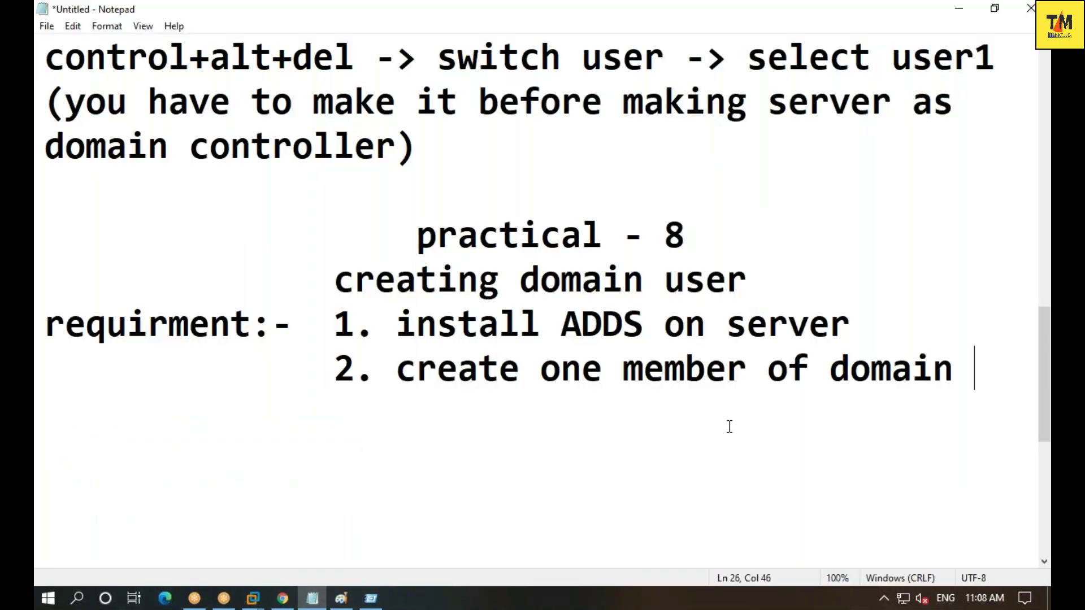
- Add note lines 'fsb (front side bus)', 'mhz' and 'slot' below the earlier notes
key(Return)
key(Return)
key(Return)
key(Return)
key(Return)
key(Return)
key(Return)
key(Return)
key(Return)
key(Return)
key(Return)
key(Return)
key(Return)
key(Return)
key(Up)
key(Up)
key(Up)
key(Up)
key(Up)
key(Up)
key(Up)
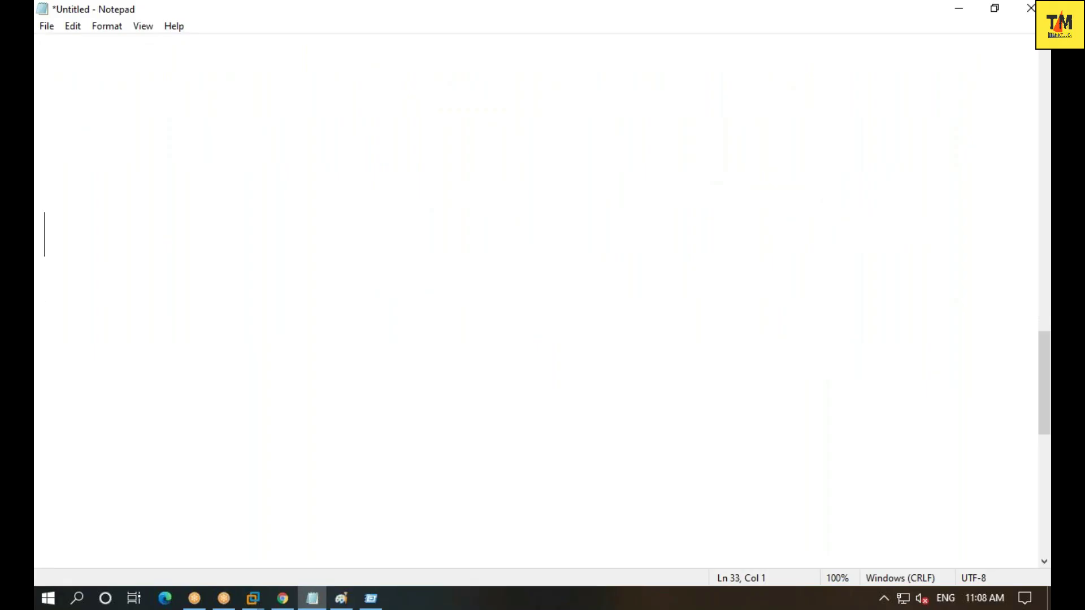
text(fsb )
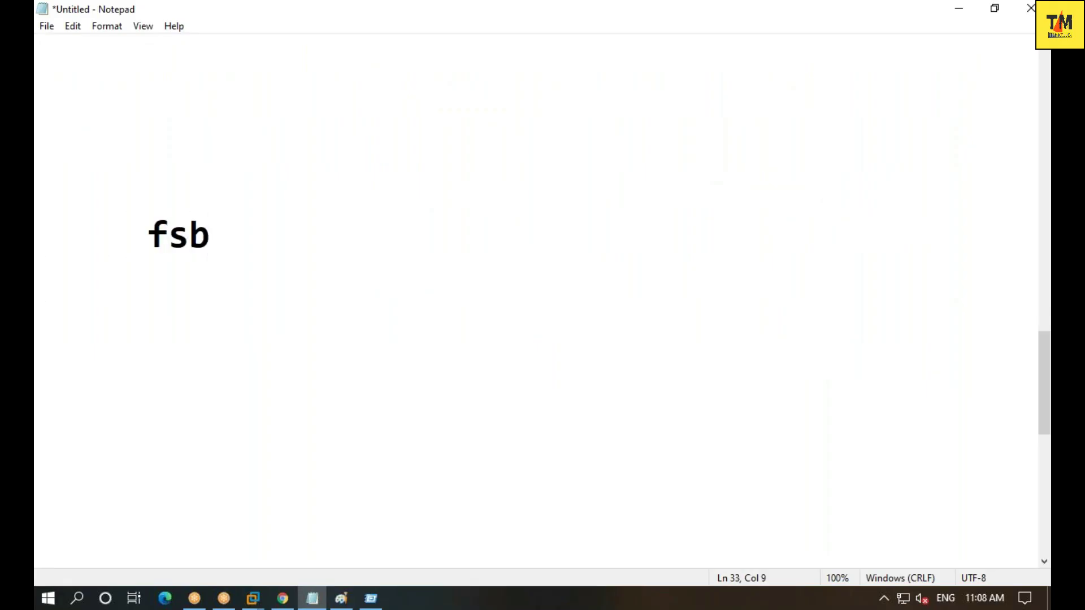
text(())
click(249, 235)
text(front side bus)
click(561, 234)
key(Return)
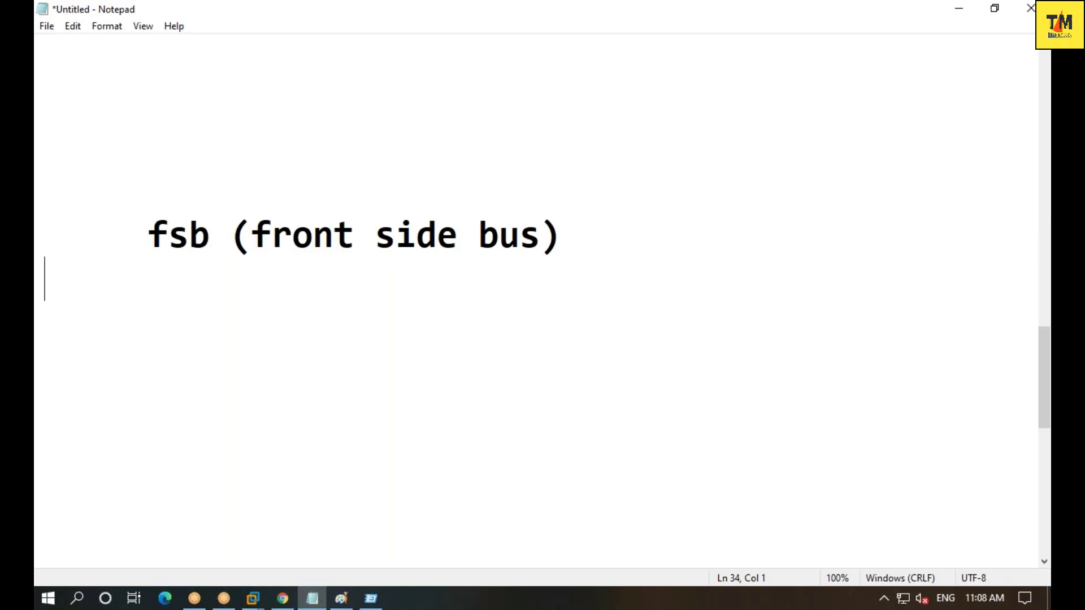
text(mhz)
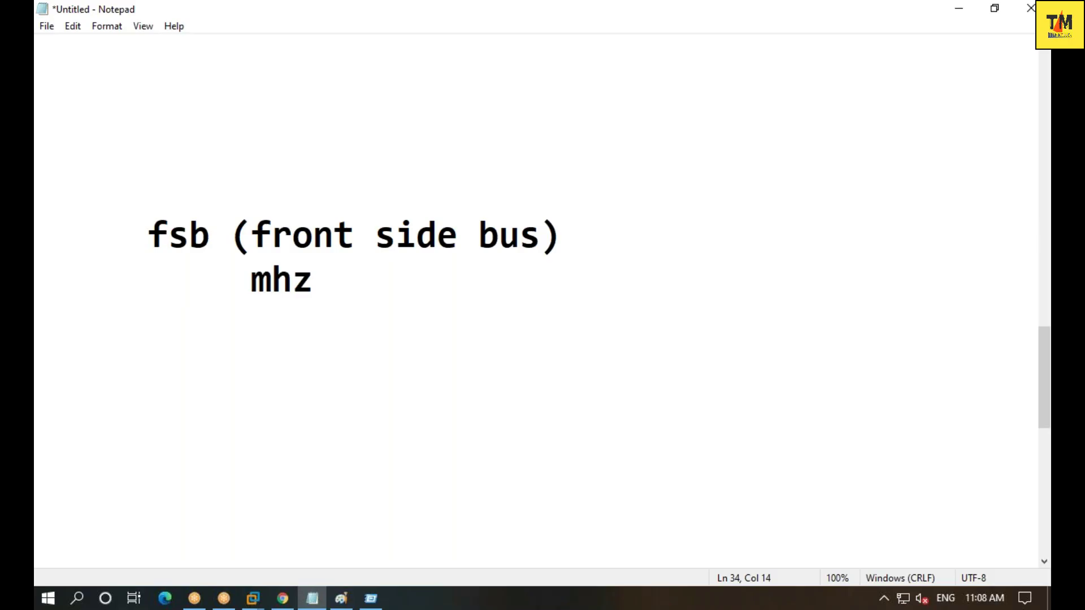
key(Return)
text(slot)
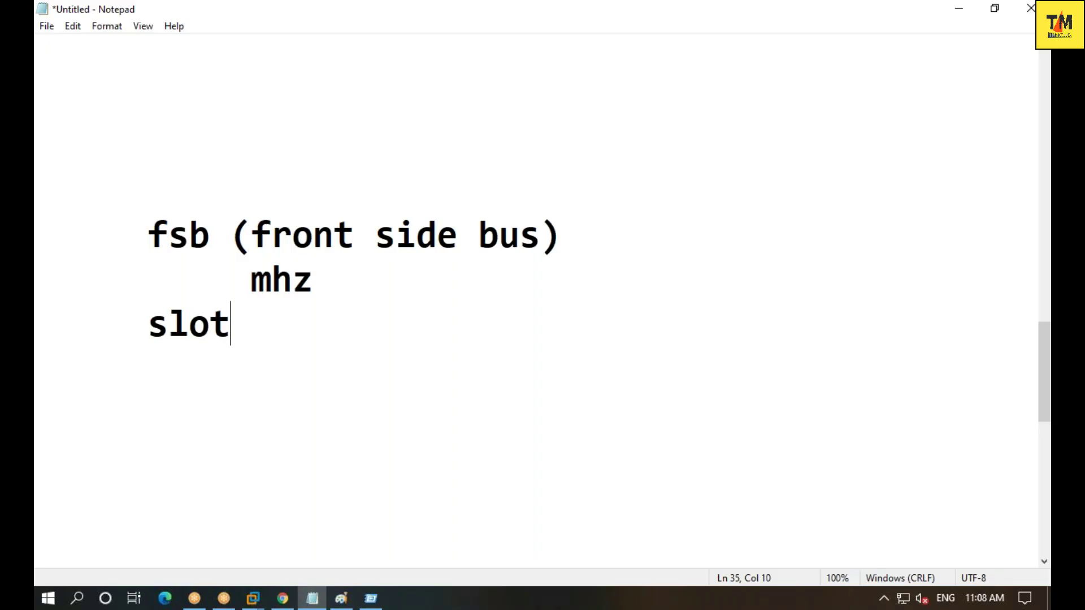
key(super+r)
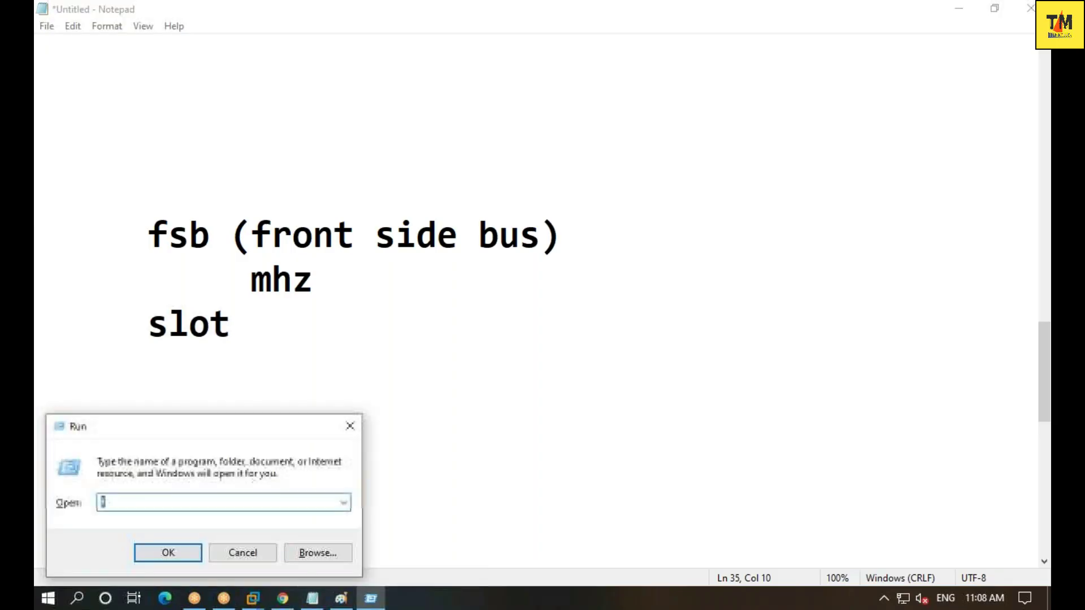
- Run taskmgr and view memory details: 16.0 GB DDR3, 1600 MHz, 2 of 4 slots used
text(task)
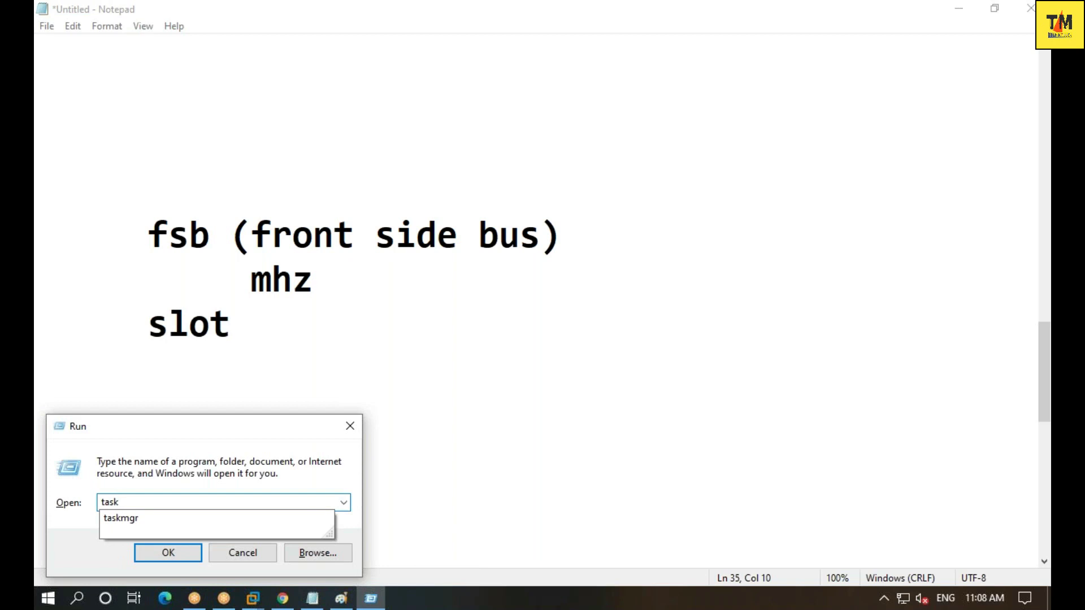
key(Down)
key(Return)
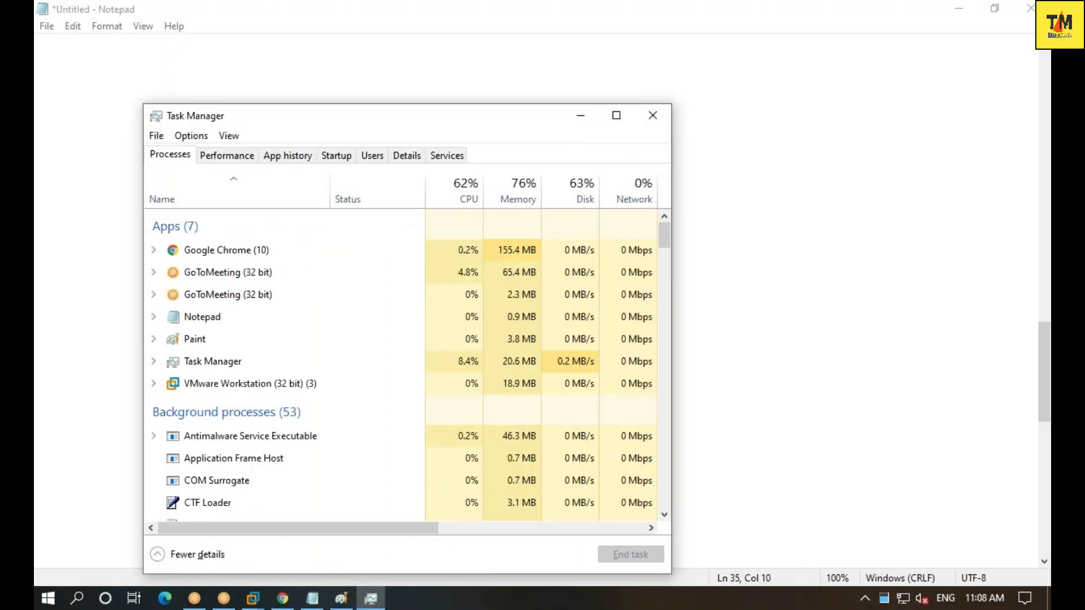
click(240, 157)
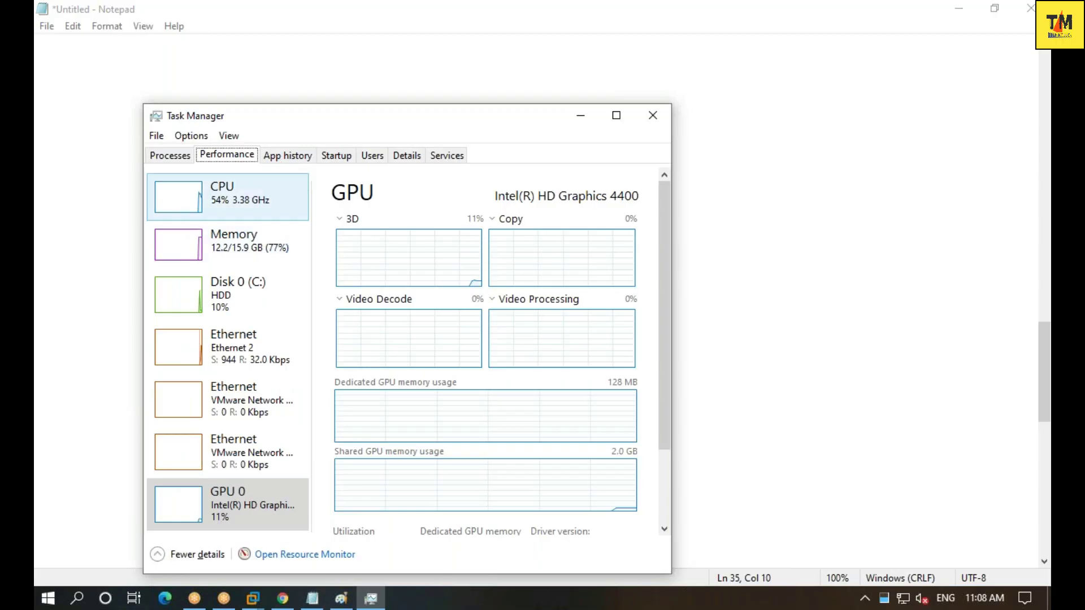
click(226, 248)
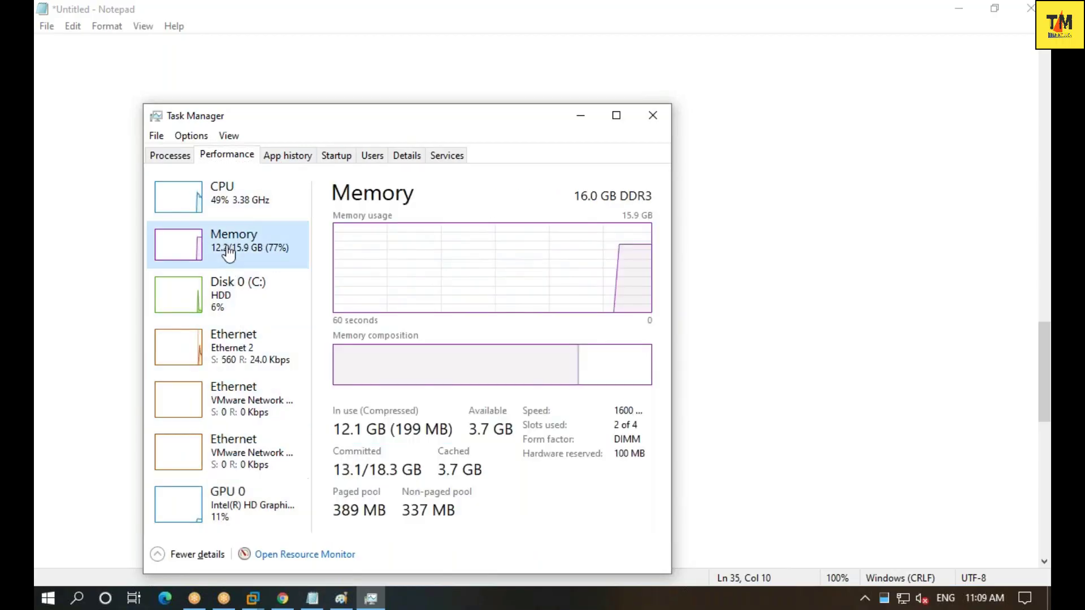
click(616, 116)
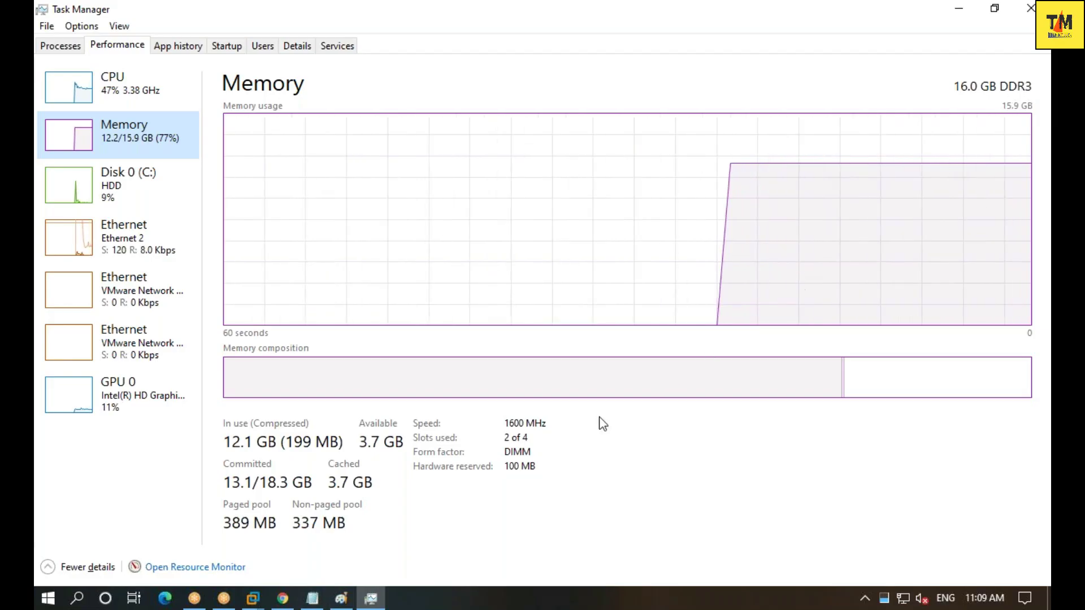
click(511, 430)
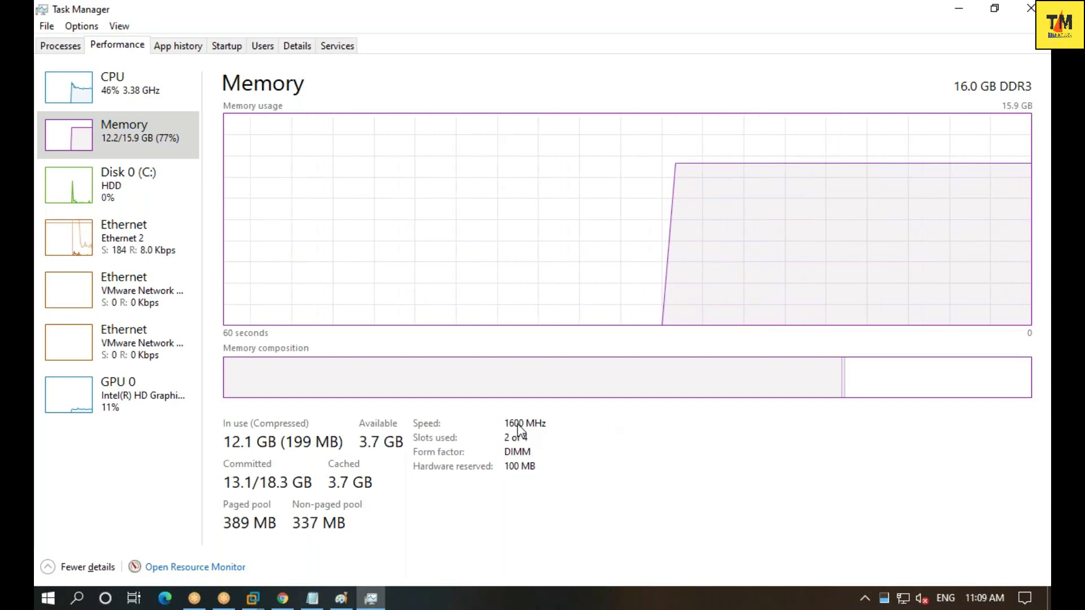
click(312, 599)
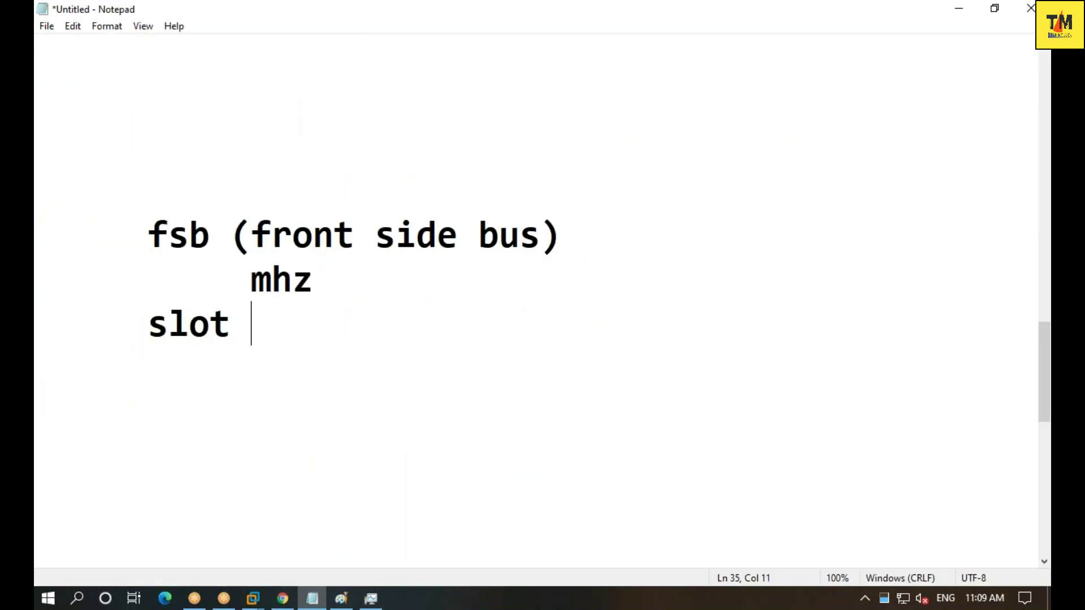
- Add the note line 'ddr3 1333mhz 2gb 2slot 1/2' and return to Task Manager's Memory page
key(Return)
text(ddr)
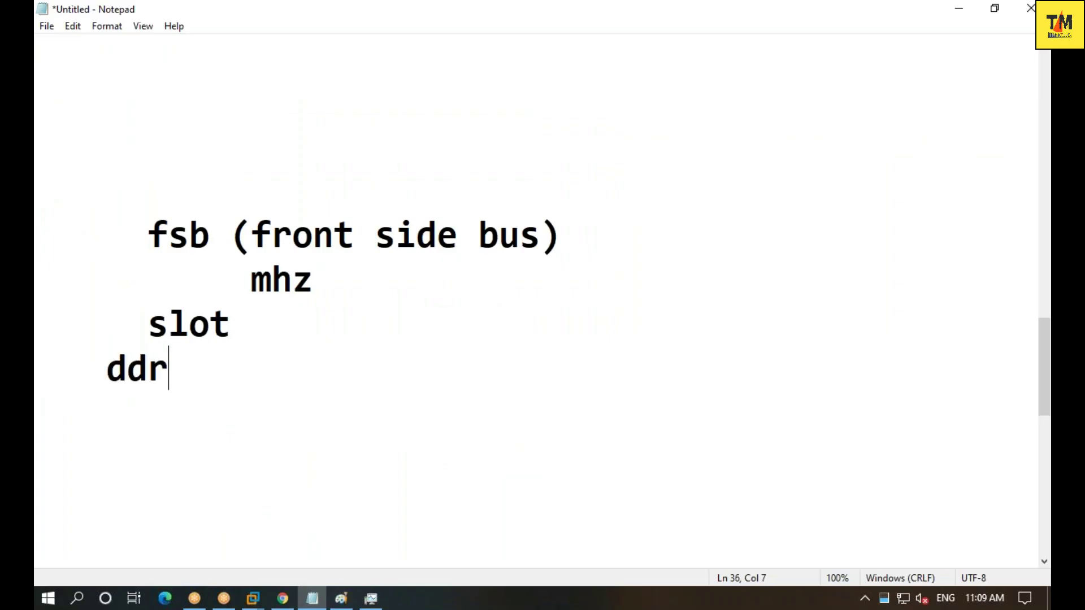
text(3  1333mhz)
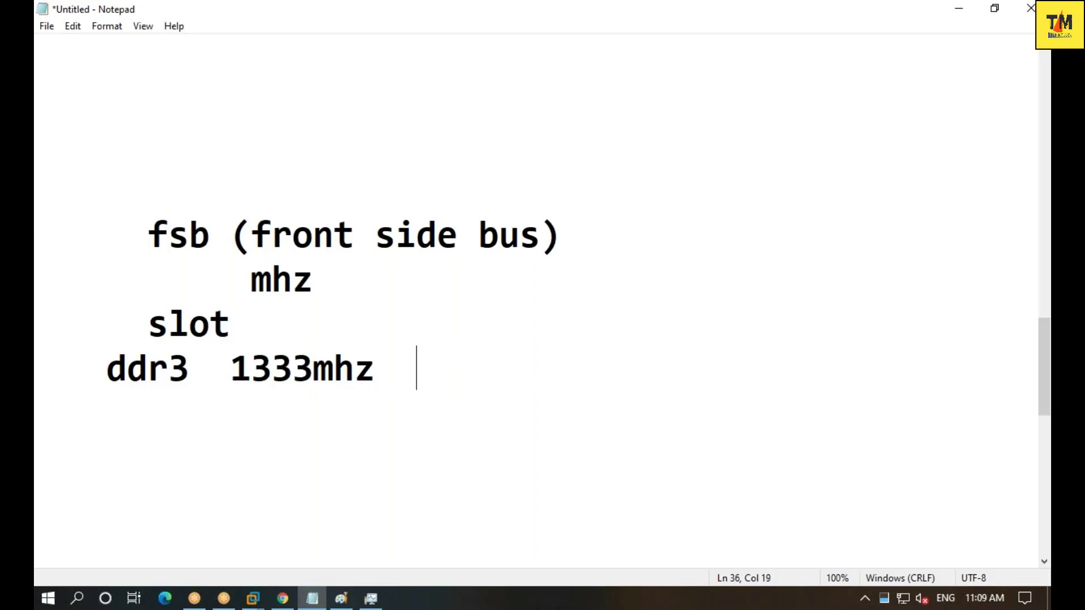
text(  2gb)
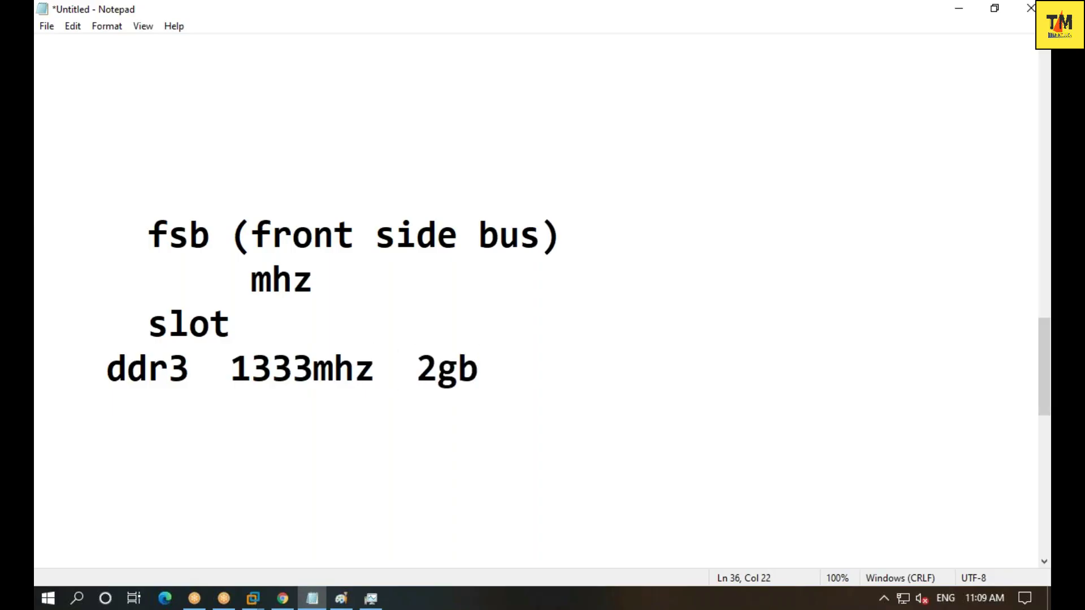
key(Return)
key(BackSpace)
text(2slot)
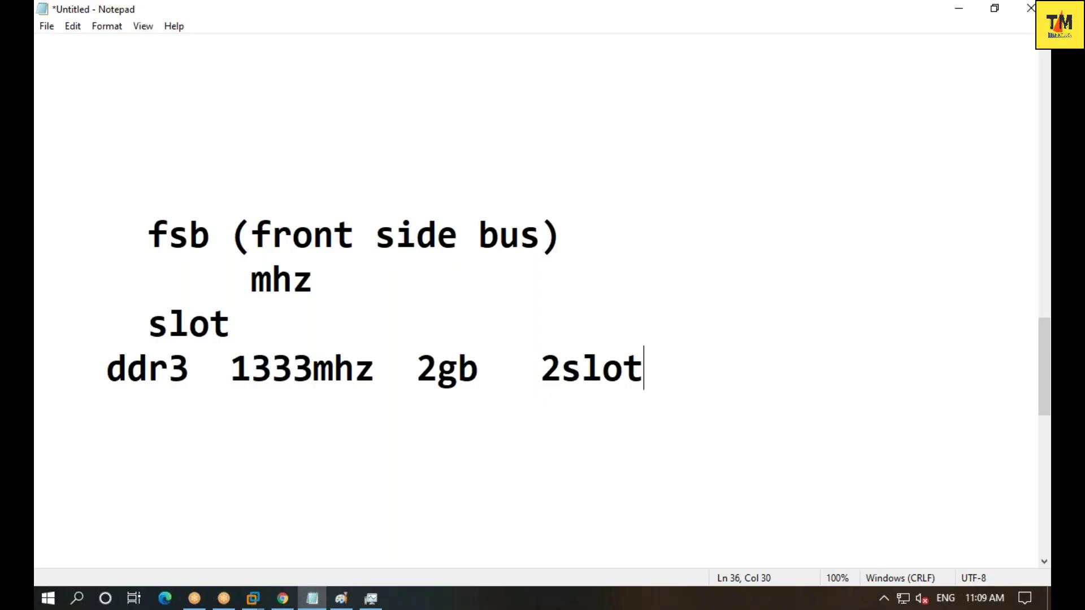
text(    1/2)
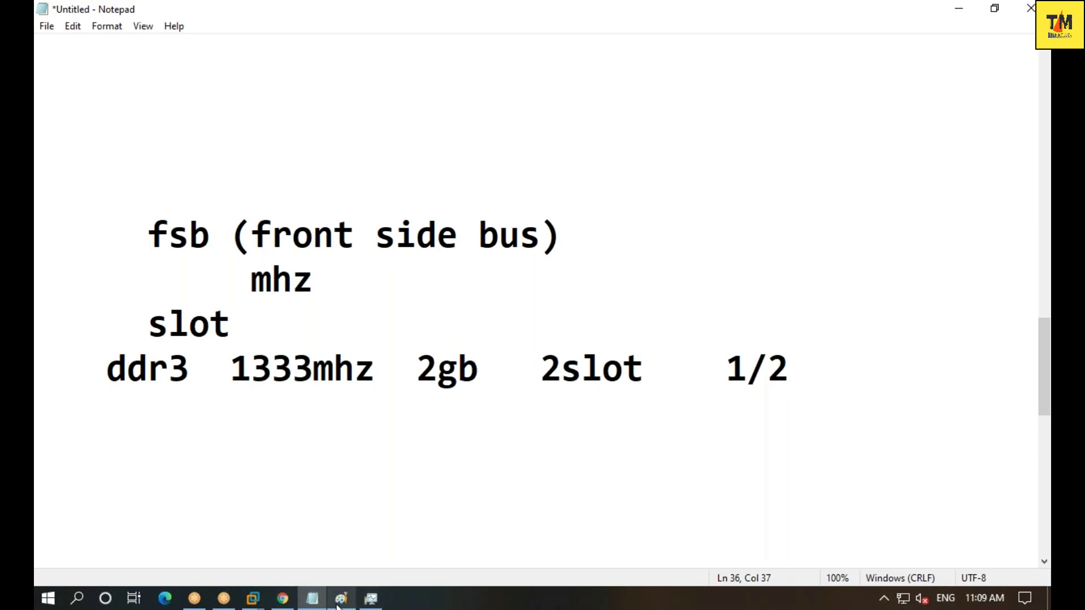
click(370, 598)
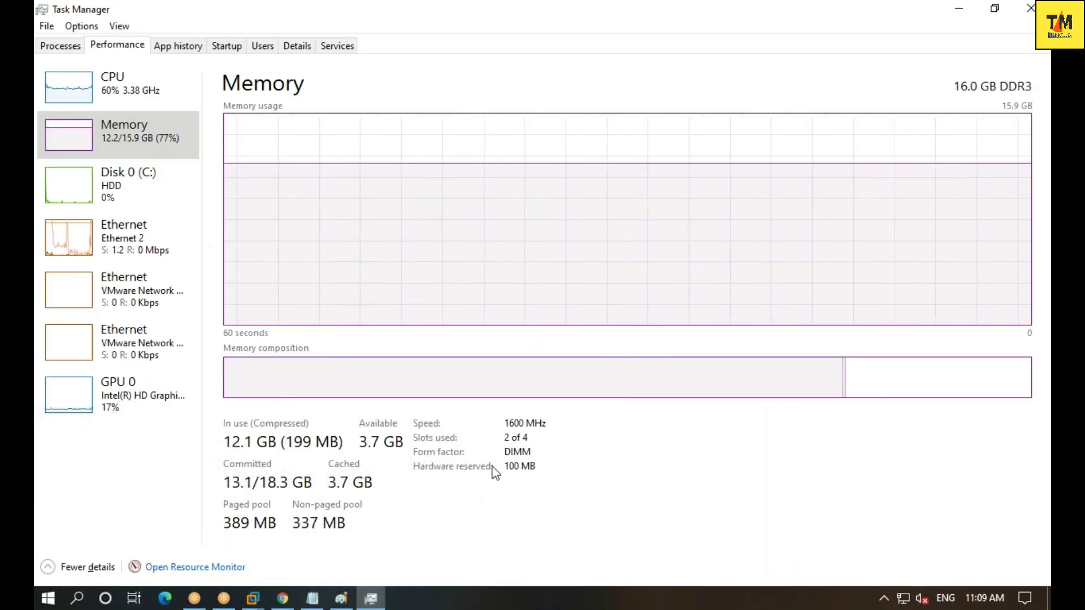
- Check the 'Slots used: 2 of 4' tooltip in Task Manager, then return to the Notepad notes
mouse_move(506, 438)
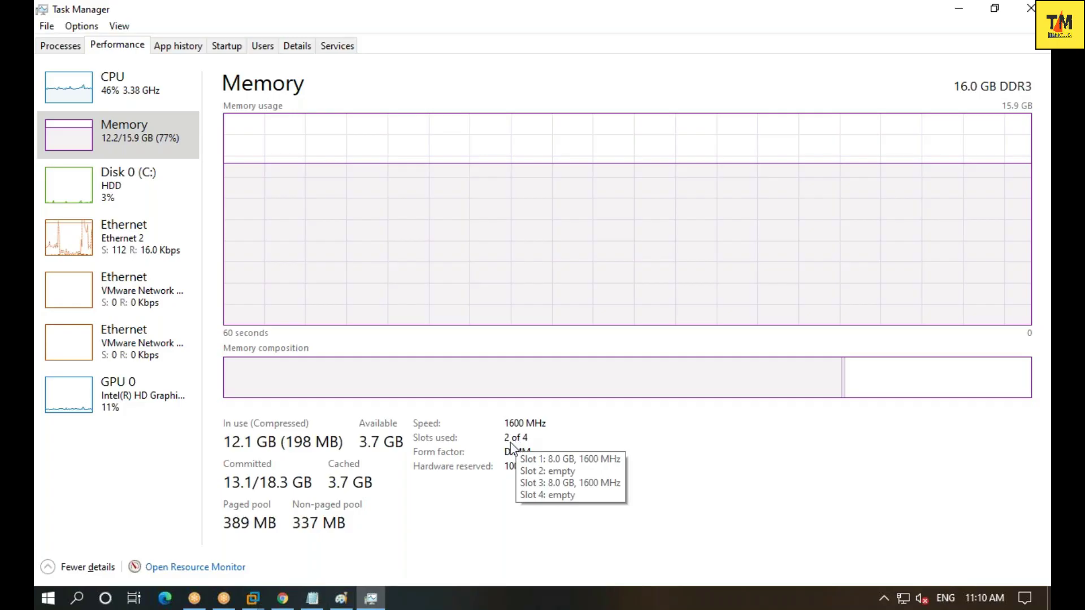
click(313, 598)
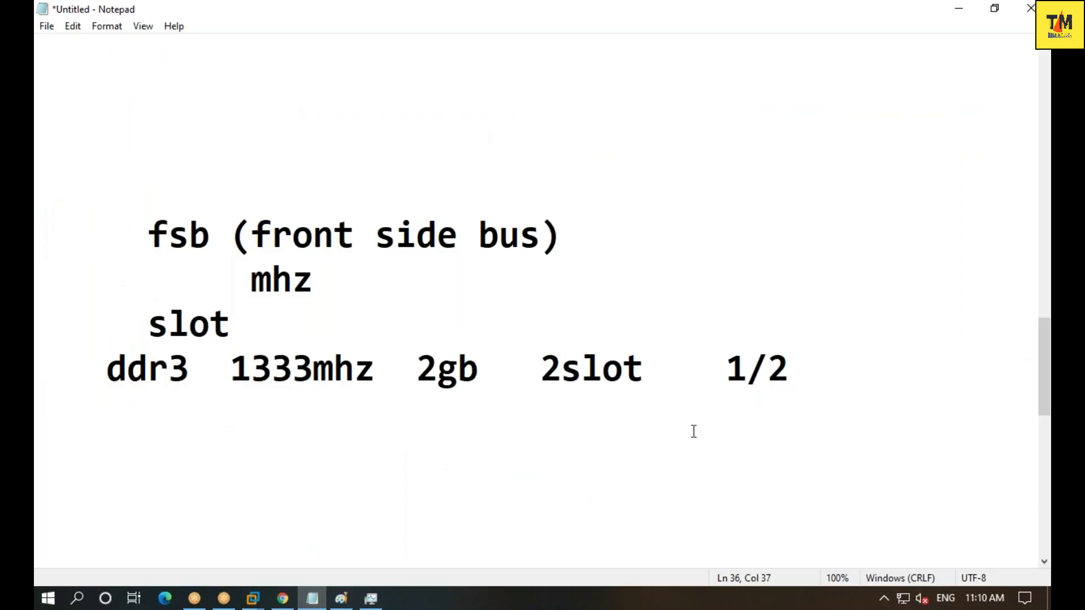
- Change the slot count on the ddr3 line from 1/2 to 2/2
key(Return)
key(Left)
key(Left)
key(Left)
key(BackSpace)
text(2)
key(Right)
key(Right)
- Add a second 'ddr3 1333mhz' line and begin a 'p-4 -' RAM line
key(Return)
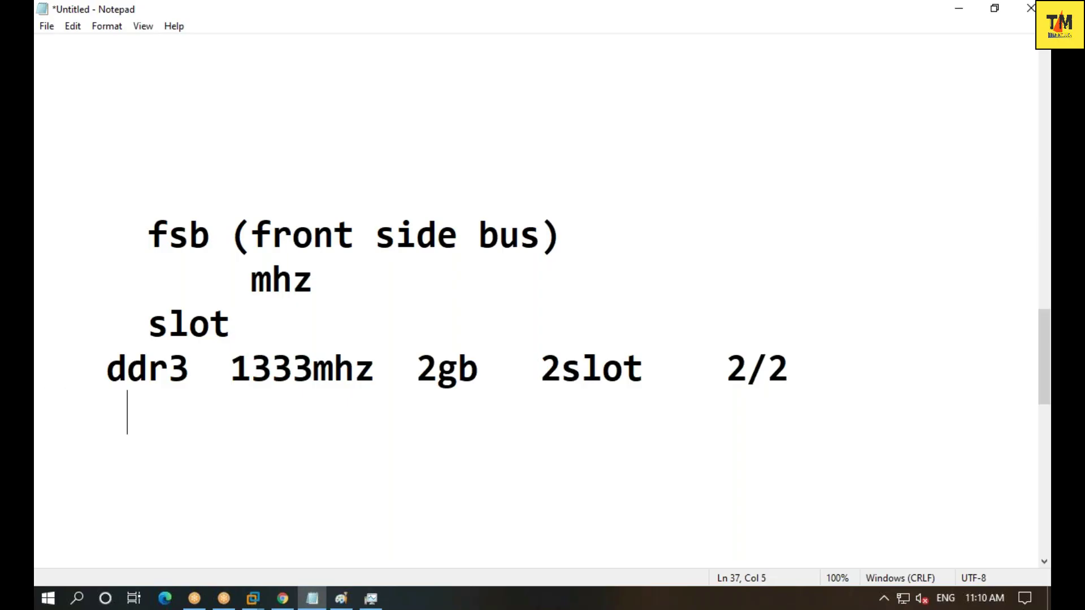
key(BackSpace)
text(ddr2)
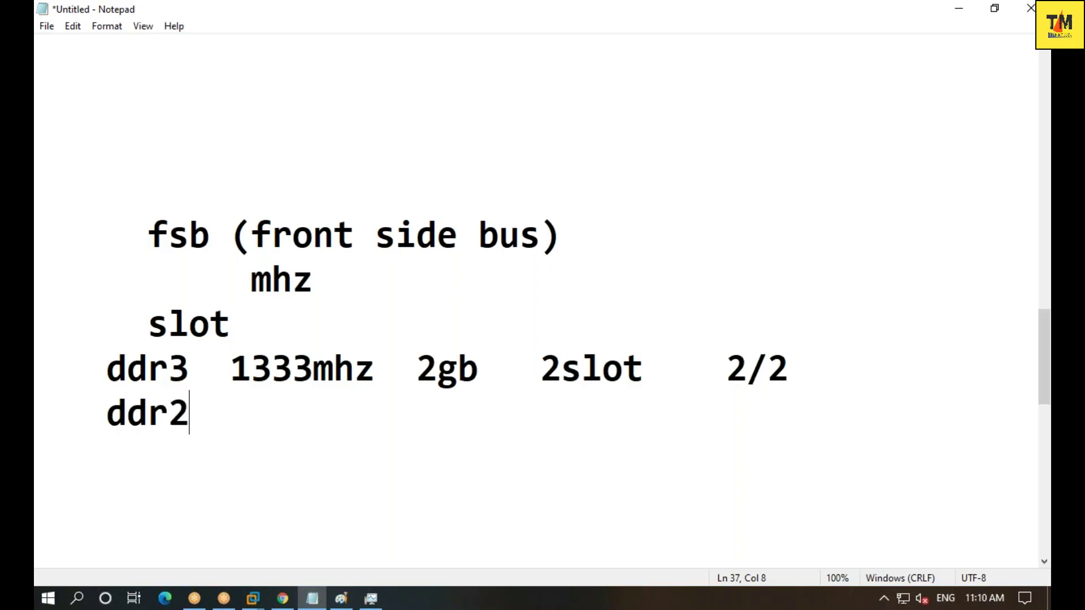
key(BackSpace)
text(3  133)
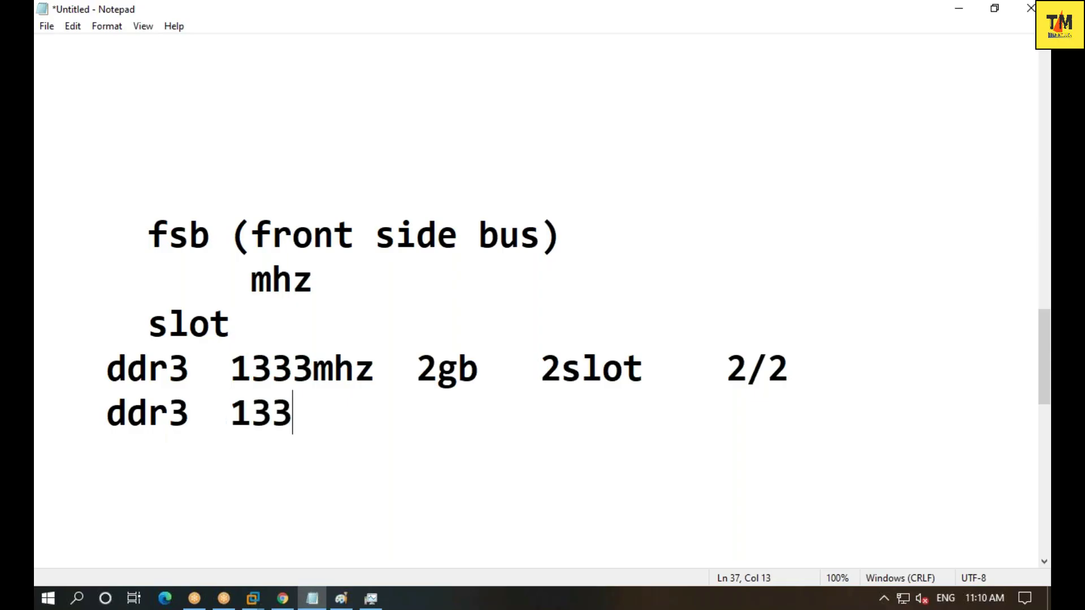
text(3mhz)
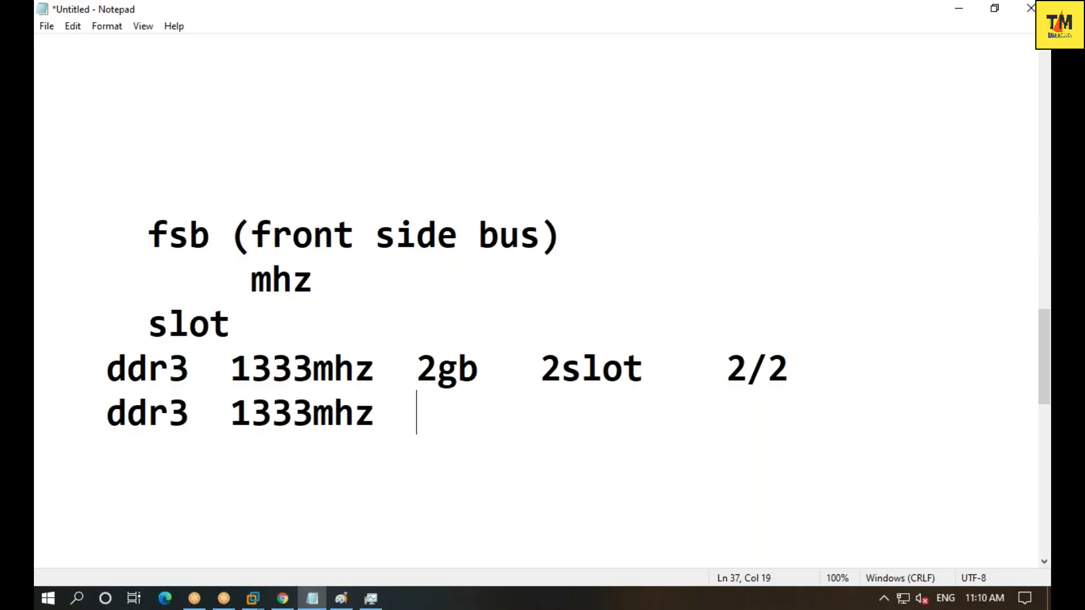
key(Return)
text(p-4  )
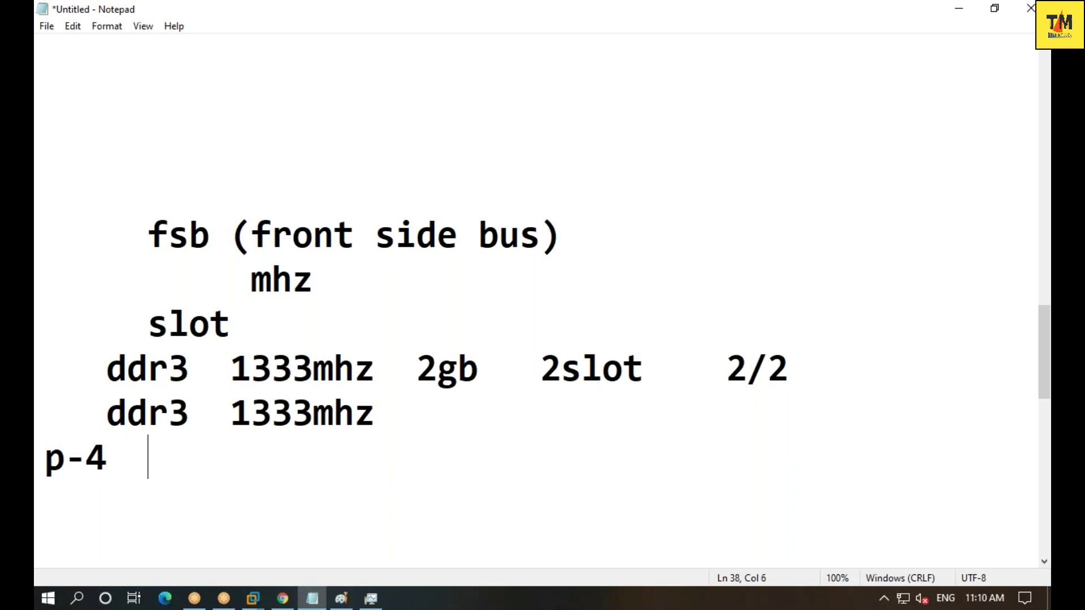
text(- 4gb)
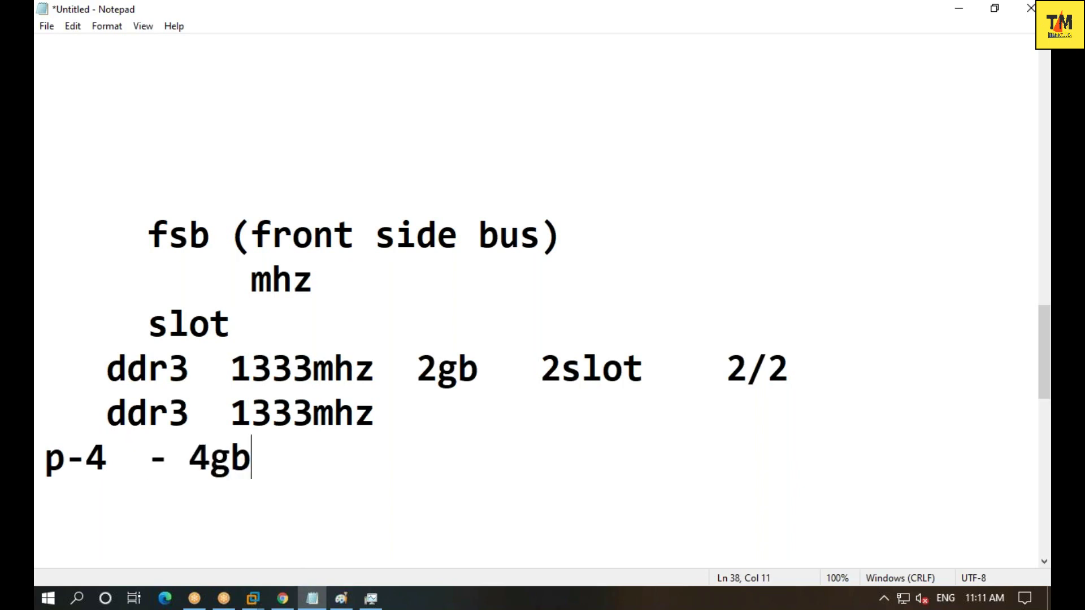
key(BackSpace)
key(BackSpace)
key(BackSpace)
text(6)
key(BackSpace)
- Finish 'p-4 - 8gb' and list i3 - 16gb, i5 - 32gb, i7 - 128gb, i9 - 256gb
text(8gb)
key(Return)
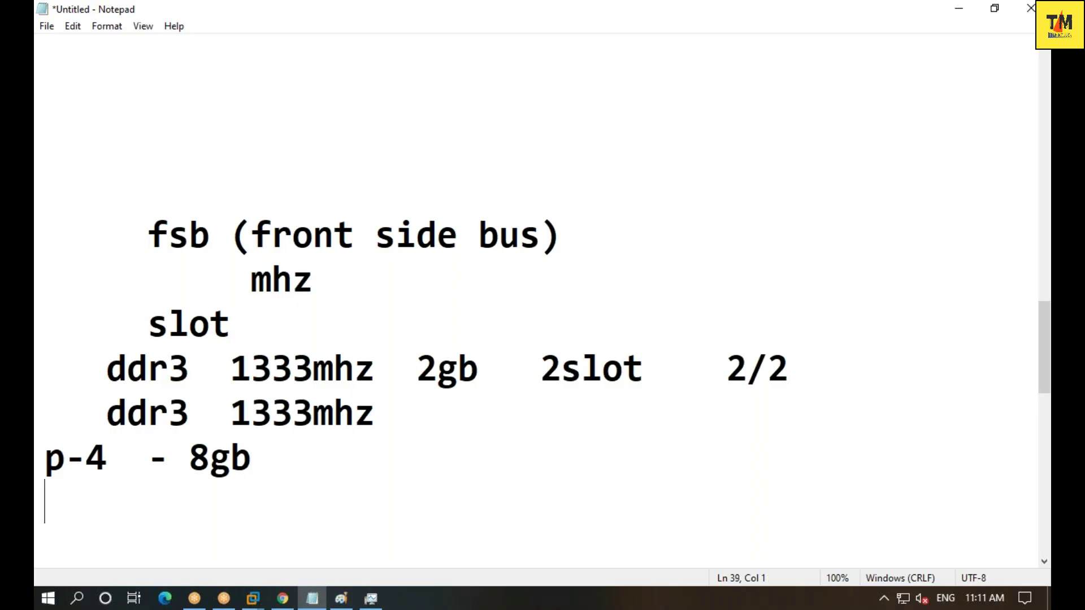
text(i3 )
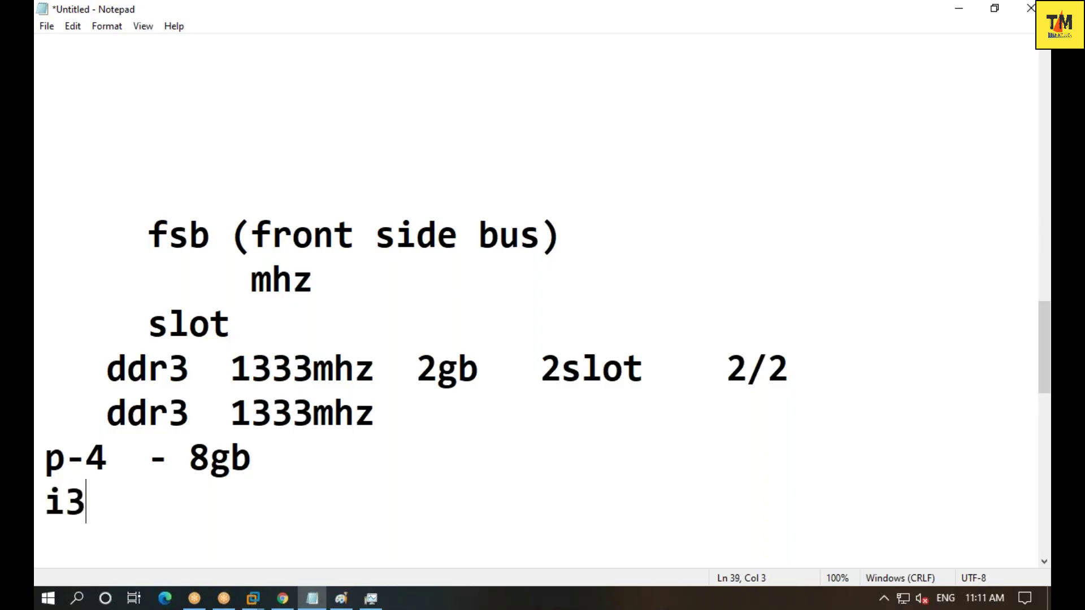
text(- 16gb)
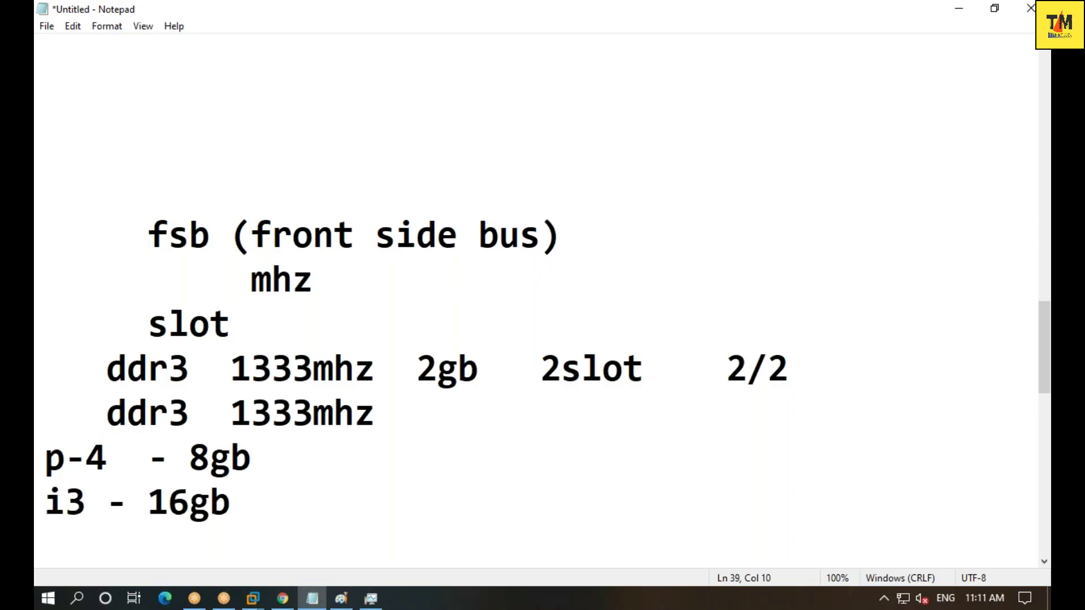
key(Return)
text(i5)
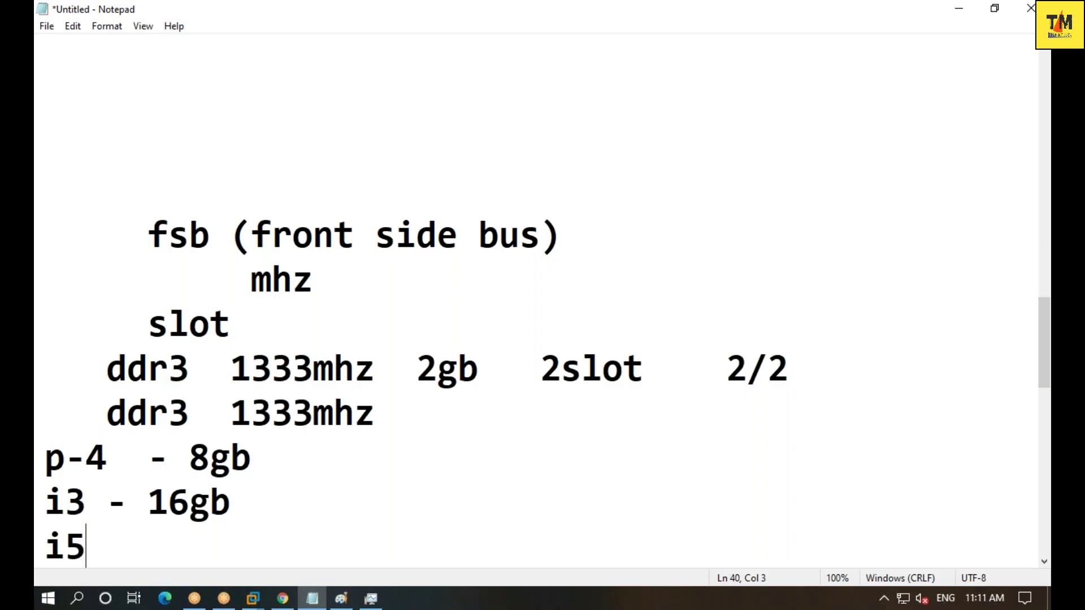
text( - 32)
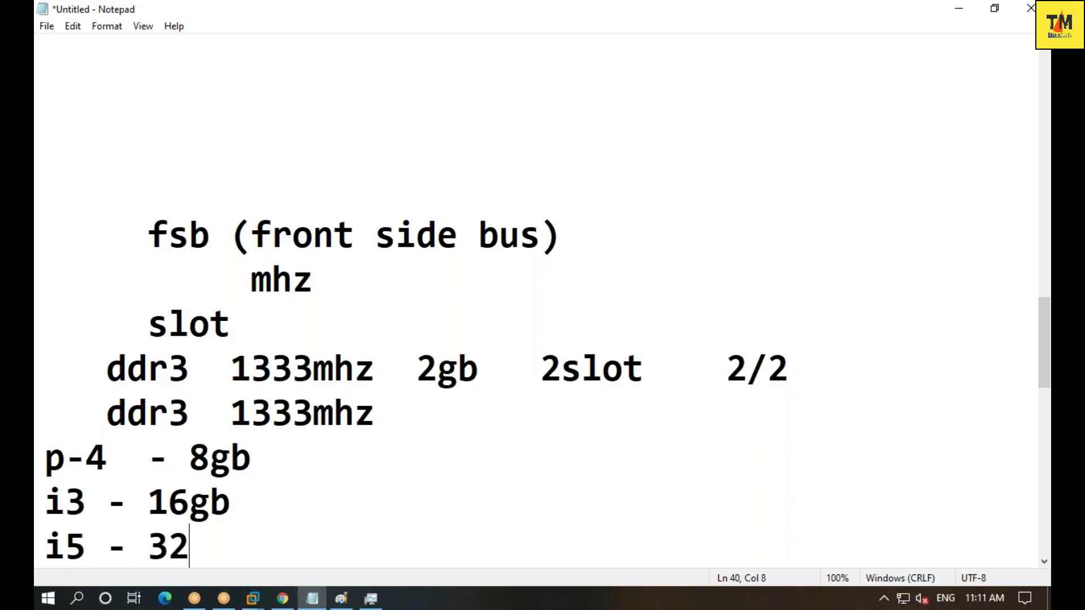
text(gb)
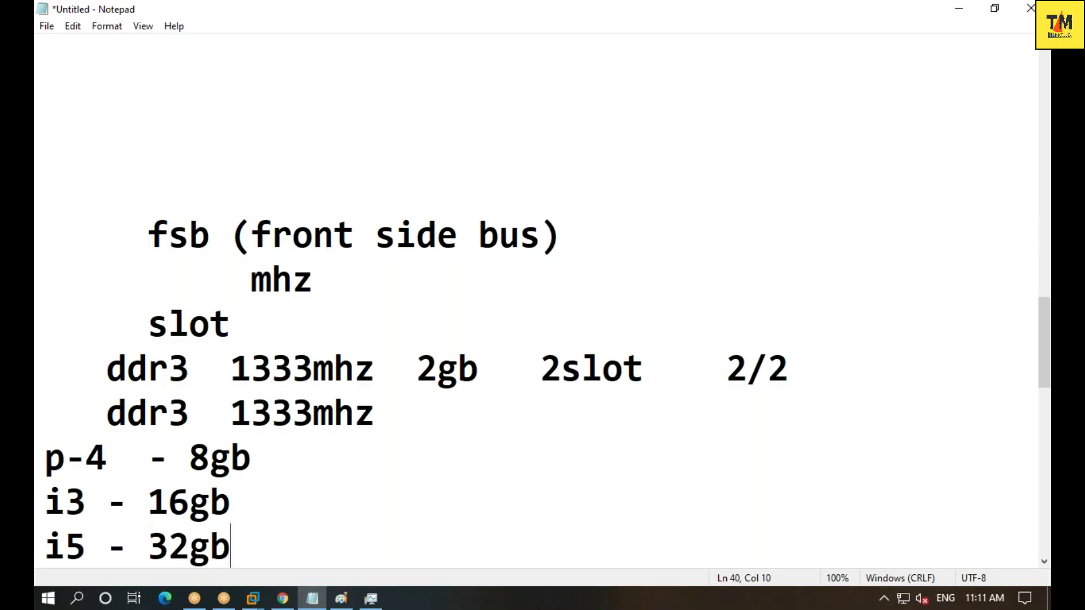
key(Return)
text(i)
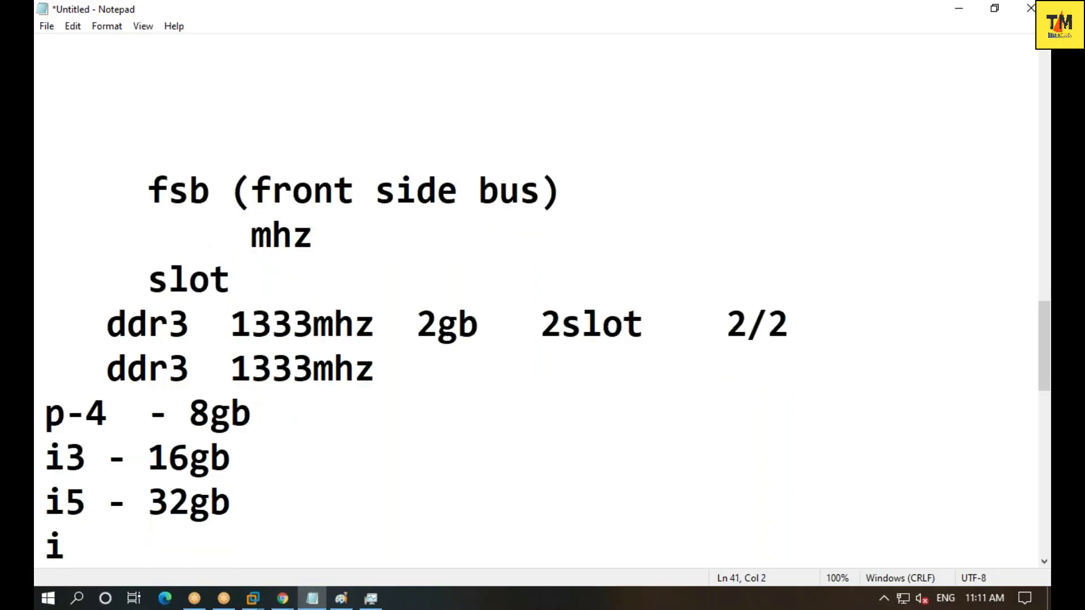
text(7)
text(- 128gb)
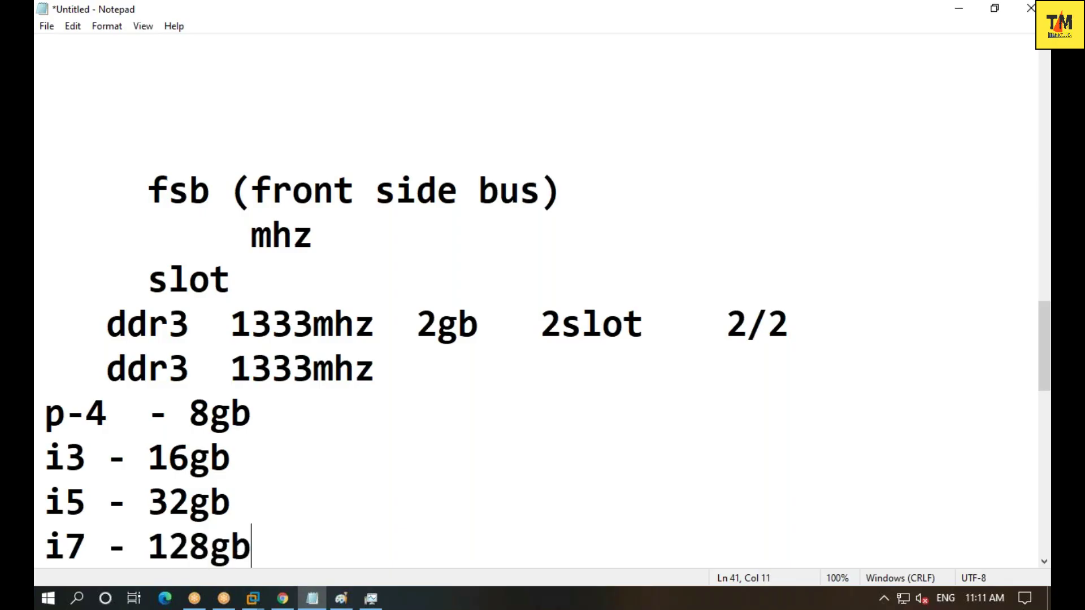
key(Return)
text(i9 - )
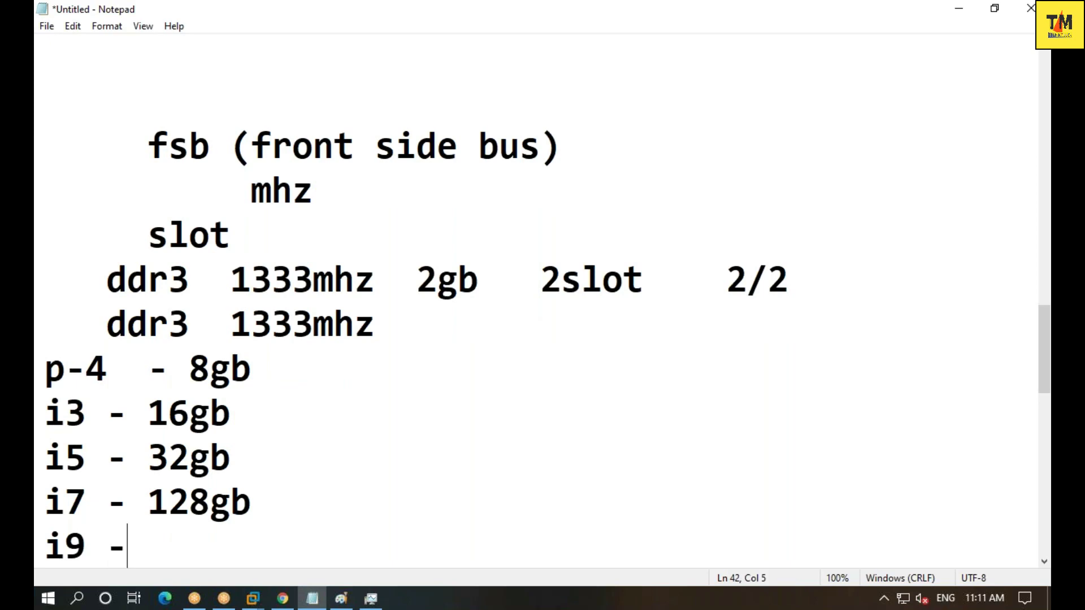
text(256)
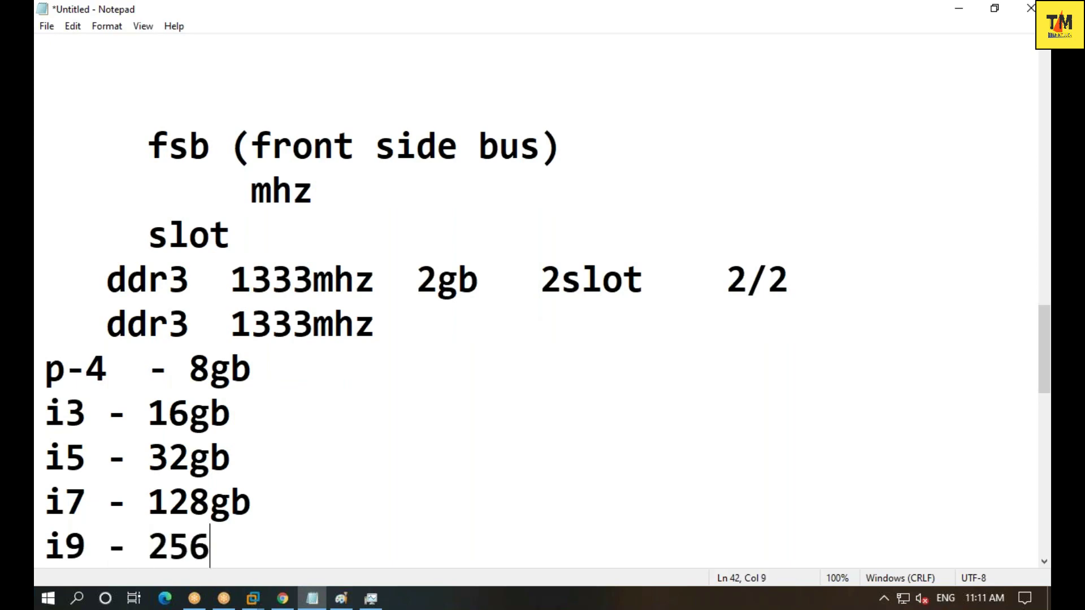
text(gb)
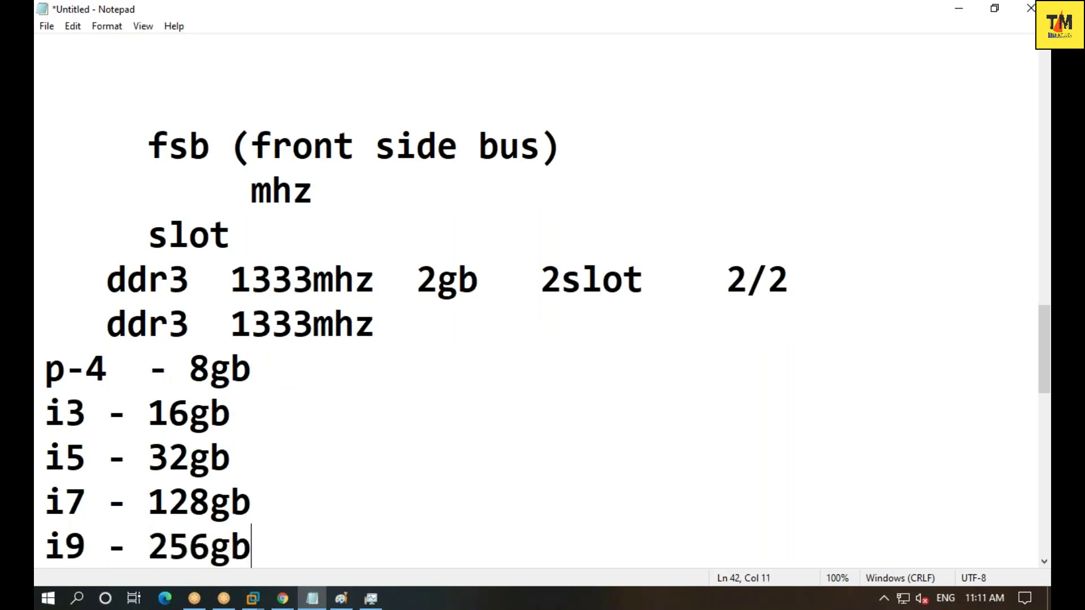
- Add RAM limit lines a3 - 4gb, a6 - 16gb and ryzon - 32gb
key(Return)
text(a)
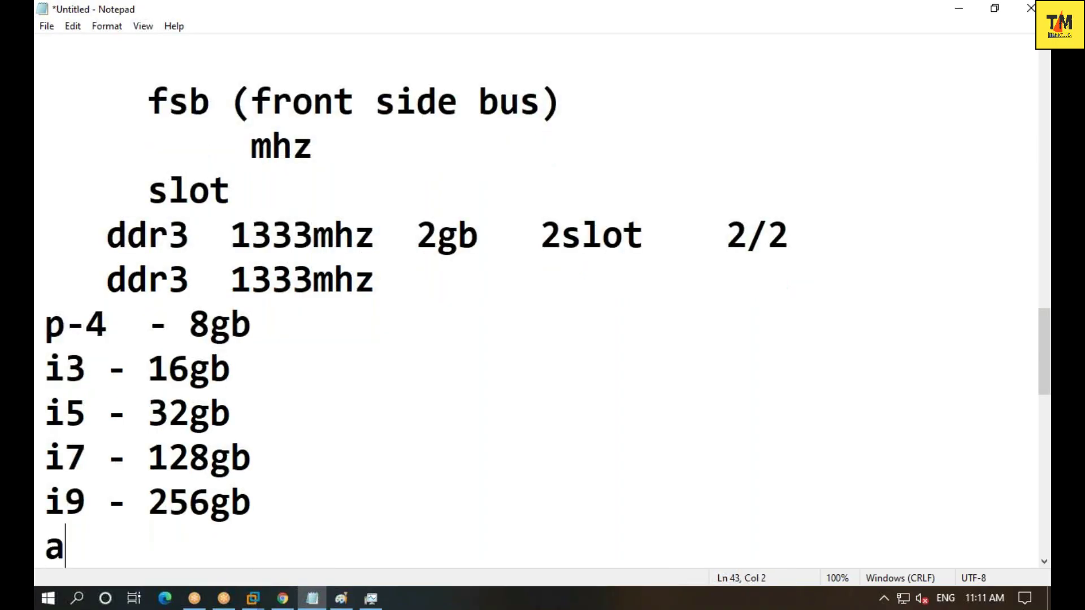
text(3 - 4)
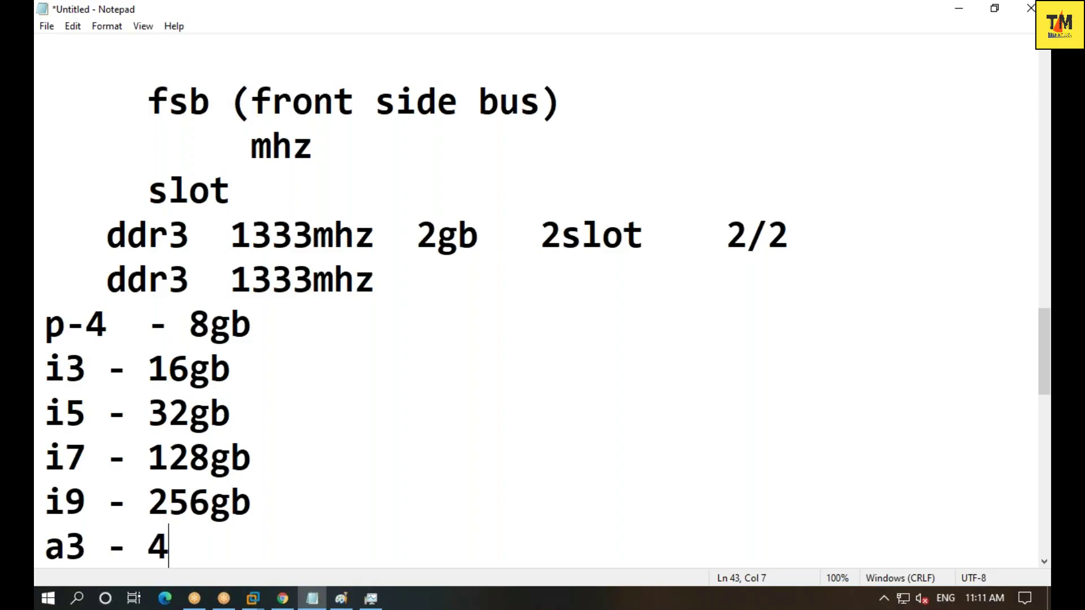
text(fb)
key(BackSpace)
key(BackSpace)
text(gb)
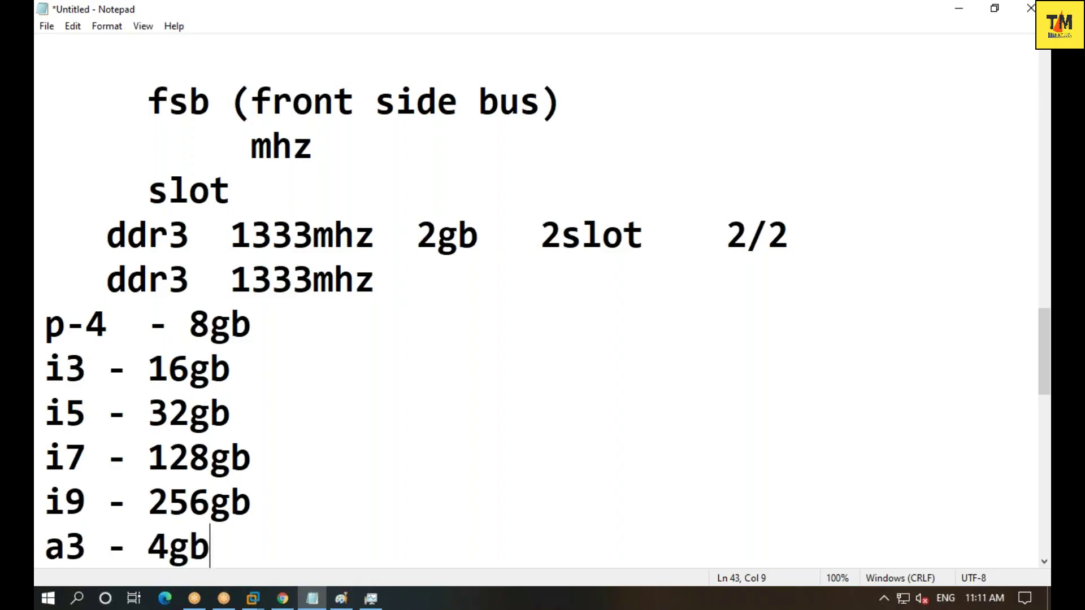
key(Return)
text(a6 )
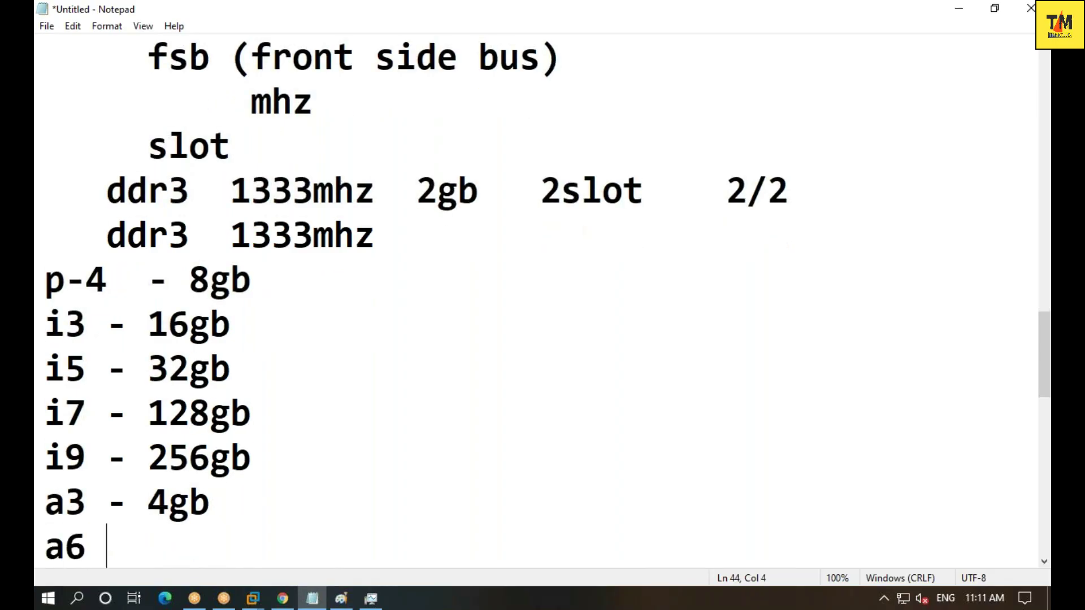
text(- 16gb)
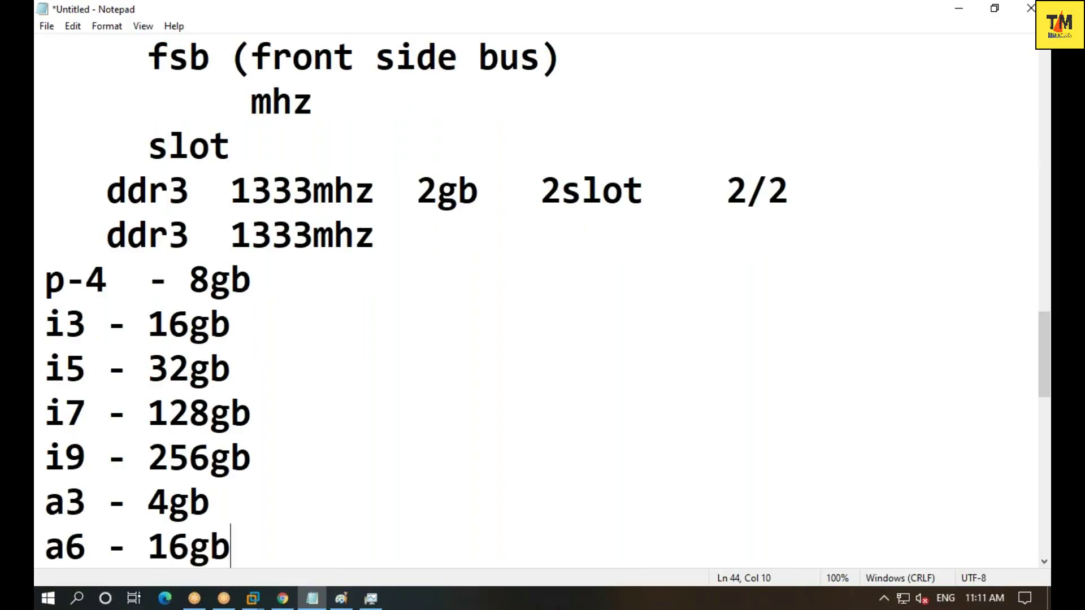
key(Return)
text(ryzon - 32)
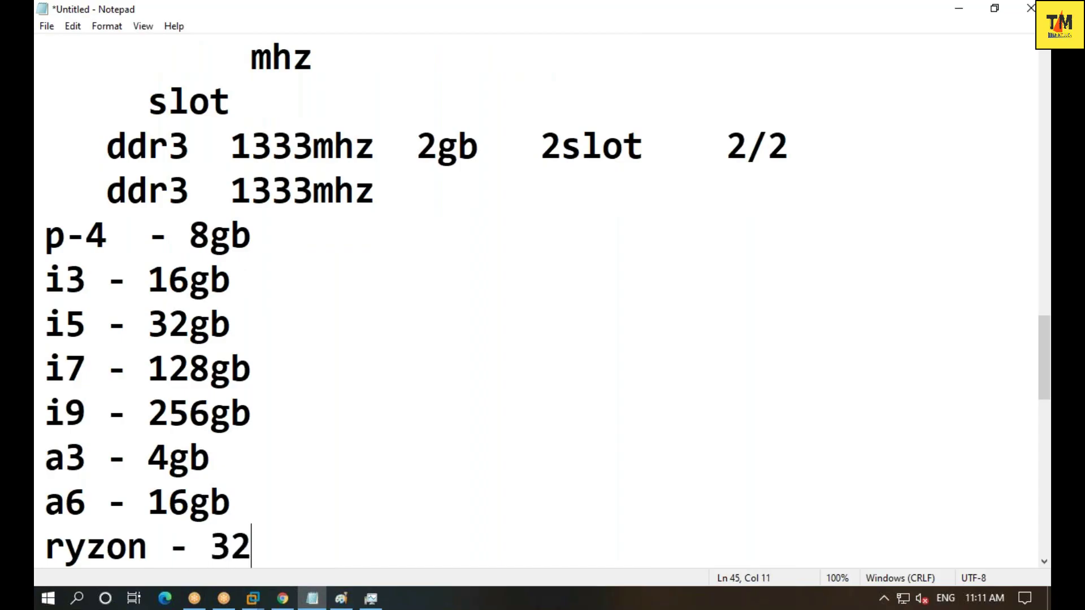
text(gb)
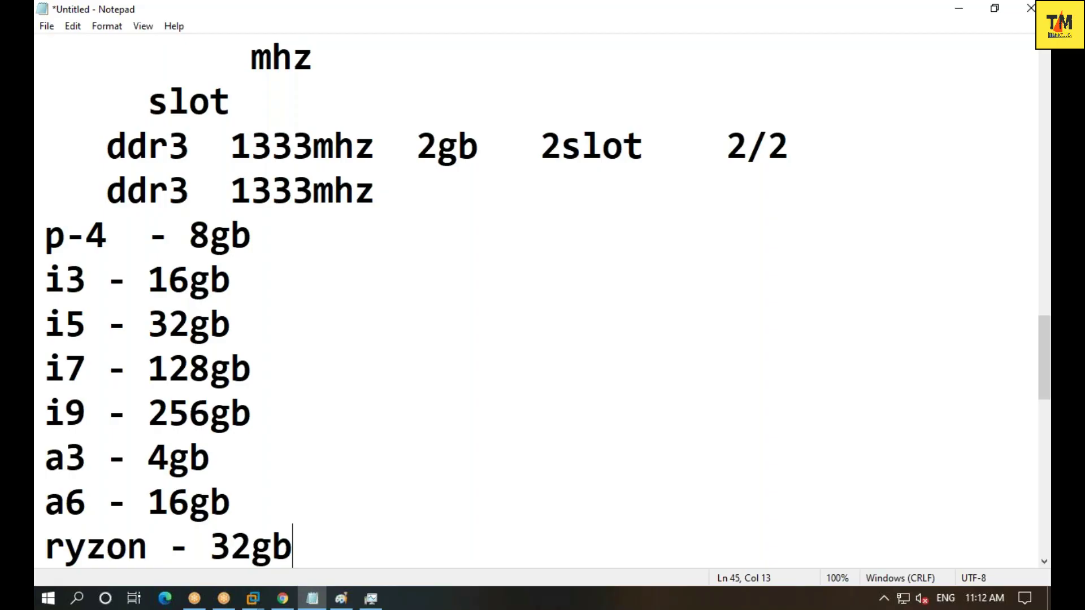
click(253, 600)
click(300, 528)
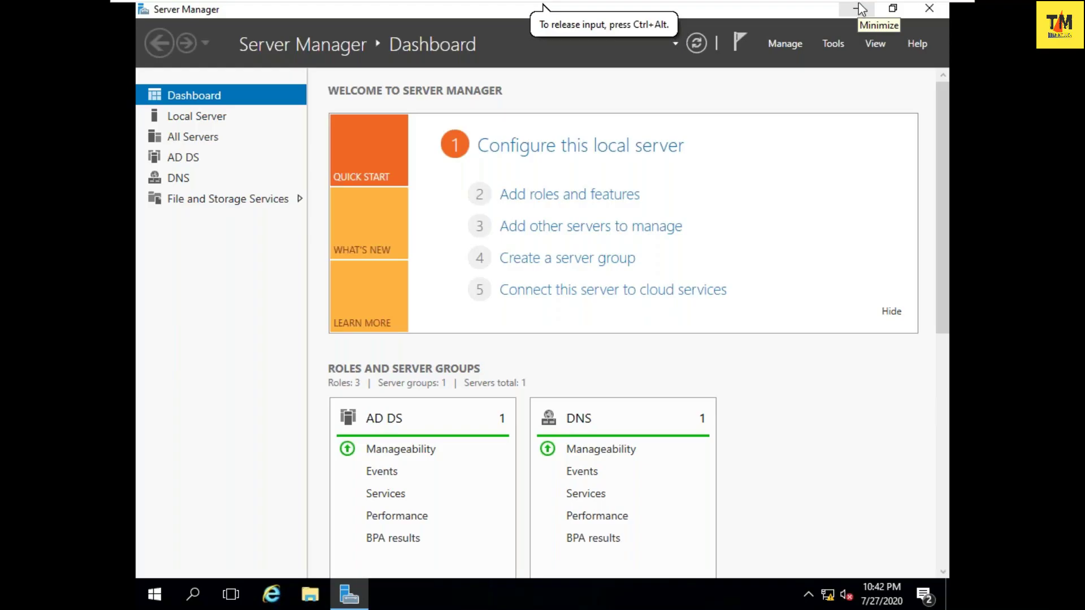
mouse_move(859, 7)
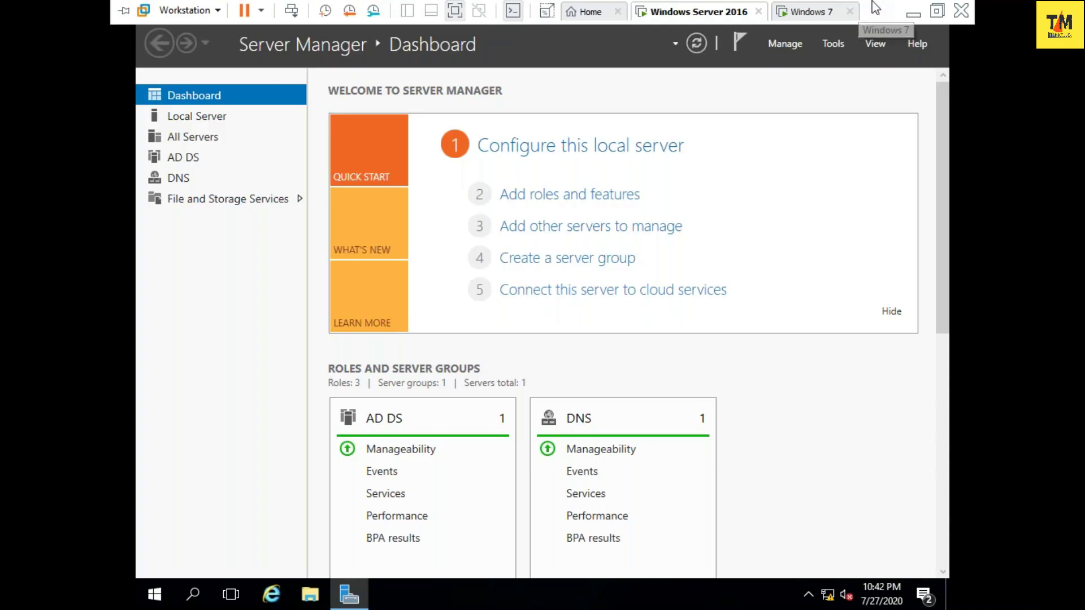
click(914, 12)
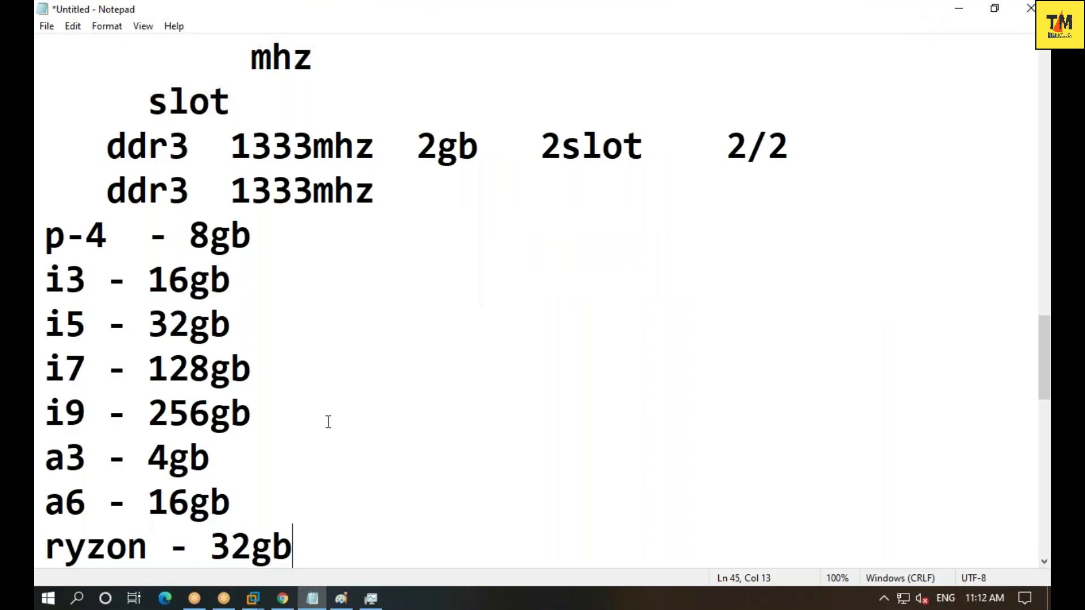
- Search Google in a new Chrome tab for 'system configuration application' and skim the results
click(282, 598)
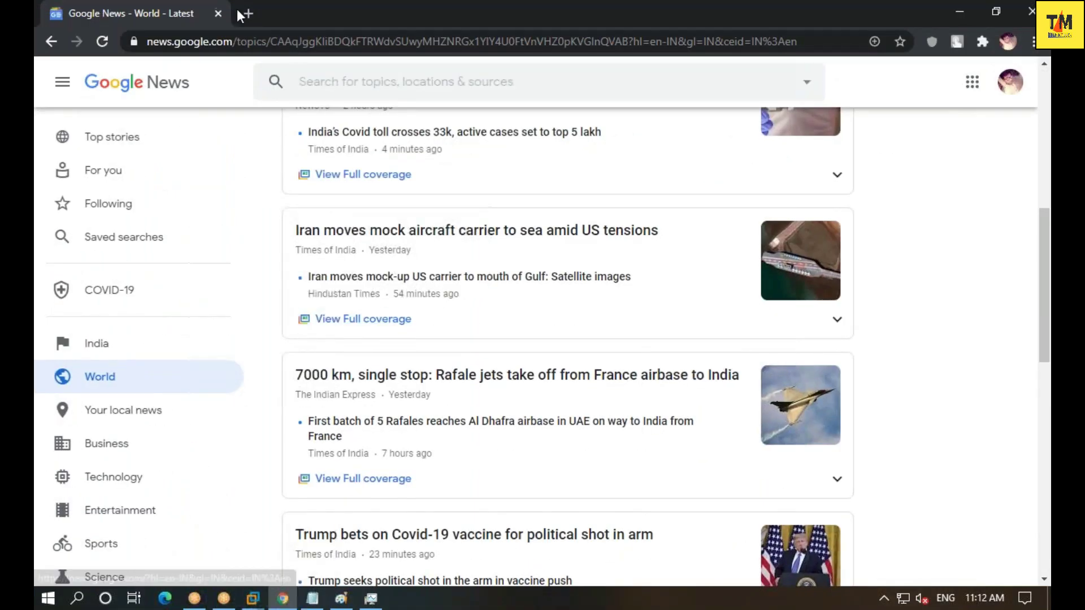
click(248, 13)
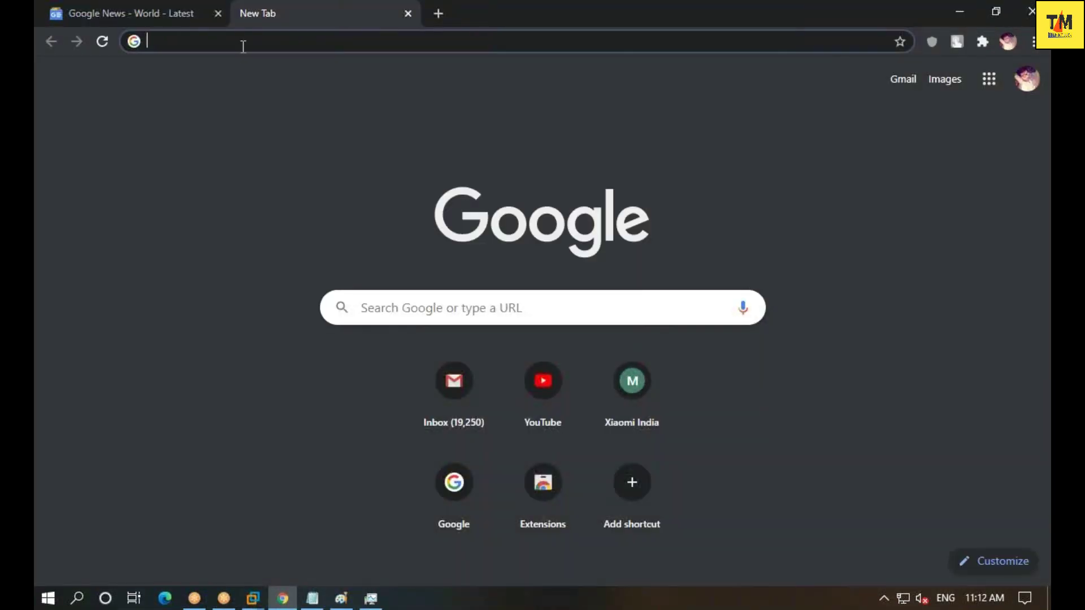
click(243, 46)
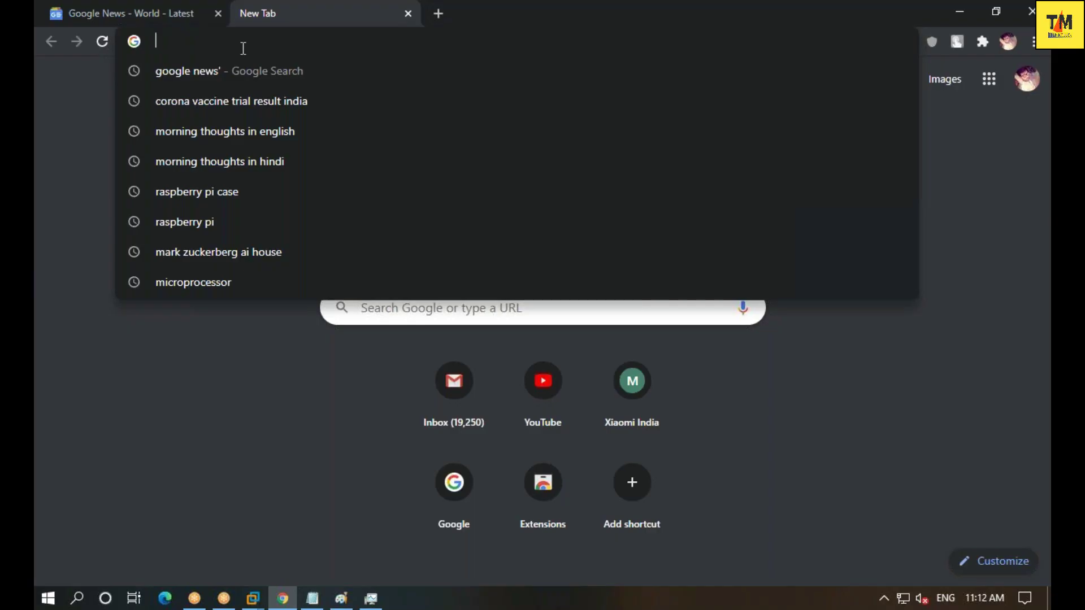
text(swystem)
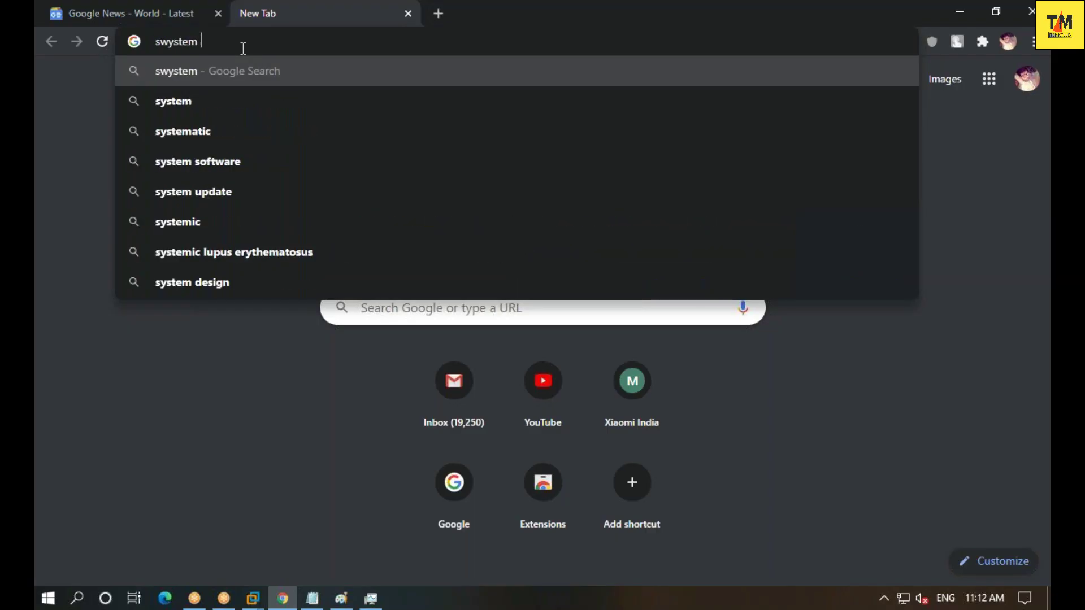
key(BackSpace)
key(BackSpace)
key(BackSpace)
key(BackSpace)
key(BackSpace)
key(BackSpace)
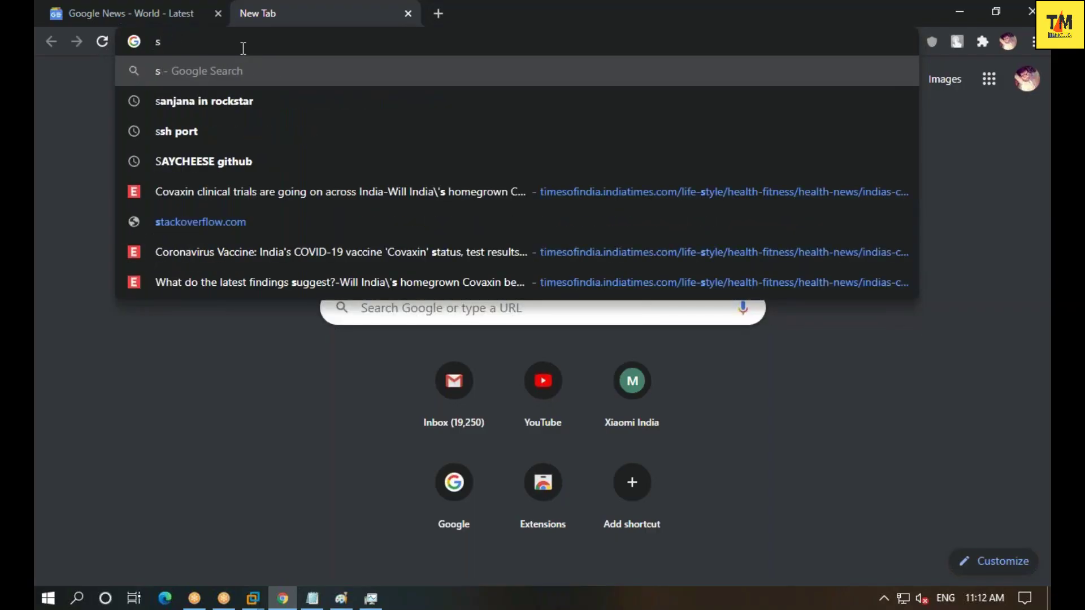
text(ystem co)
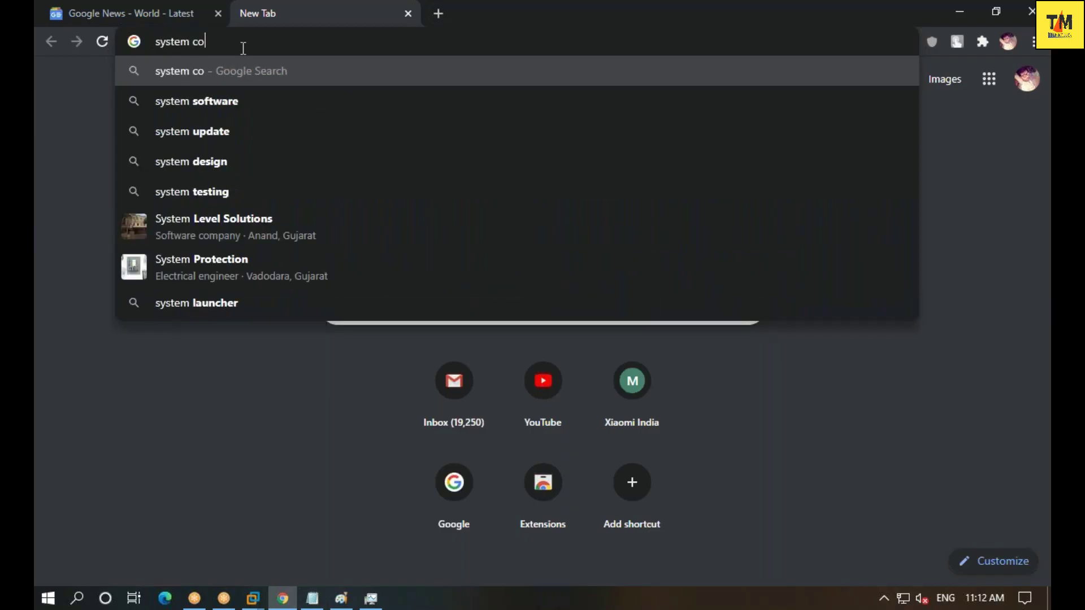
text(nfiguration)
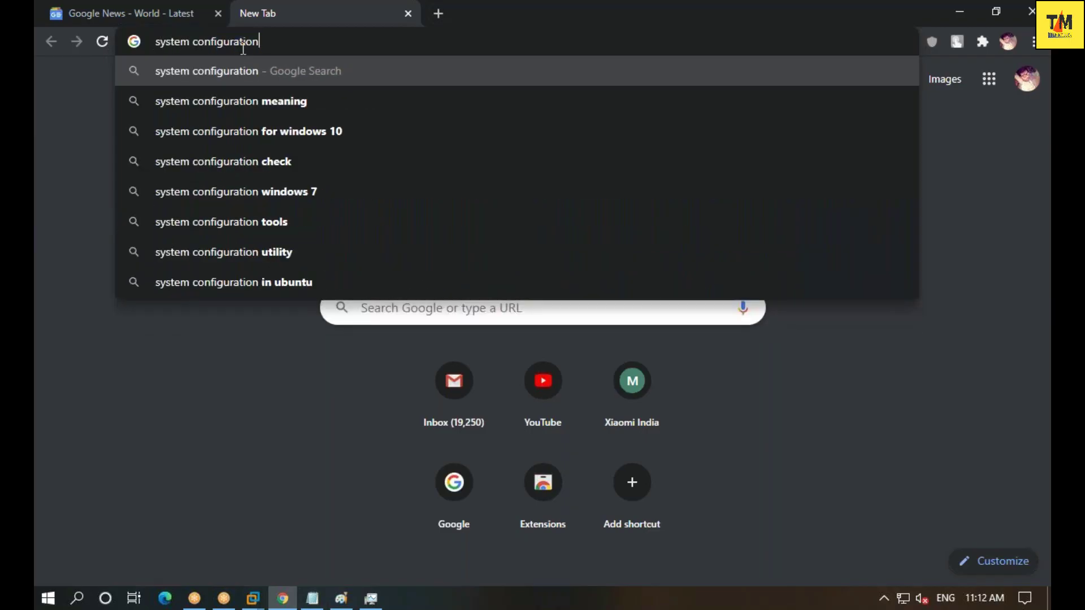
text( application)
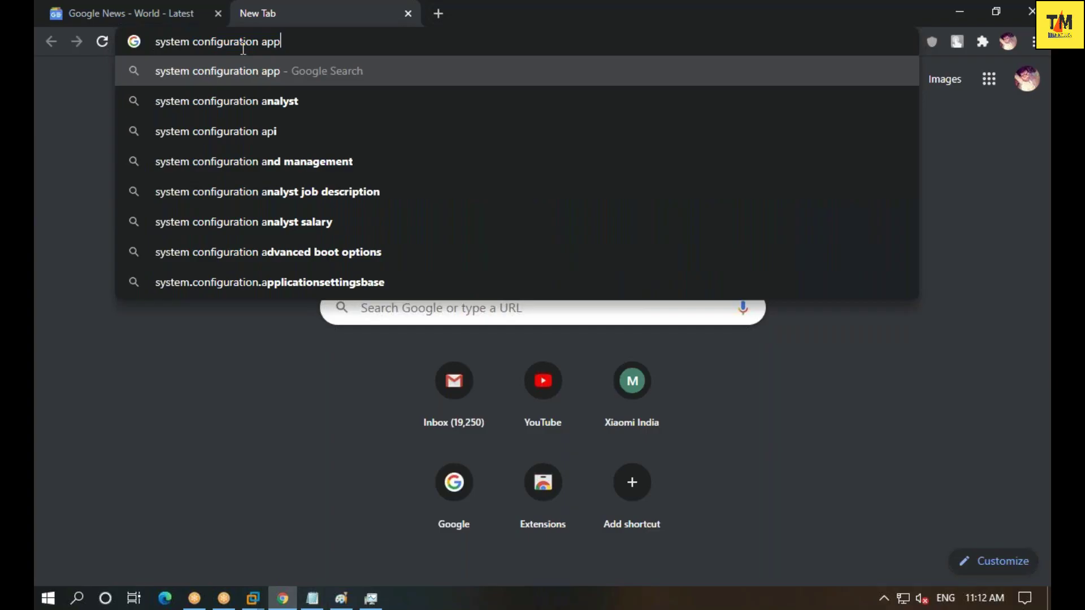
key(Return)
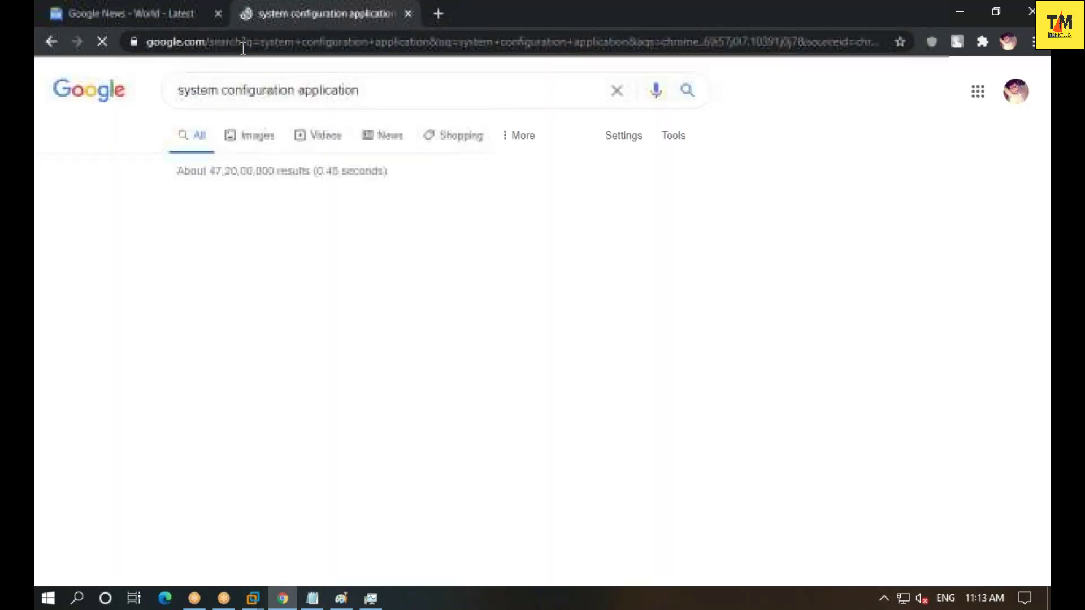
scroll(344, 300, down, 8)
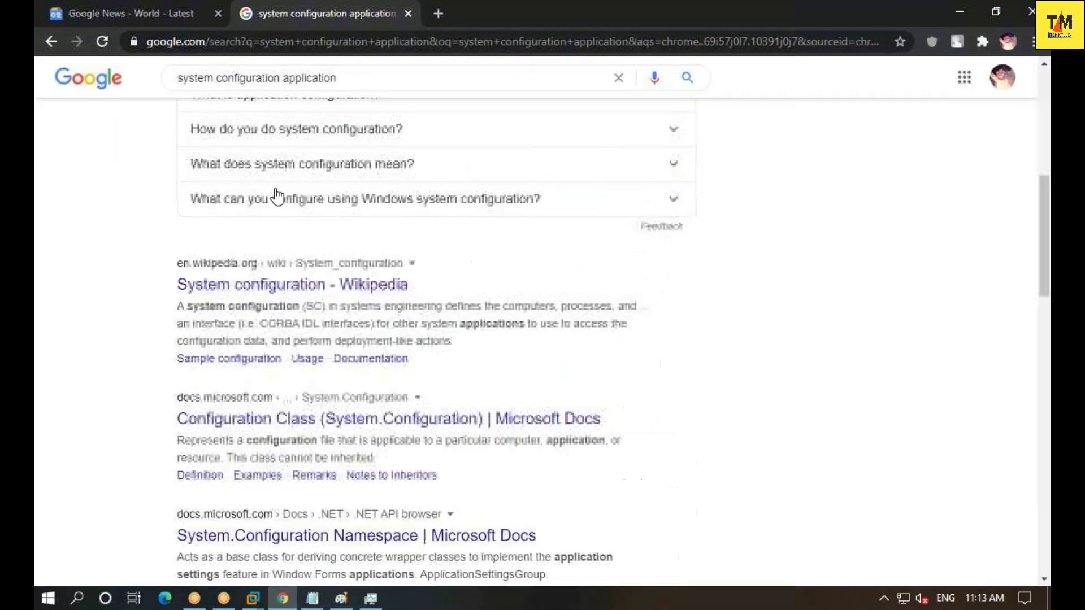
scroll(343, 300, down, 6)
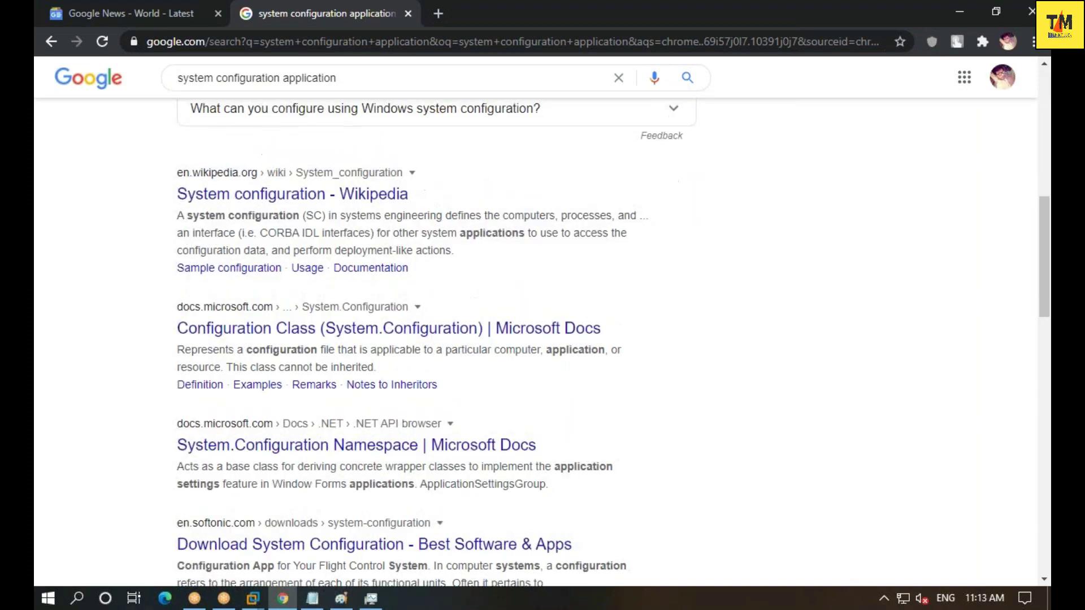
scroll(362, 305, up, 15)
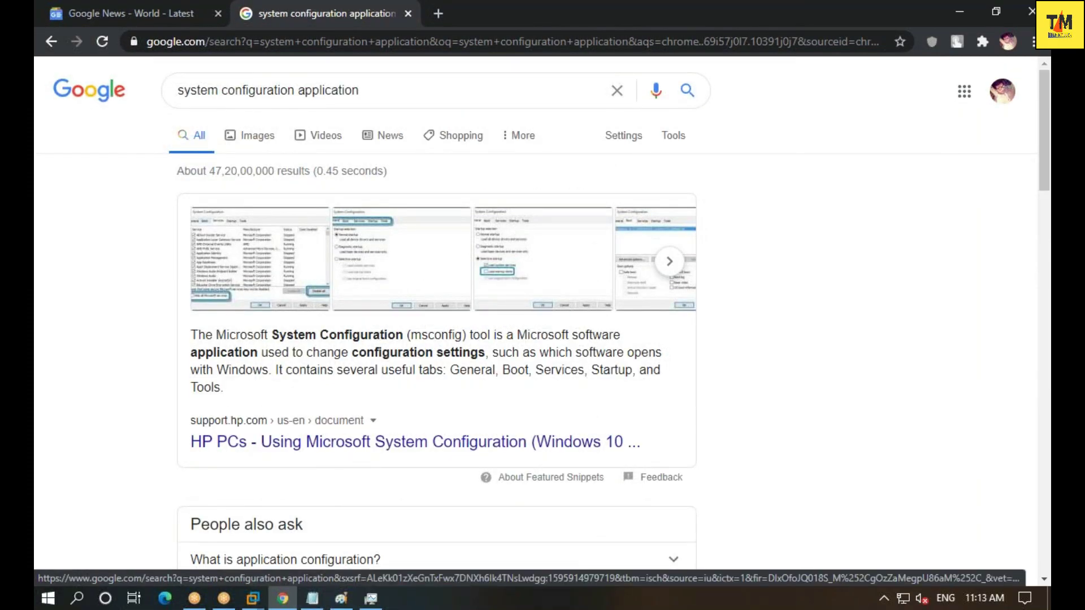
- Replace the query with 'how to see system configuration in windows 10' and browse the results
double_click(413, 90)
triple_click(413, 90)
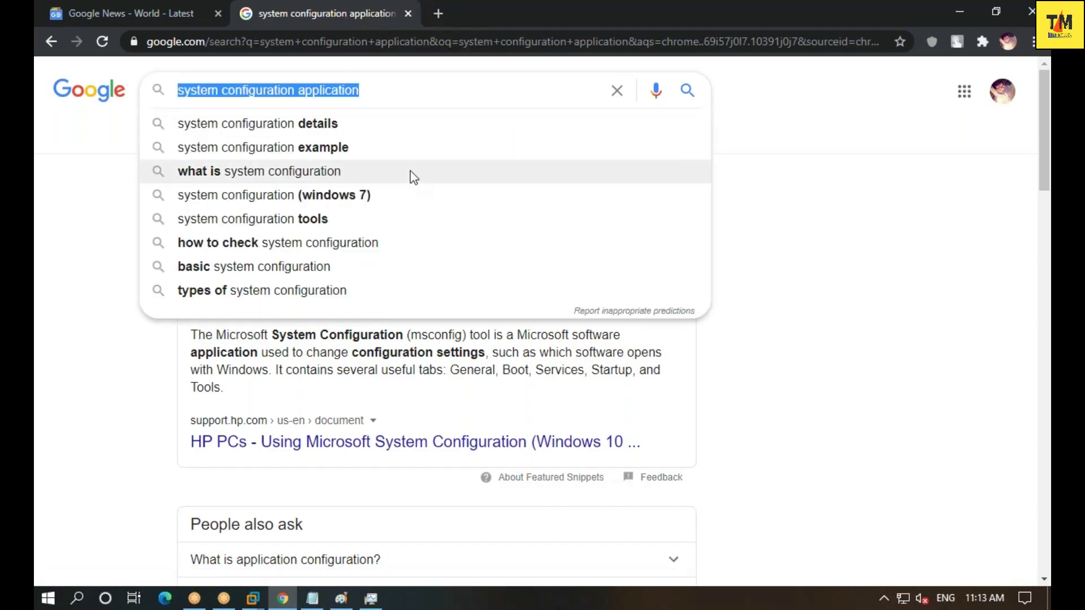
text(how to see )
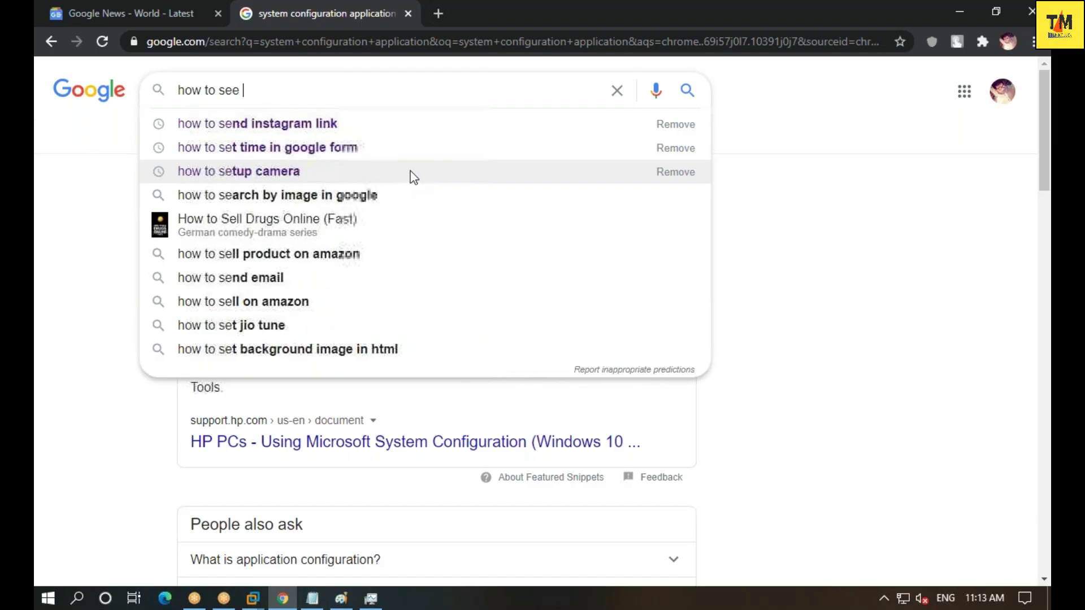
text(system con)
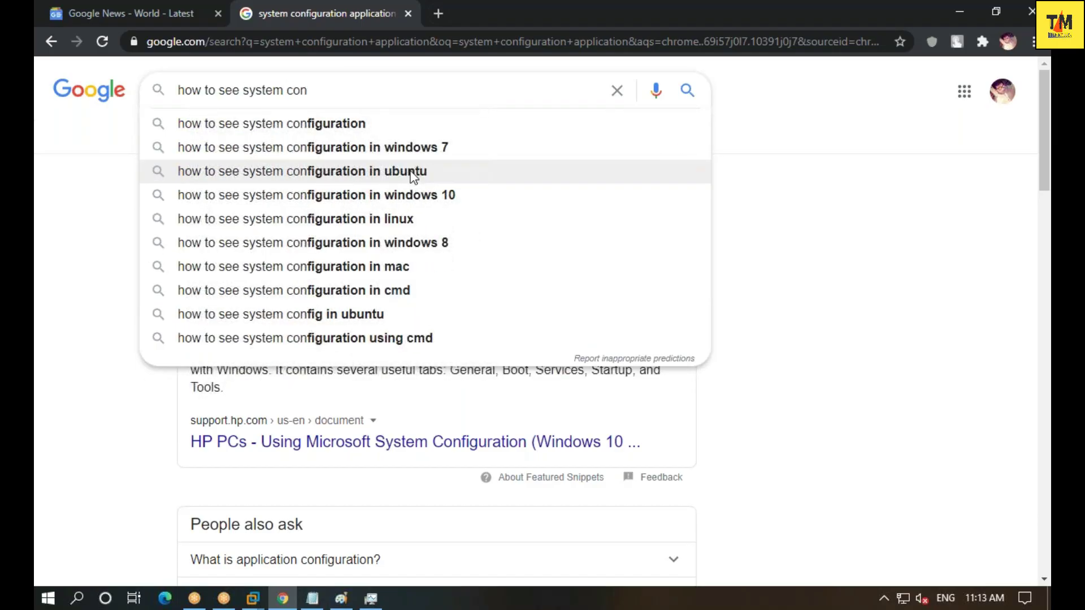
key(Down)
key(Down)
key(Down)
key(Down)
key(Return)
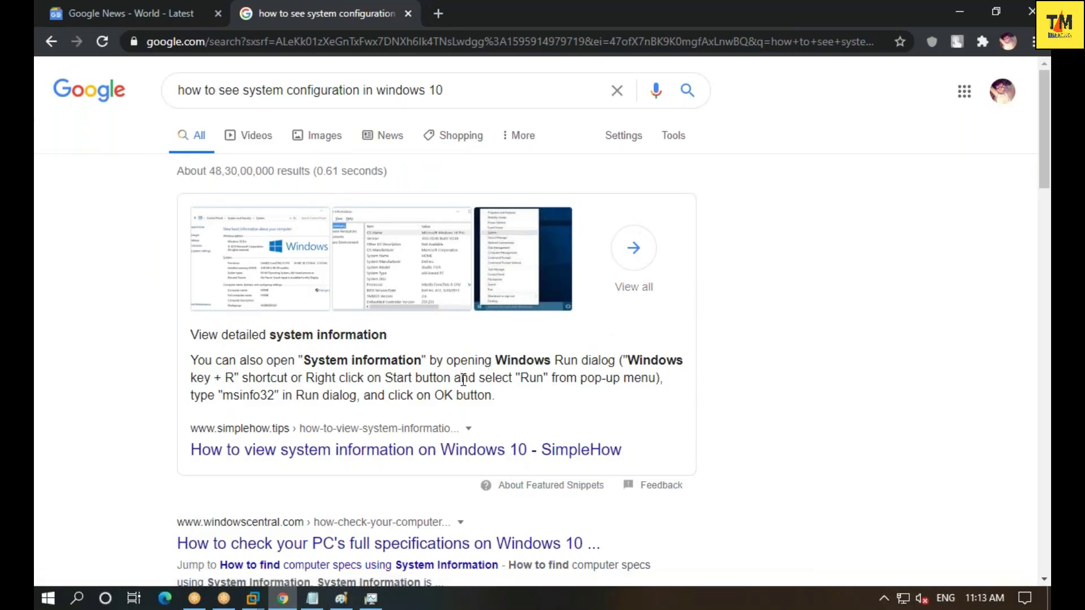
scroll(463, 380, down, 10)
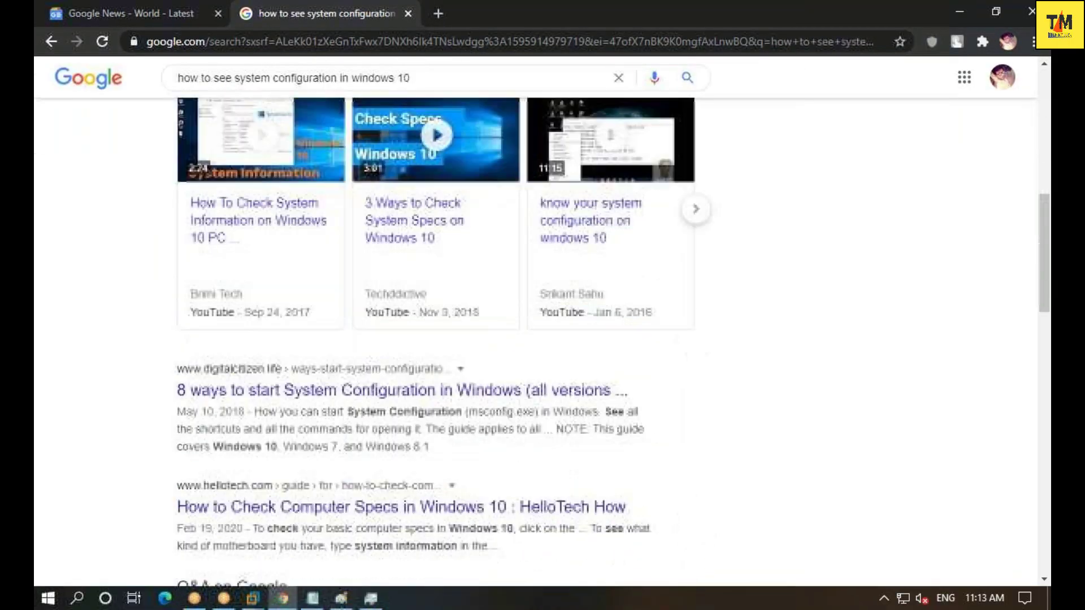
scroll(415, 497, up, 10)
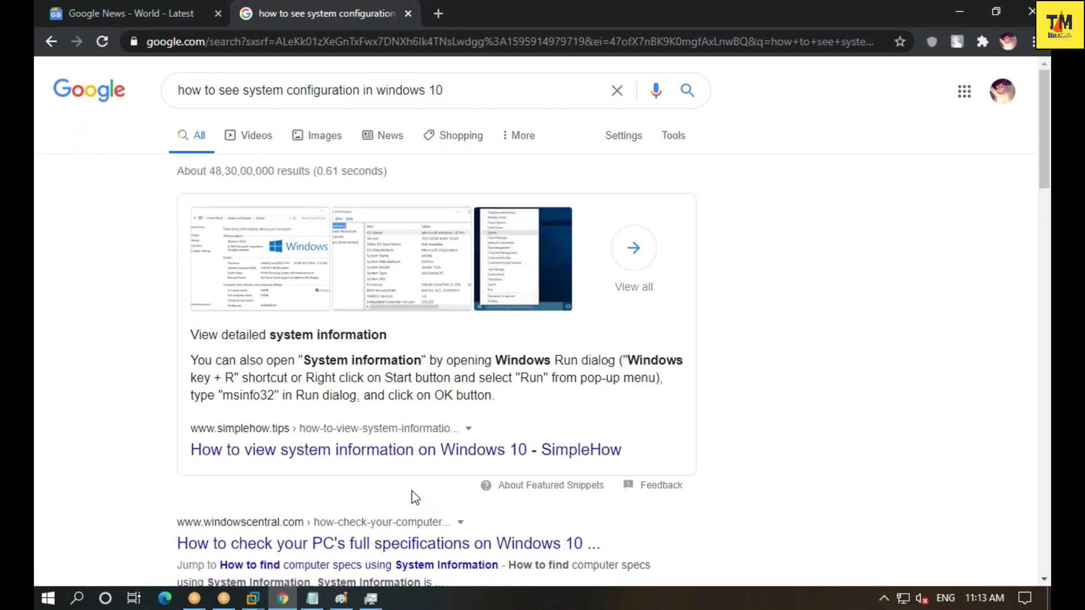
scroll(414, 497, down, 10)
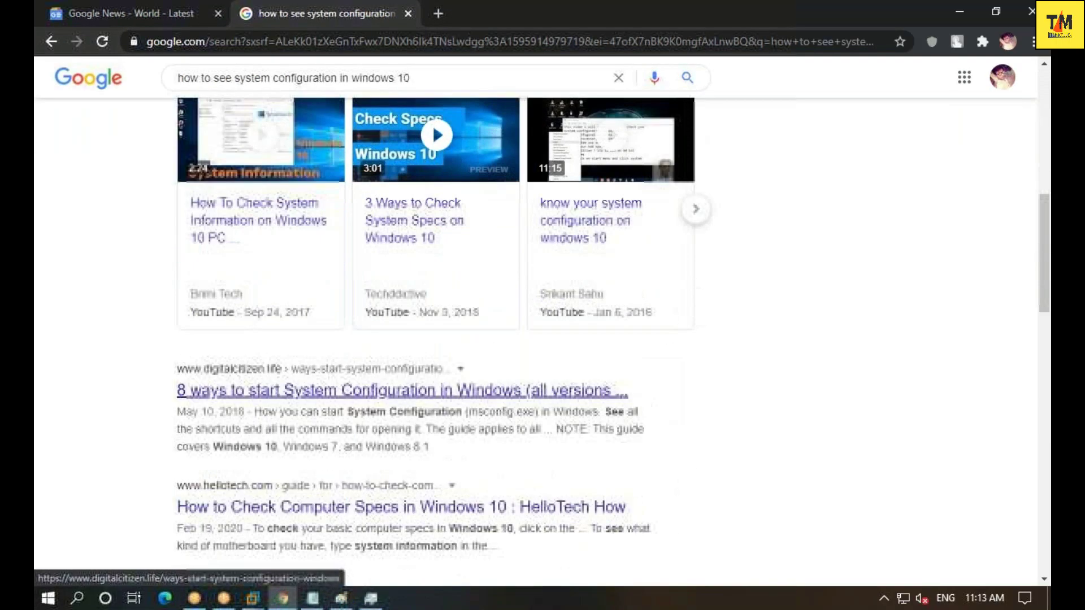
scroll(412, 485, down, 5)
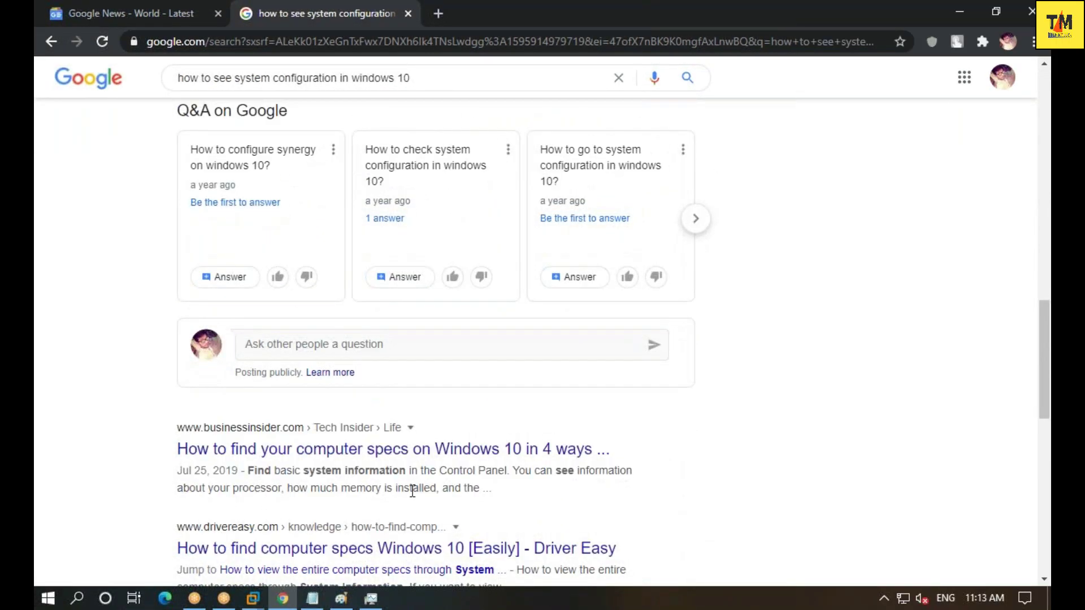
scroll(412, 486, up, 15)
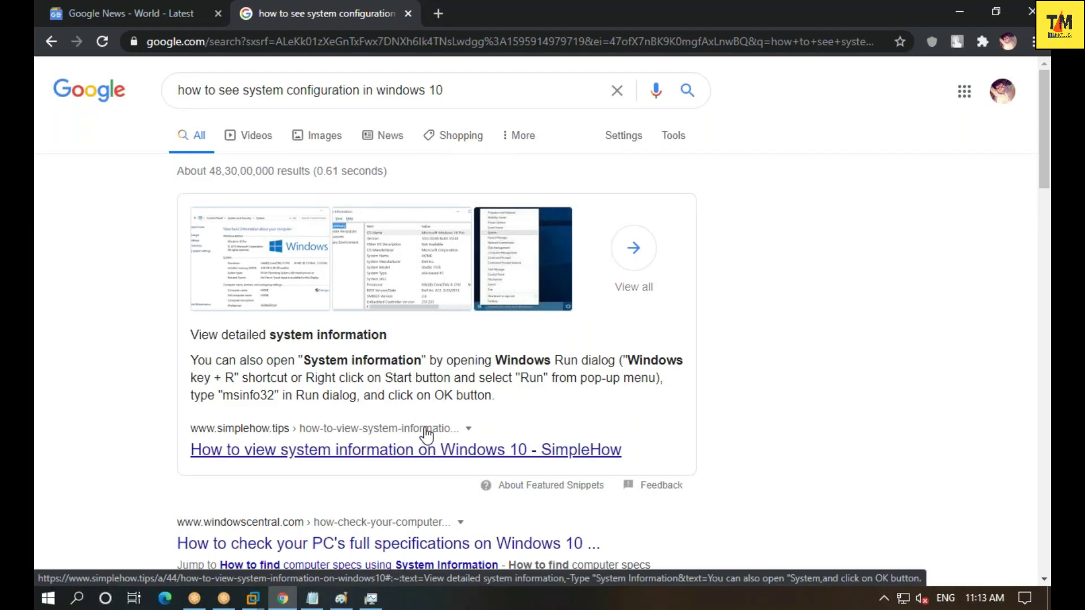
- Minimize Chrome so the RAM notes in Notepad are in front again
click(959, 13)
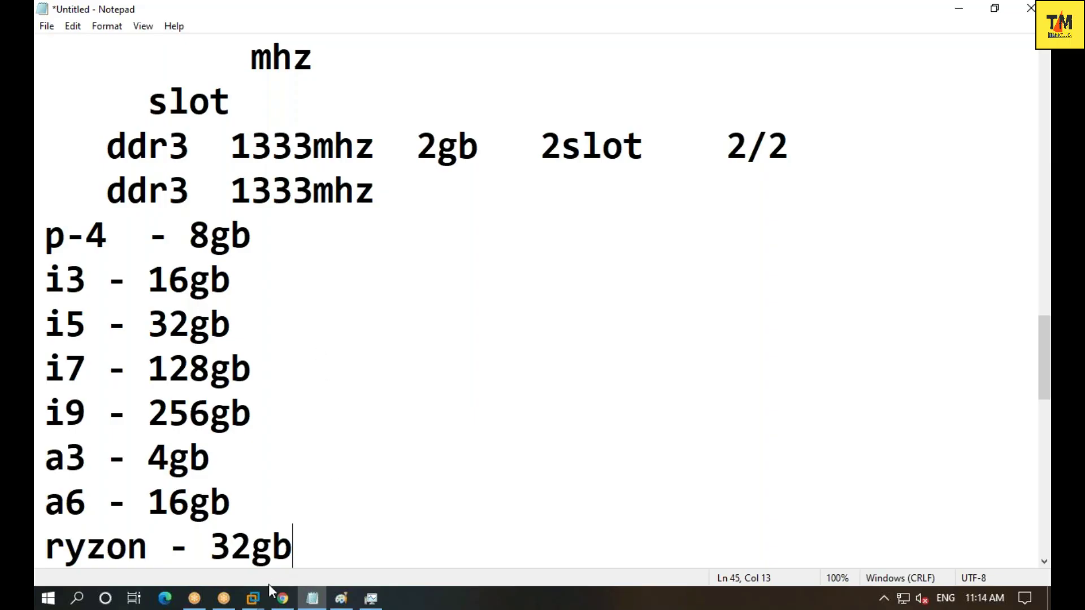
- Switch back to the Windows Server 2016 VM showing the Server Manager Dashboard
click(256, 601)
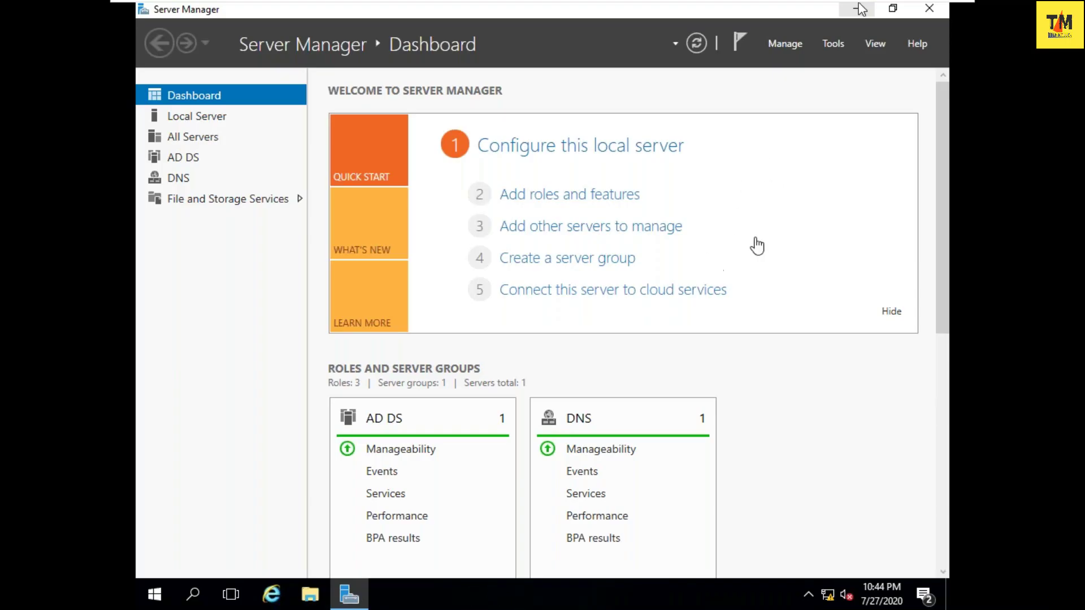
- Check This PC's system properties on the server, confirming domain iant.com, then close everything
click(859, 10)
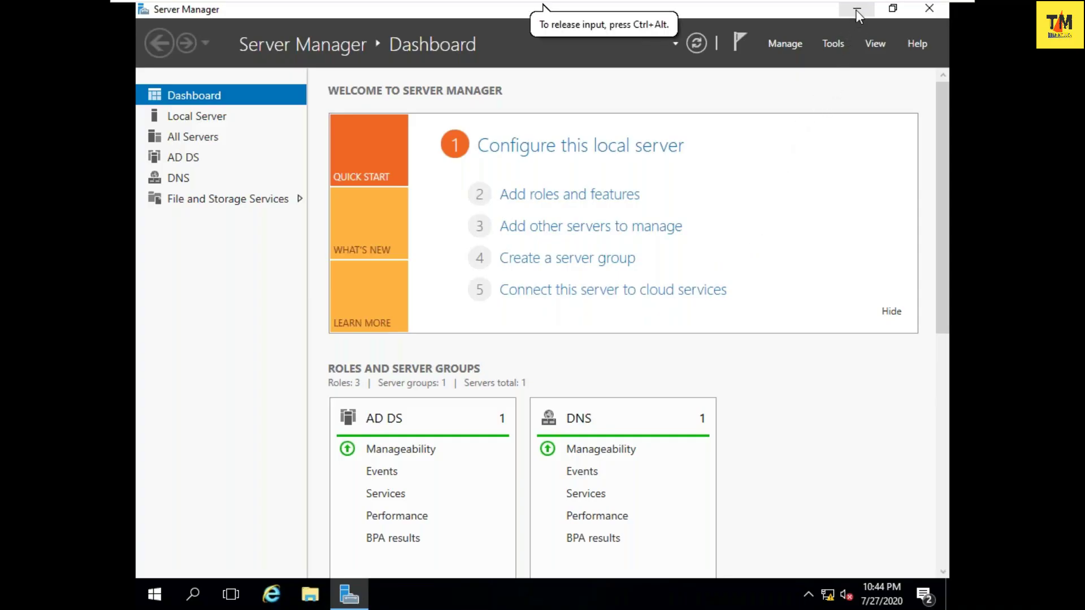
click(303, 606)
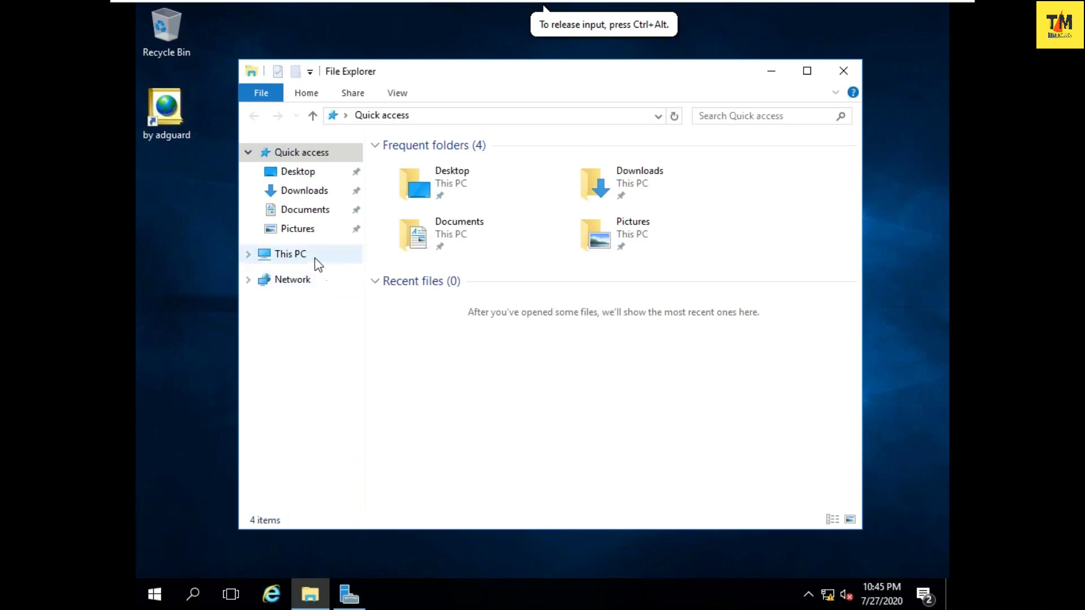
click(314, 257)
right_click(410, 406)
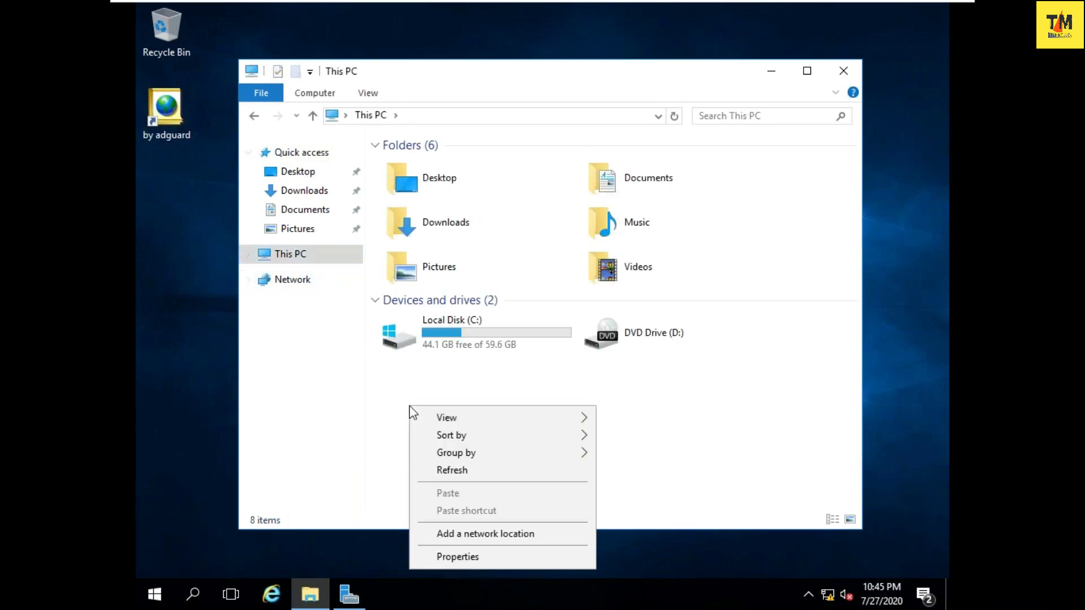
click(483, 555)
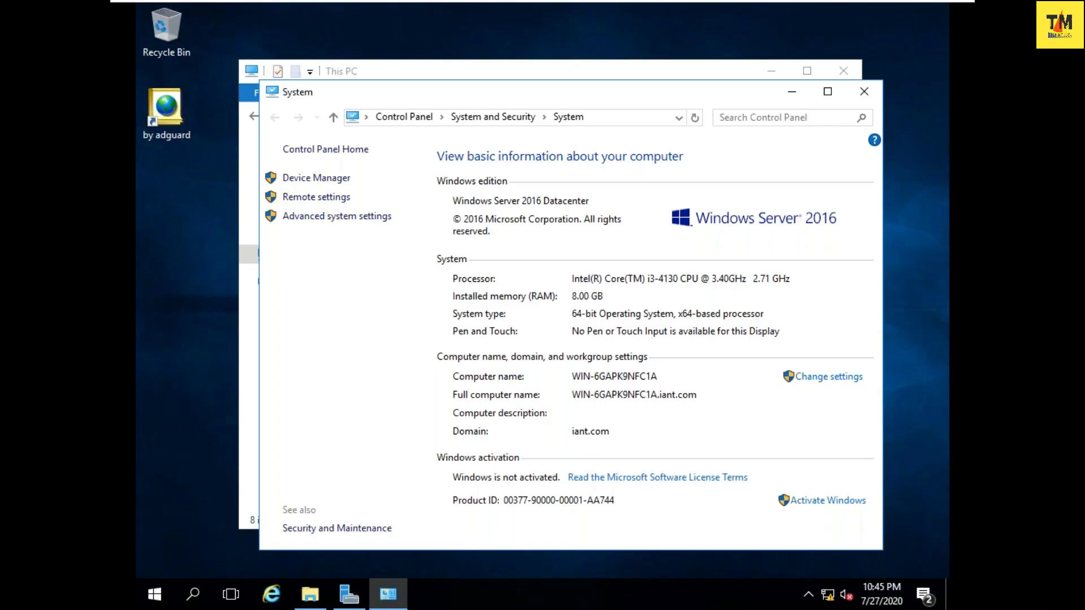
click(864, 91)
click(843, 71)
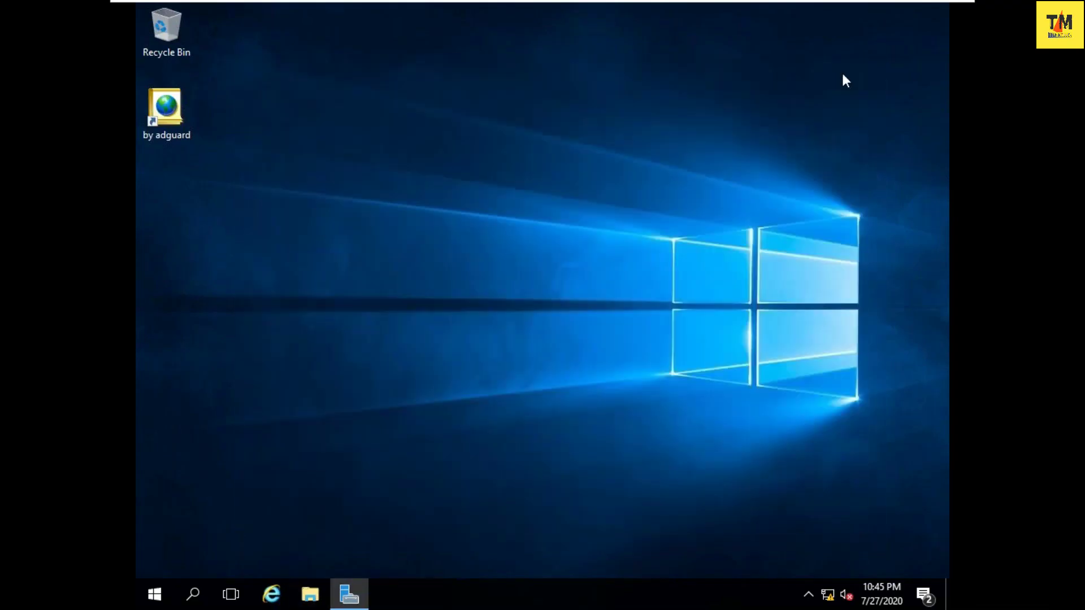
- On the Windows 7 VM, open Computer's properties and its computer name and domain settings
mouse_move(762, 7)
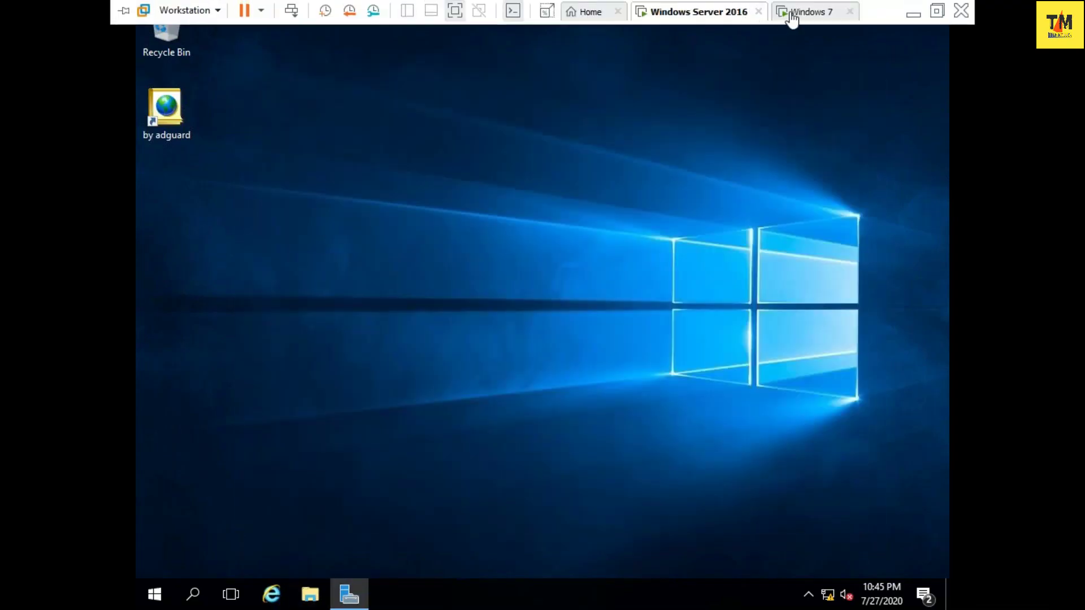
click(794, 12)
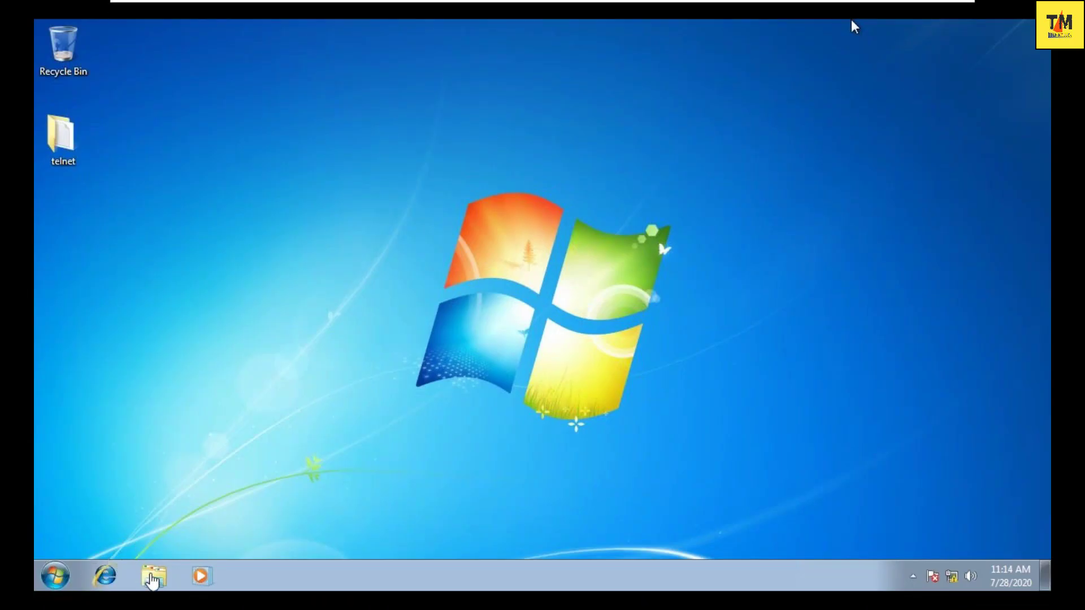
click(154, 576)
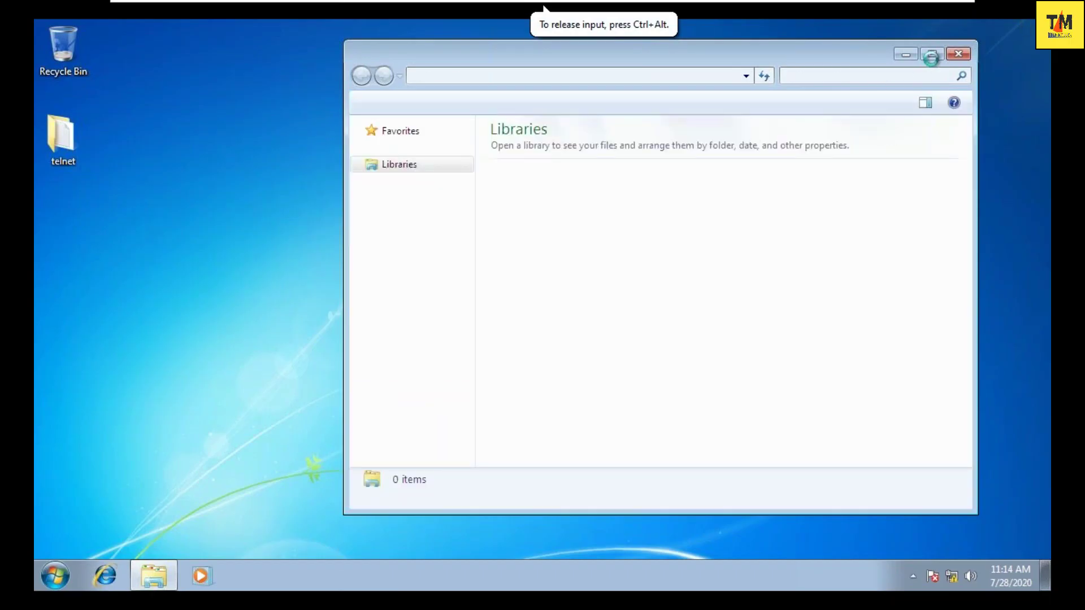
click(931, 54)
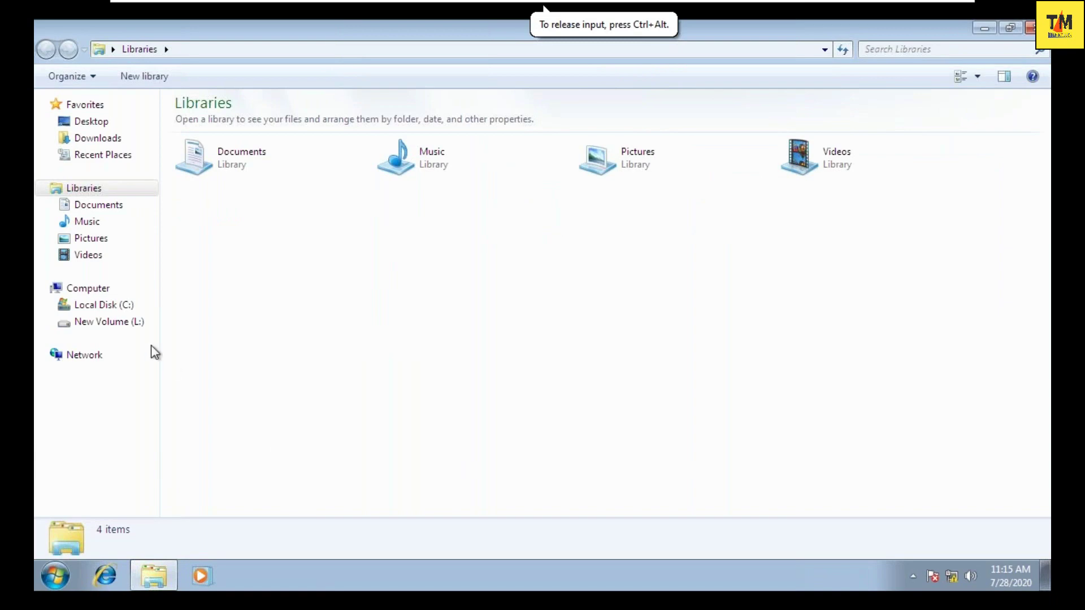
click(86, 288)
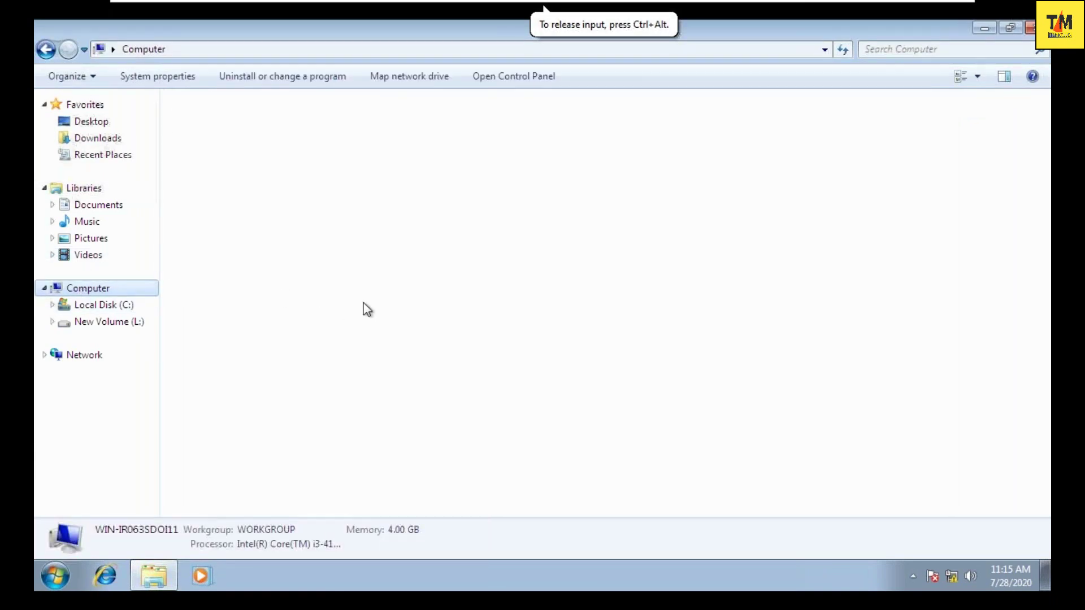
right_click(422, 287)
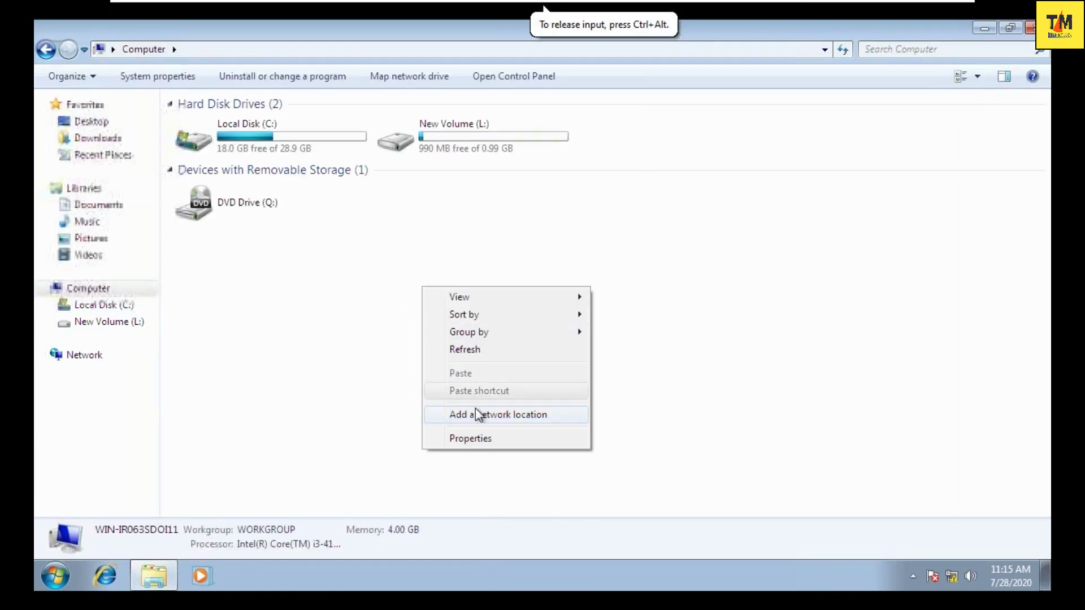
click(479, 436)
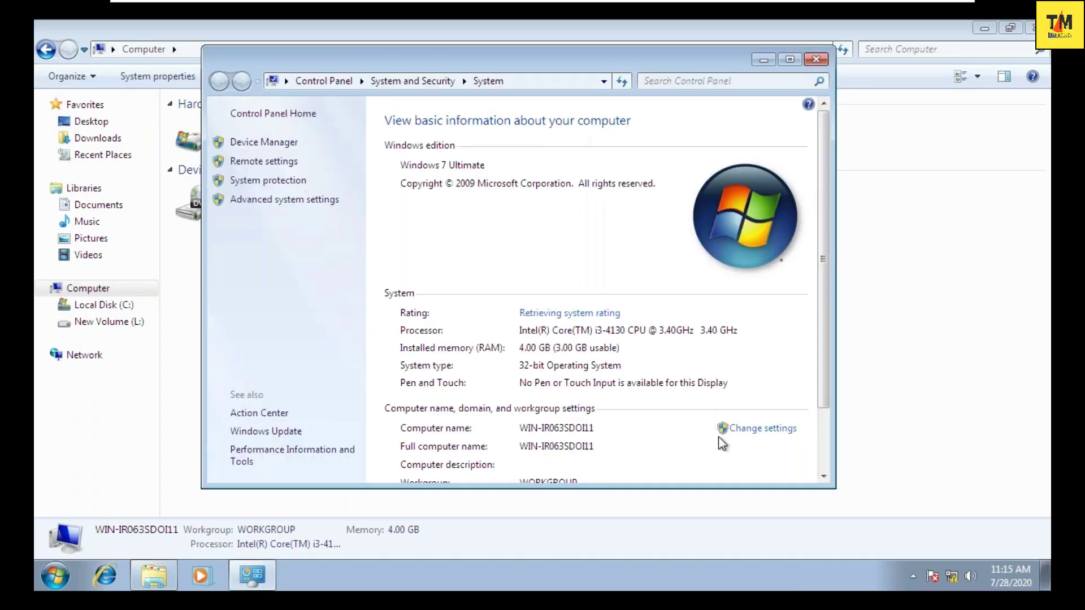
click(748, 436)
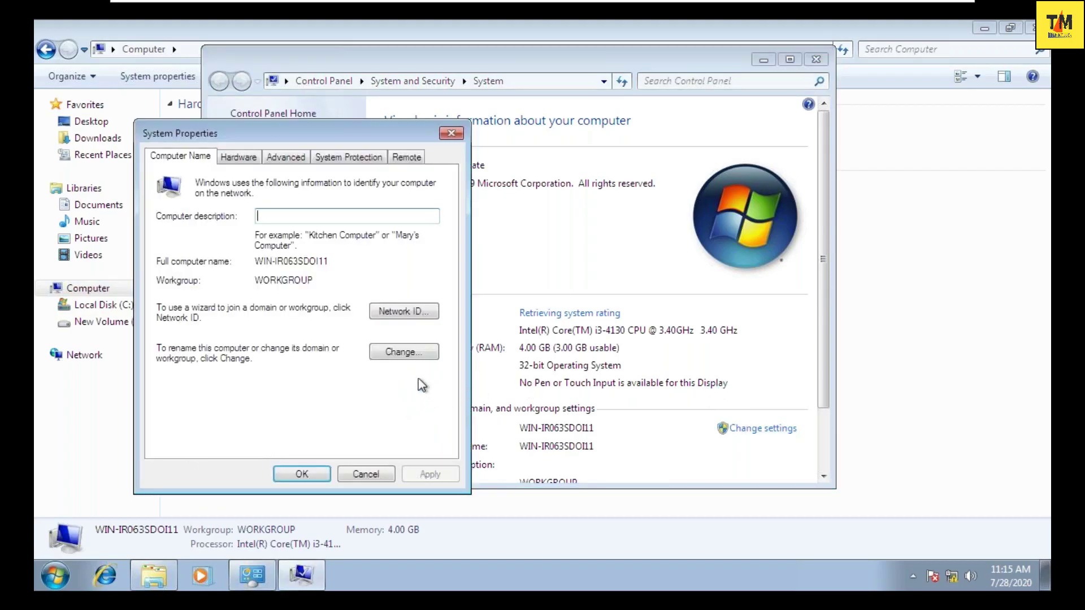
- Change the Windows 7 computer's membership to Domain iant.com
click(406, 355)
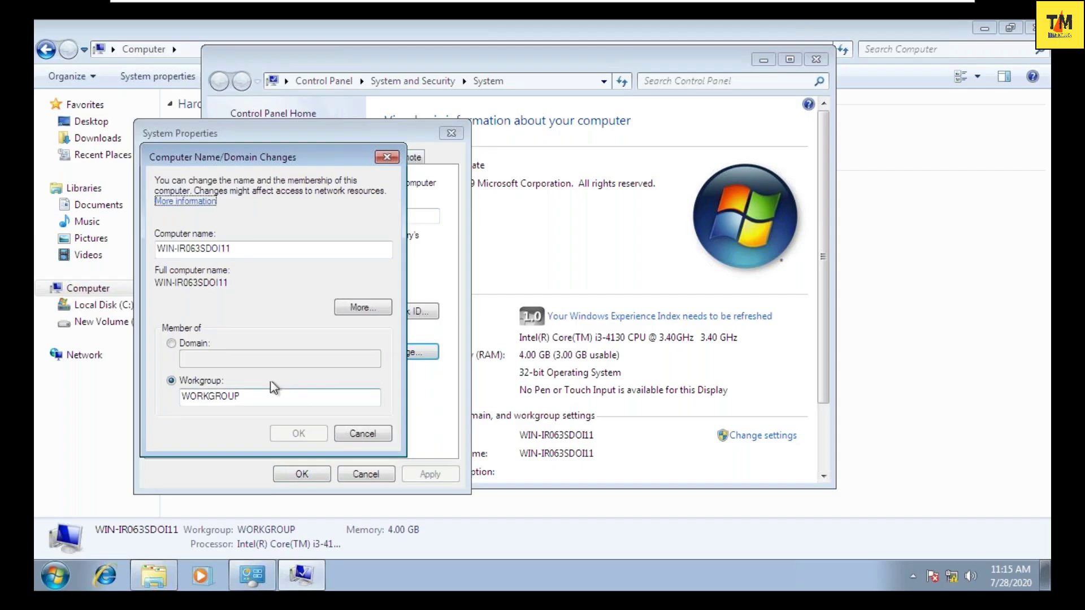
click(172, 346)
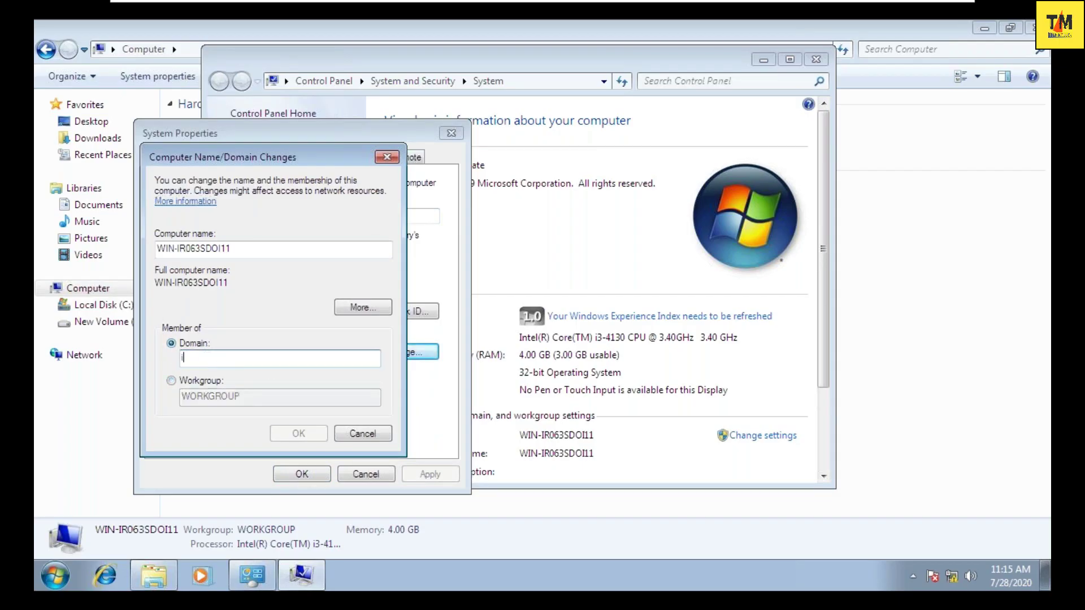
text(iant.com)
key(Return)
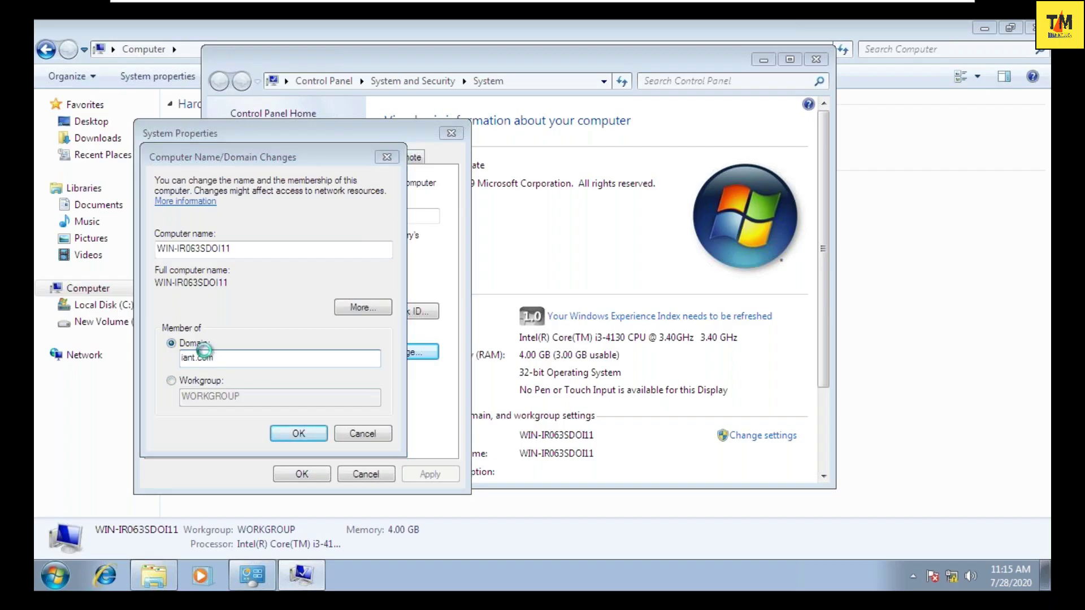
- Authenticate the domain join with the Administrator account and its password
text(Adminm)
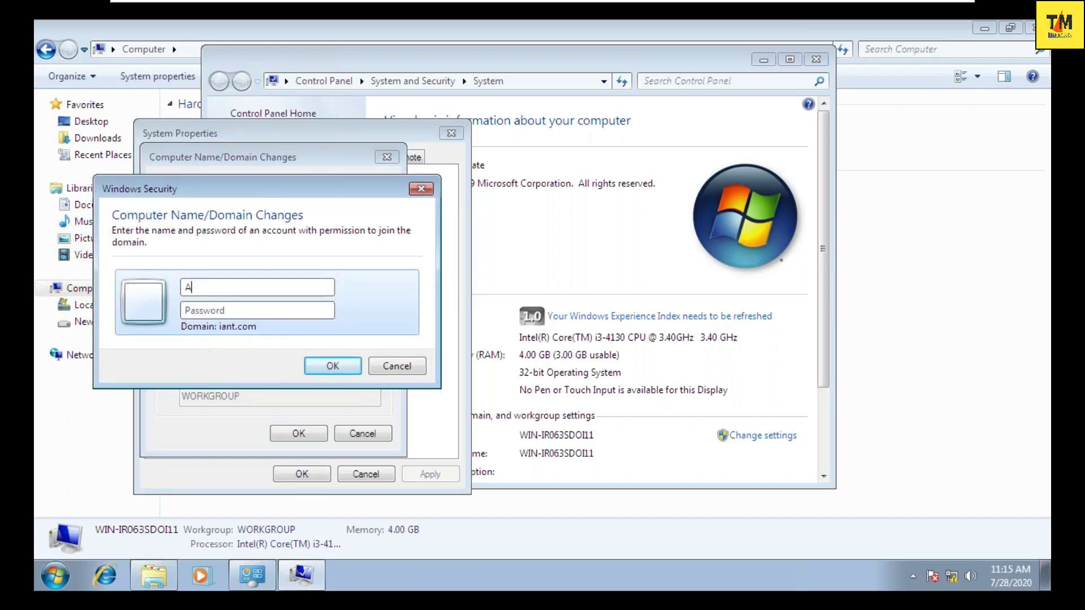
key(BackSpace)
key(BackSpace)
text(nistrator*******)
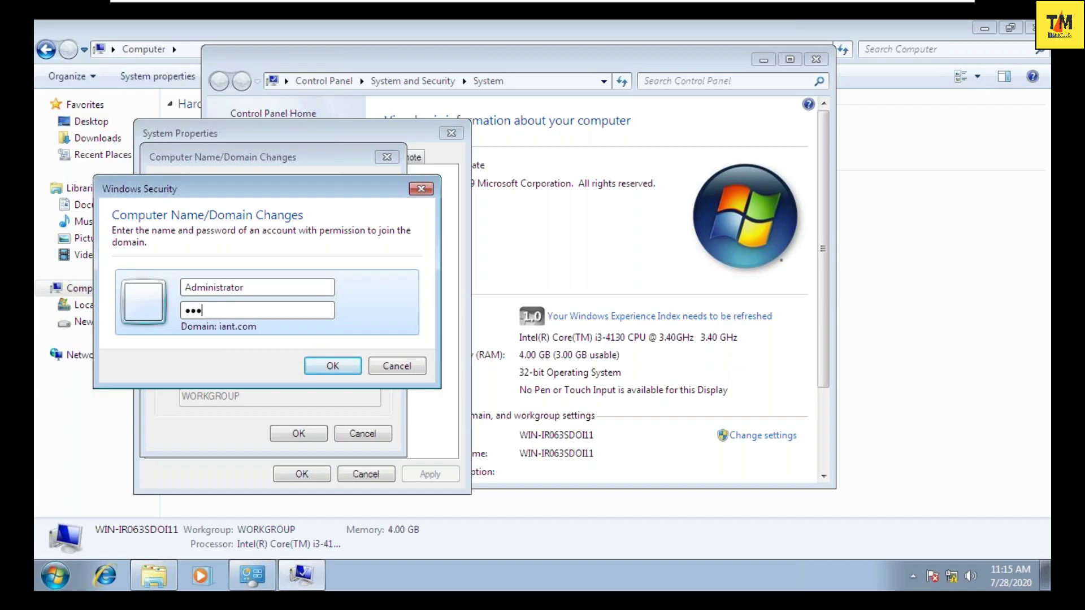
text(**)
click(334, 370)
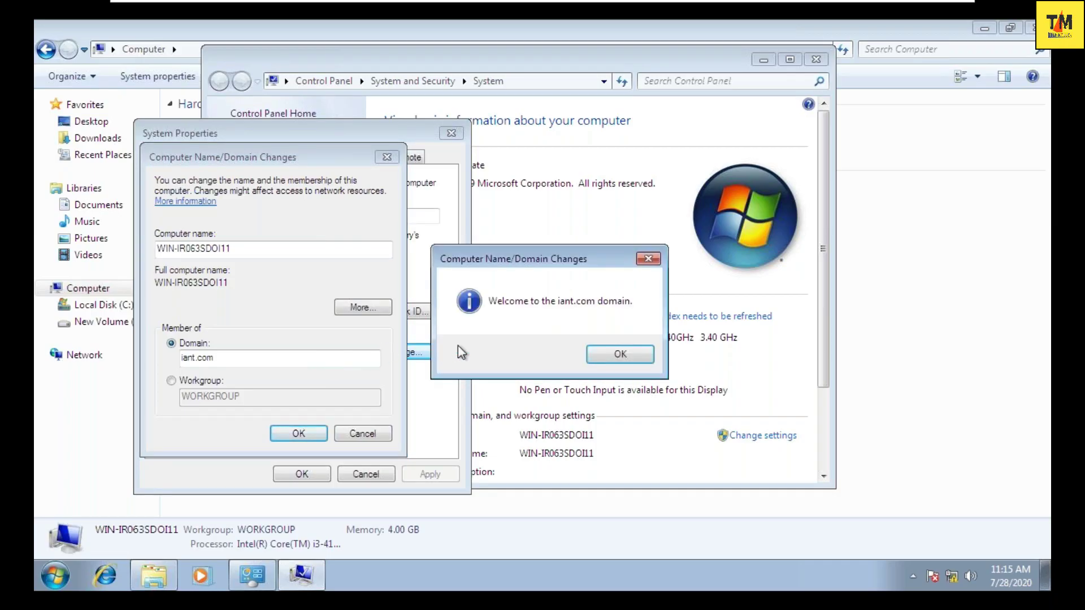
- Accept the iant.com welcome, close System Properties, and restart Windows 7 now
click(593, 353)
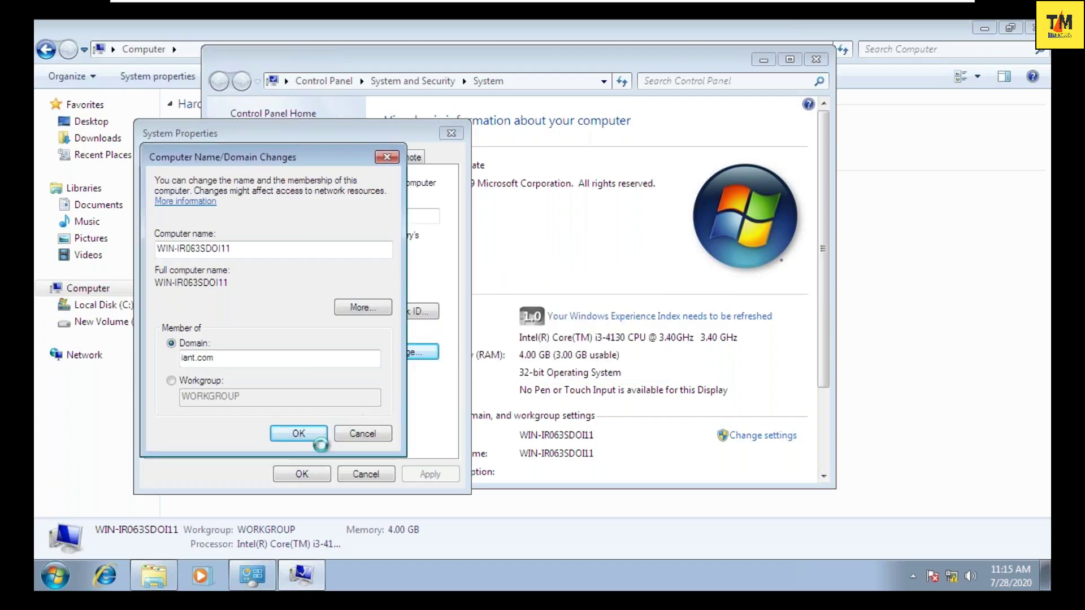
click(627, 315)
click(306, 466)
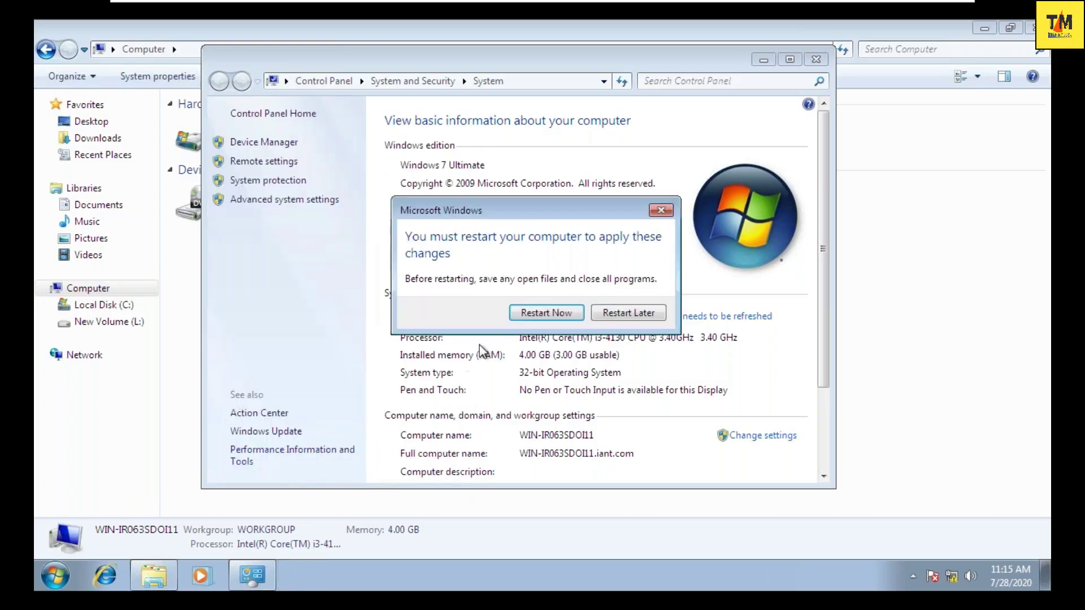
click(555, 310)
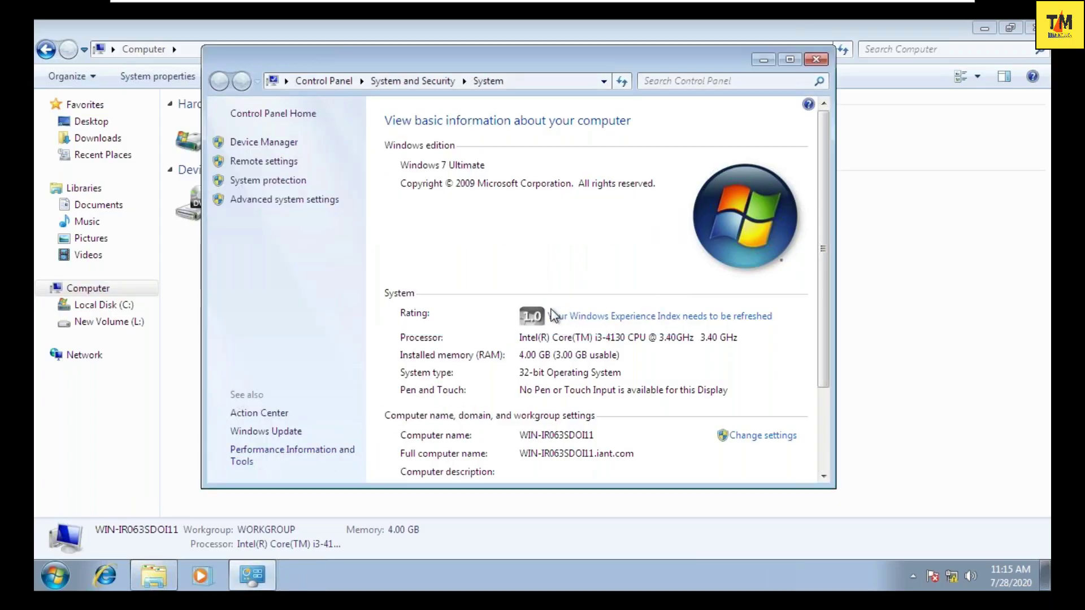
key(ctrl+alt)
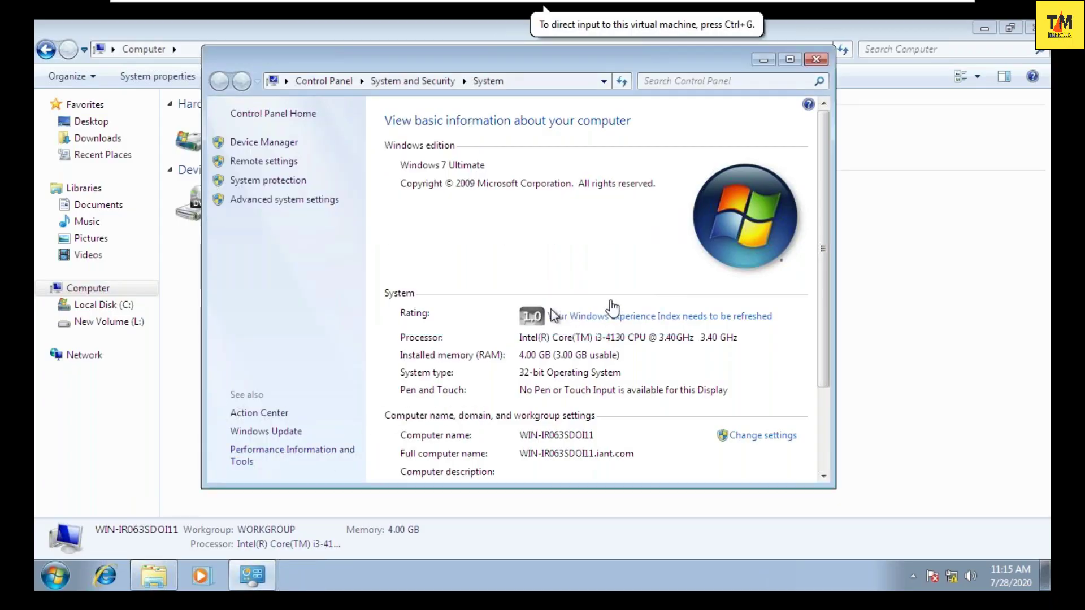
- In Notepad's practical 8 notes, add a new line below 'create one member of domain'
mouse_move(771, 4)
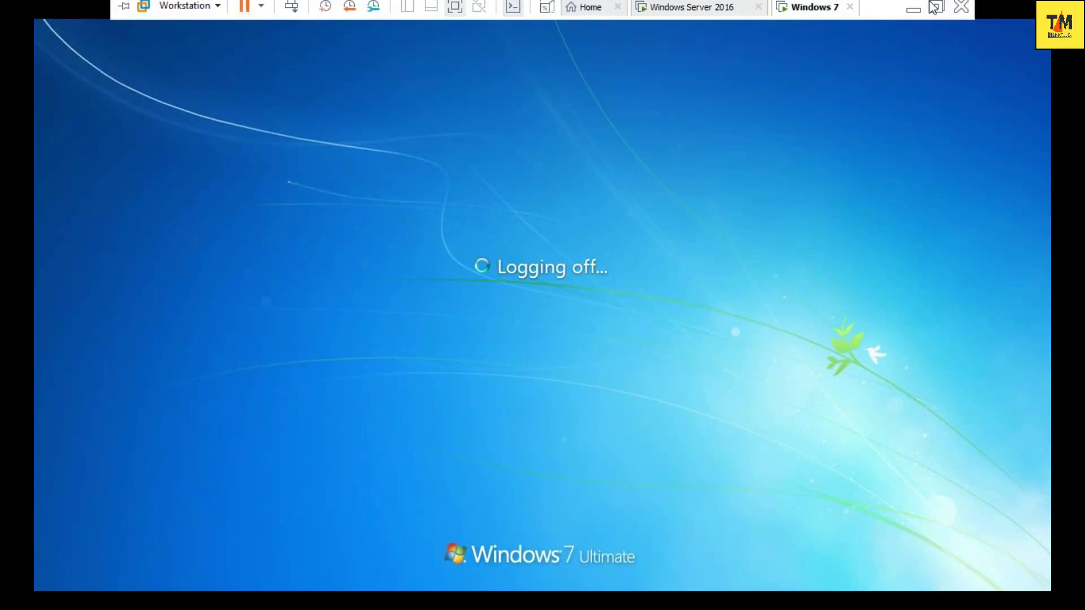
click(915, 10)
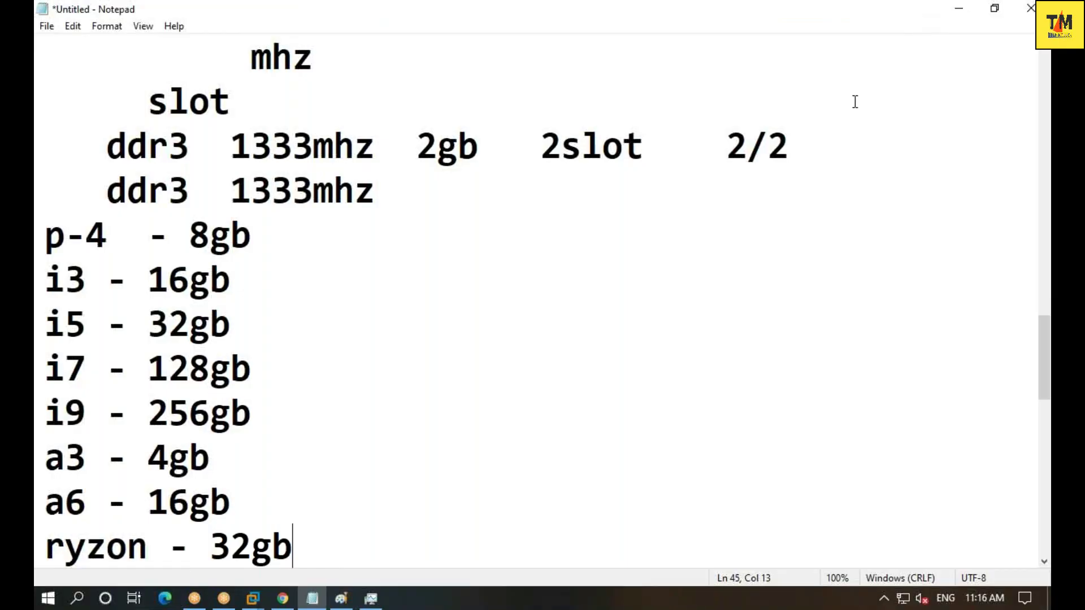
scroll(563, 335, up, 3)
scroll(563, 335, up, 3)
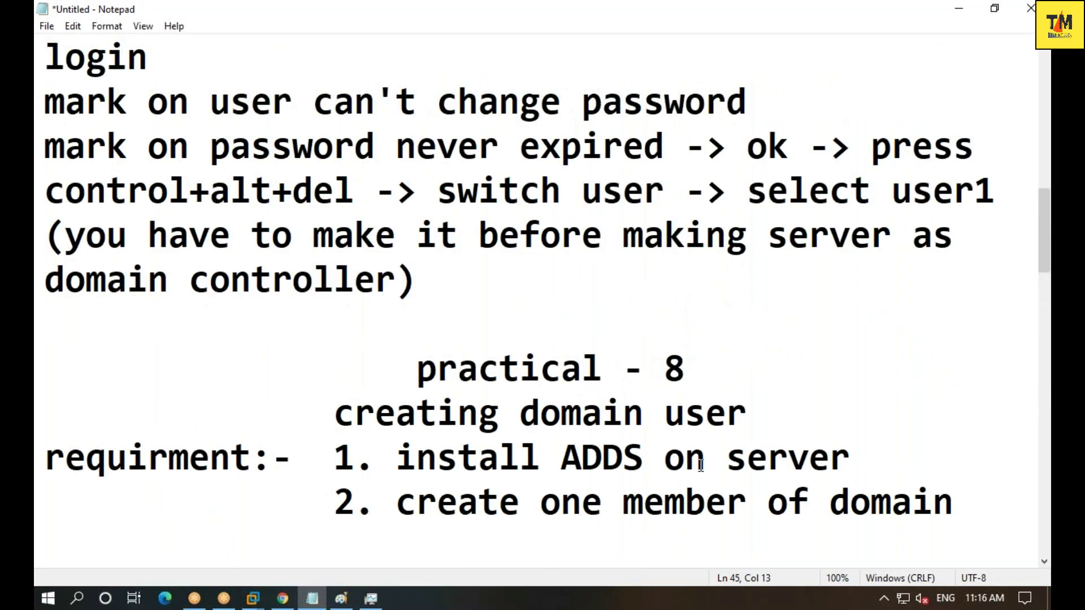
click(873, 455)
scroll(873, 456, down, 1)
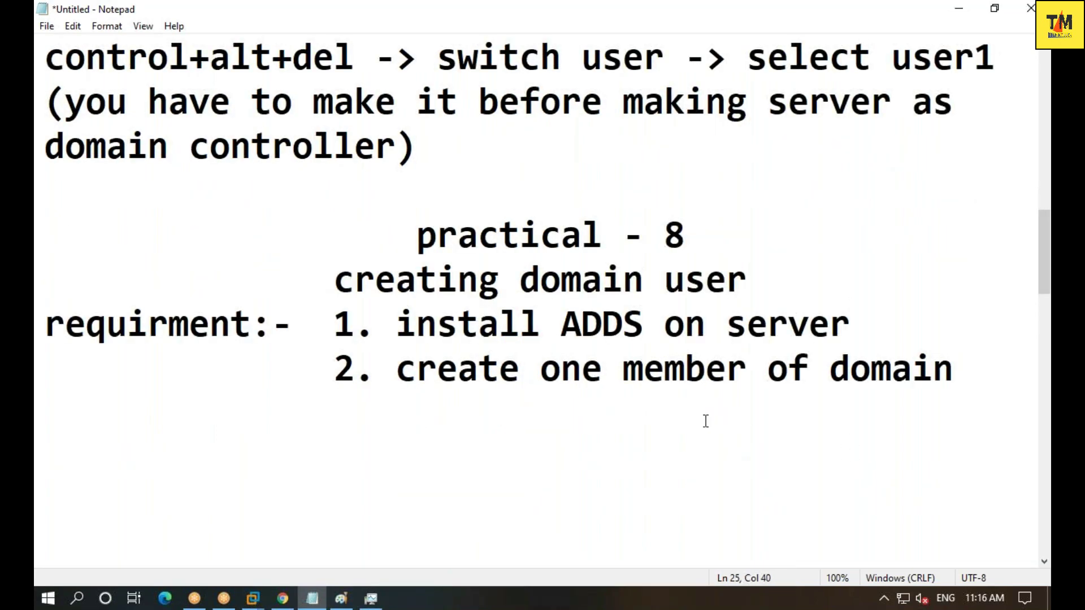
click(955, 373)
key(Return)
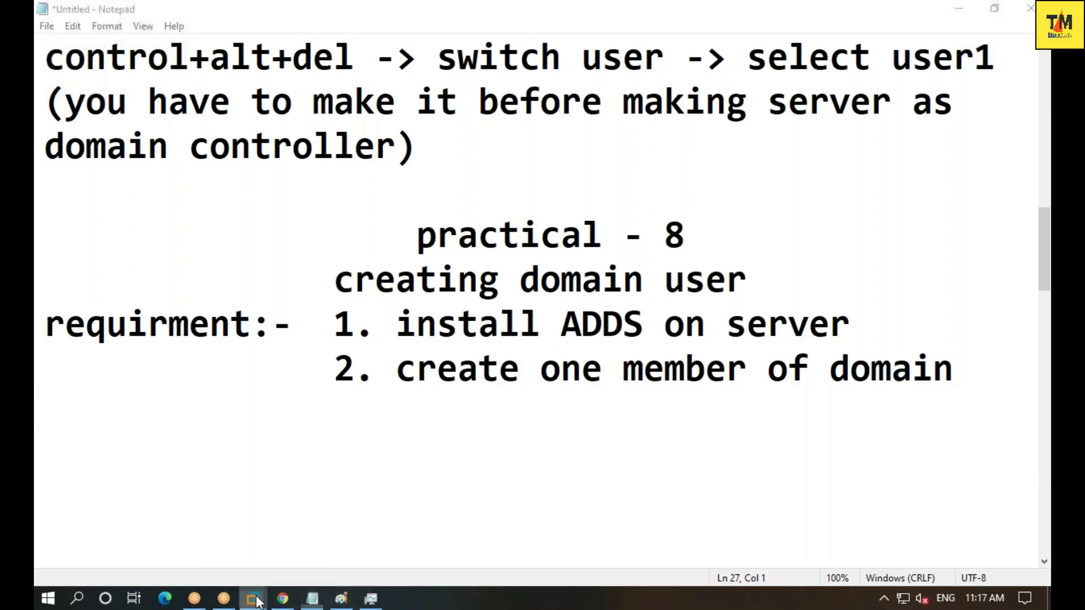
mouse_move(342, 598)
click(278, 520)
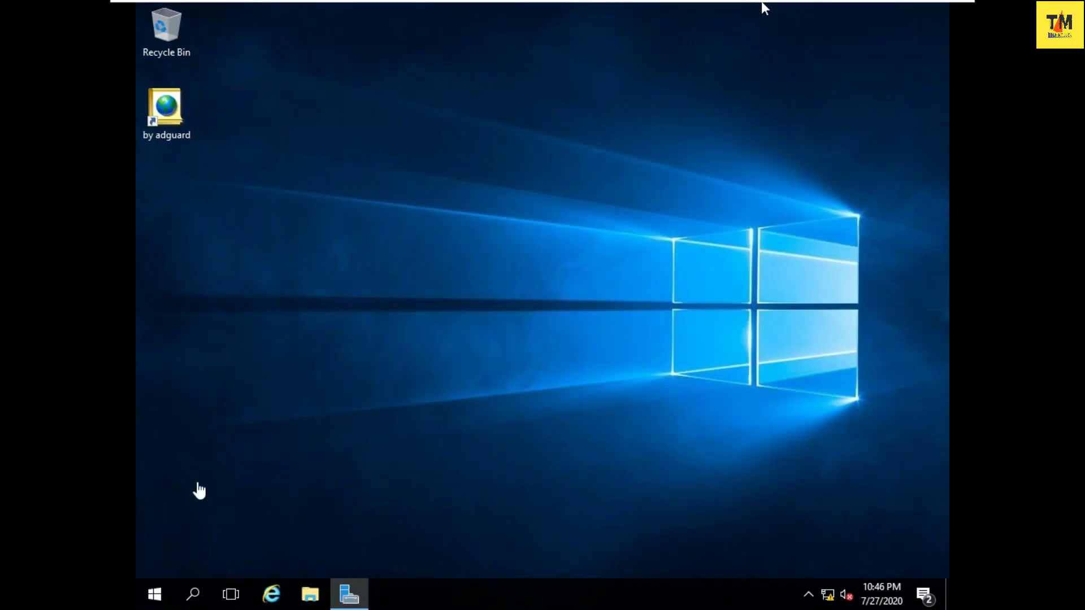
- Launch Active Directory Users and Computers from Start's Windows Administrative Tools on the server
click(425, 252)
click(160, 597)
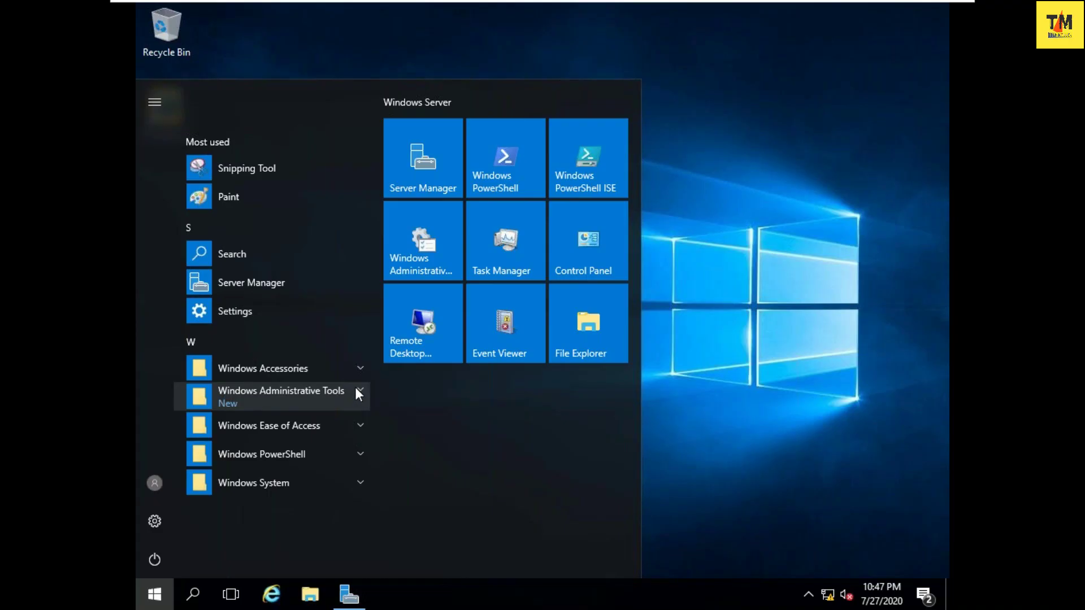
click(356, 390)
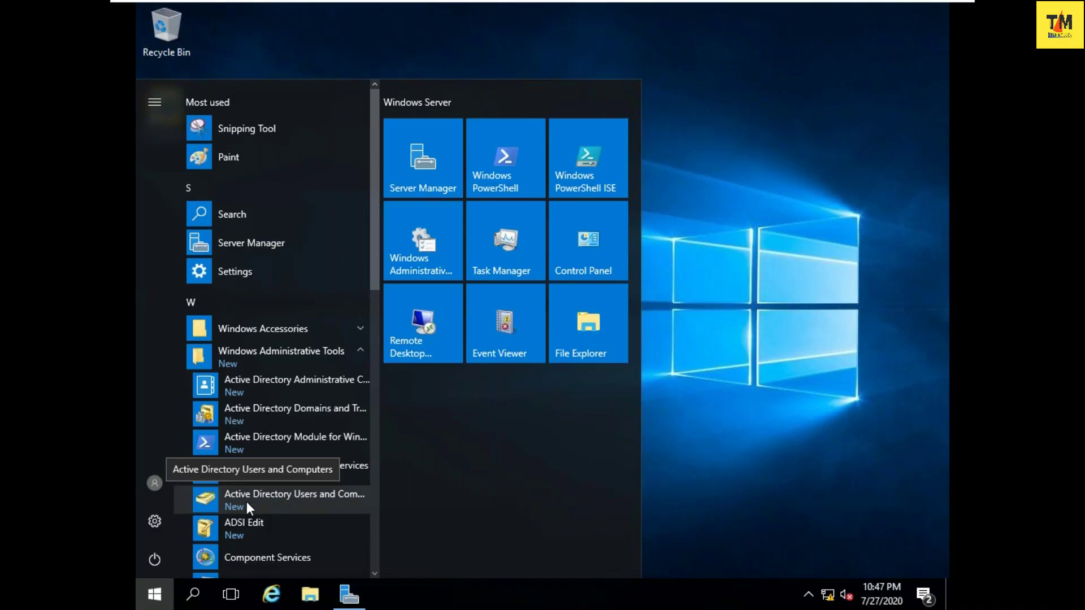
click(279, 502)
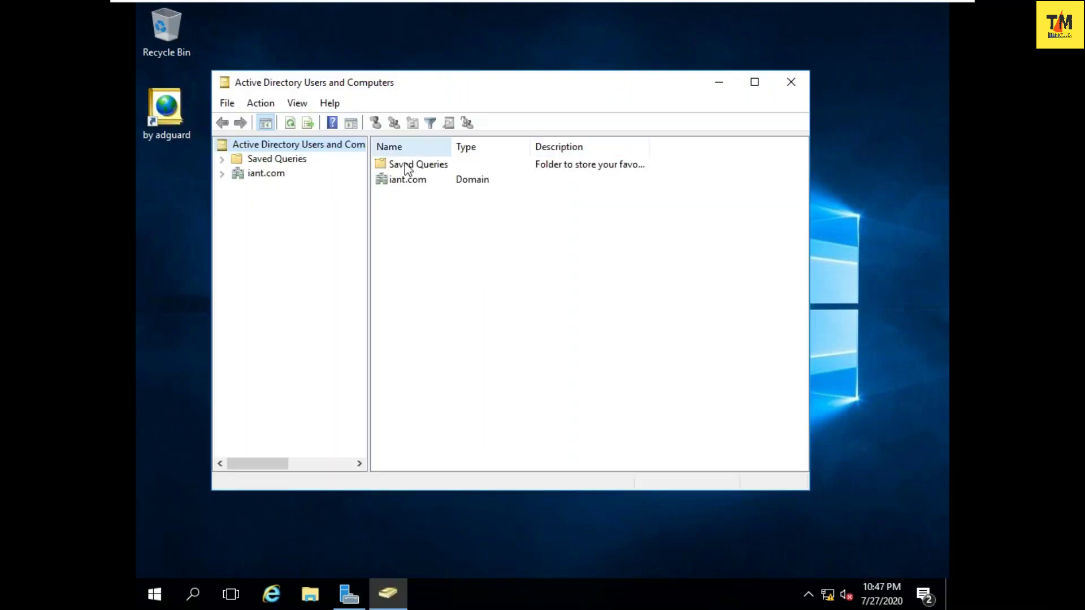
click(871, 299)
key(super+r)
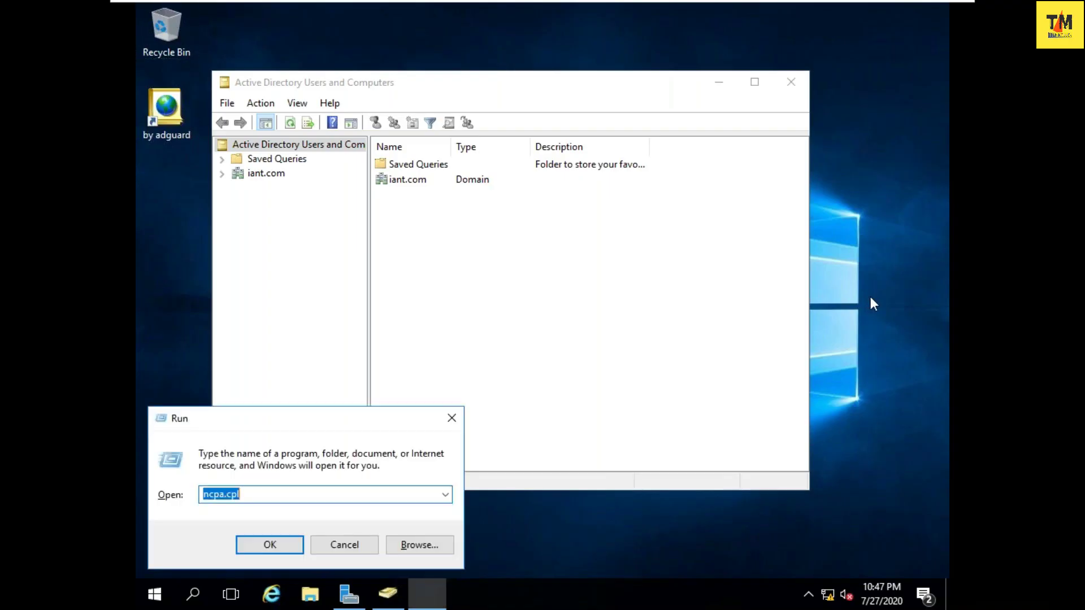
text(lus)
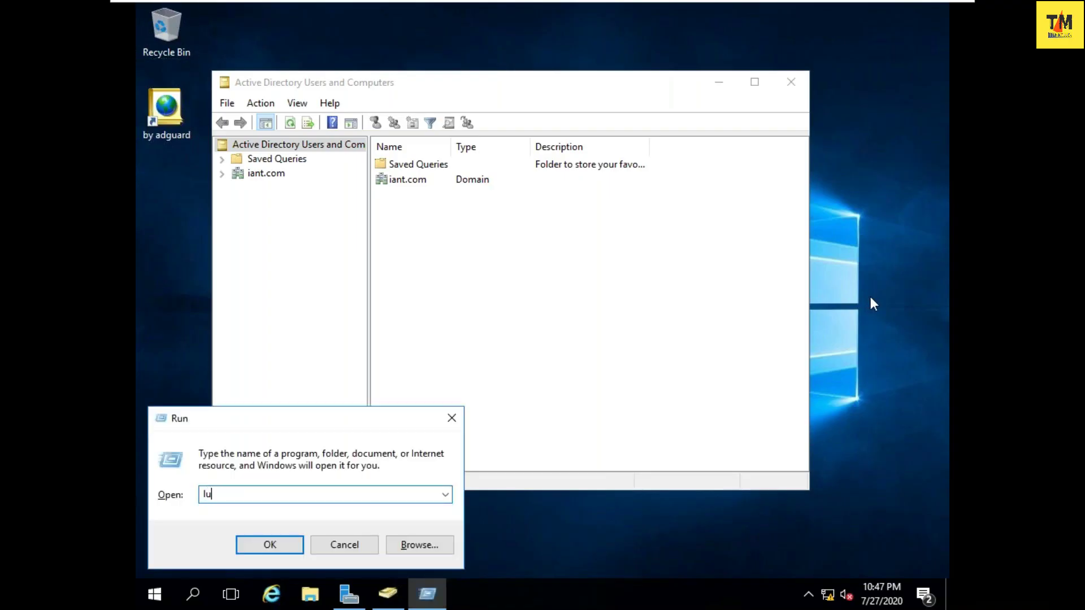
text(r.msc)
key(Return)
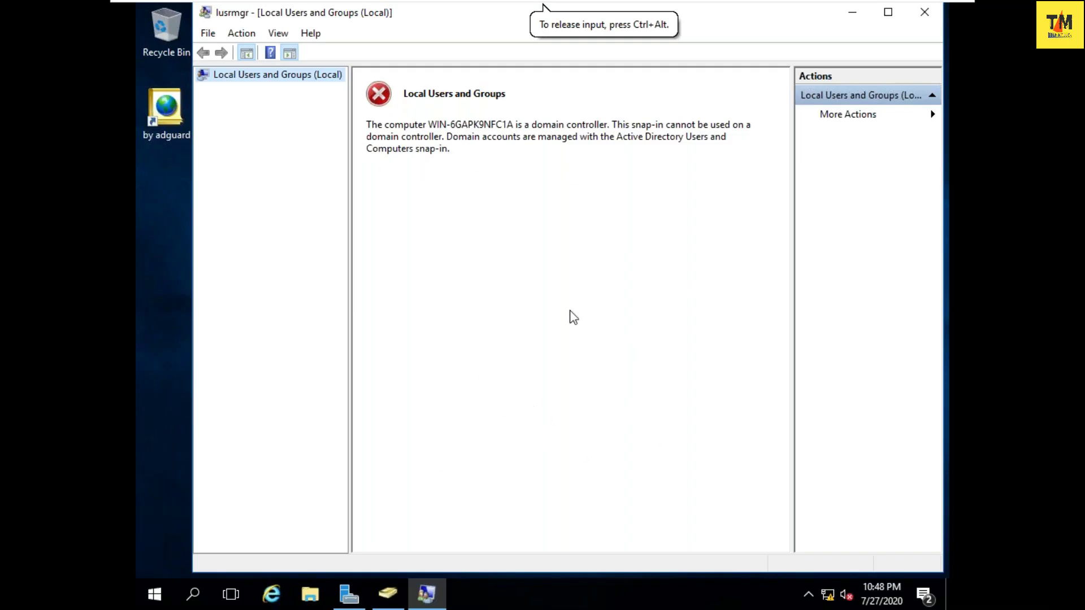
click(924, 11)
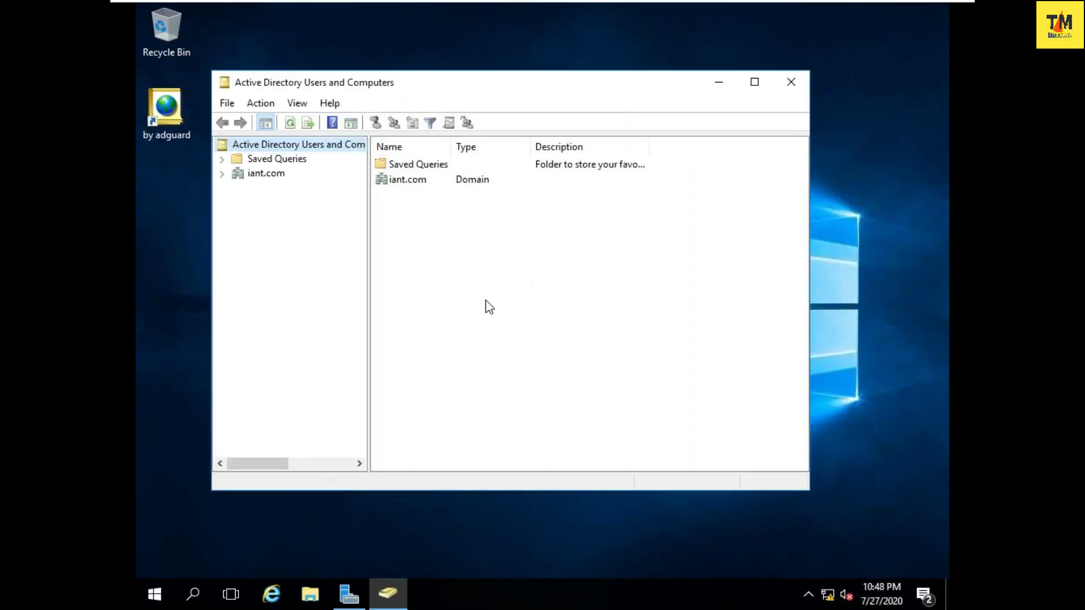
- Maximize ADUC and open the iant.com Users container
click(755, 82)
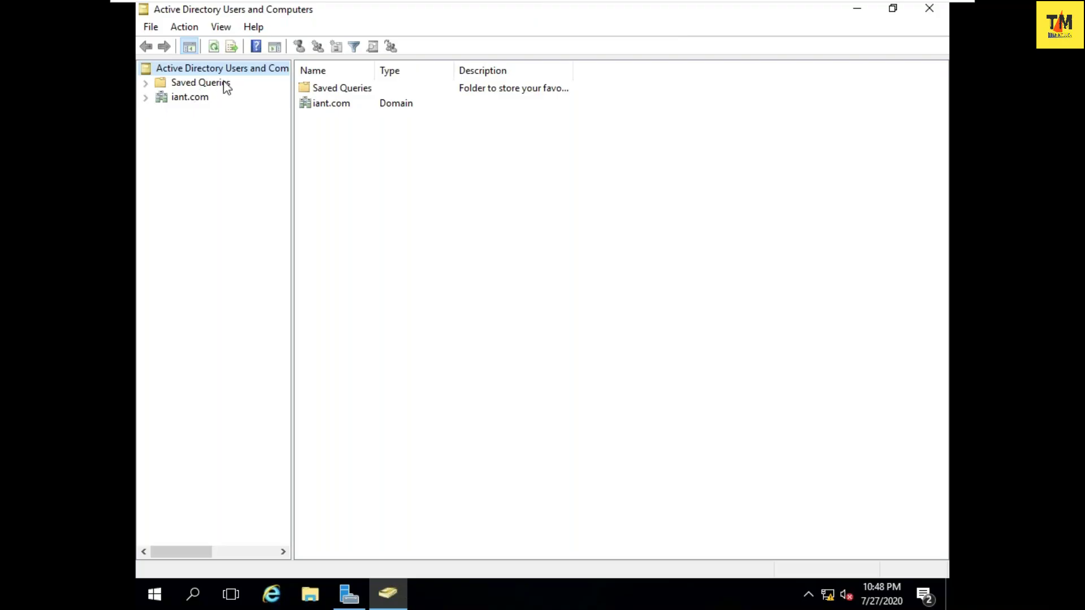
click(146, 100)
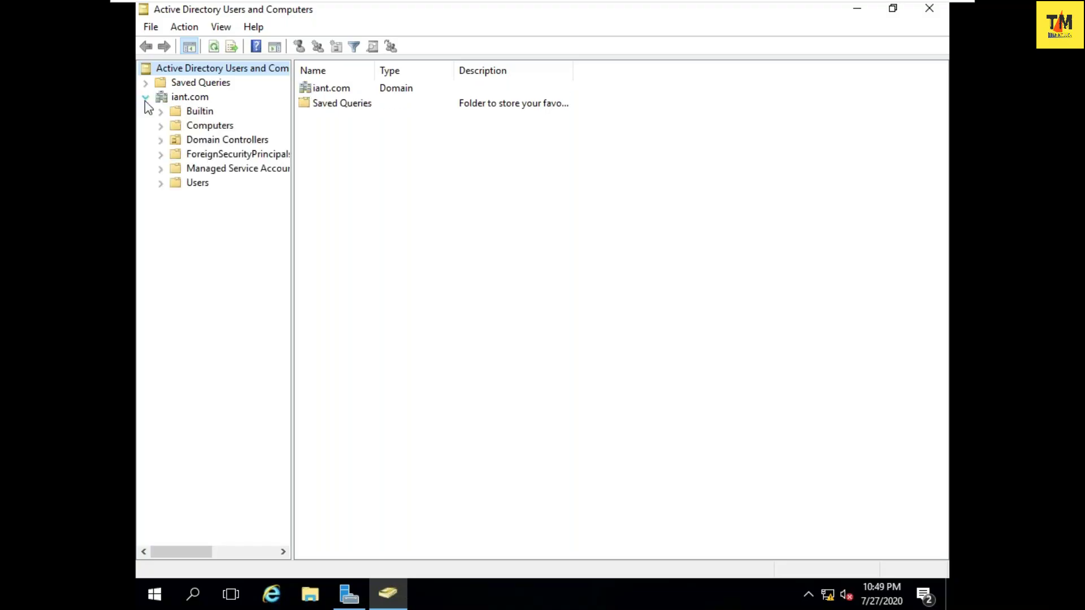
click(152, 97)
click(195, 185)
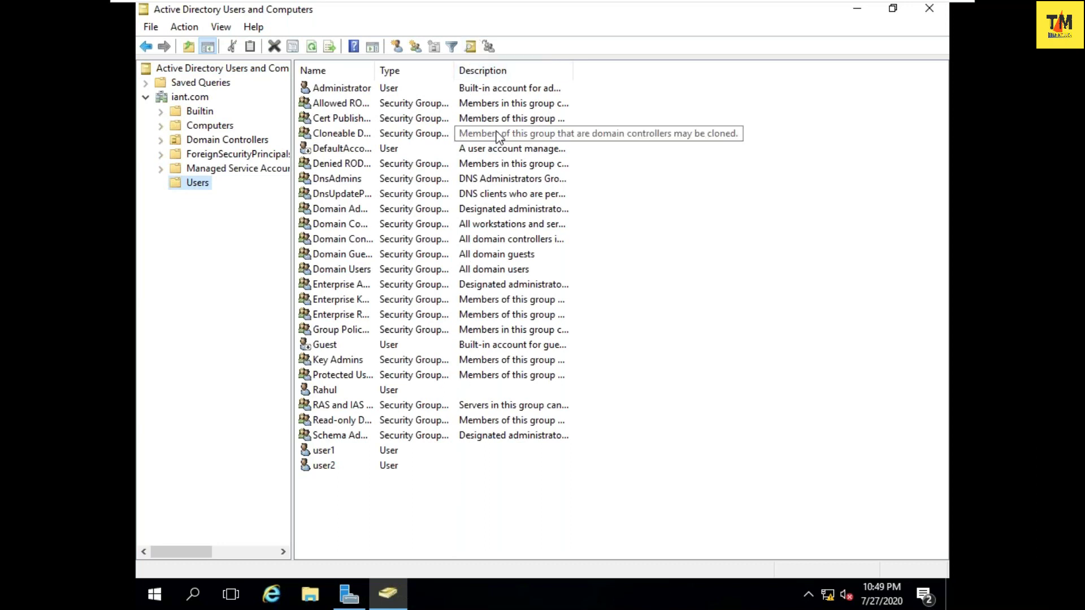
- Browse the existing user1 and user2 accounts in the Users list, then deselect them
click(322, 455)
key(Down)
key(Up)
key(Down)
key(Up)
key(Down)
key(Up)
key(Down)
key(Up)
key(Down)
key(Up)
key(Down)
key(Up)
key(Down)
key(Up)
key(Down)
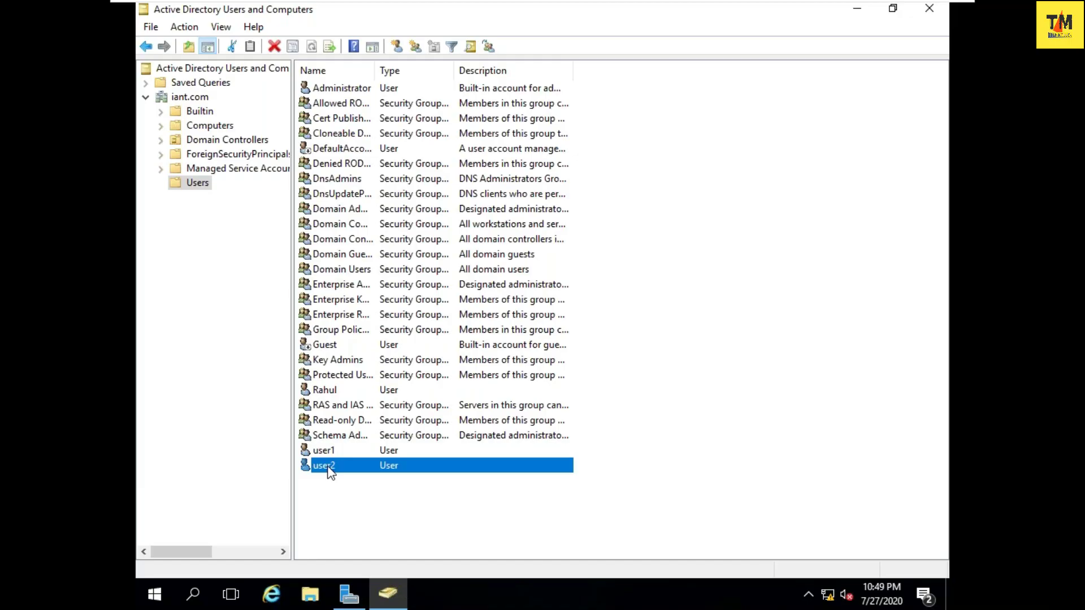
click(661, 297)
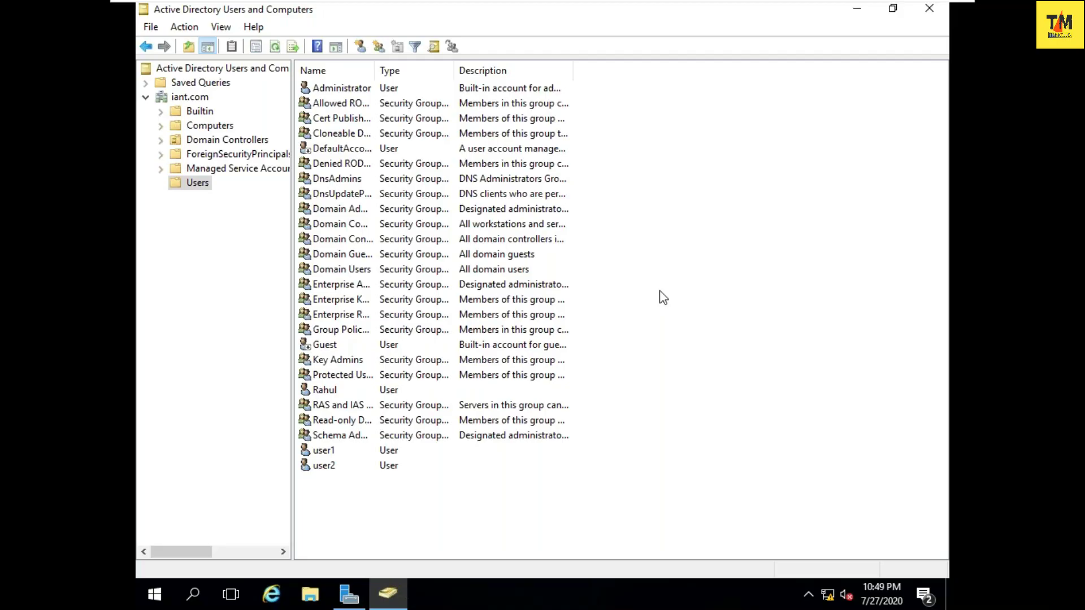
- Open the Users container's context menu and dismiss it without creating anything
right_click(659, 275)
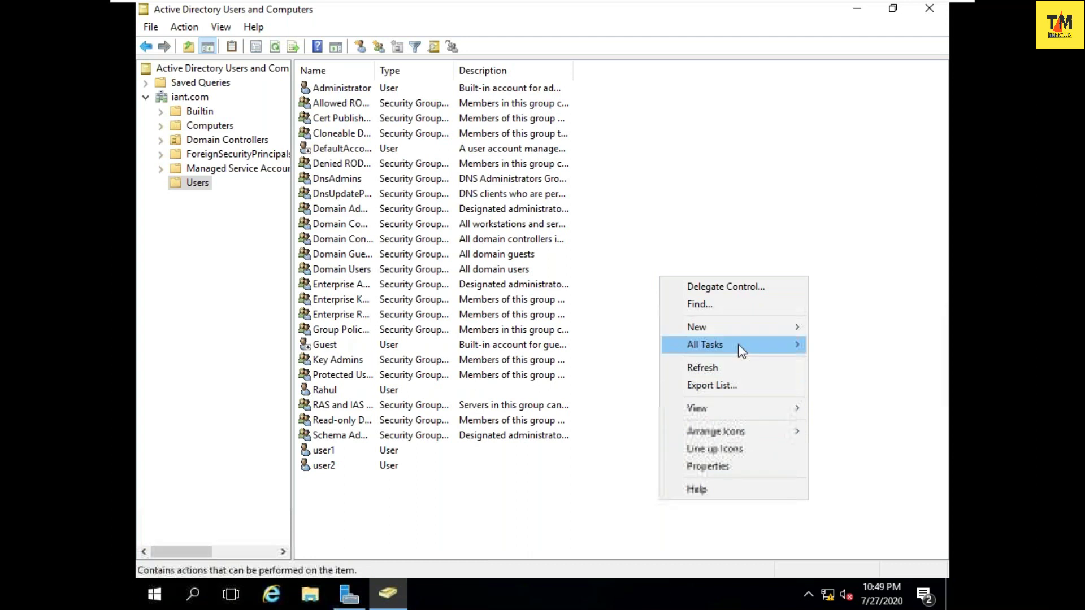
mouse_move(737, 332)
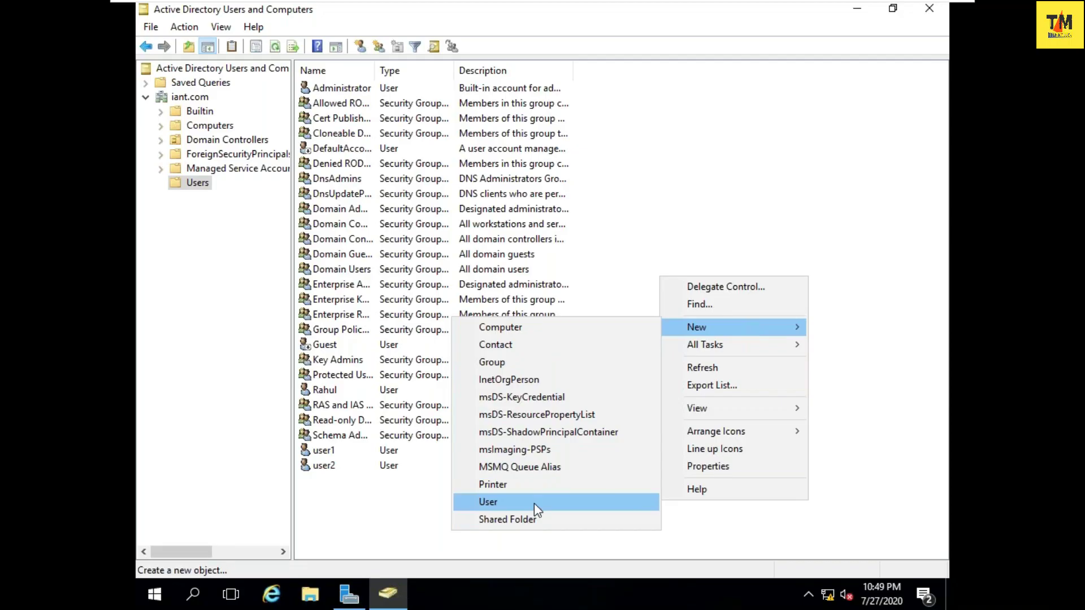
click(717, 194)
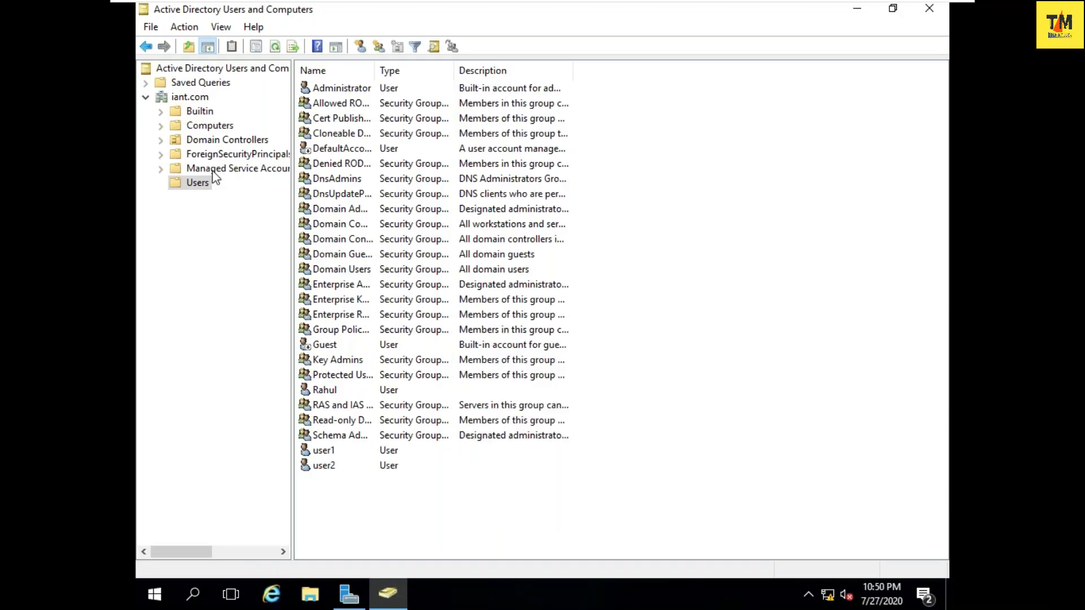
- Reopen iant.com Users and choose New > User from the list's context menu
click(145, 97)
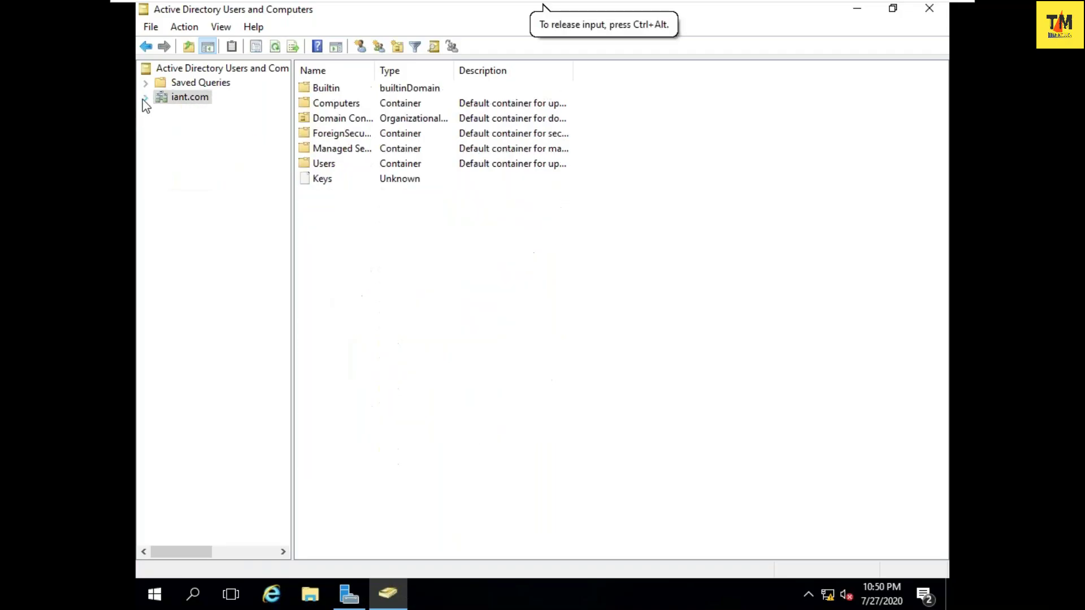
click(146, 97)
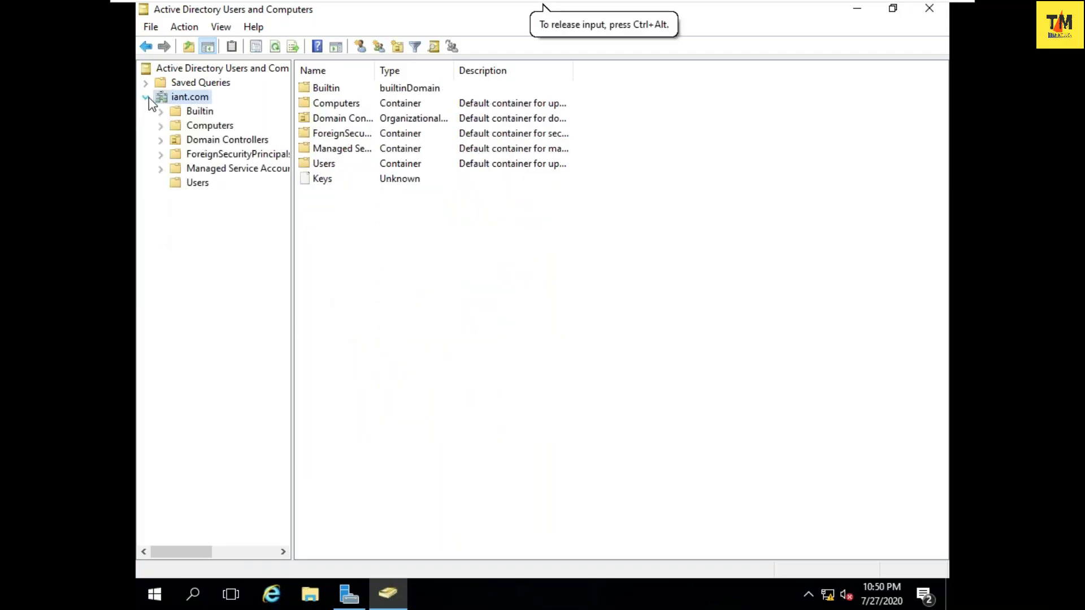
click(204, 187)
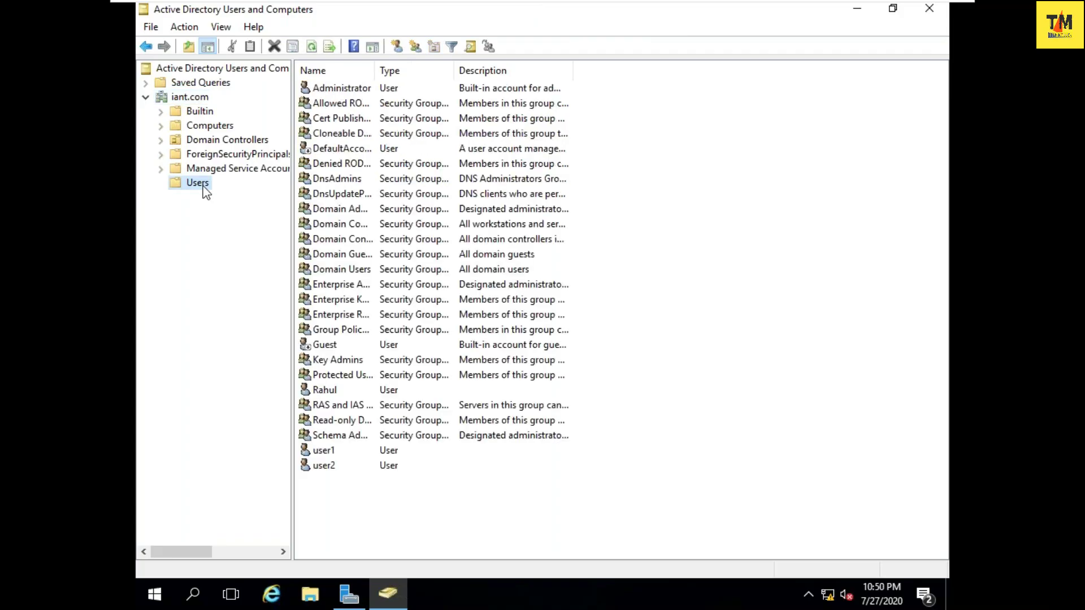
right_click(699, 202)
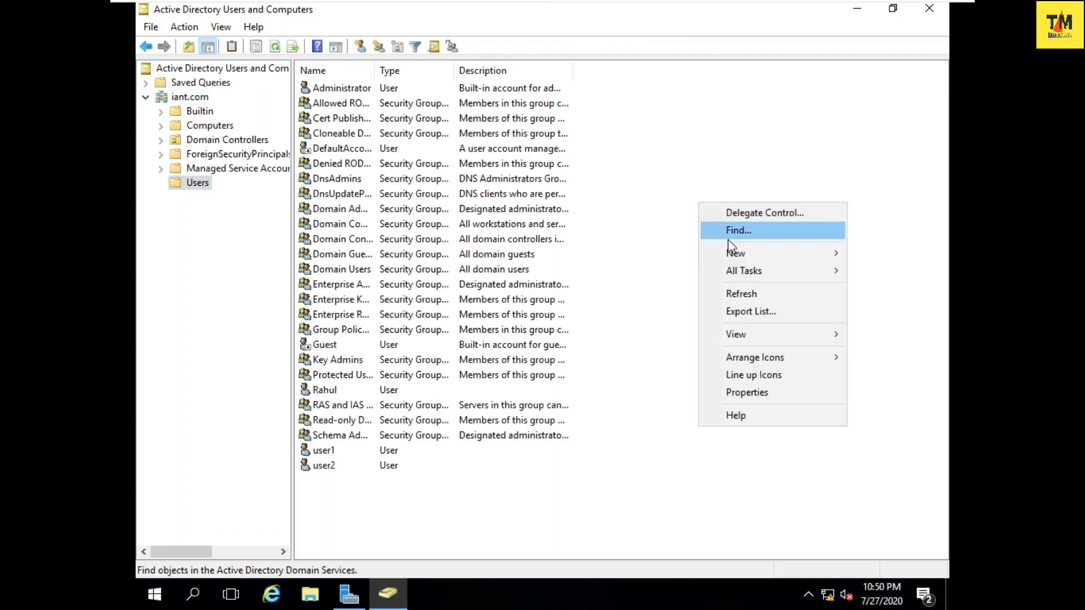
mouse_move(728, 257)
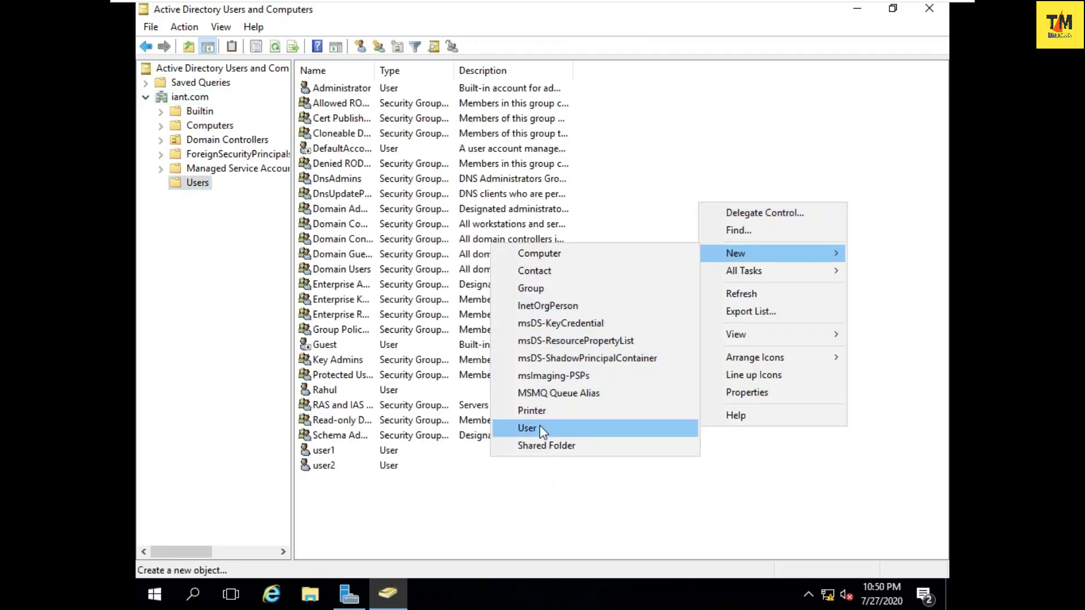
click(541, 427)
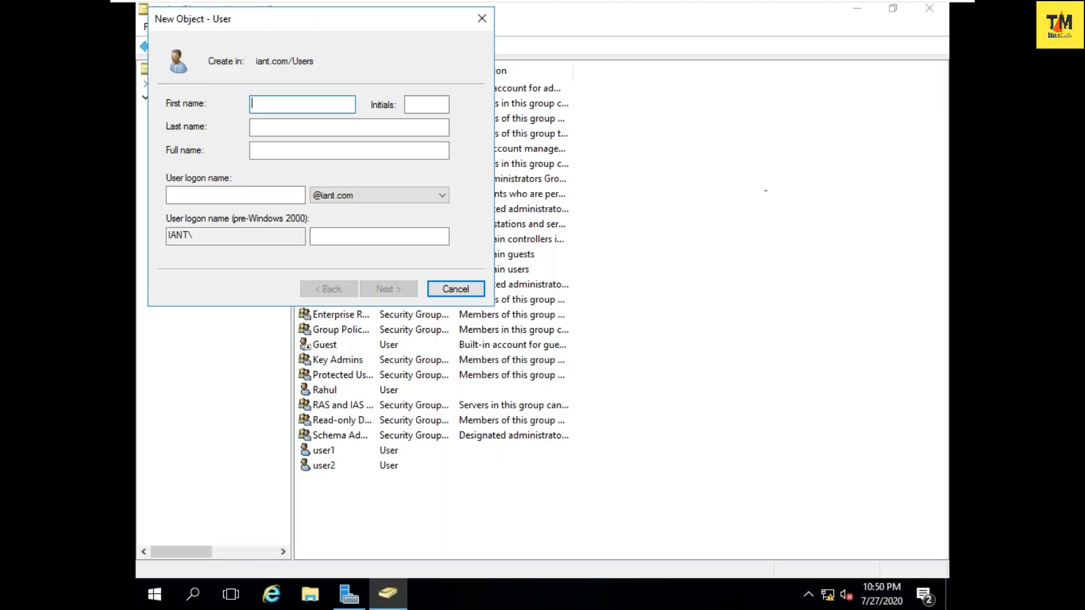
drag(325, 25, 624, 113)
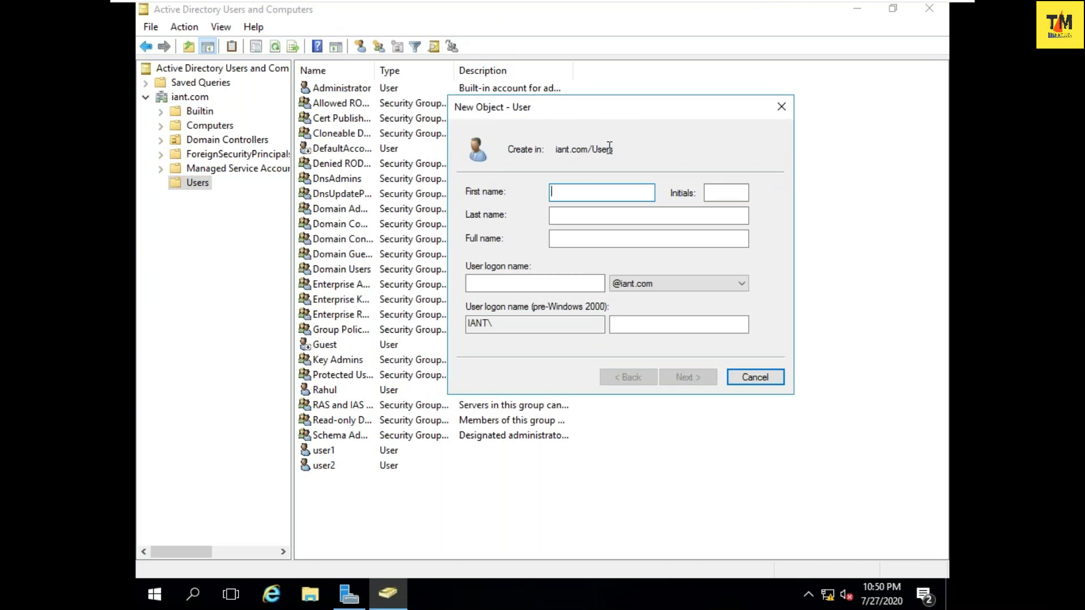
key(Tab)
key(Tab)
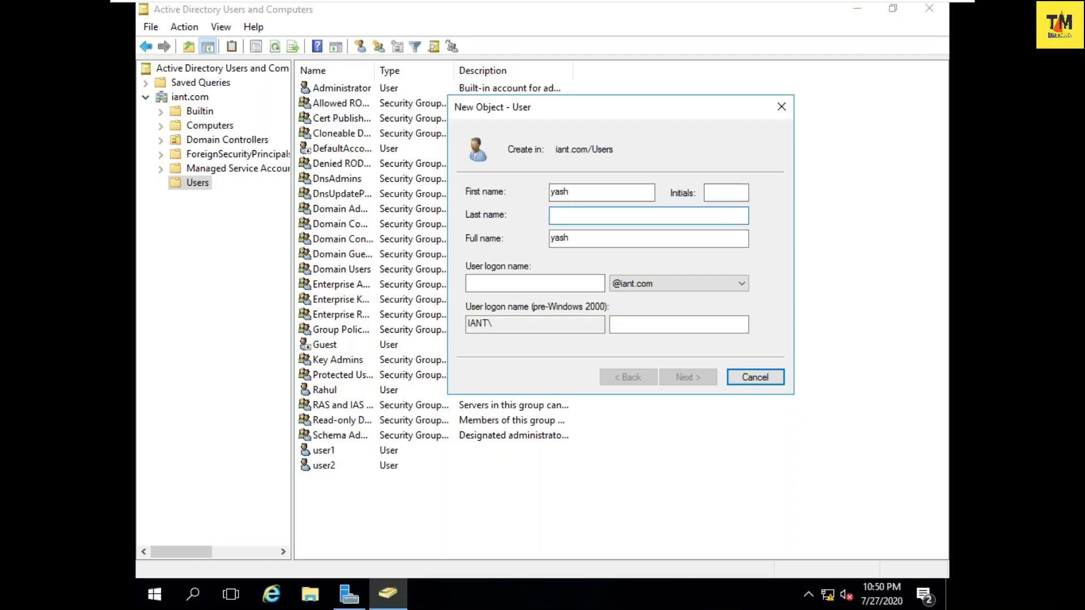
key(Tab)
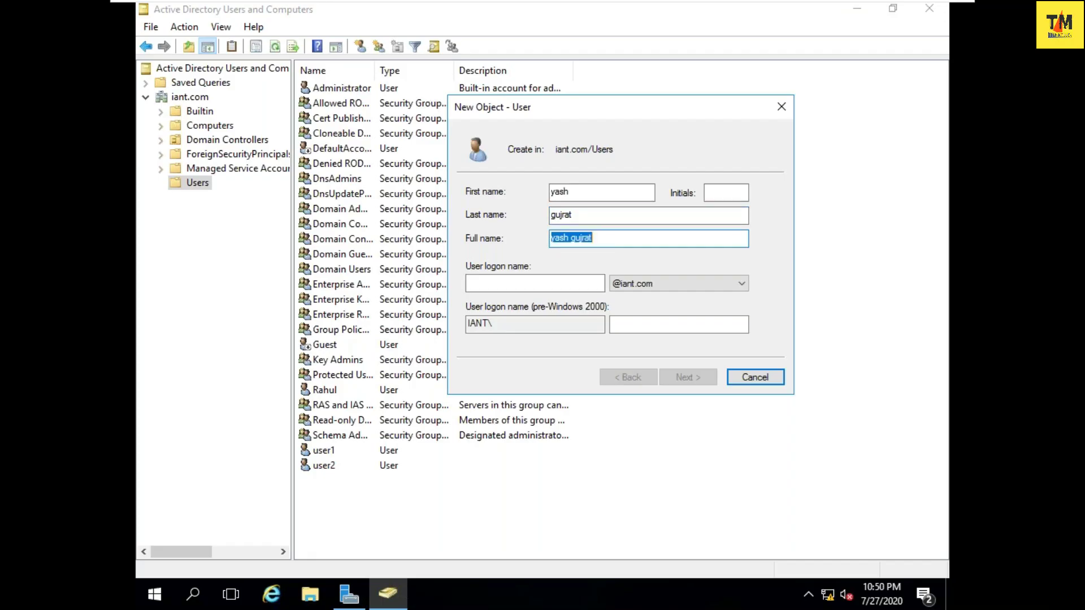
key(Tab)
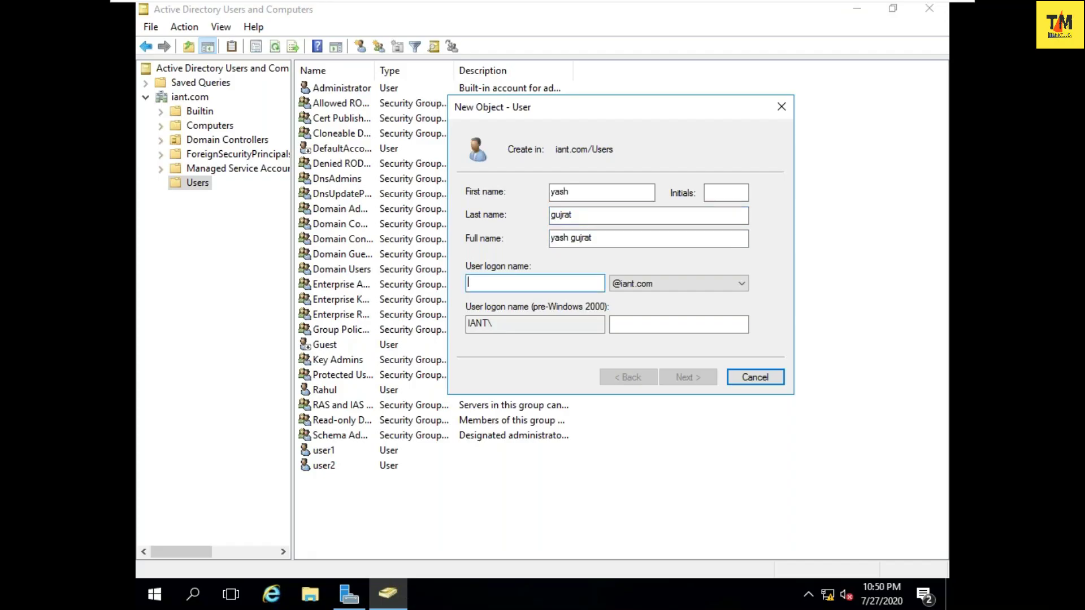
text(y)
key(BackSpace)
text(yash)
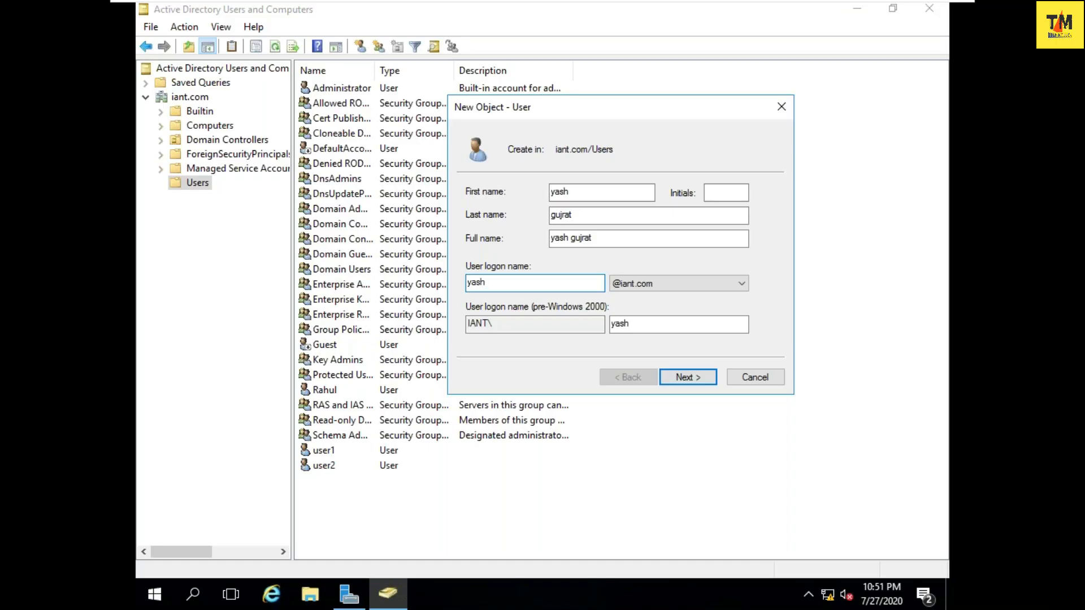
click(681, 378)
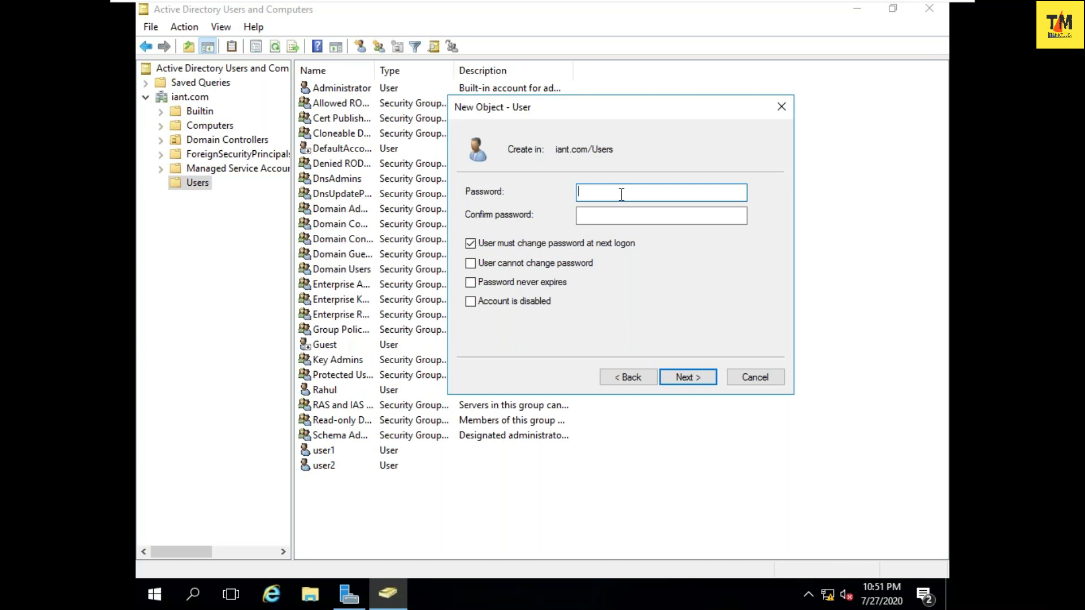
- Set a password with cannot-change and never-expires options, finish, and dismiss the policy error
key(Tab)
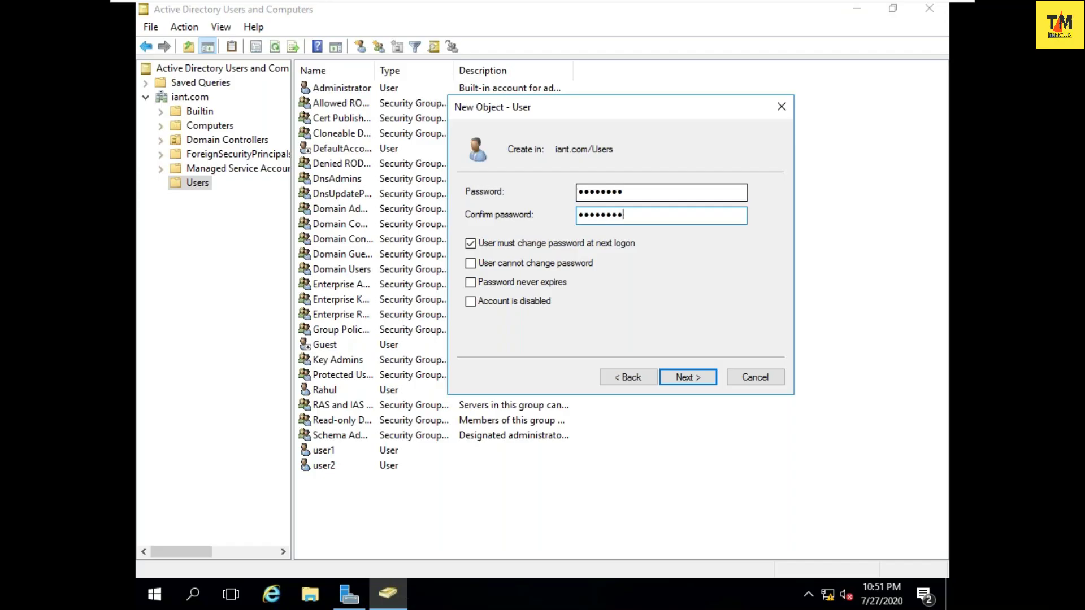
click(522, 244)
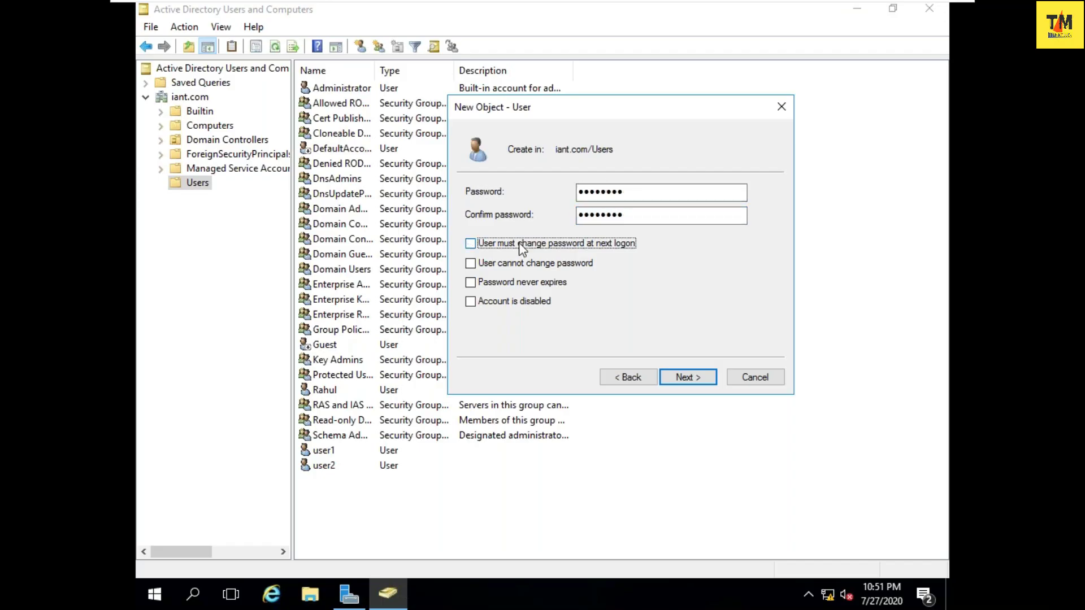
click(521, 266)
click(513, 286)
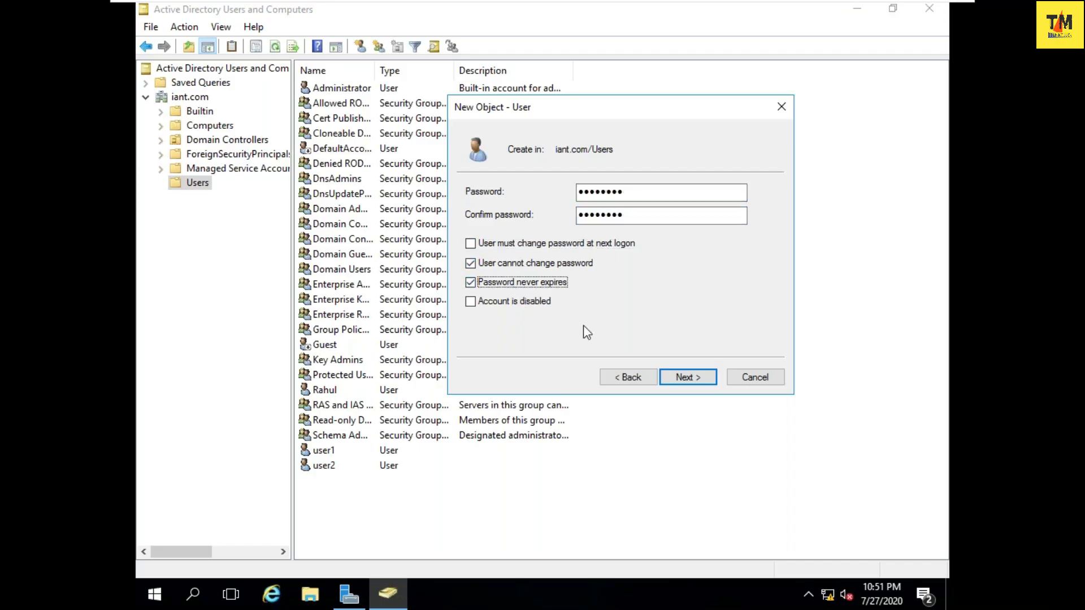
click(671, 374)
click(681, 372)
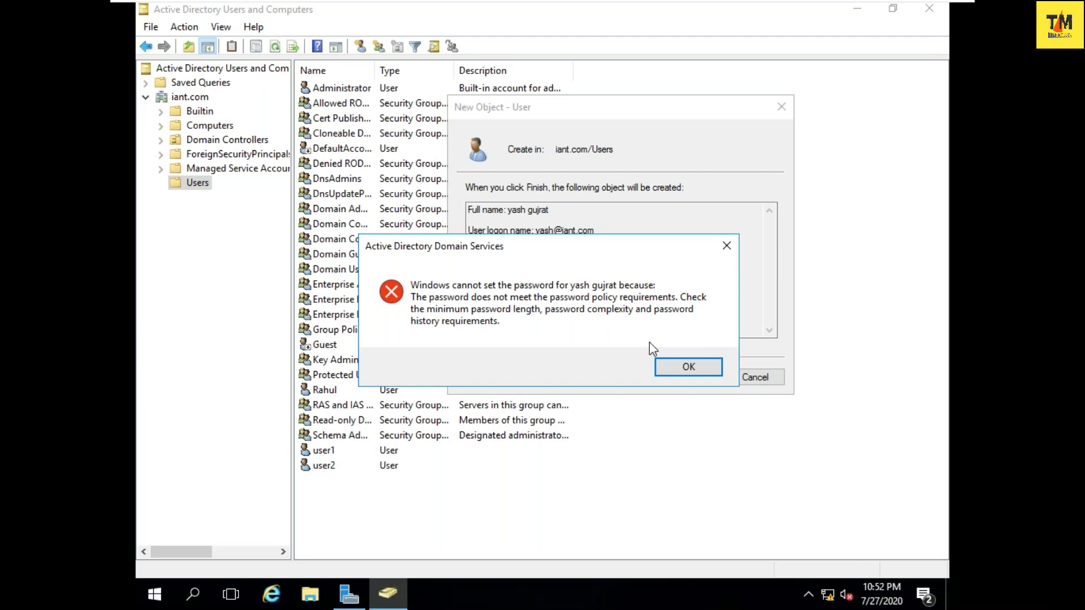
key(Return)
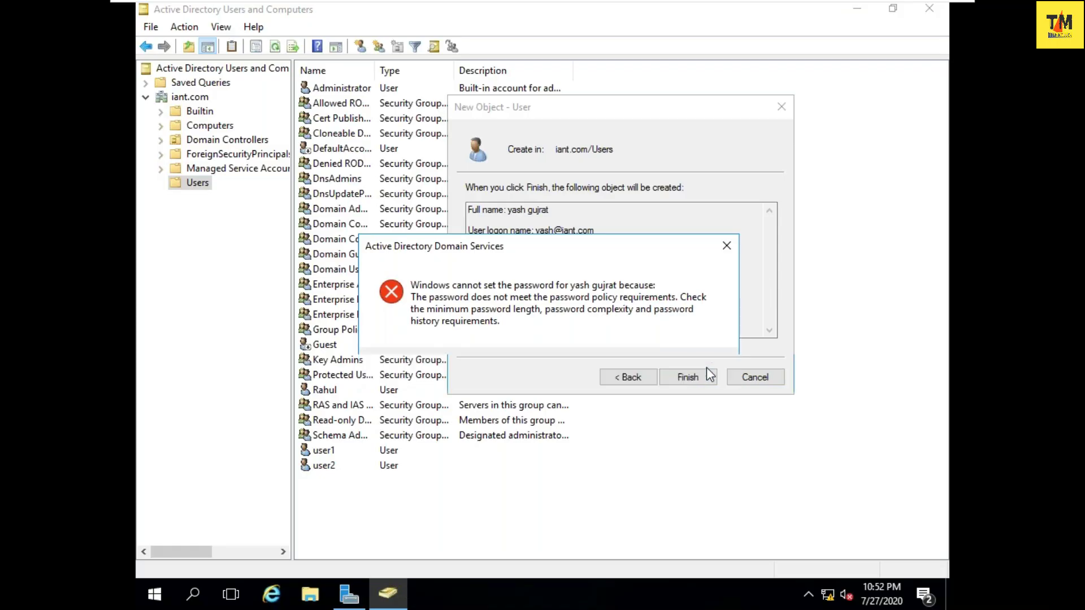
- Launch Notepad via Run and set its Consolas font size to 26
key(super+r)
text(no)
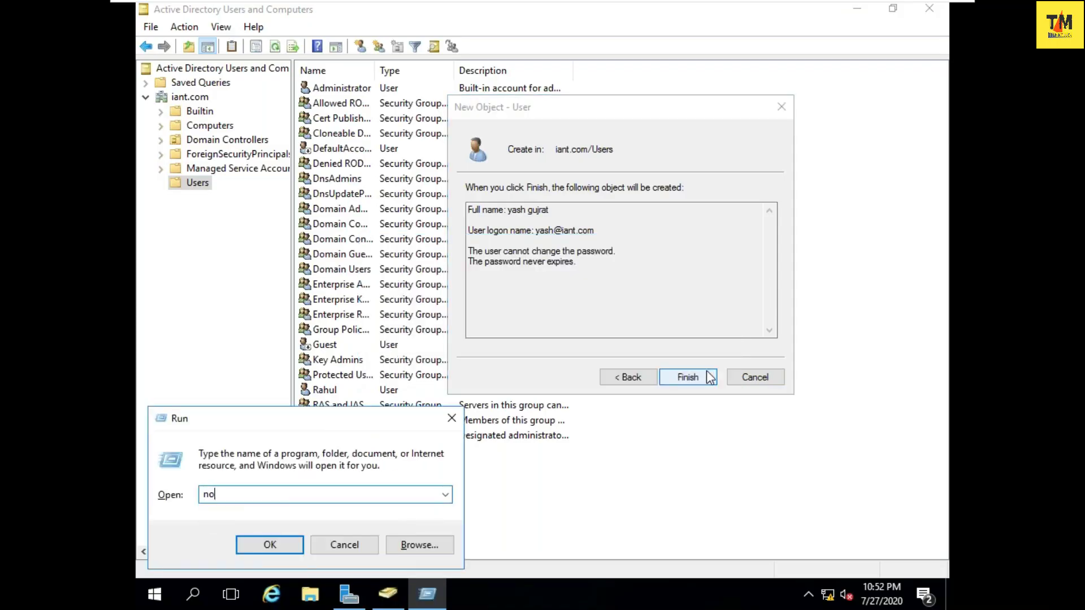
text(te[ad)
key(BackSpace)
key(BackSpace)
key(BackSpace)
text(pad)
key(Return)
text(a)
key(BackSpace)
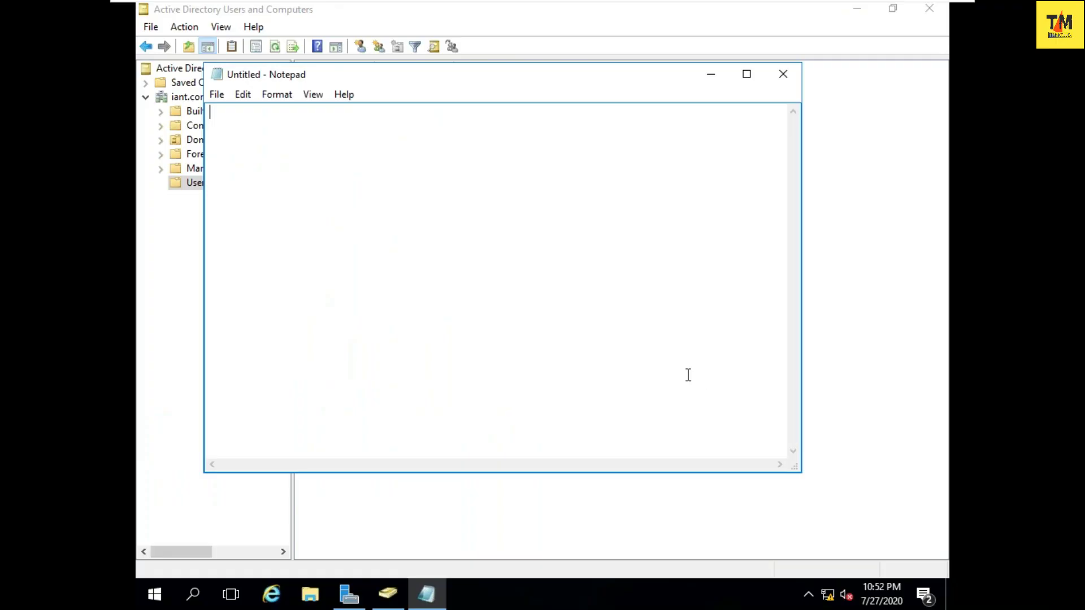
click(269, 97)
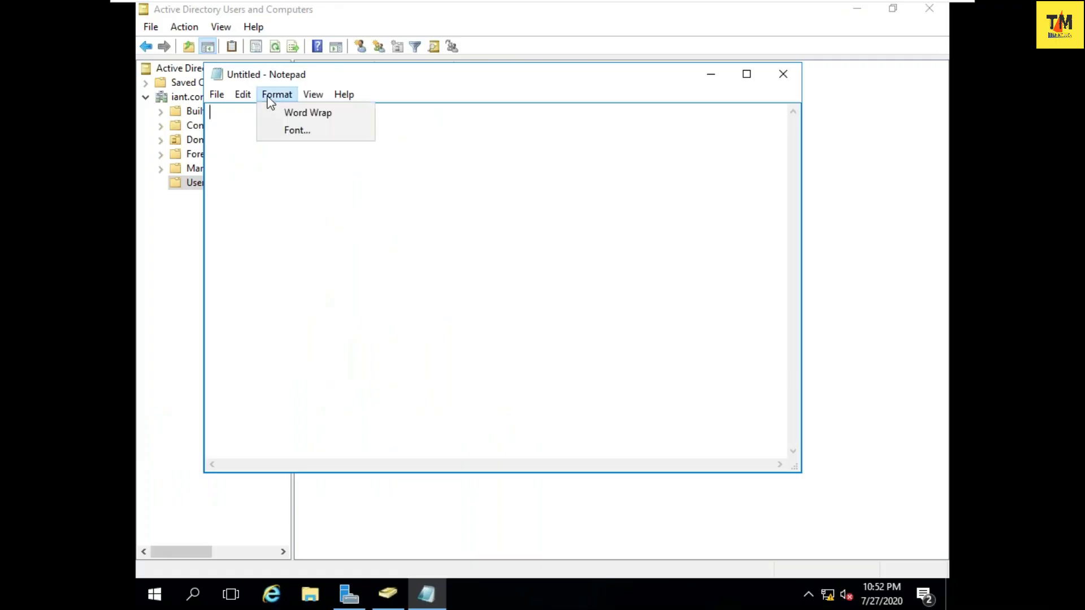
click(289, 133)
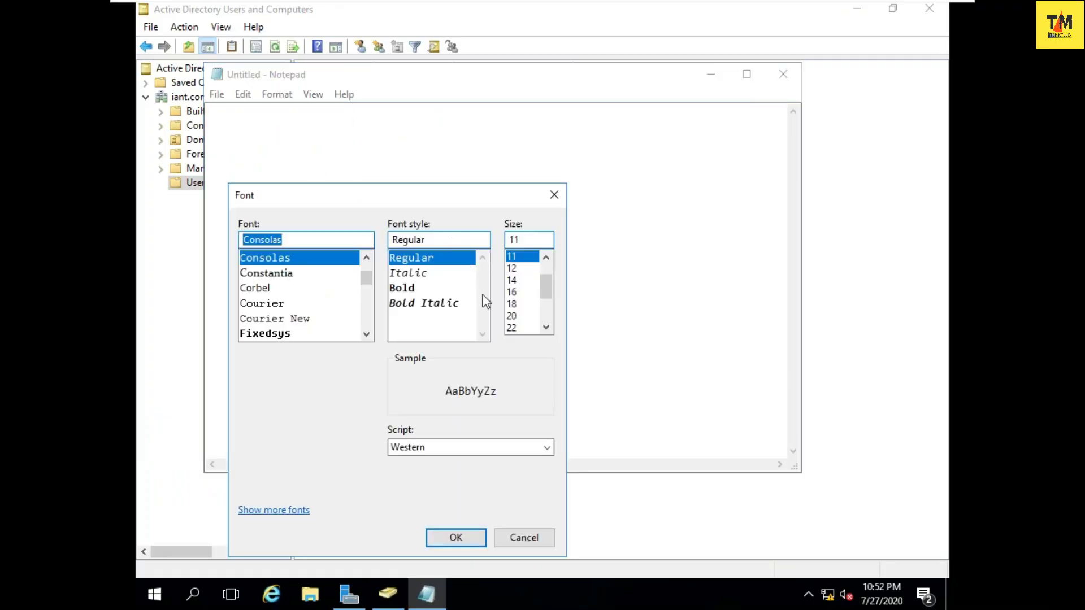
click(512, 328)
scroll(512, 331, down, 1)
click(512, 317)
click(469, 533)
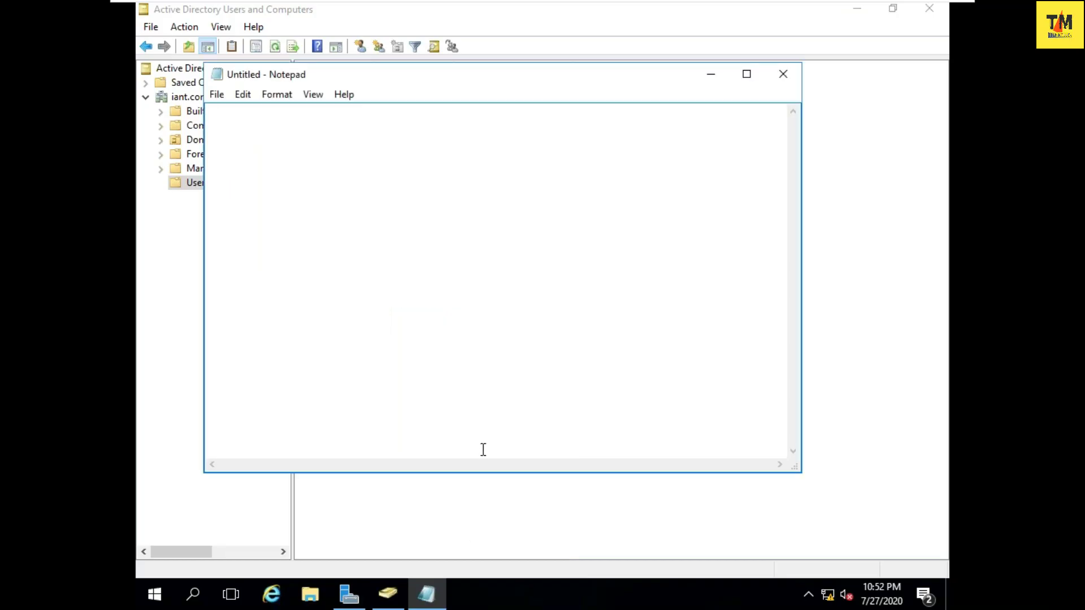
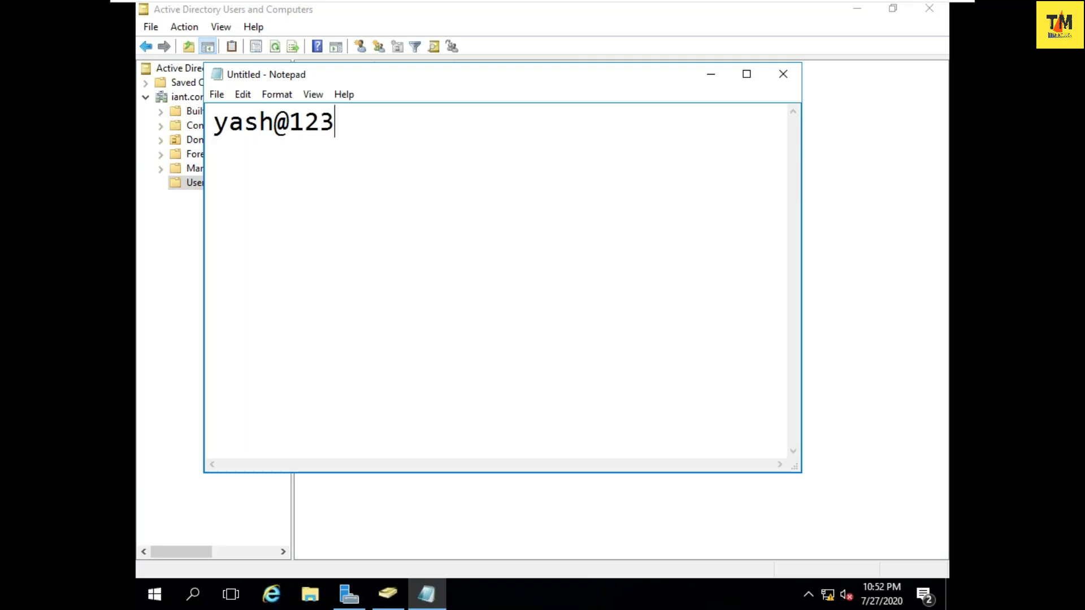
- Jot two candidate passwords on separate lines, then minimize Notepad
key(Return)
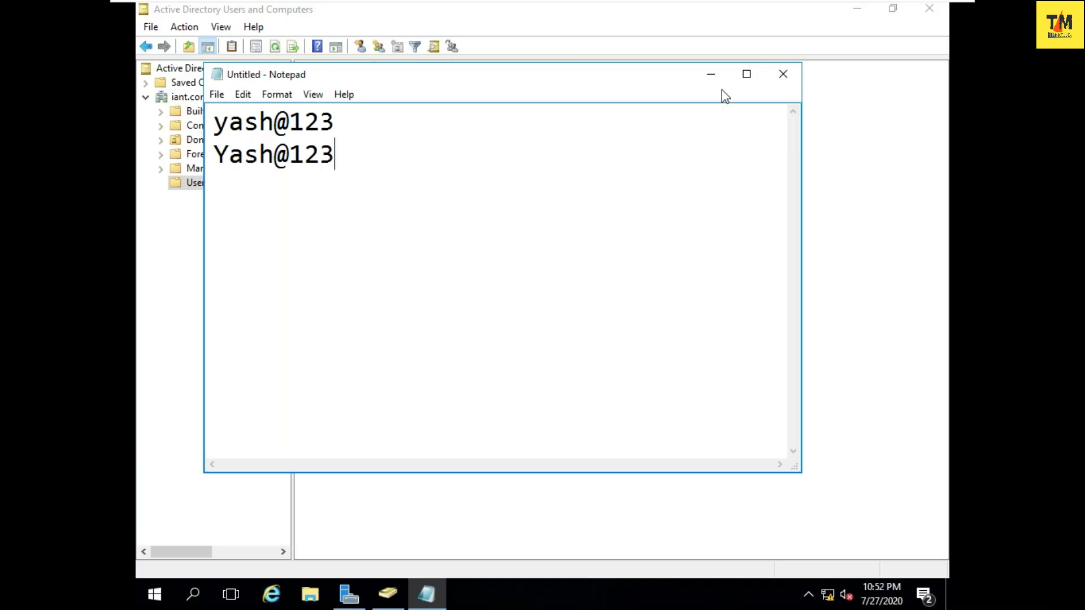
click(711, 74)
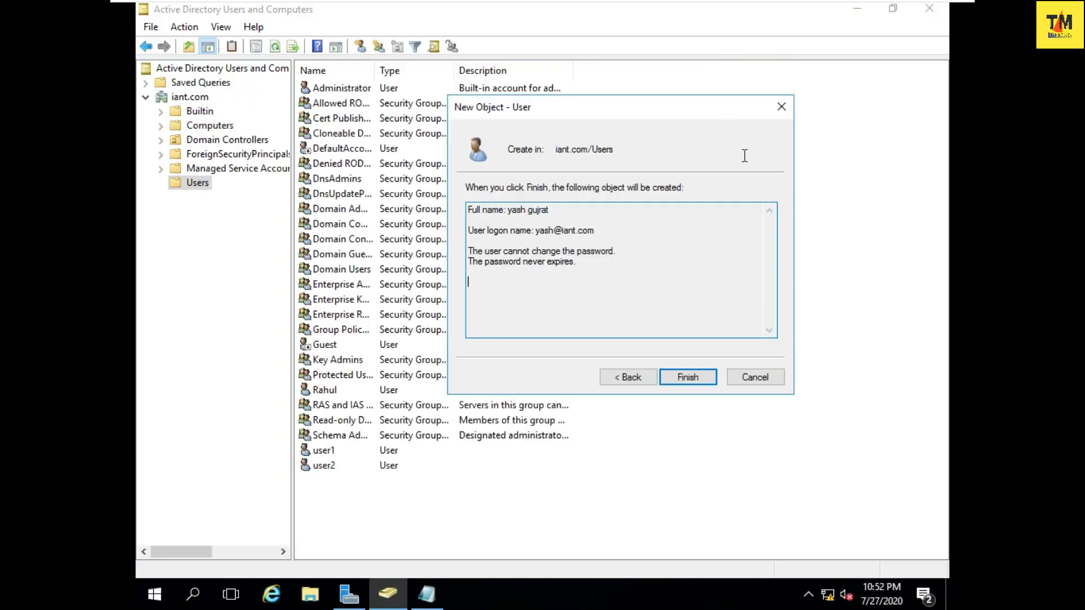
click(645, 378)
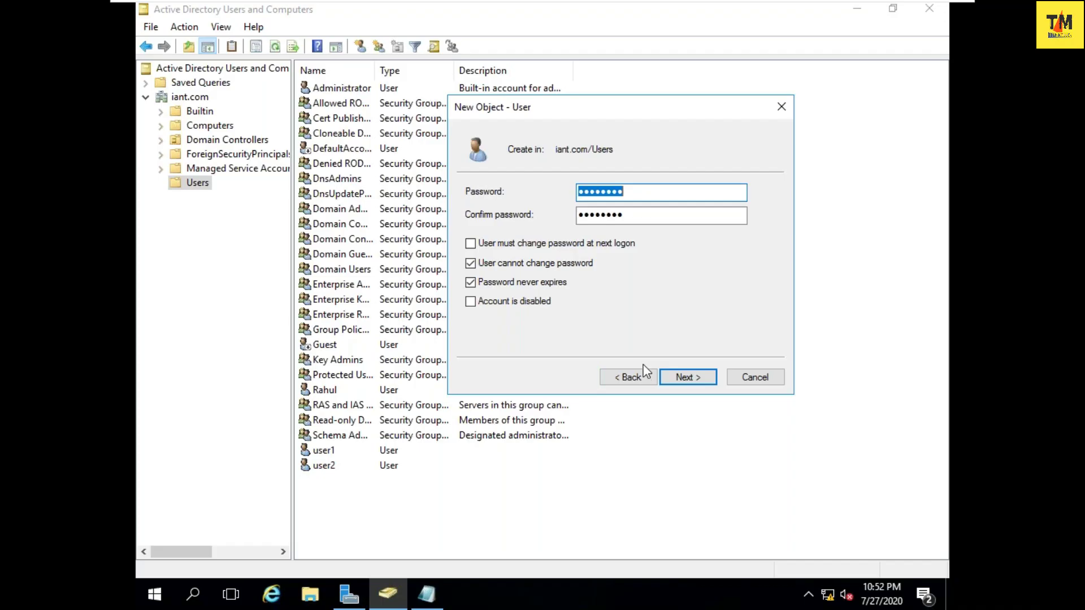
text(********)
key(Tab)
text(****)
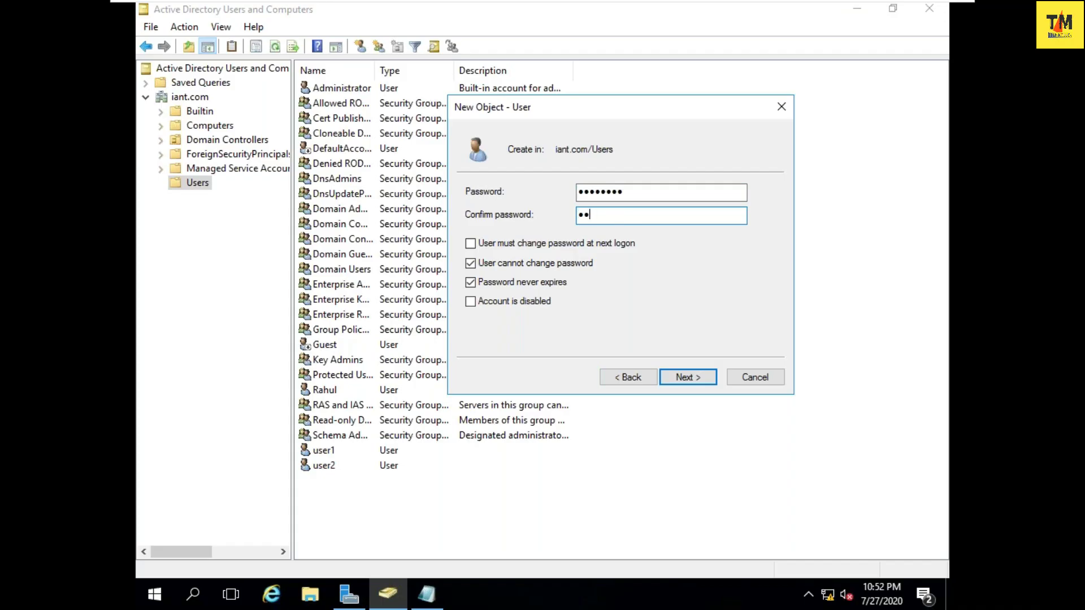
text(****)
click(687, 381)
click(687, 382)
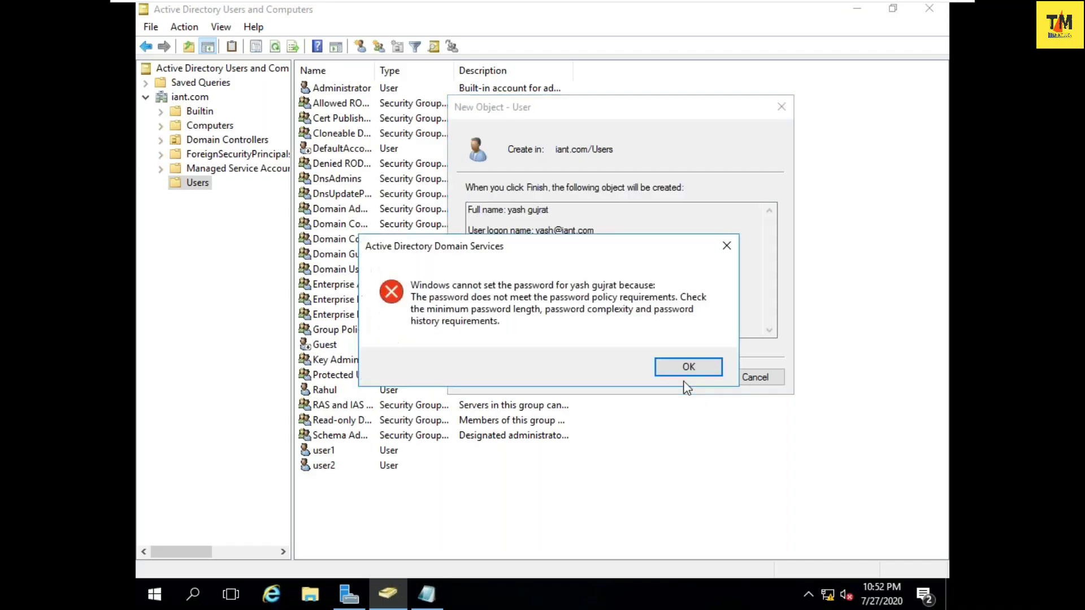
click(688, 368)
- Try a second password variant, which is again rejected by the password policy
click(629, 377)
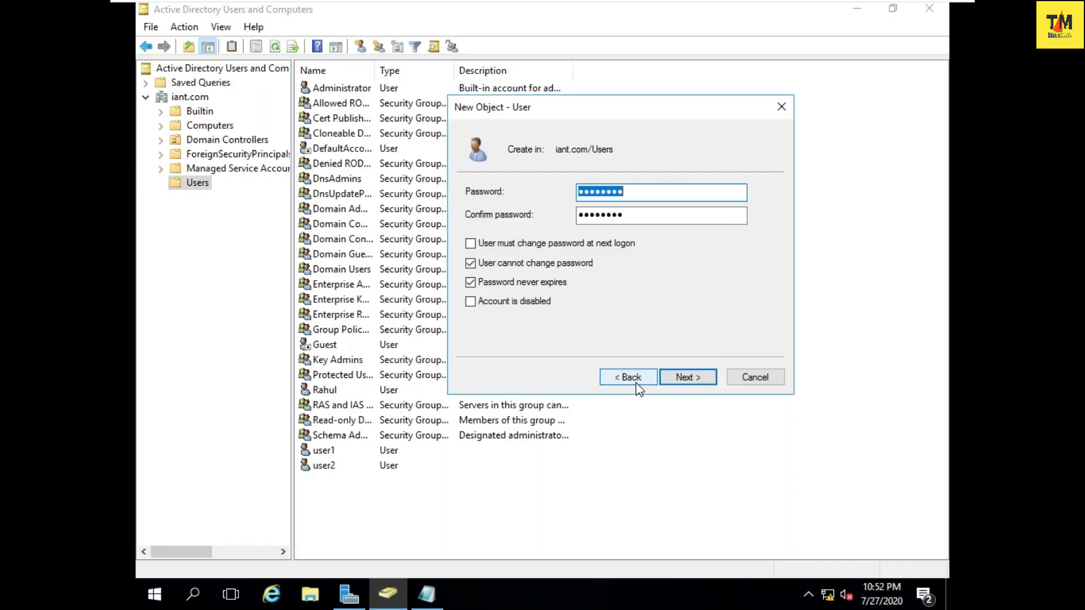
text(•••••••••)
key(Tab)
text(••••••••)
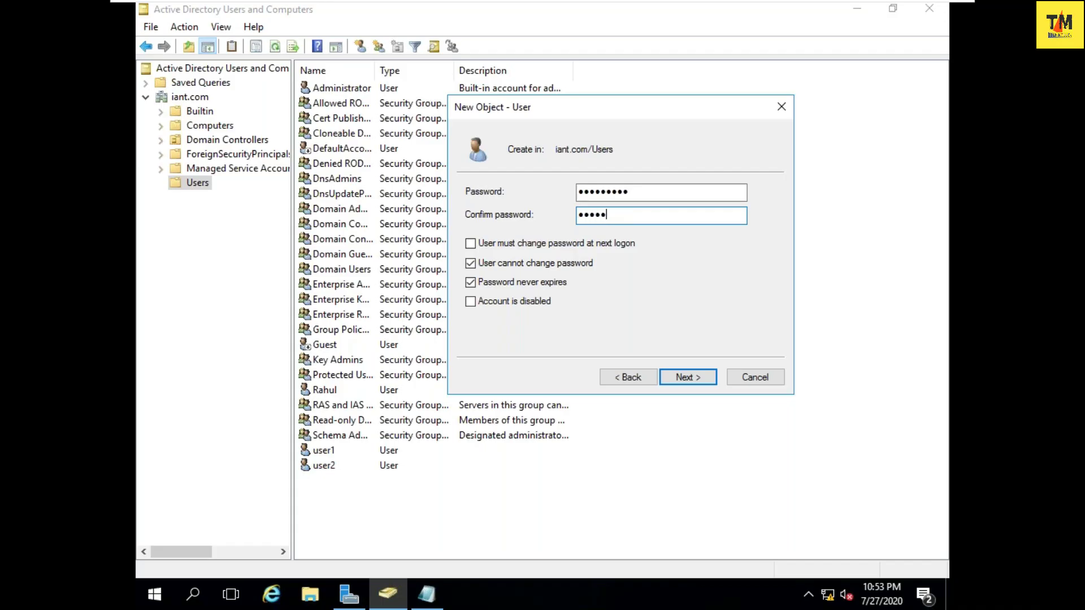
text(•)
click(682, 385)
click(683, 384)
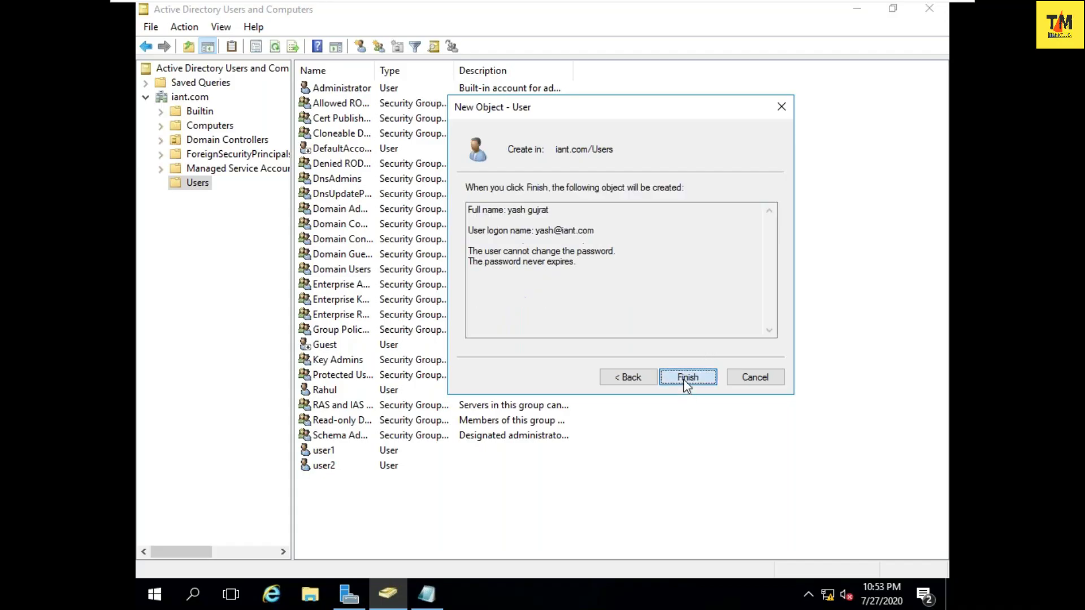
click(685, 368)
click(650, 377)
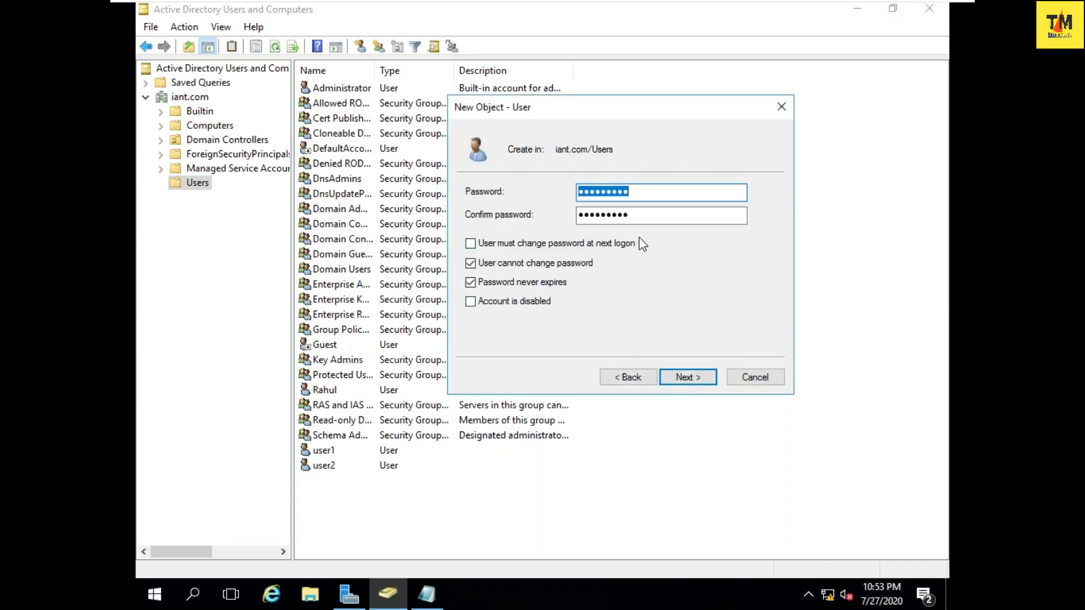
text(*********)
key(Tab)
text(********)
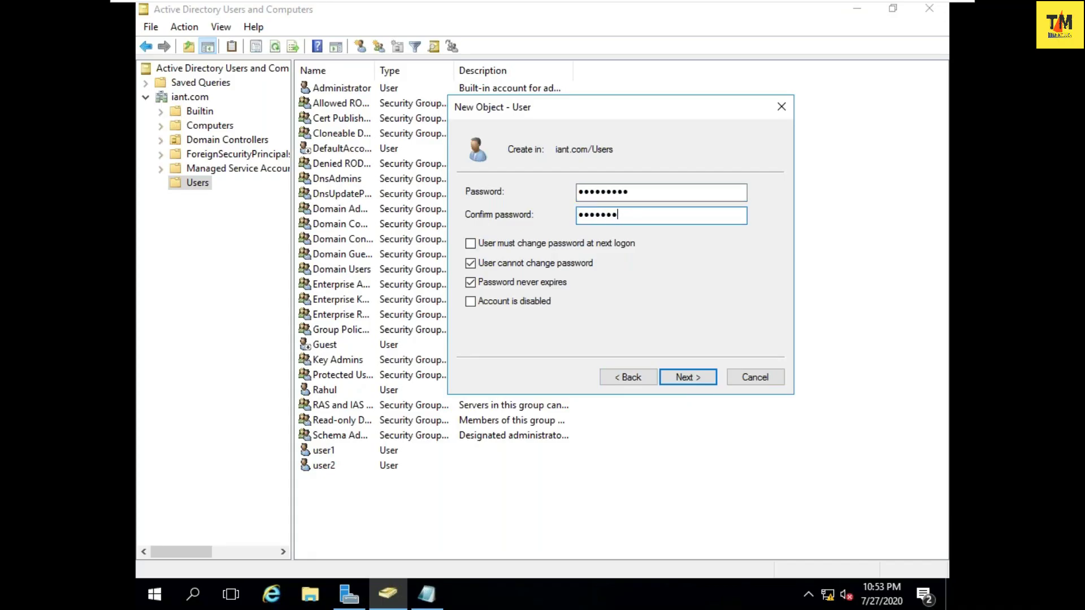
text(*)
click(672, 378)
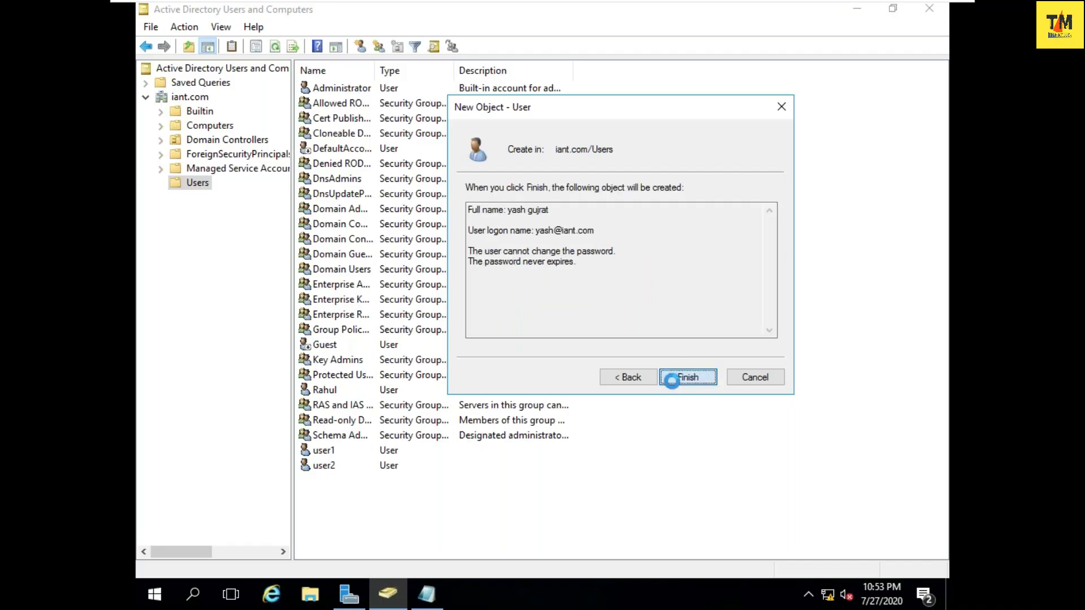
click(671, 378)
click(427, 594)
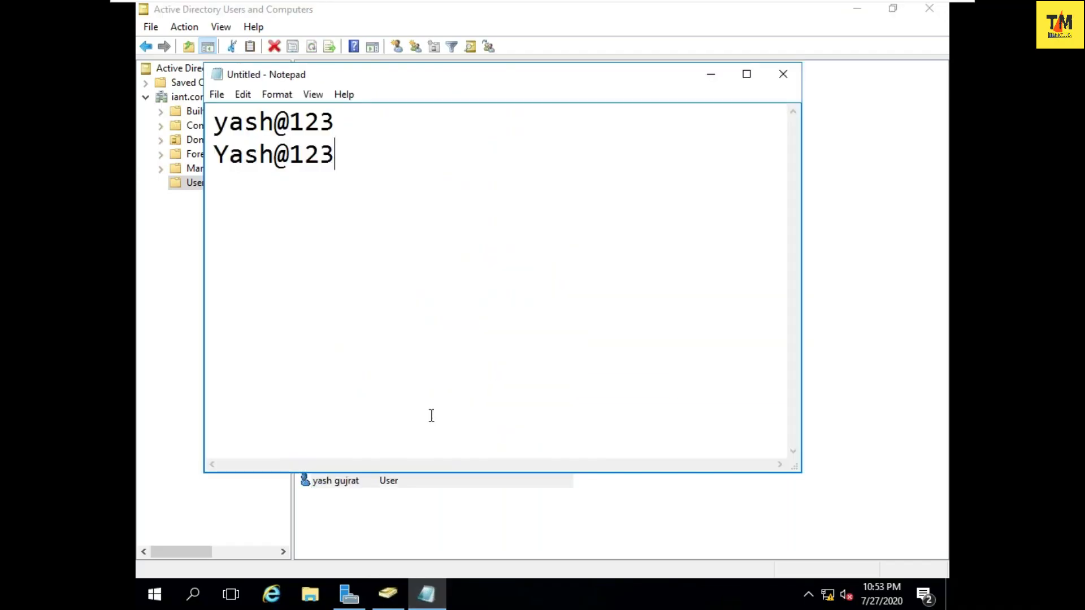
- Add the working password on a new line in Notepad
key(Return)
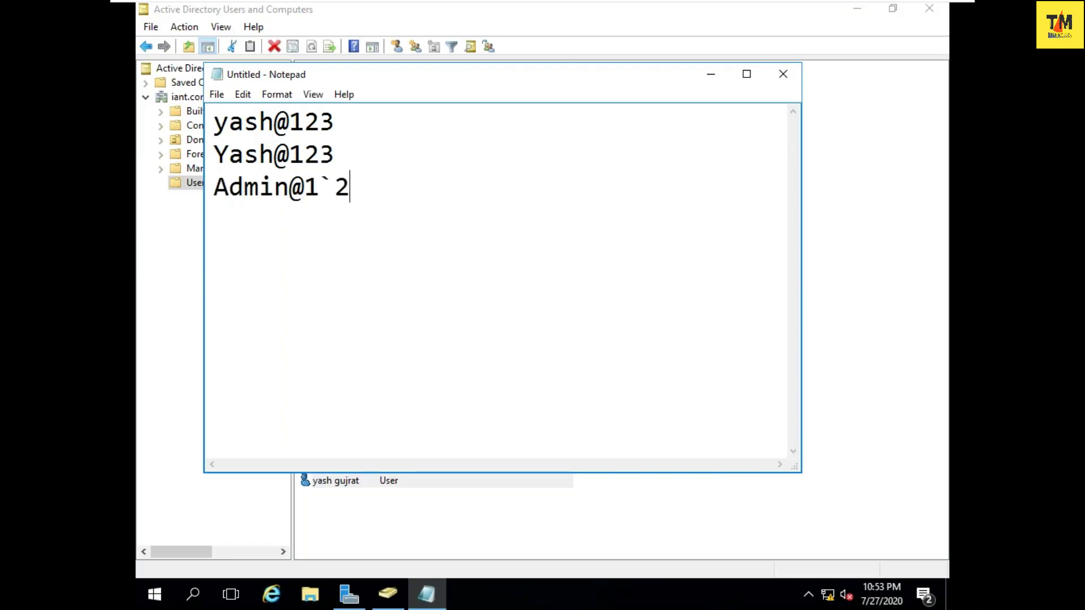
click(711, 74)
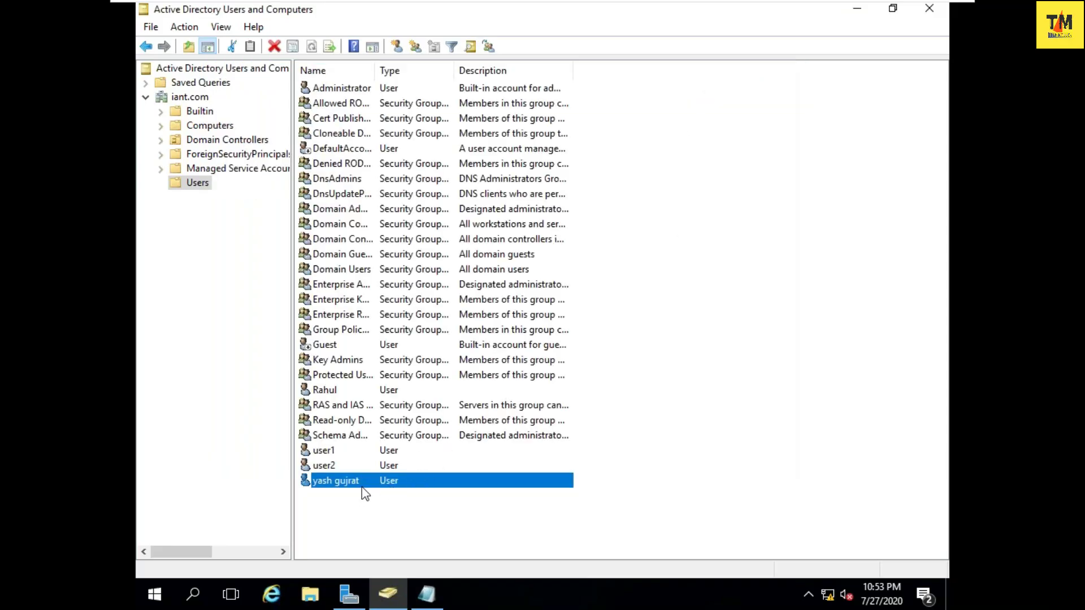
click(325, 469)
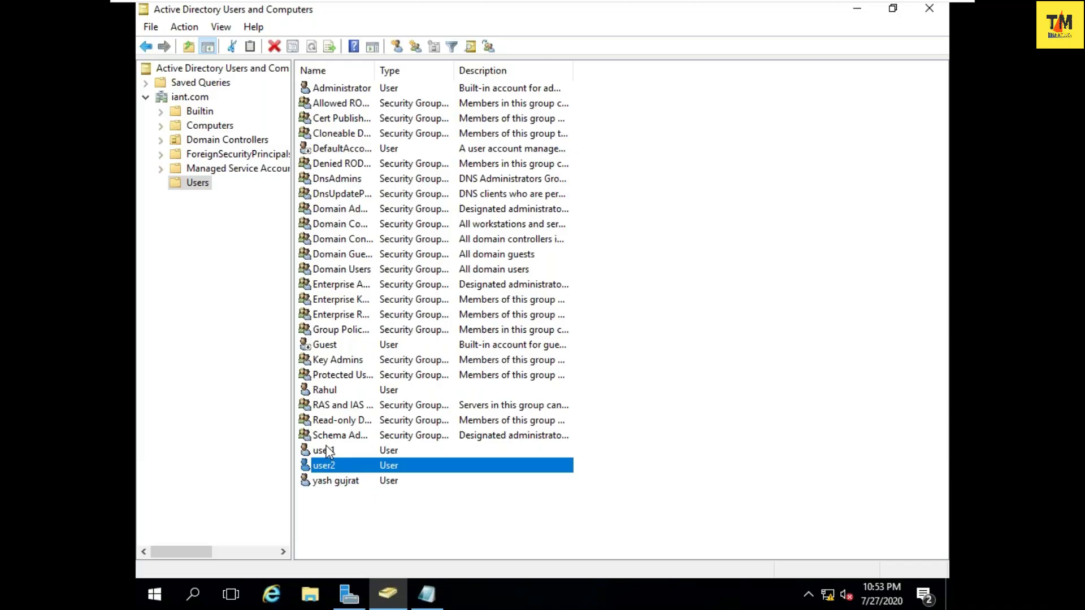
click(328, 451)
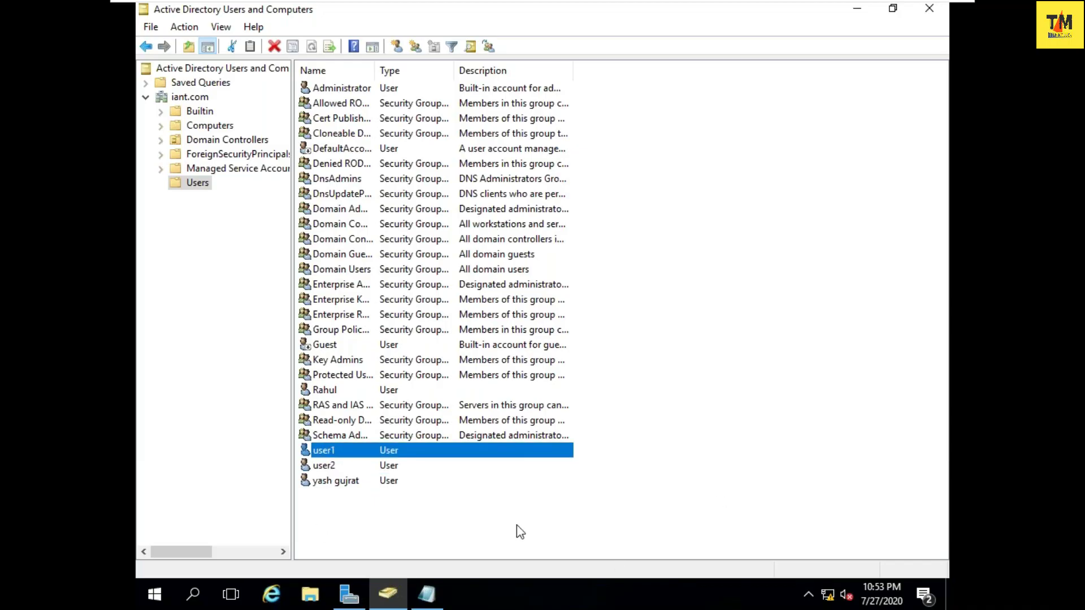
click(346, 481)
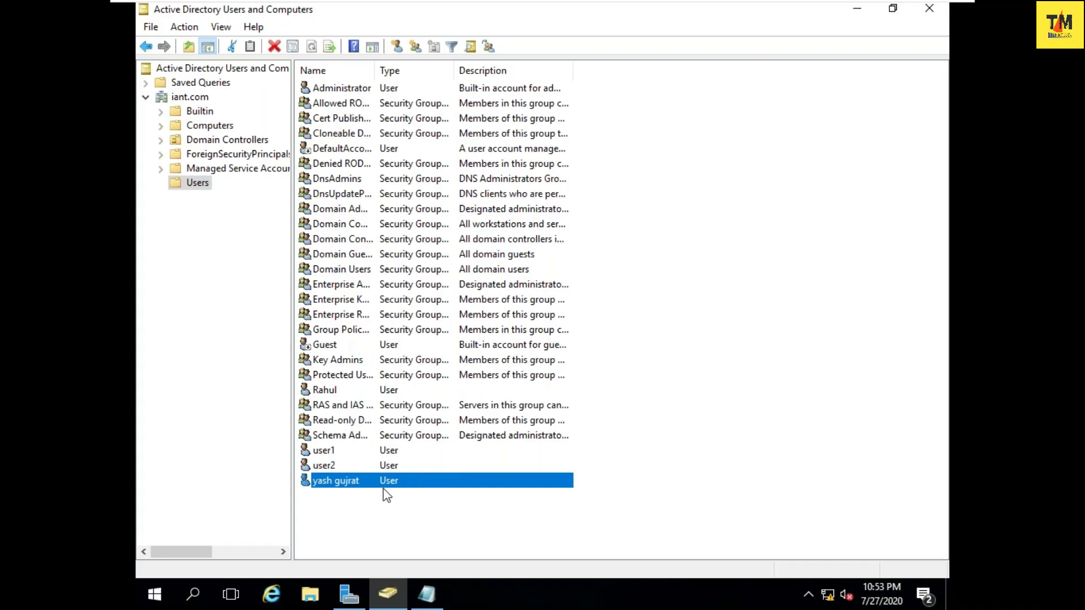
click(428, 593)
key(Return)
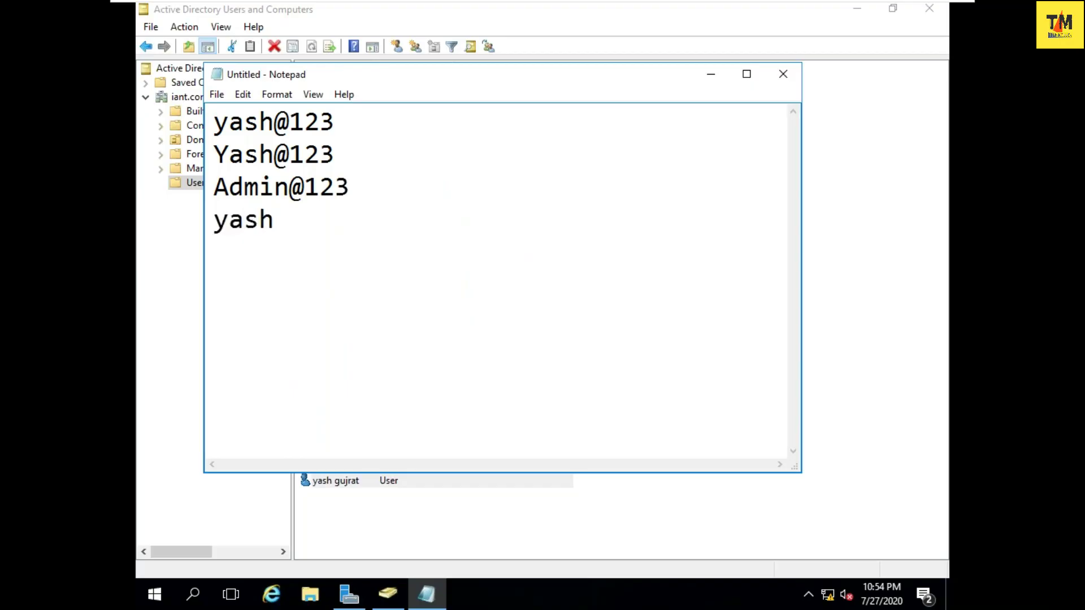
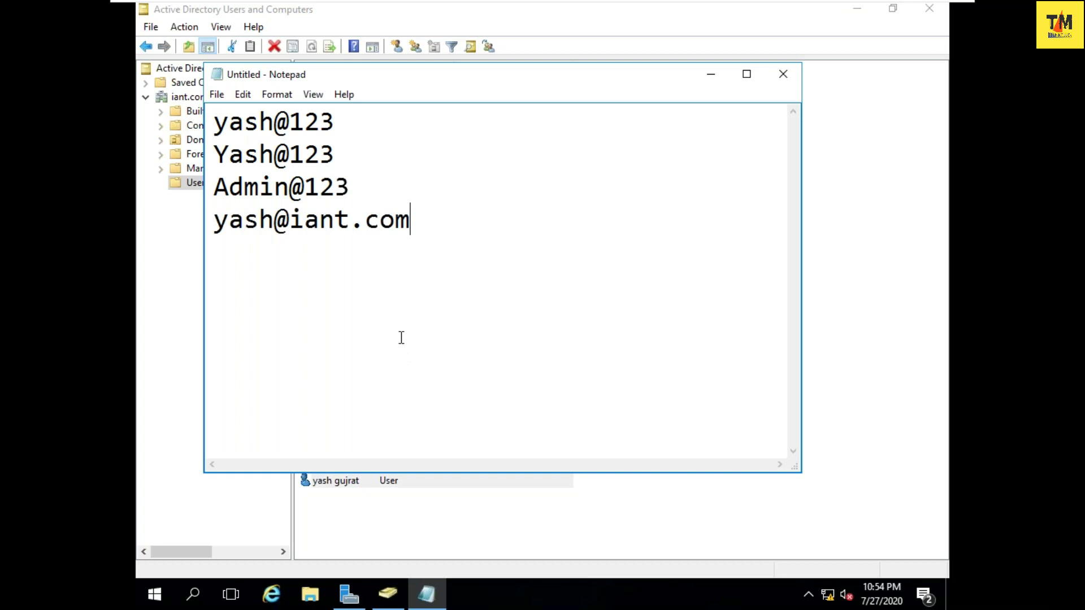
drag(335, 155, 207, 102)
key(Delete)
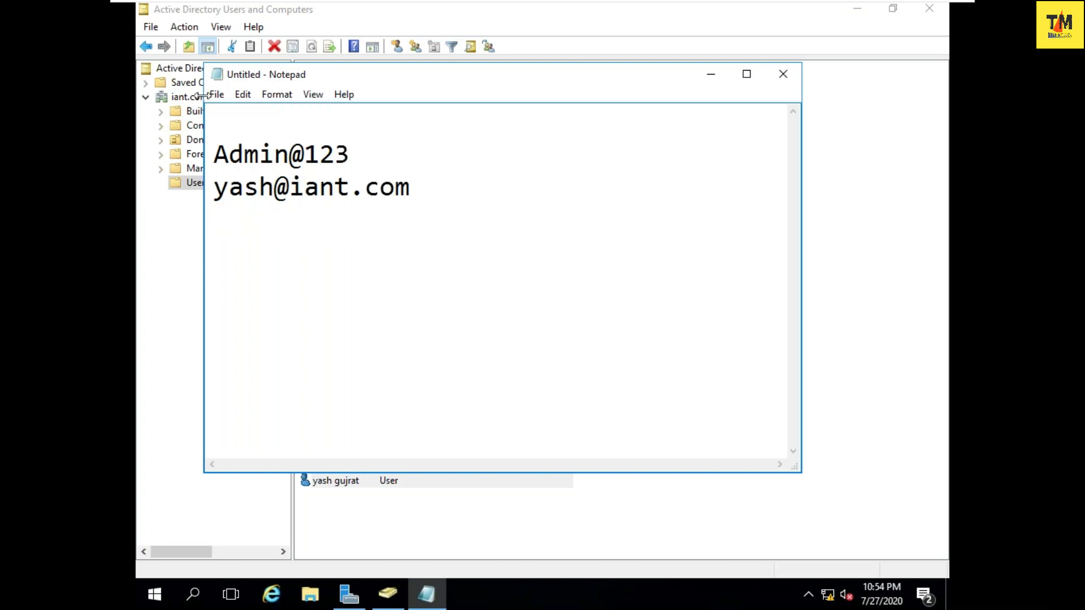
click(711, 74)
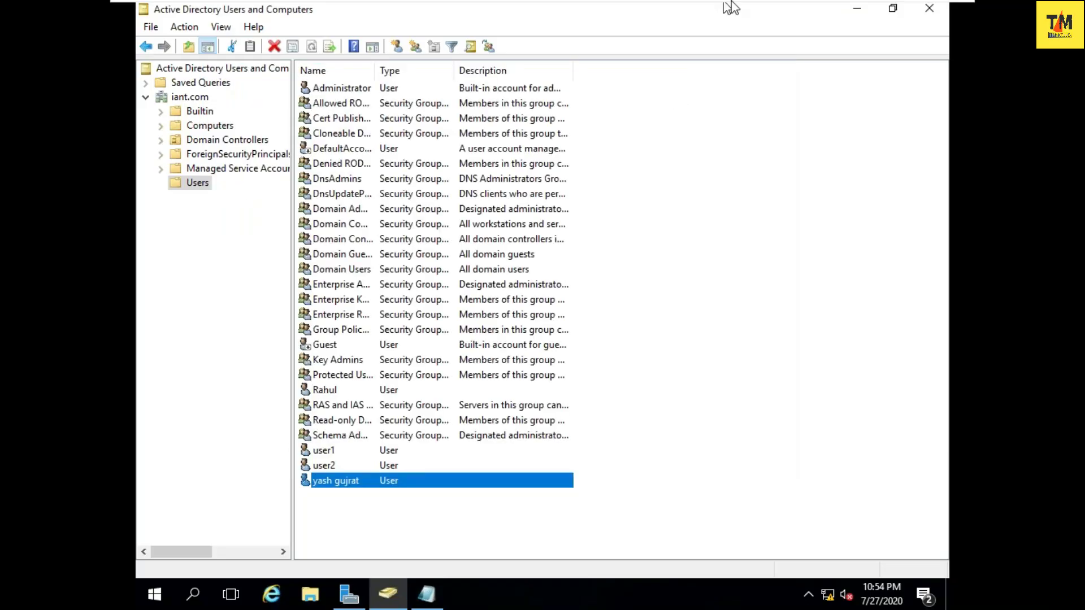
- Minimize VMware Workstation to reveal the host's practical-8 notes
click(910, 15)
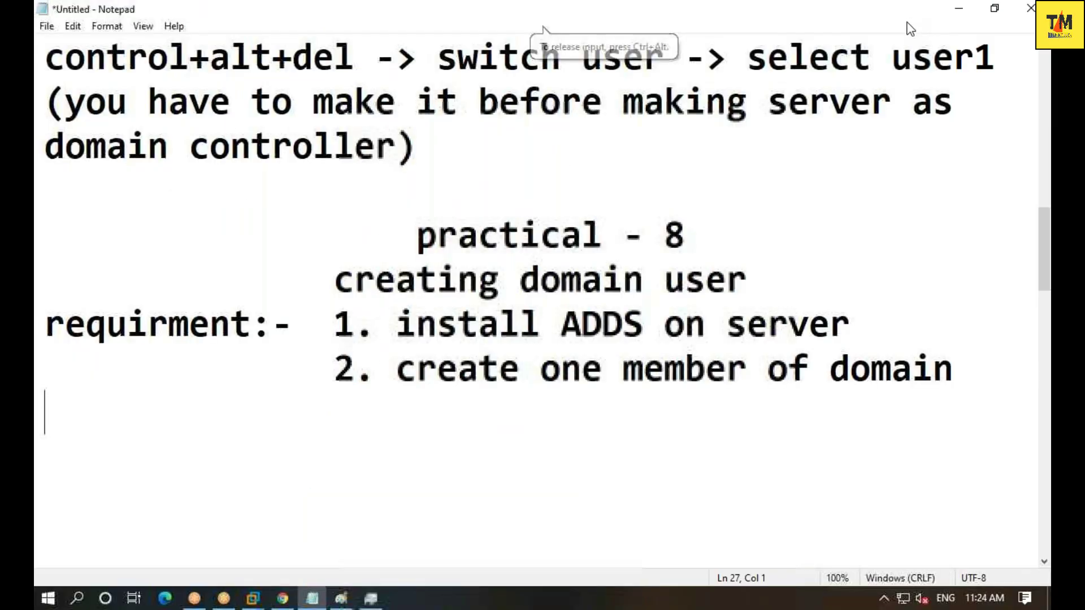
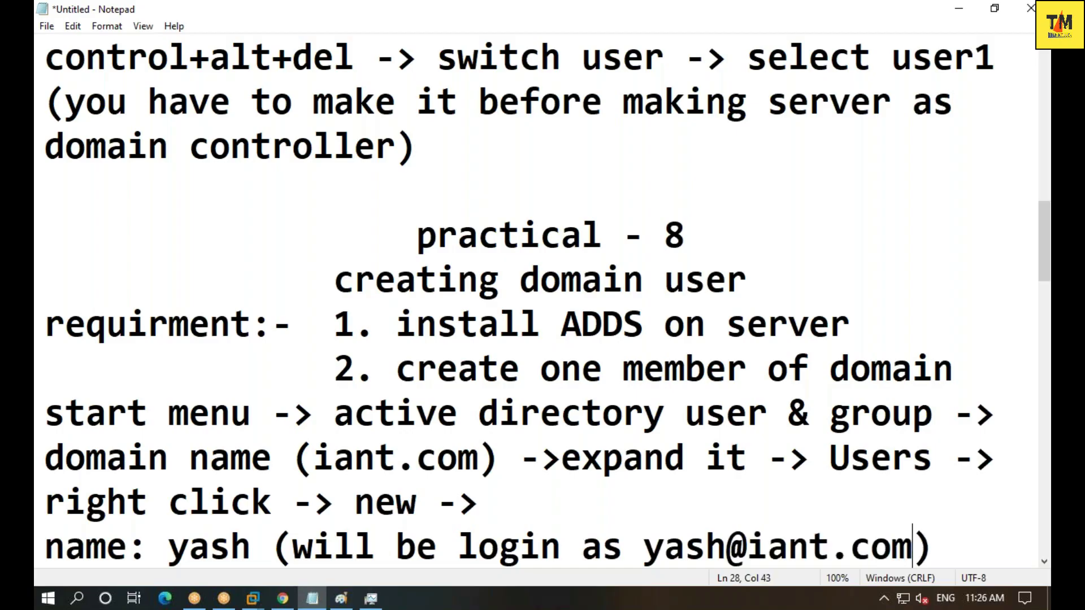
- Finish the login note inside the parentheses with the domain user's full logon name
key(End)
- Add a pass line with the password and the note '(always use complex password)'
key(Return)
text(pas)
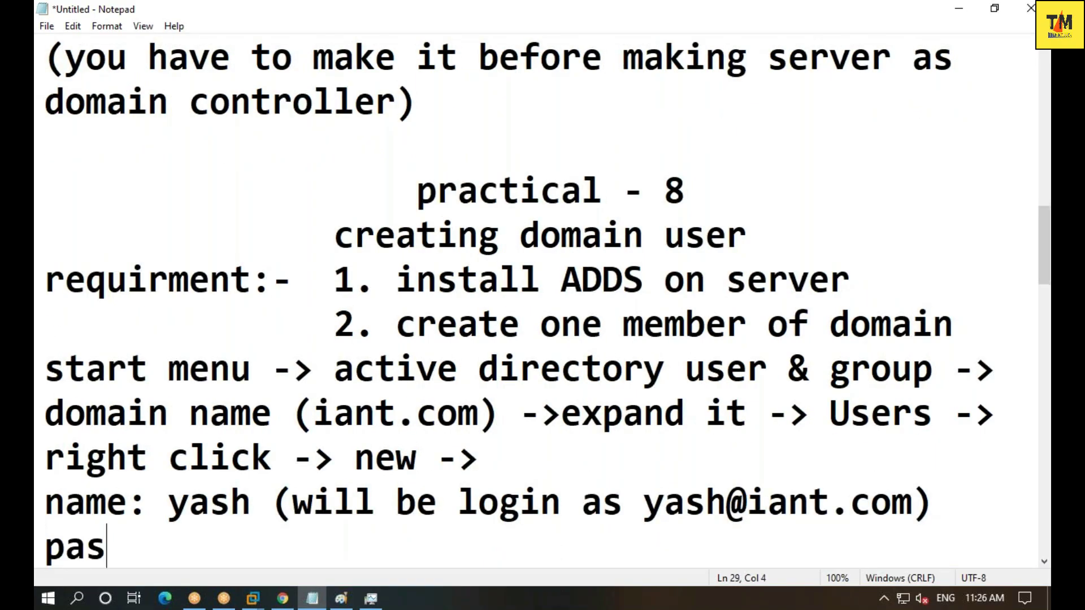
text(sw)
key(BackSpace)
key(Left)
text(a;)
key(BackSpace)
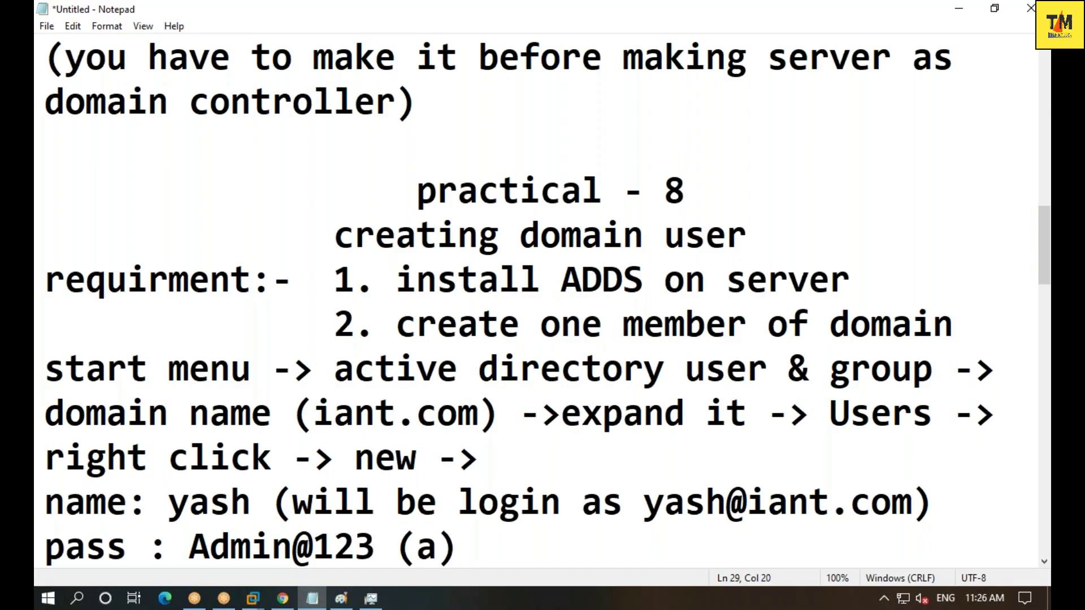
text(layes)
key(BackSpace)
key(BackSpace)
key(BackSpace)
text(w)
key(BackSpace)
key(BackSpace)
text(ways )
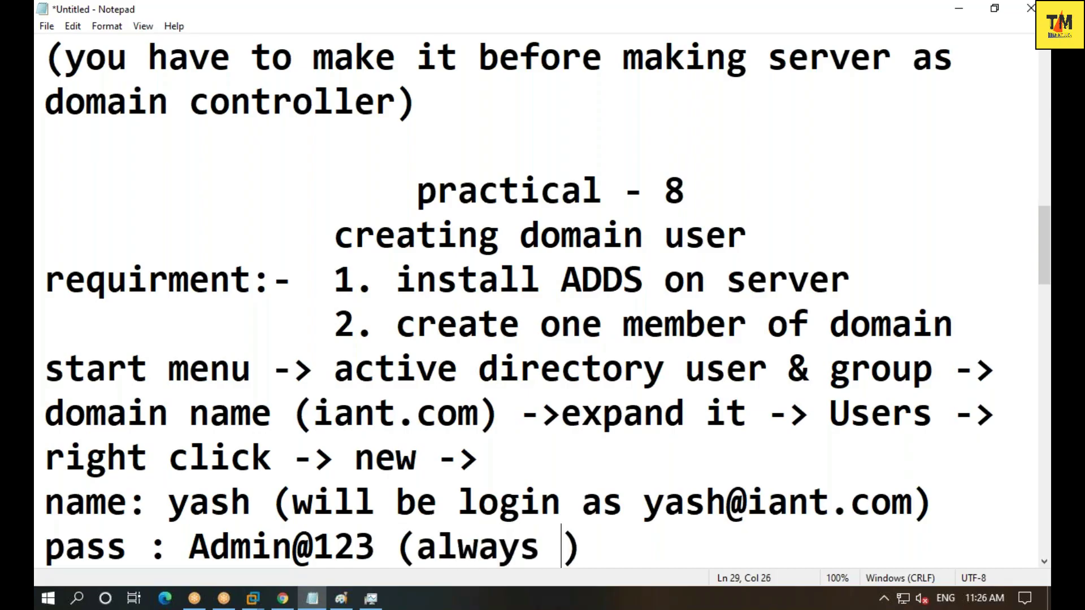
text(use compl)
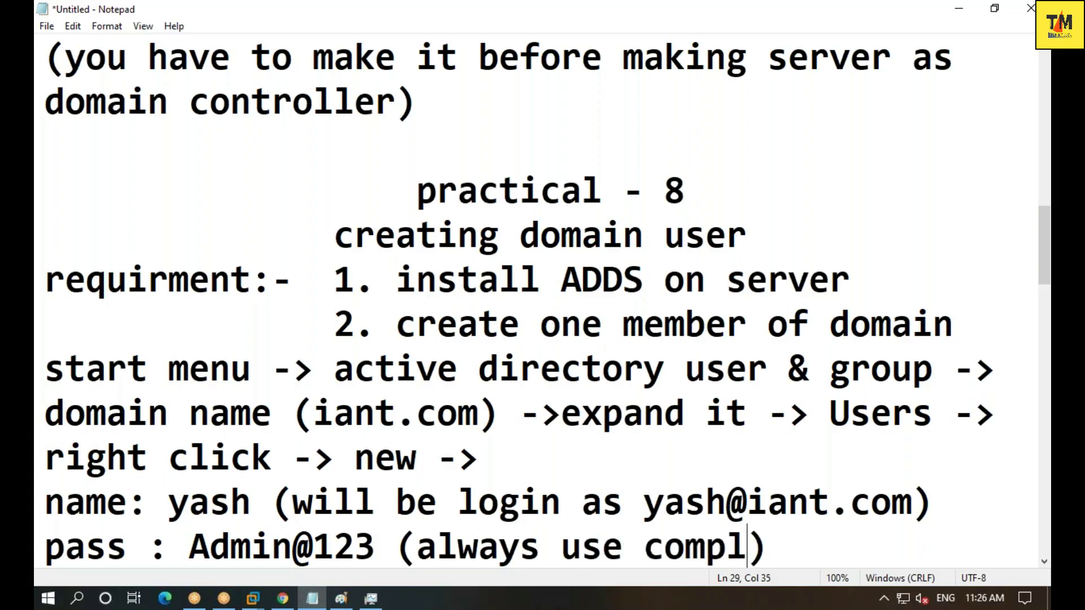
text(ex )
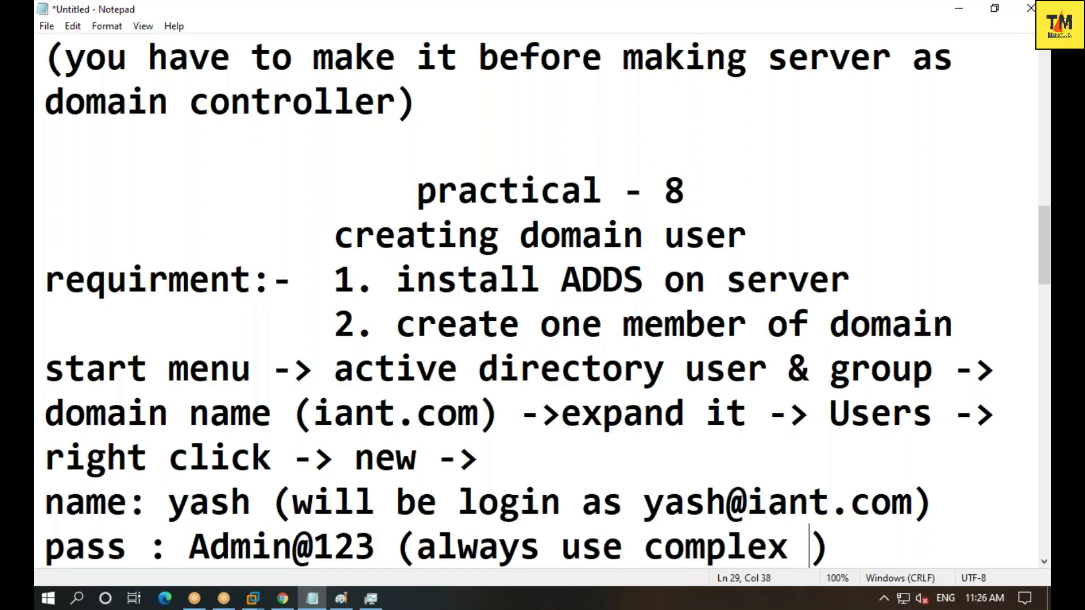
text(pass)
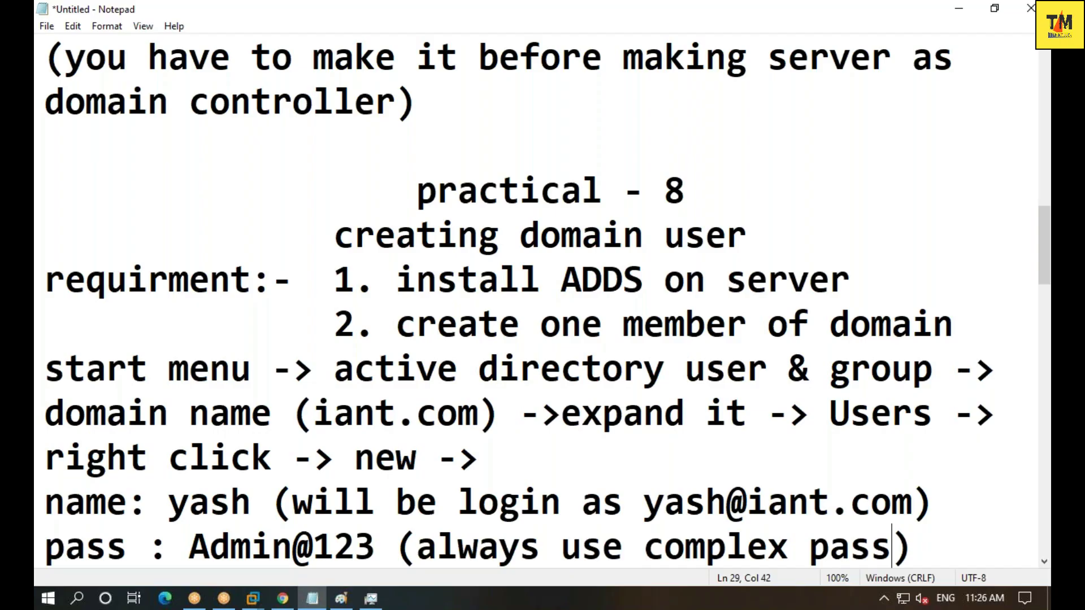
text(o)
key(BackSpace)
text(word)
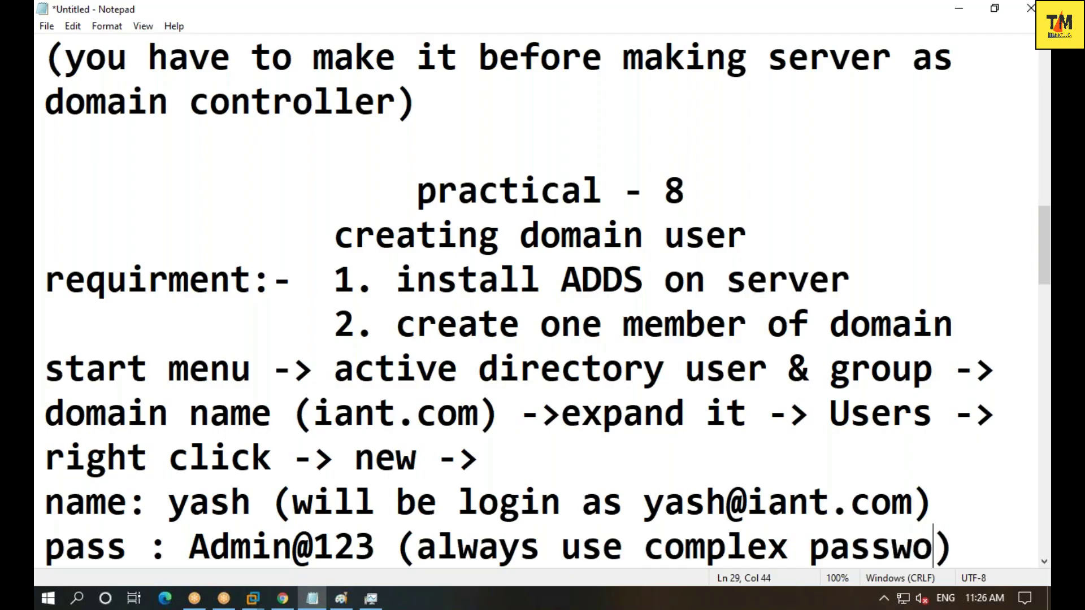
- Add a retype line repeating the password and ending in '-> next'
key(Return)
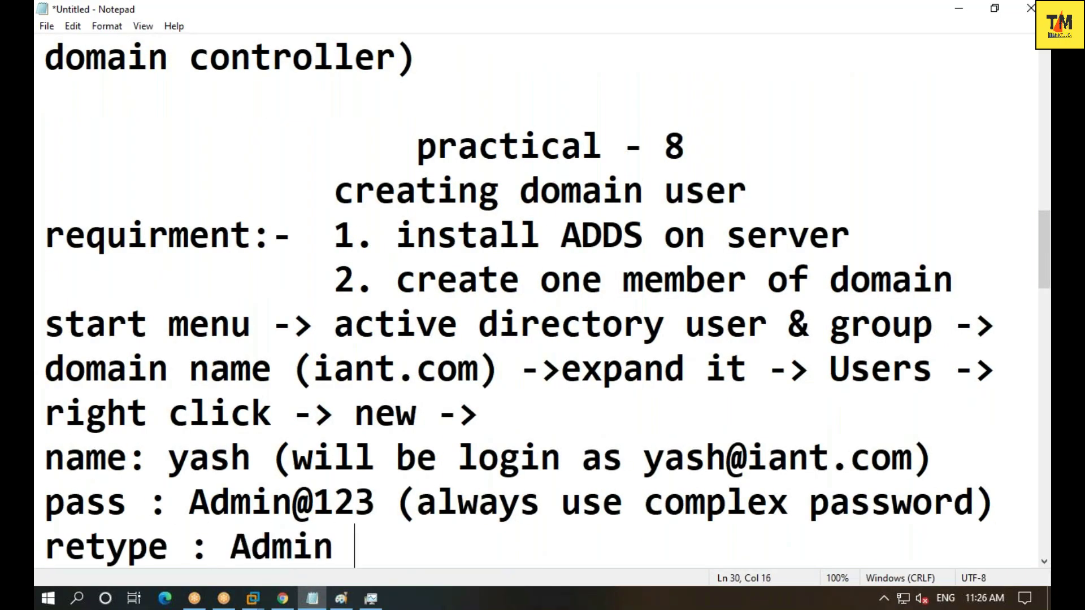
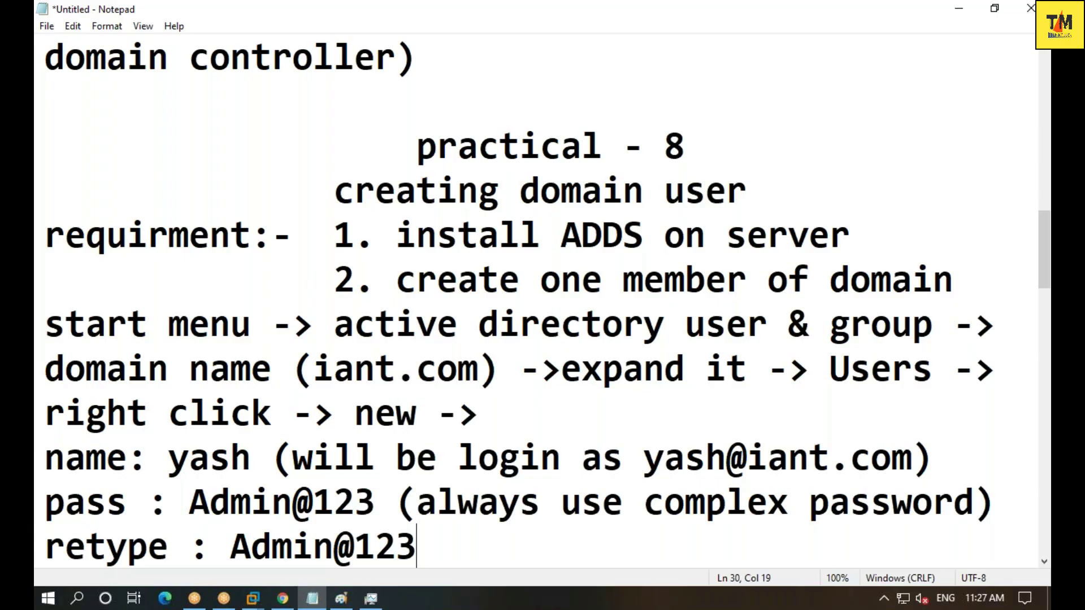
text(0)
key(BackSpace)
text(-> next)
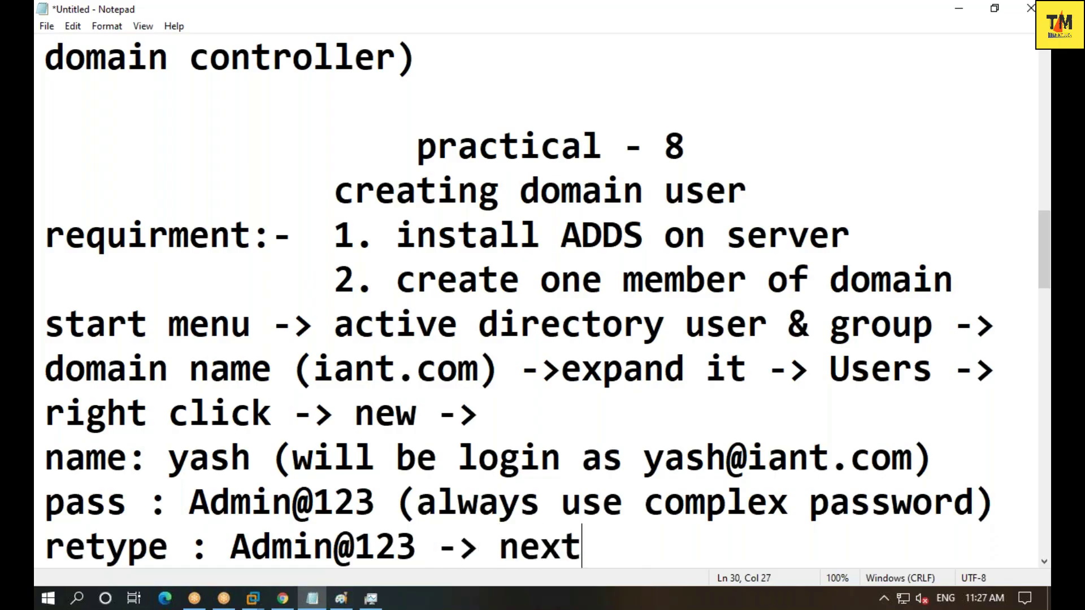
text( -)
key(BackSpace)
- Add a 'practical - 9' heading titled 'how to login domain user in network'
key(Return)
key(Return)
text(p)
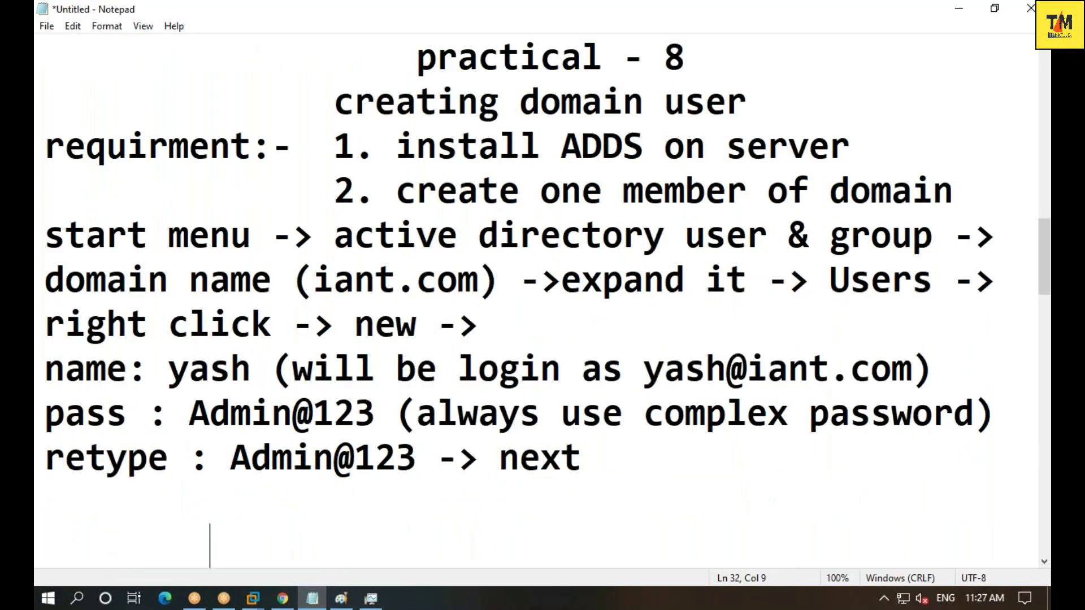
text(racticla)
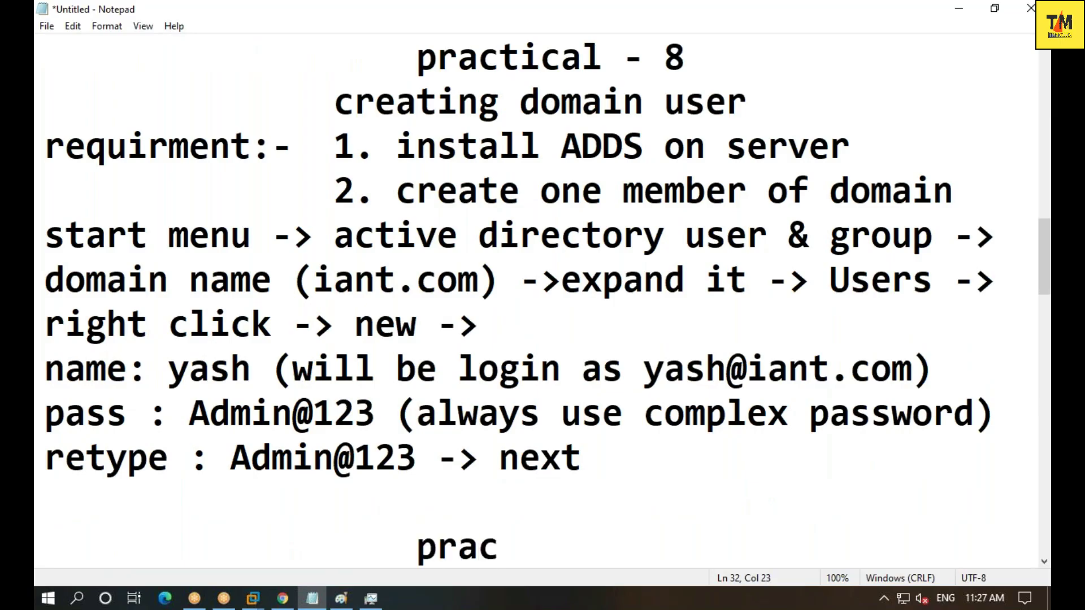
key(BackSpace)
key(BackSpace)
key(BackSpace)
text(al )
text(0)
key(BackSpace)
text(- )
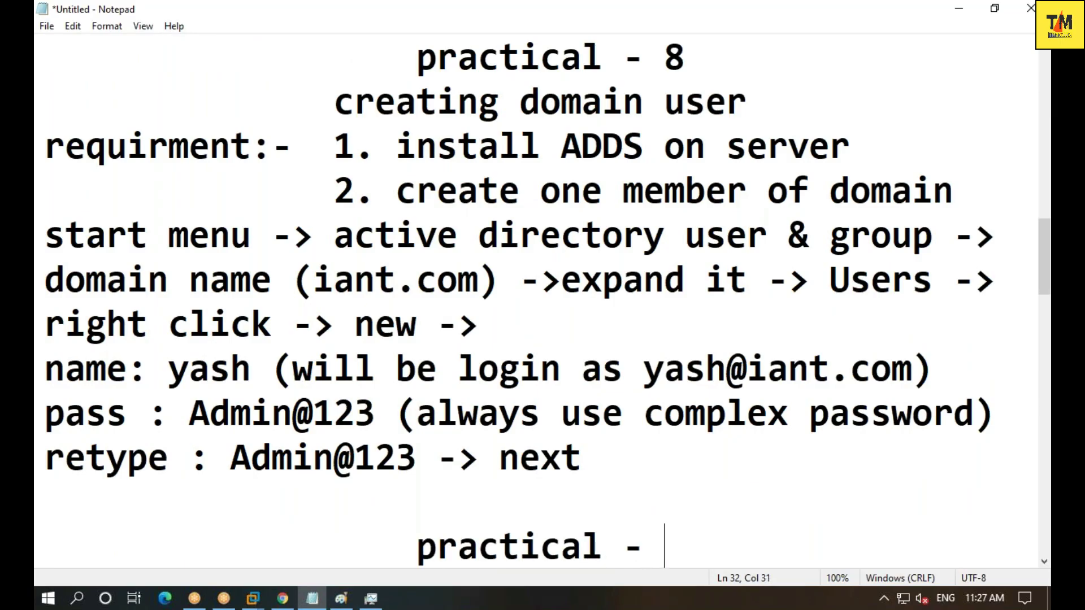
text(9)
key(Return)
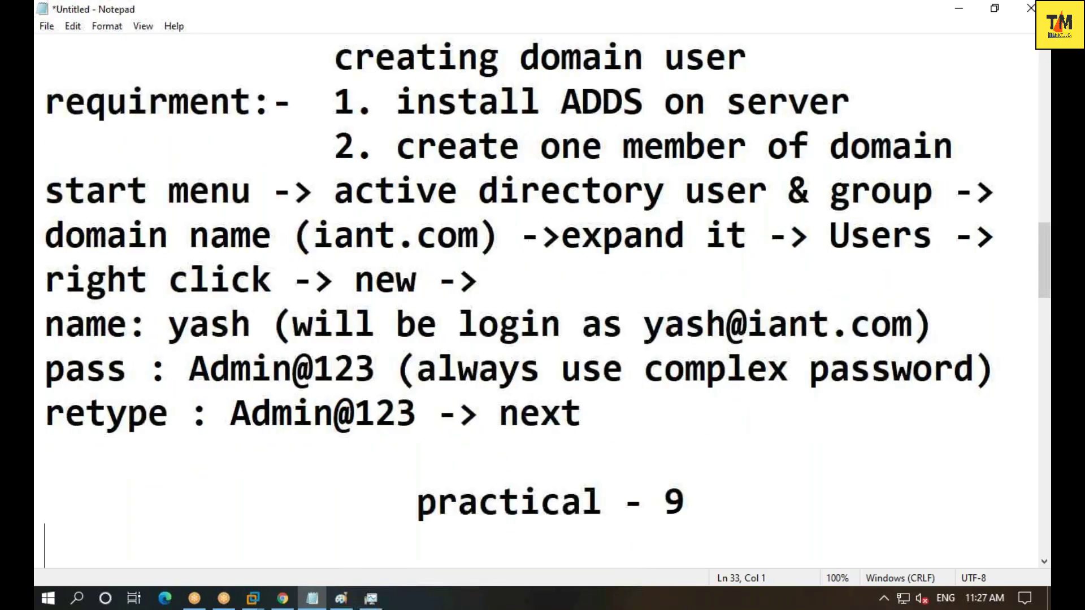
text(how to d=)
key(BackSpace)
key(BackSpace)
text(login )
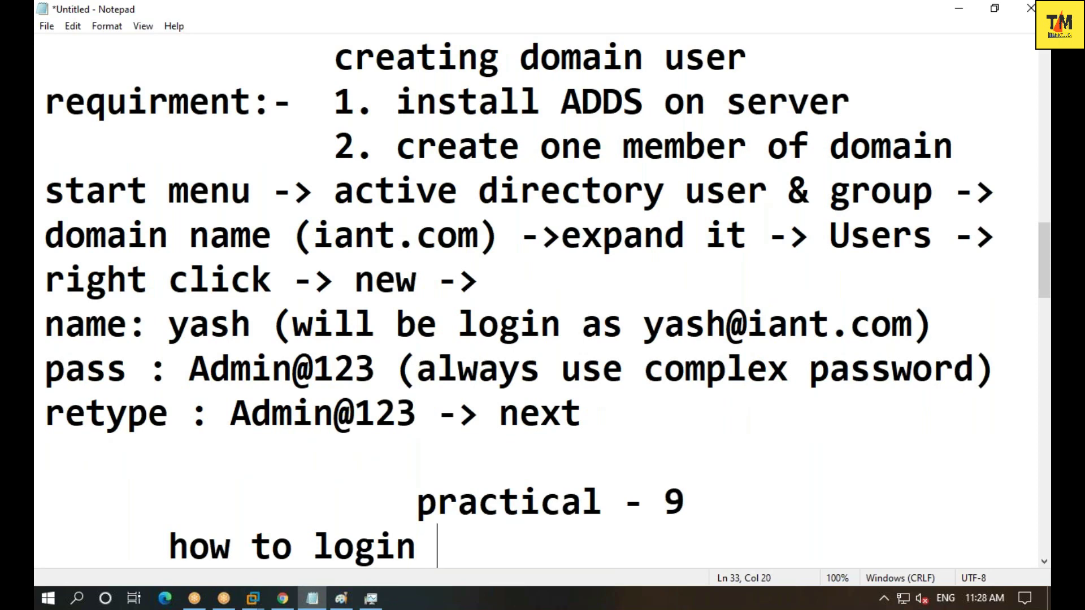
text(domain user in n)
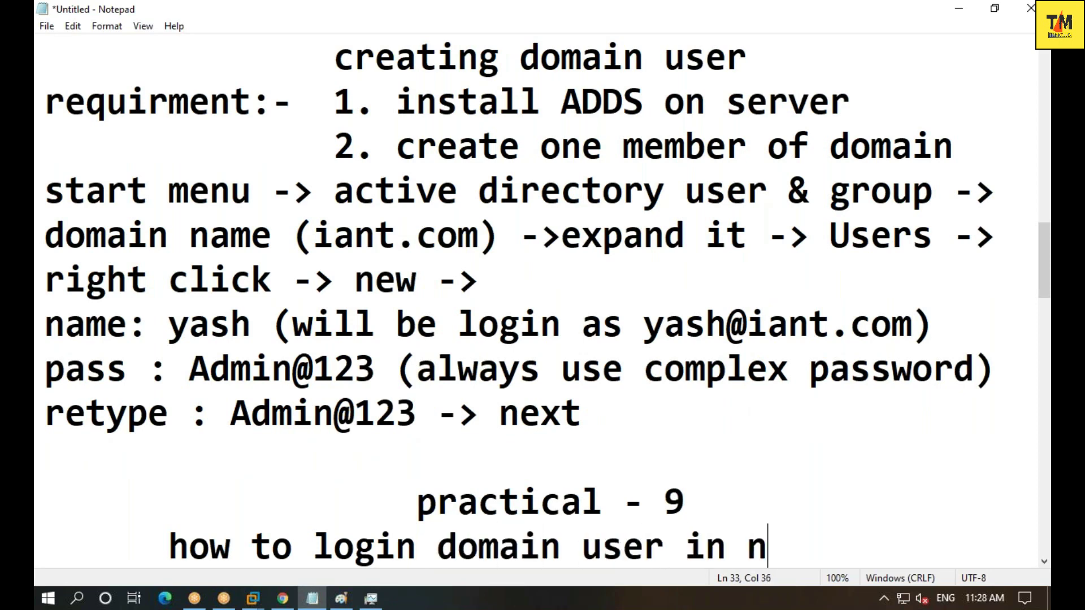
text(etwork)
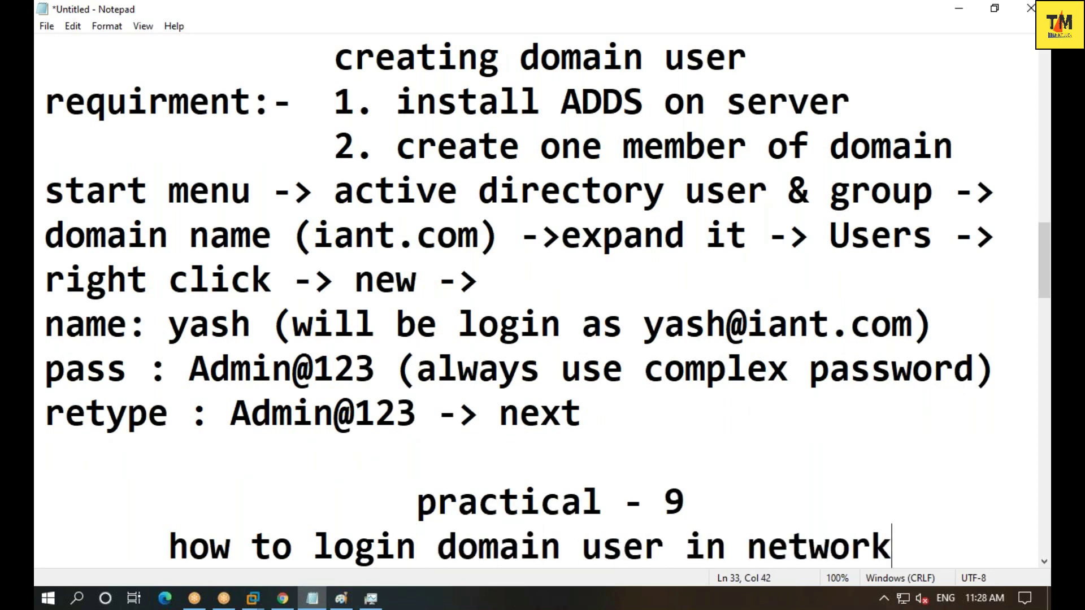
key(Return)
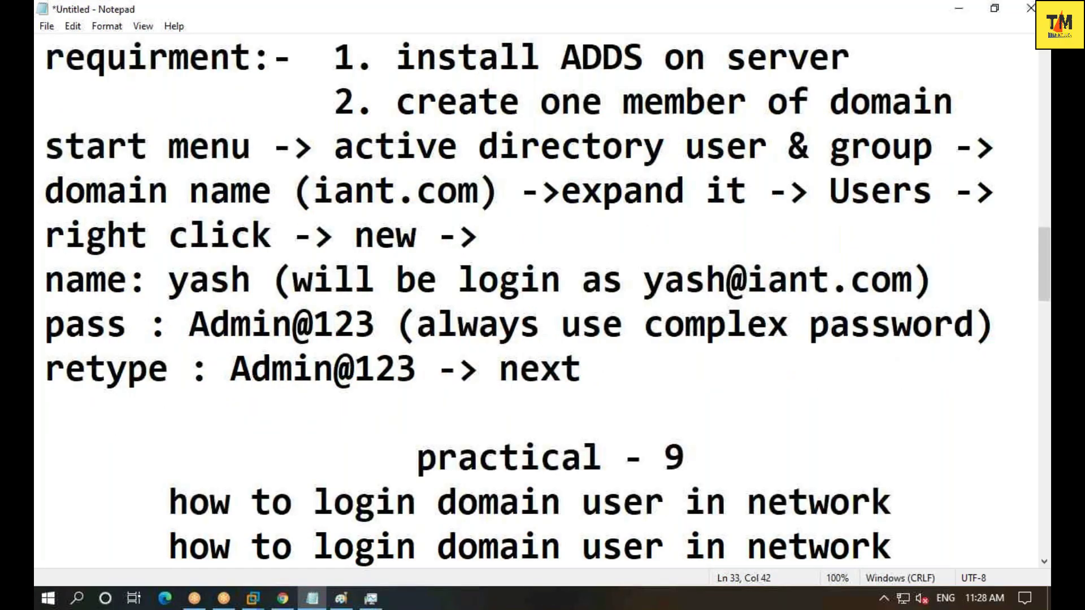
- Add the line 'requirment :- any member of domain controller' below the heading
scroll(543, 294, down, 1)
key(Return)
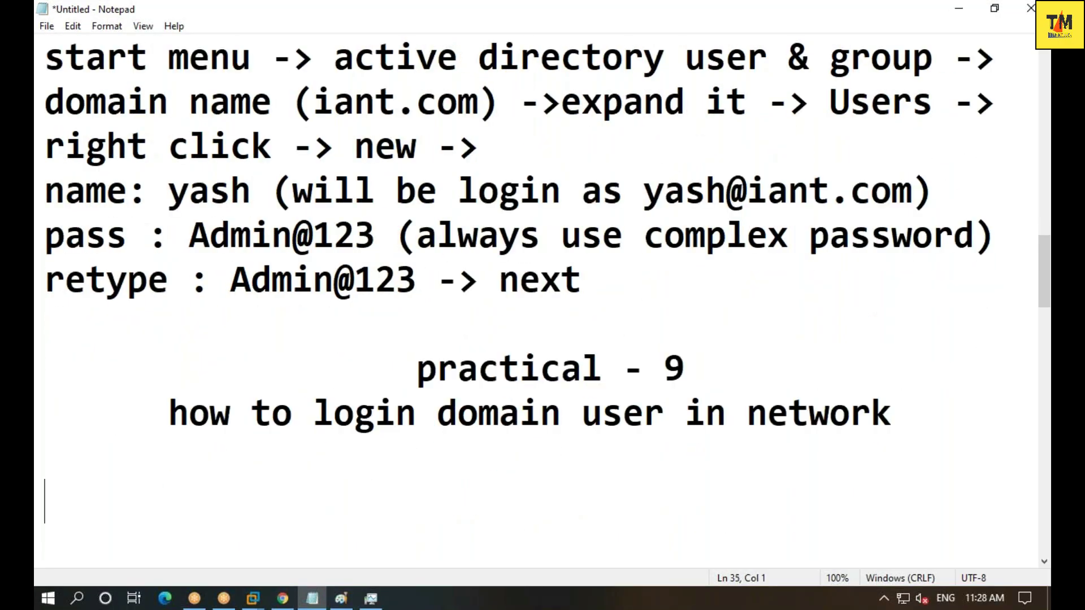
text(requ)
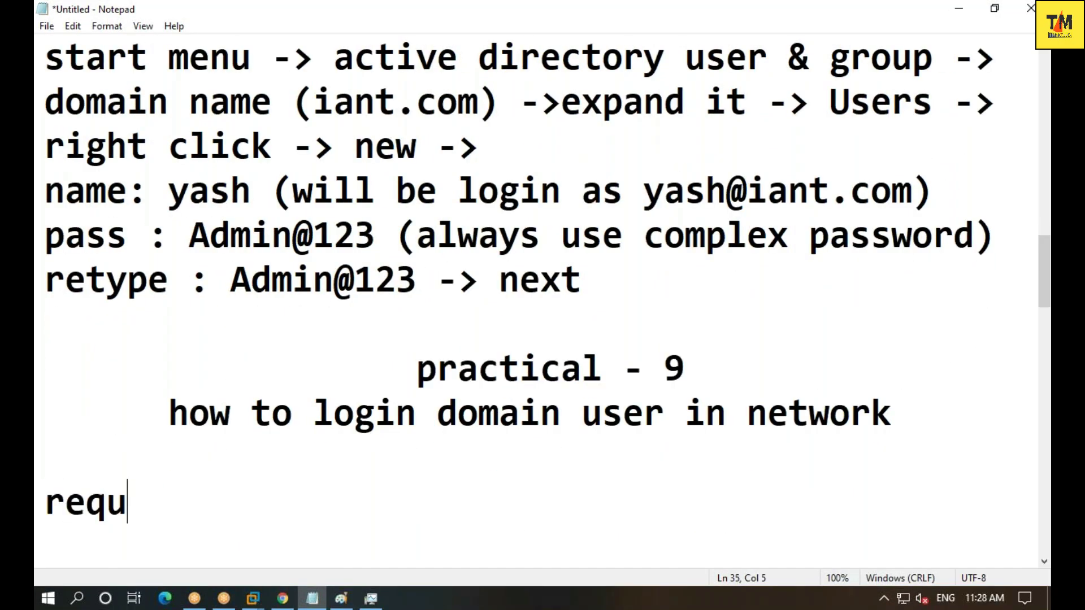
text(irment :- on)
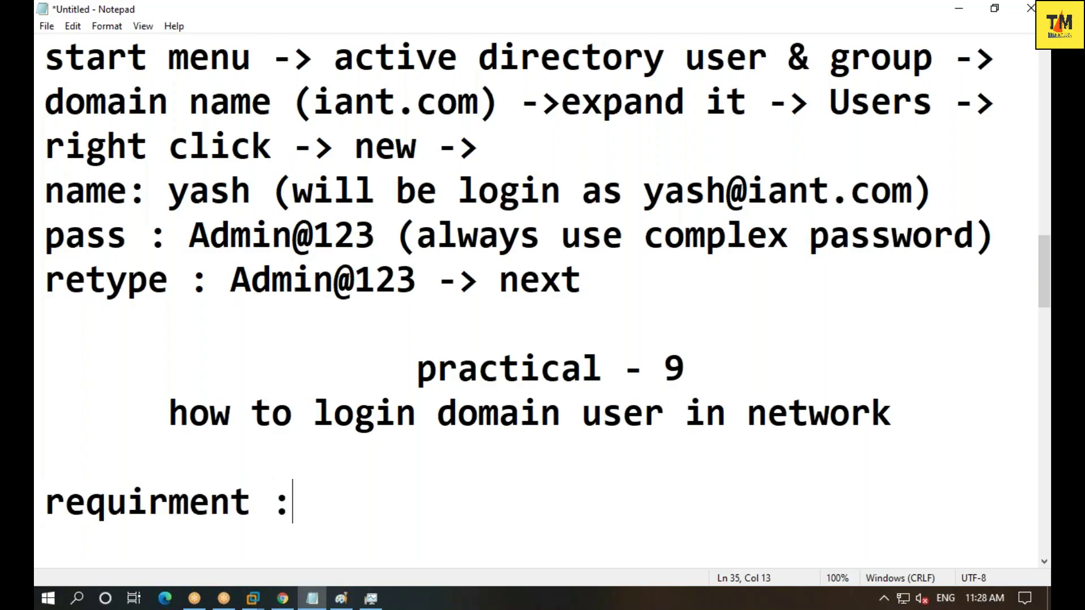
key(BackSpace)
key(BackSpace)
text(mem)
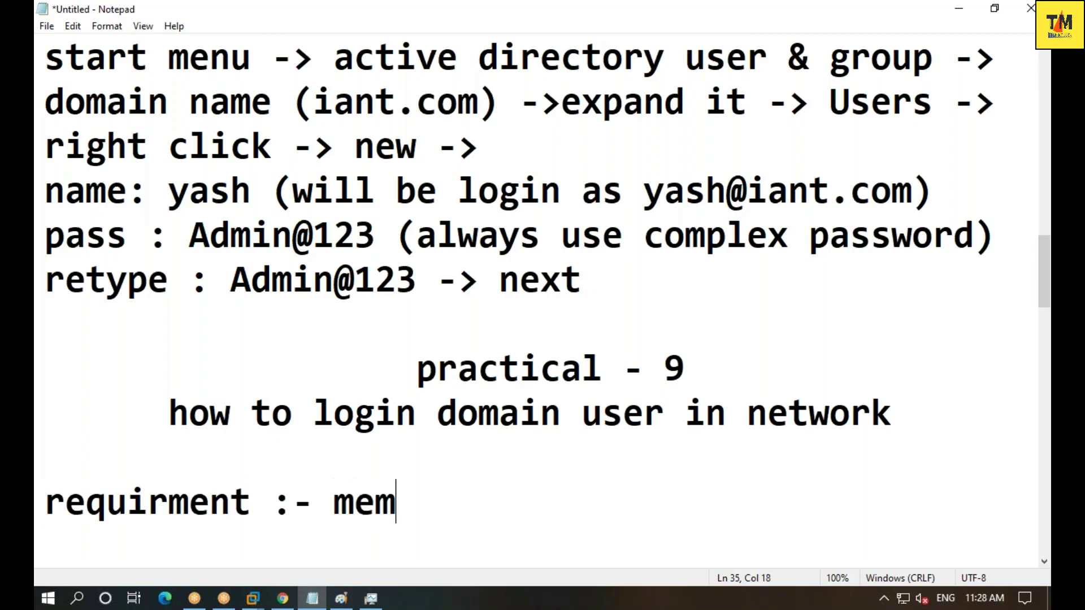
key(BackSpace)
key(BackSpace)
key(BackSpace)
key(BackSpace)
text(nayu)
key(BackSpace)
key(BackSpace)
key(BackSpace)
key(BackSpace)
key(BackSpace)
text(anu)
key(BackSpace)
text(y memb)
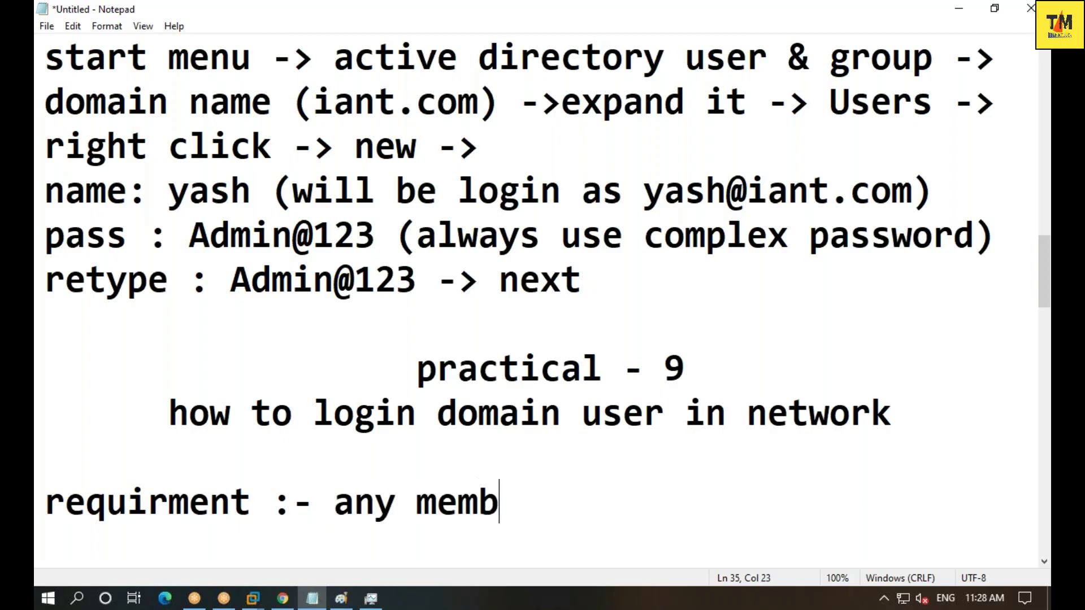
text(er of do)
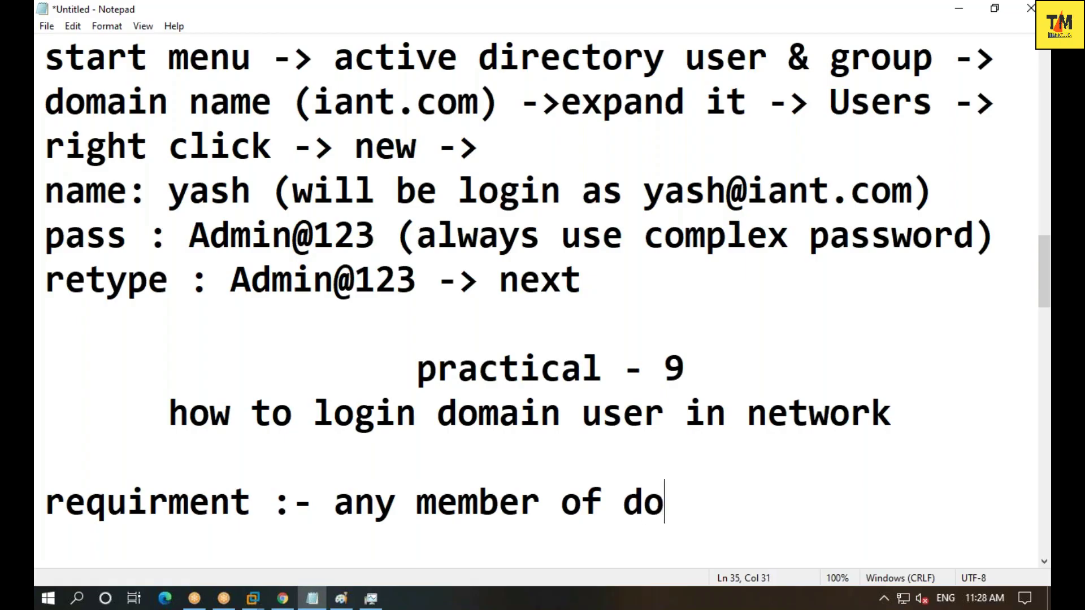
text(main controller)
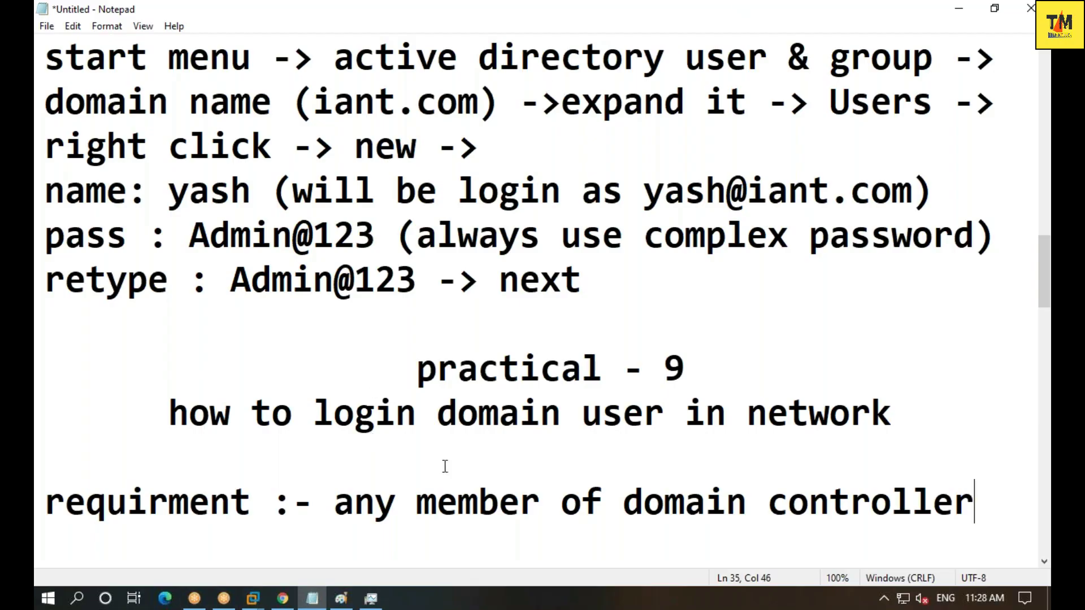
- Switch to the Windows 7 VM, sign in to the local account with its password, and refresh the desktop
click(253, 598)
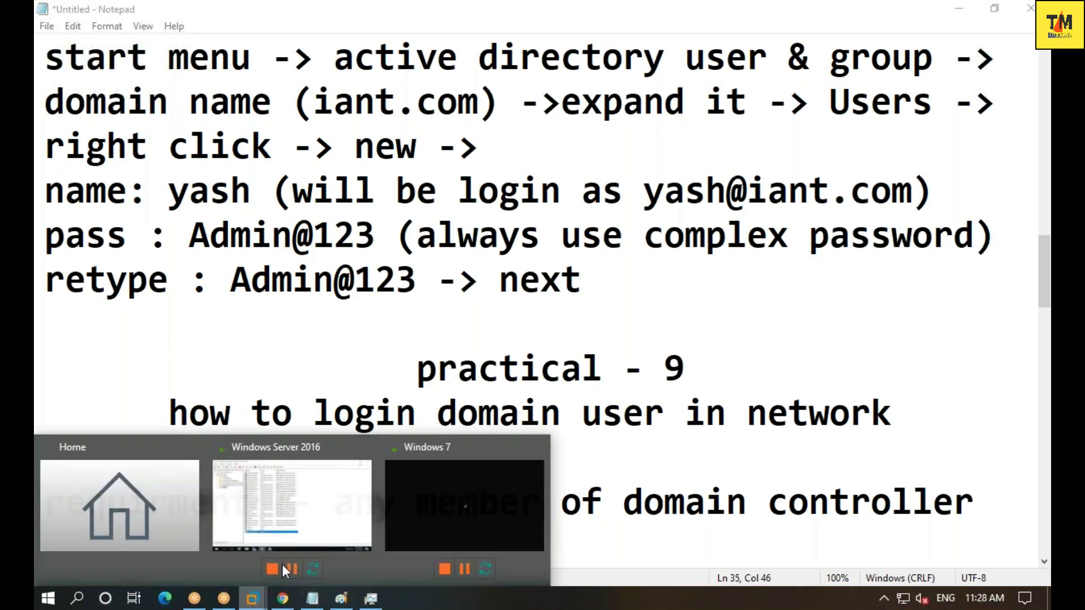
click(439, 499)
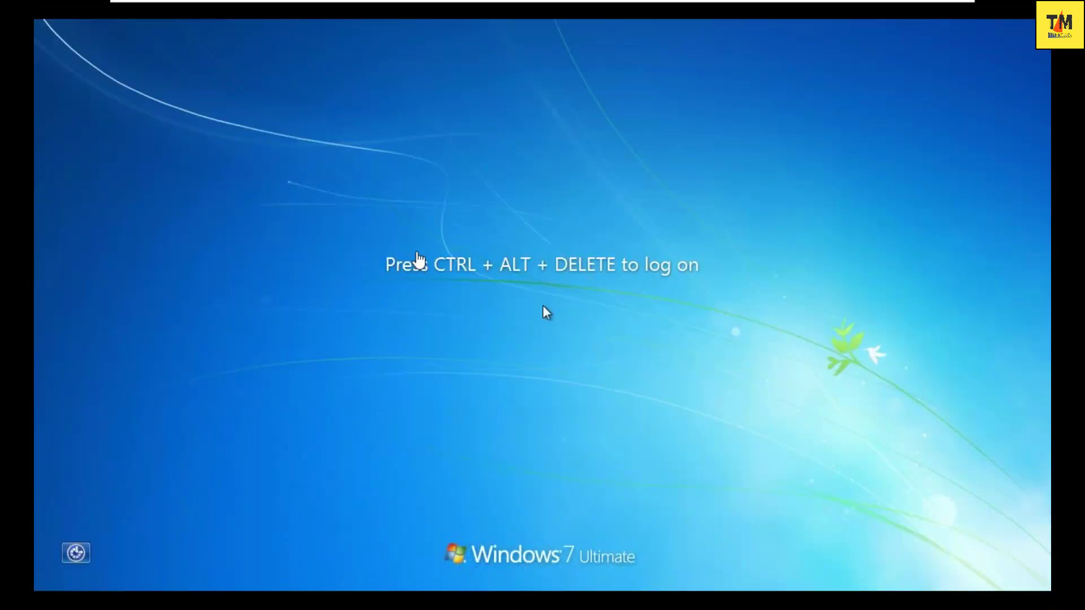
mouse_move(440, 6)
click(292, 10)
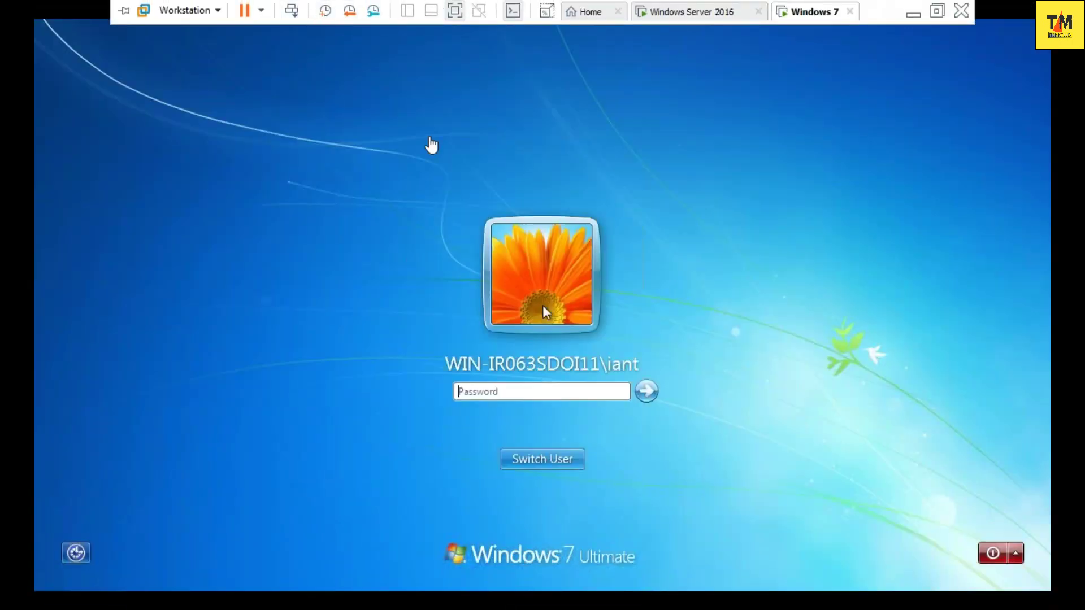
click(561, 389)
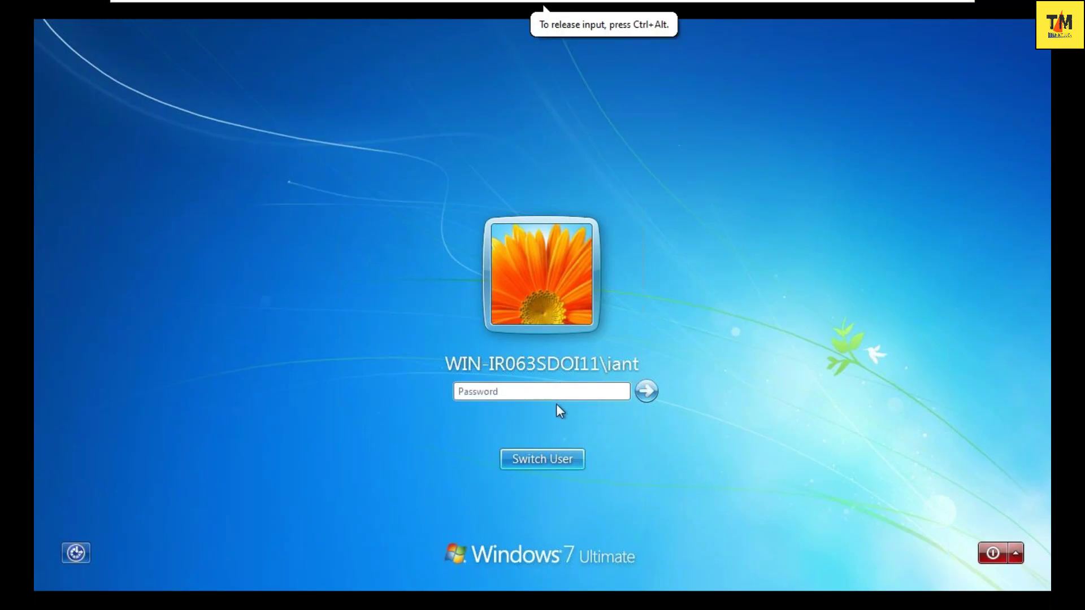
text(•••)
key(Return)
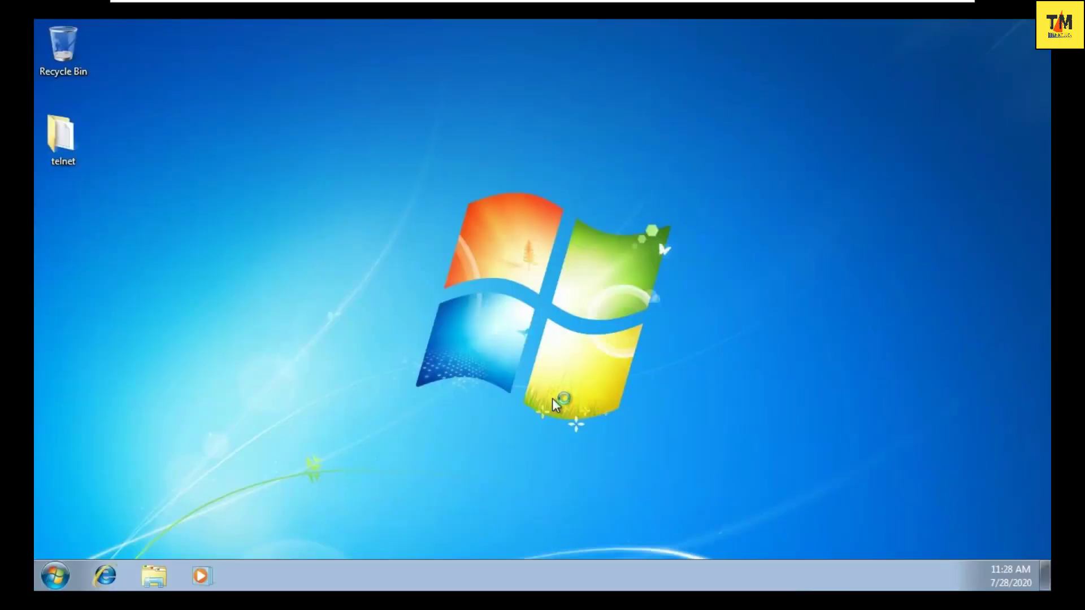
right_click(364, 440)
click(398, 310)
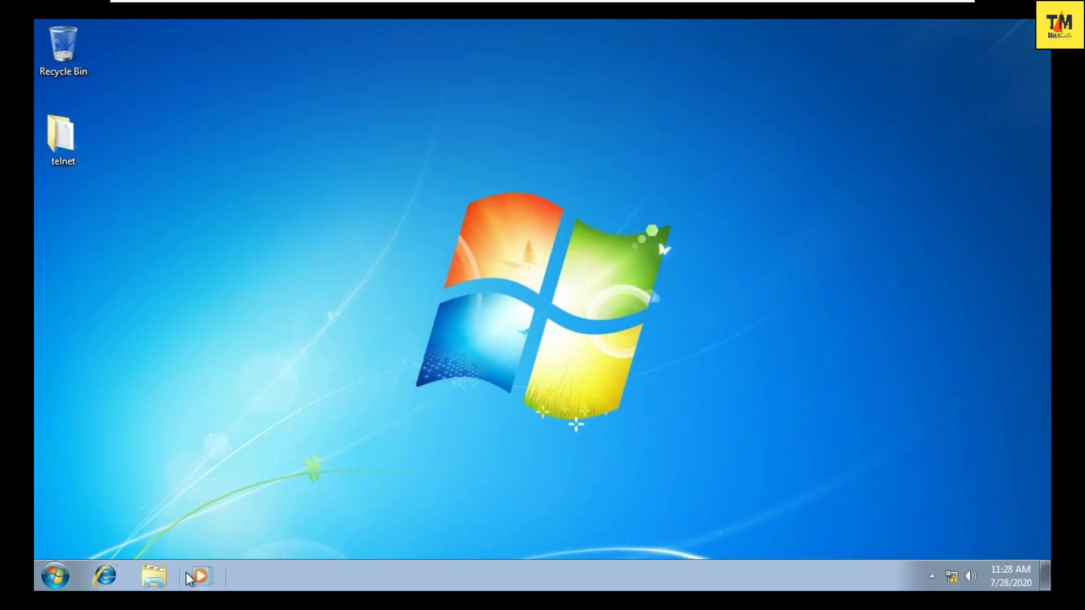
- Open Computer's system properties to confirm domain iant.com and 4.00 GB memory, then close them
click(155, 577)
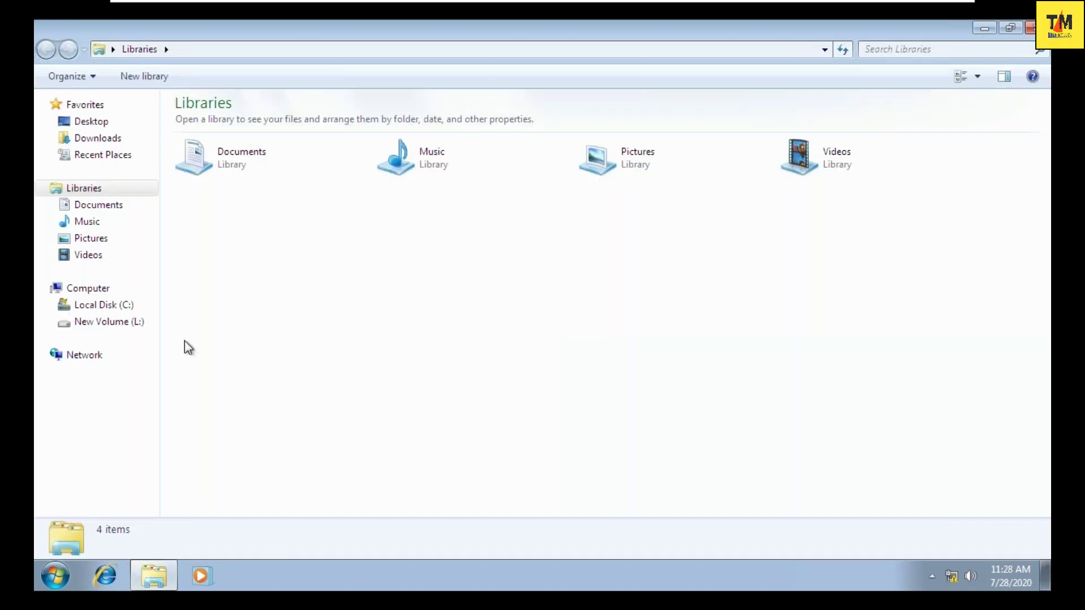
click(102, 289)
right_click(418, 314)
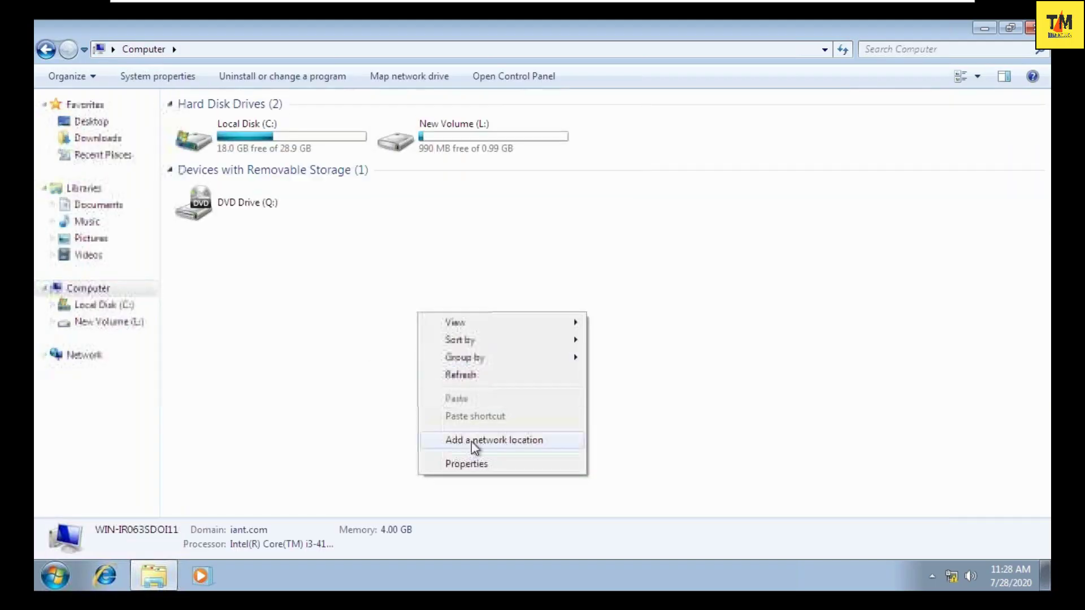
click(466, 464)
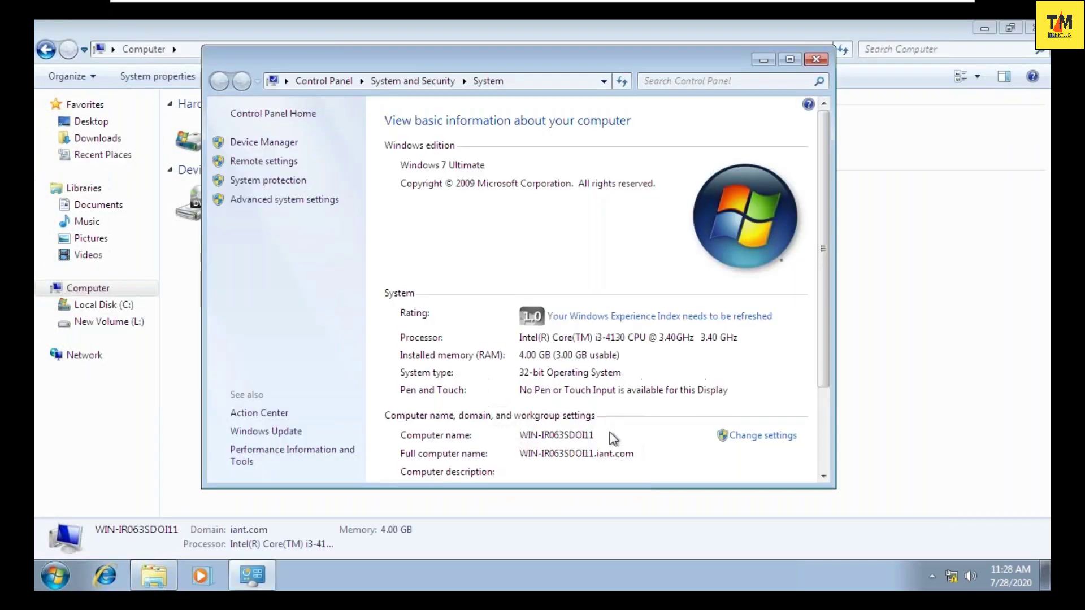
scroll(613, 405, down, 2)
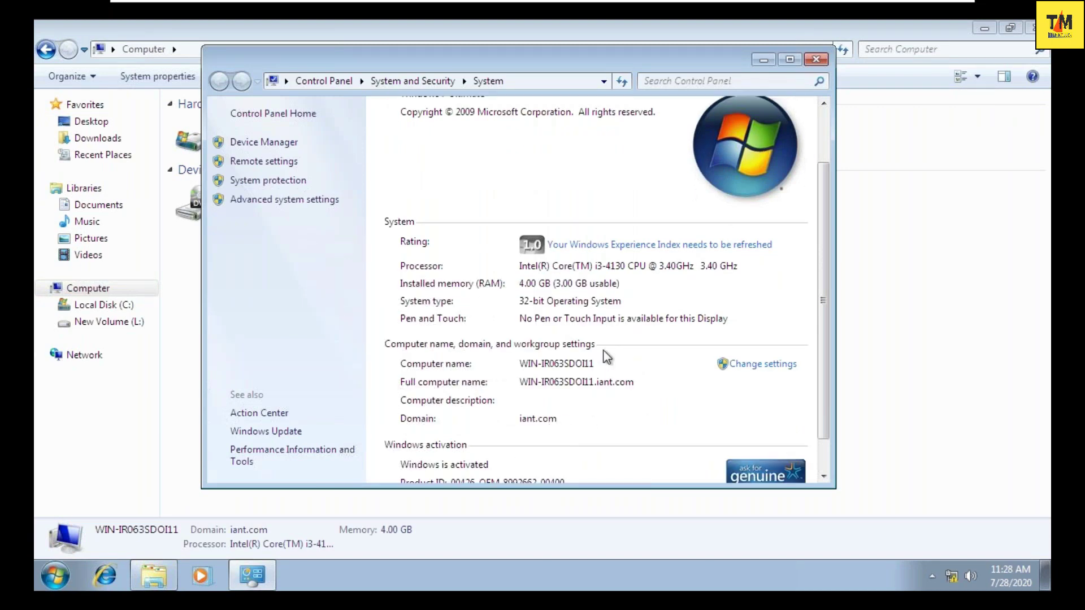
key(alt+F4)
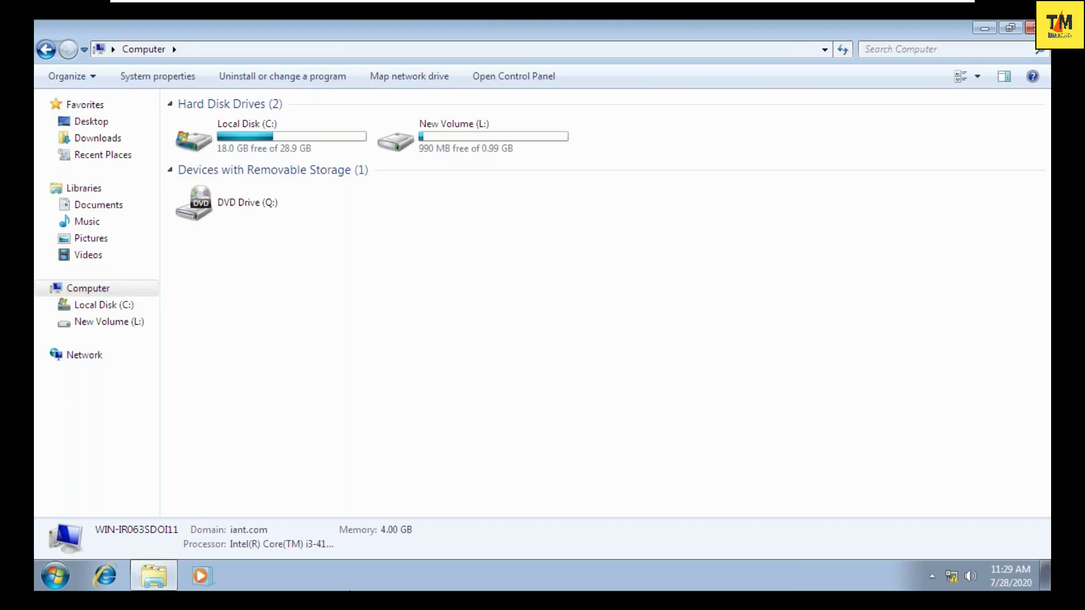
- Use Ctrl+Alt+Del and Switch User to reach the Other User logon for IANT
click(611, 201)
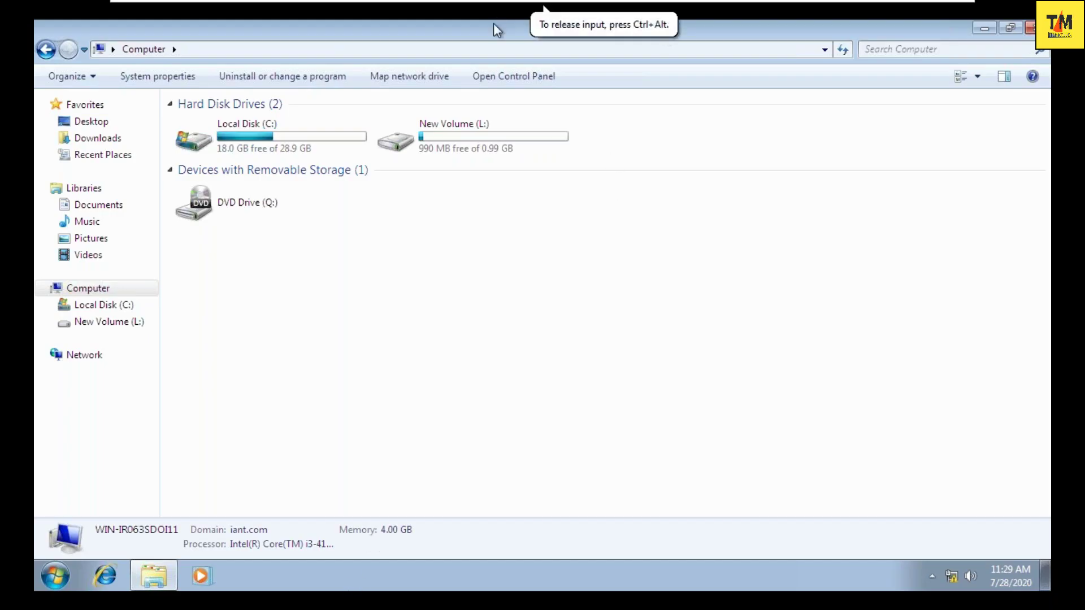
mouse_move(508, 4)
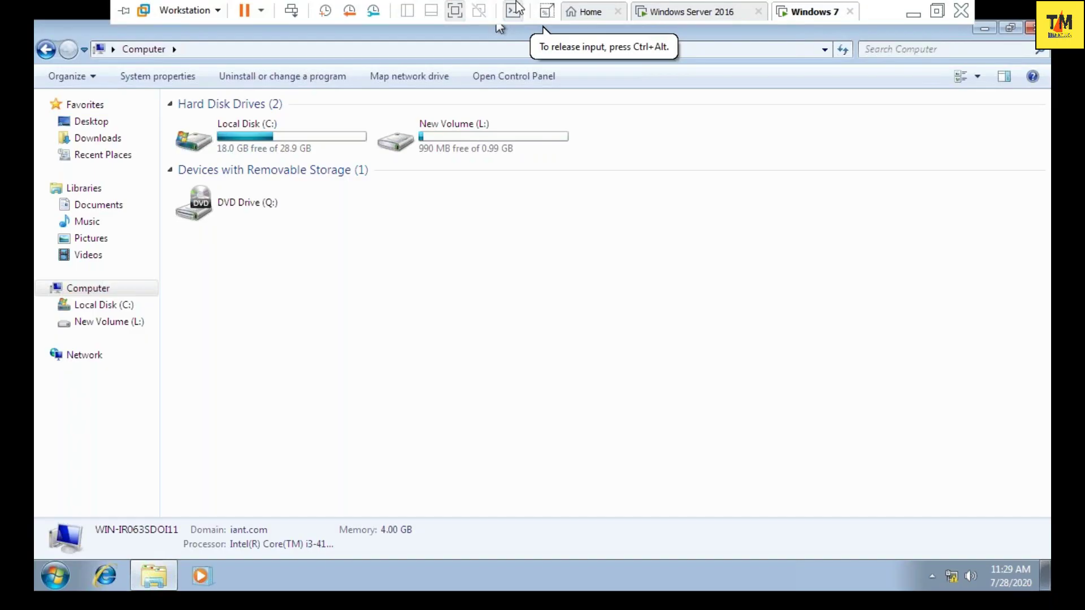
click(292, 10)
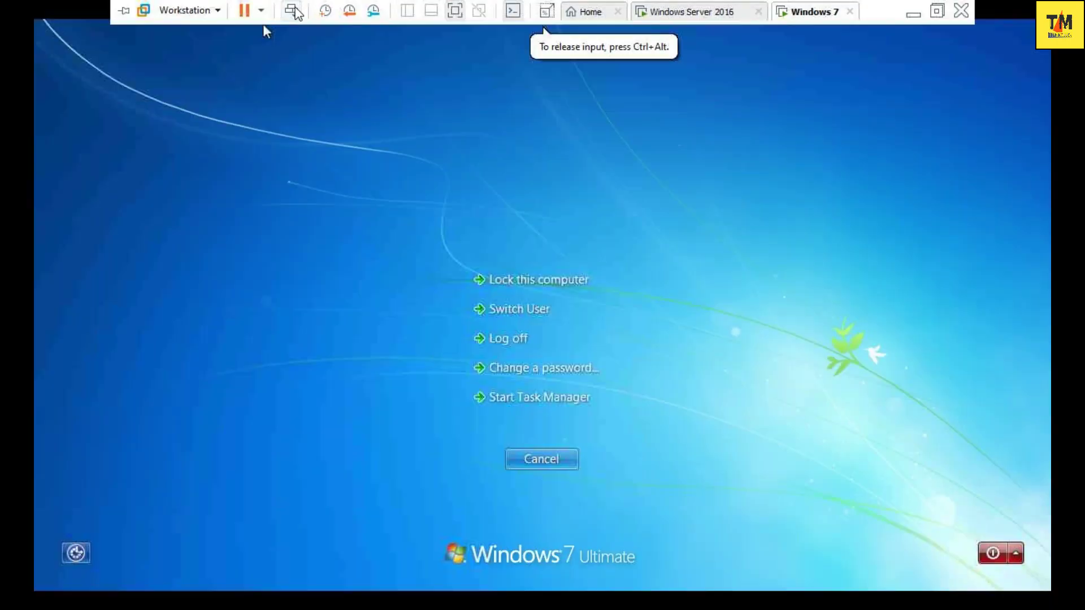
click(507, 314)
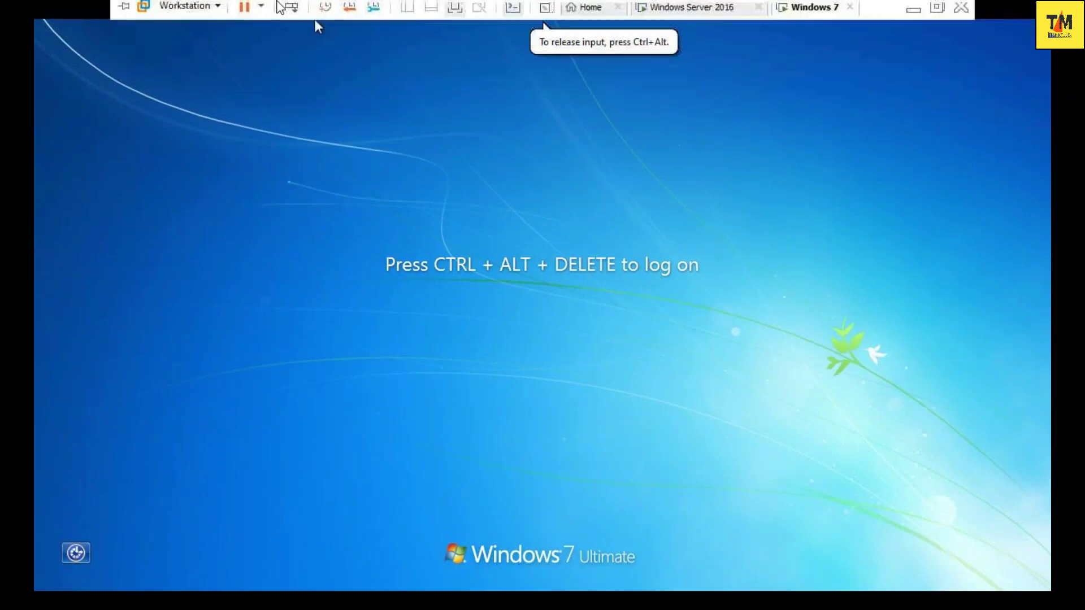
click(292, 10)
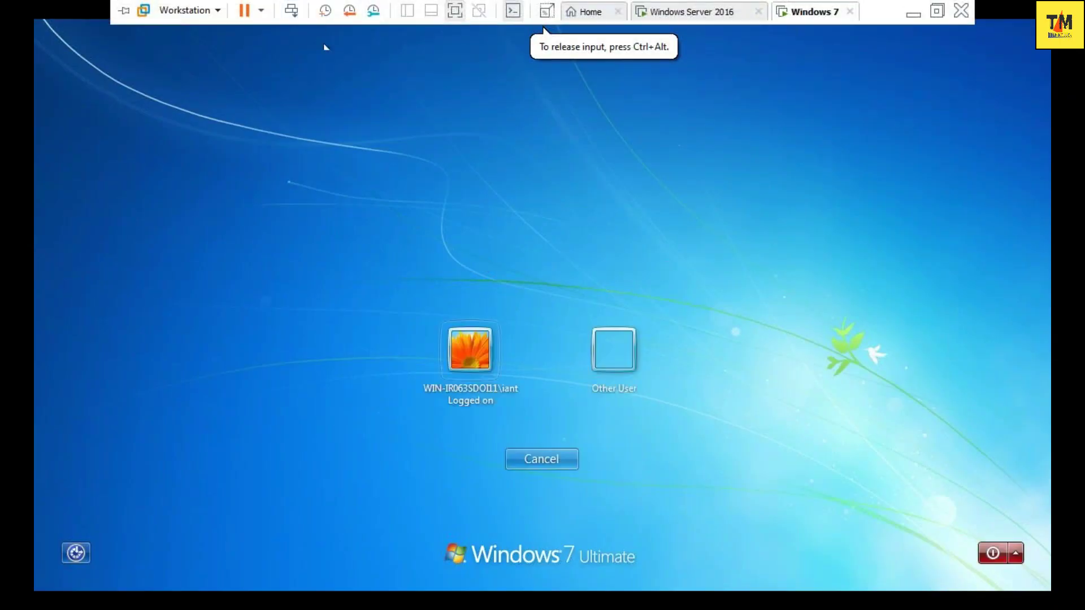
click(616, 366)
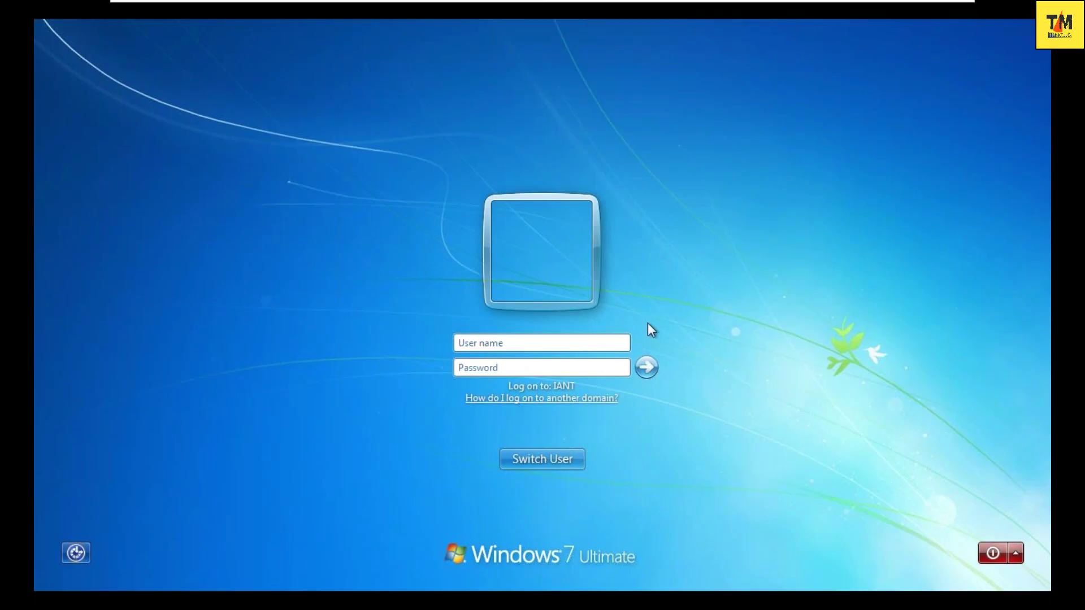
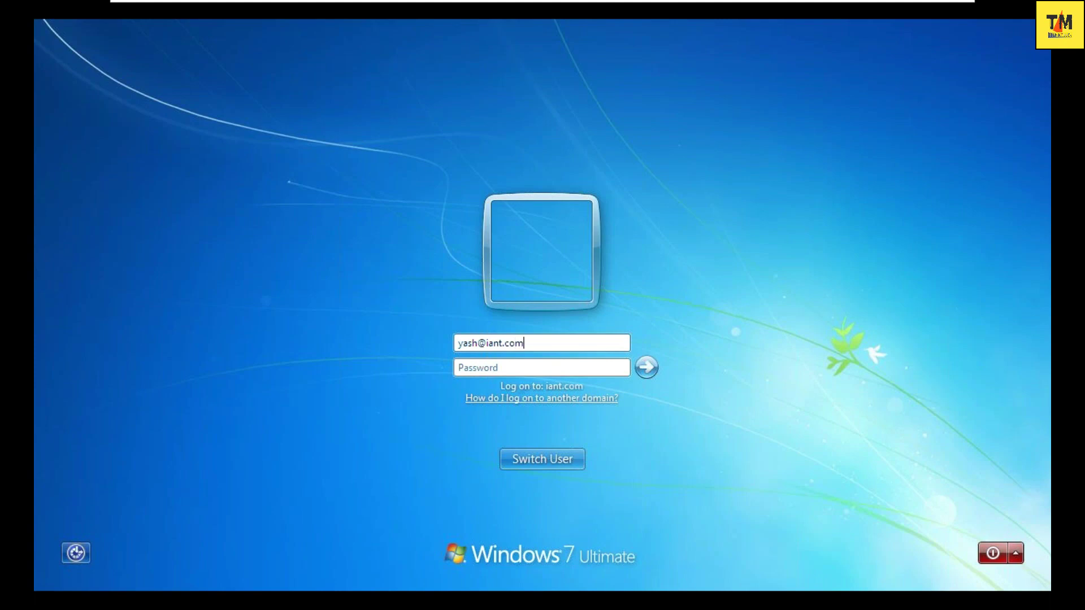
- Log on to the Windows 7 VM with the domain user's logon name and password
key(Tab)
text(*********)
key(Return)
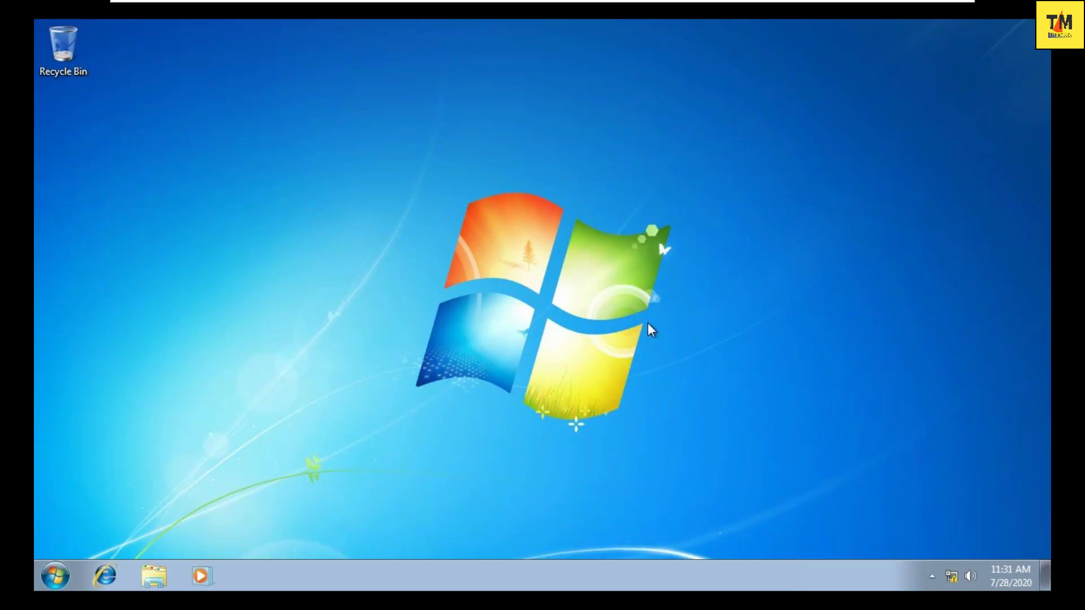
- Check the domain user's account settings, then open and minimize the Computer window
click(57, 580)
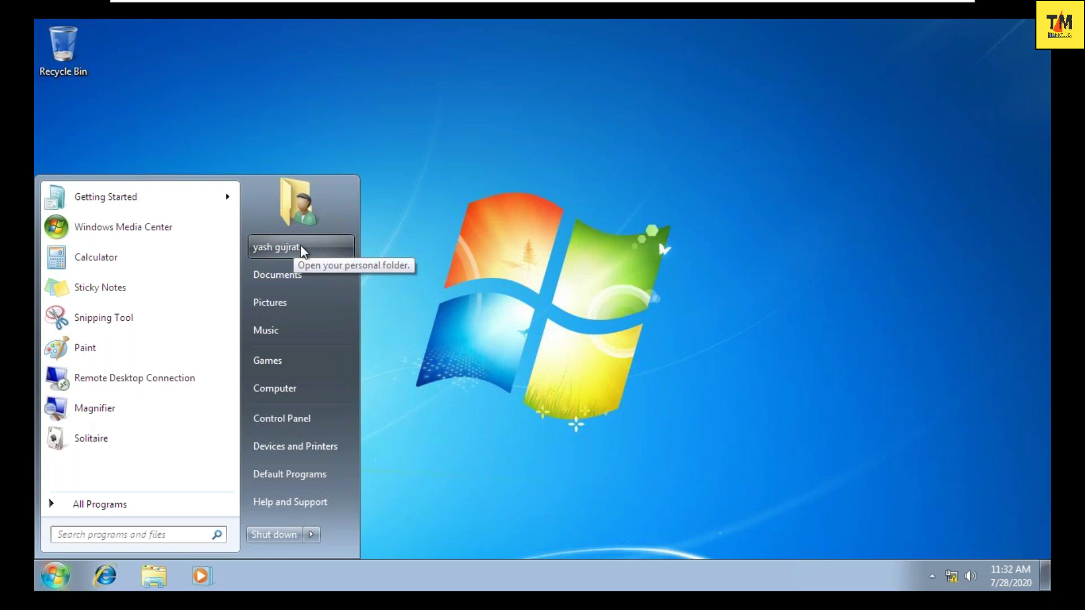
click(296, 208)
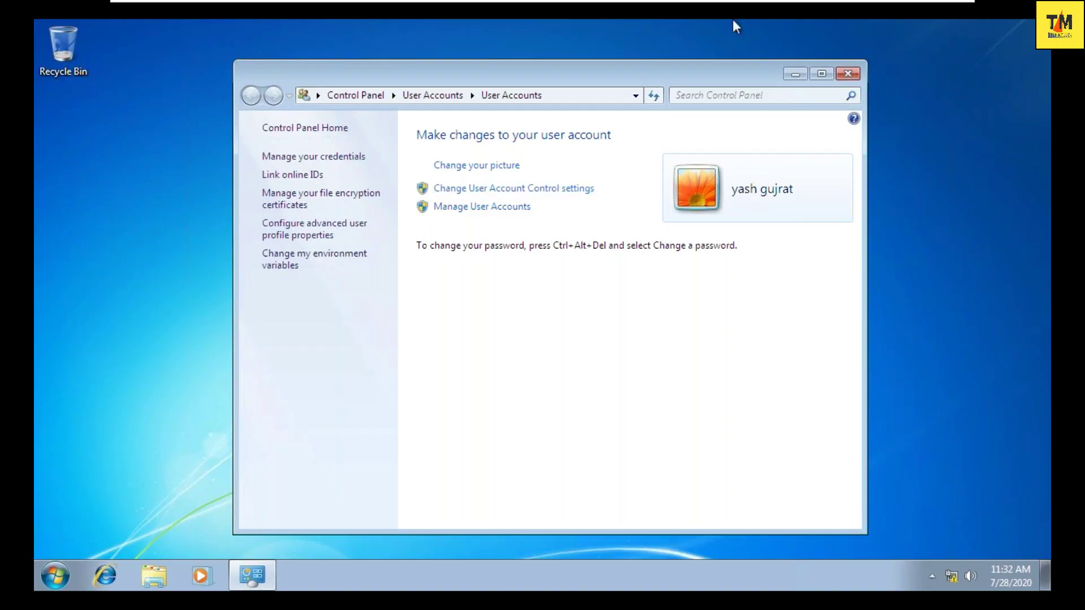
click(848, 73)
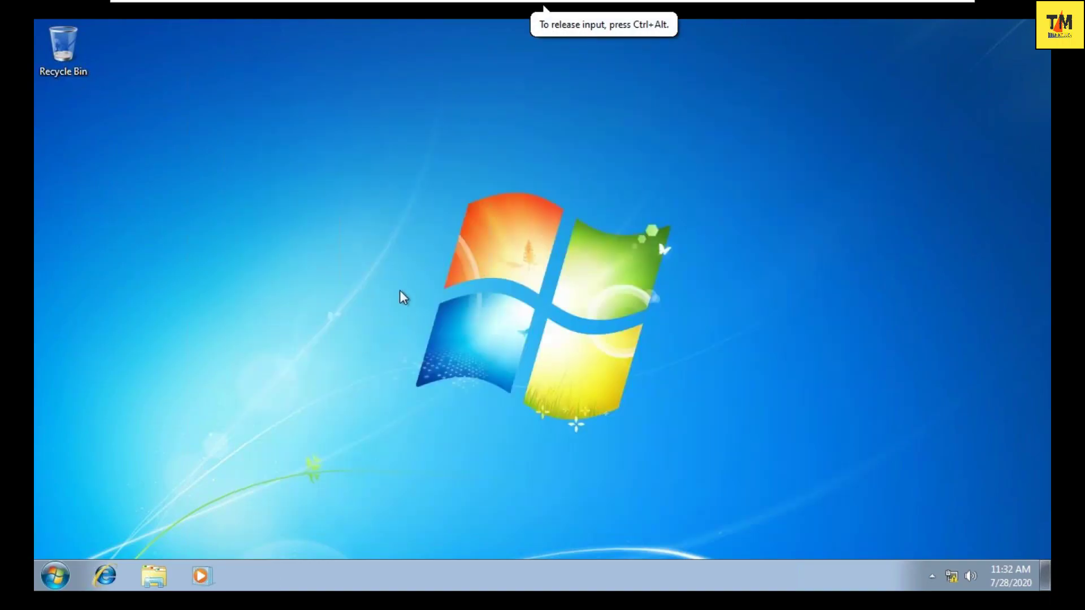
click(55, 576)
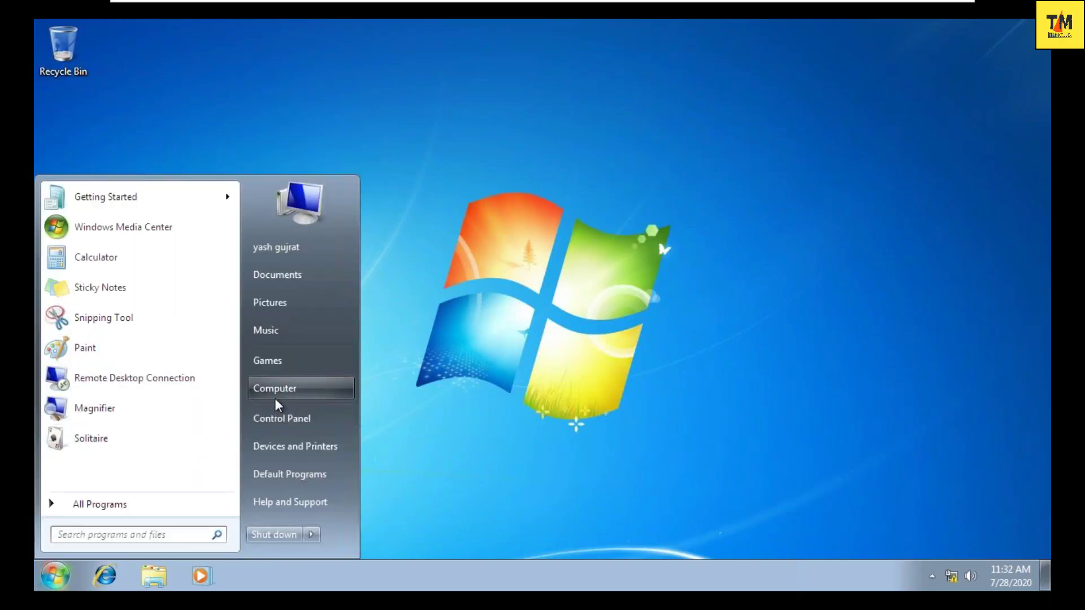
click(275, 398)
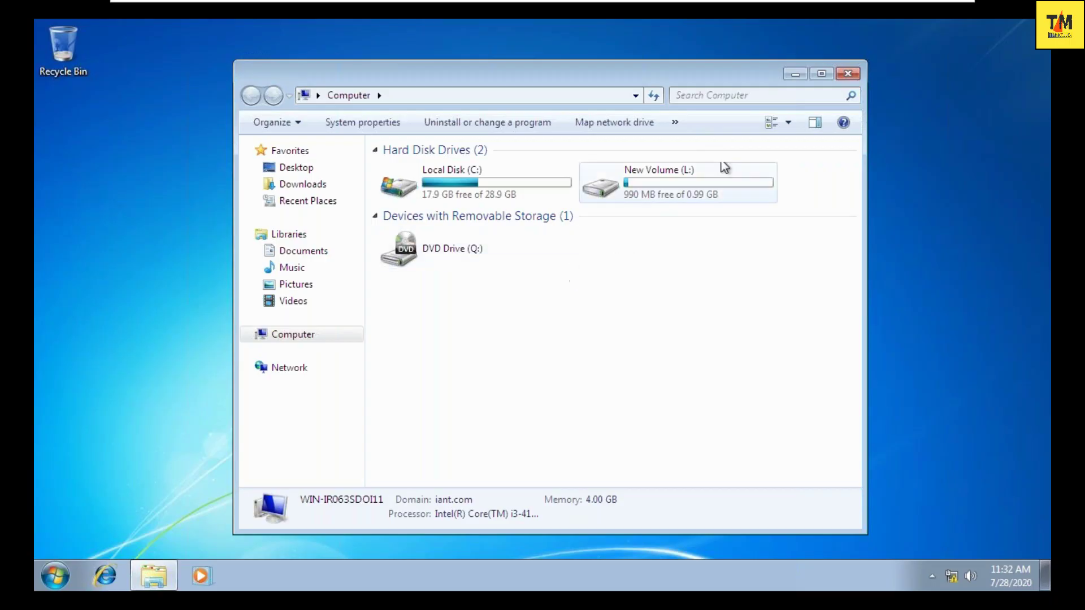
click(794, 74)
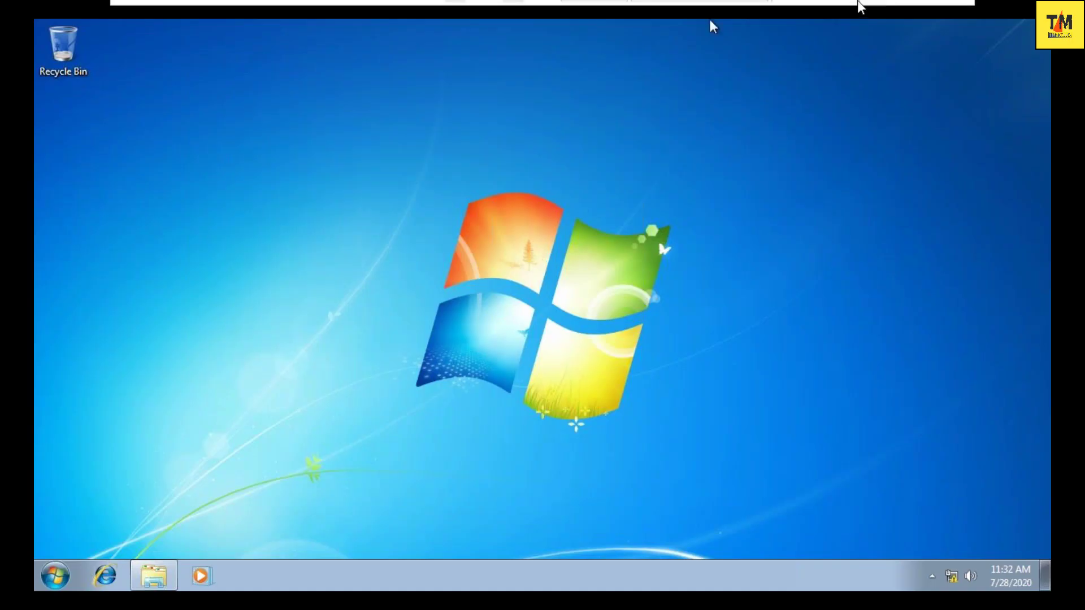
- Add the line 'sing out form account -> other user ->' under the requirement note
mouse_move(860, 2)
click(913, 14)
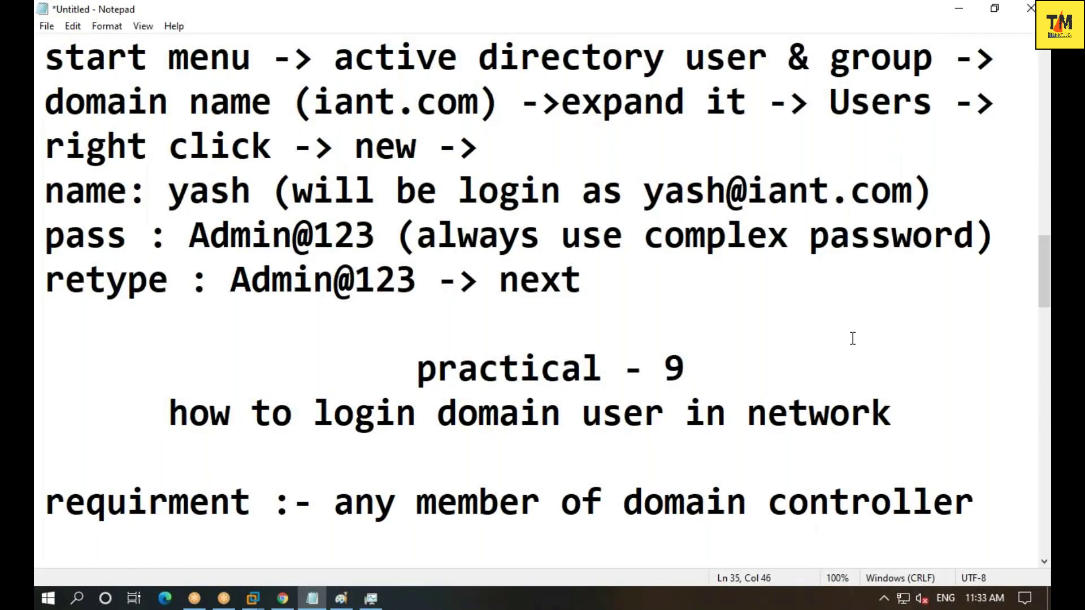
key(Return)
text(sin)
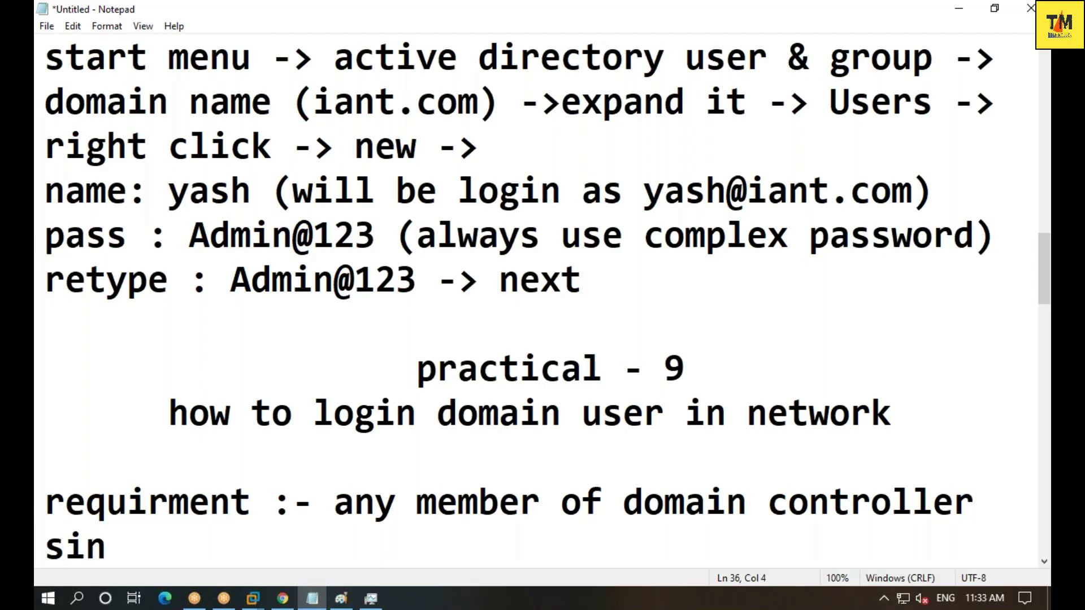
text(g out)
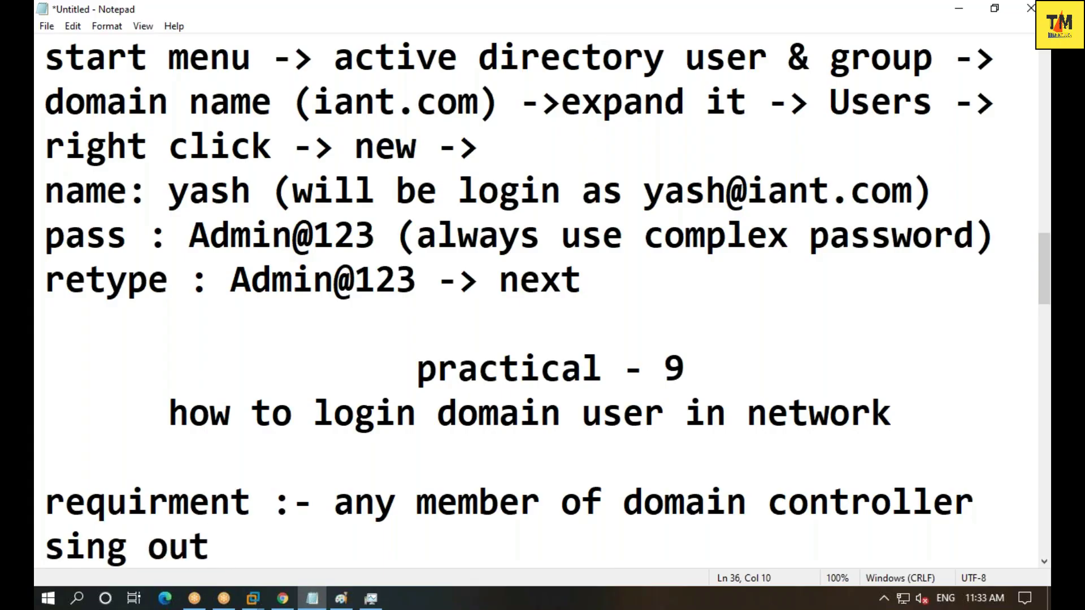
text( -)
key(BackSpace)
text(form account -> other user)
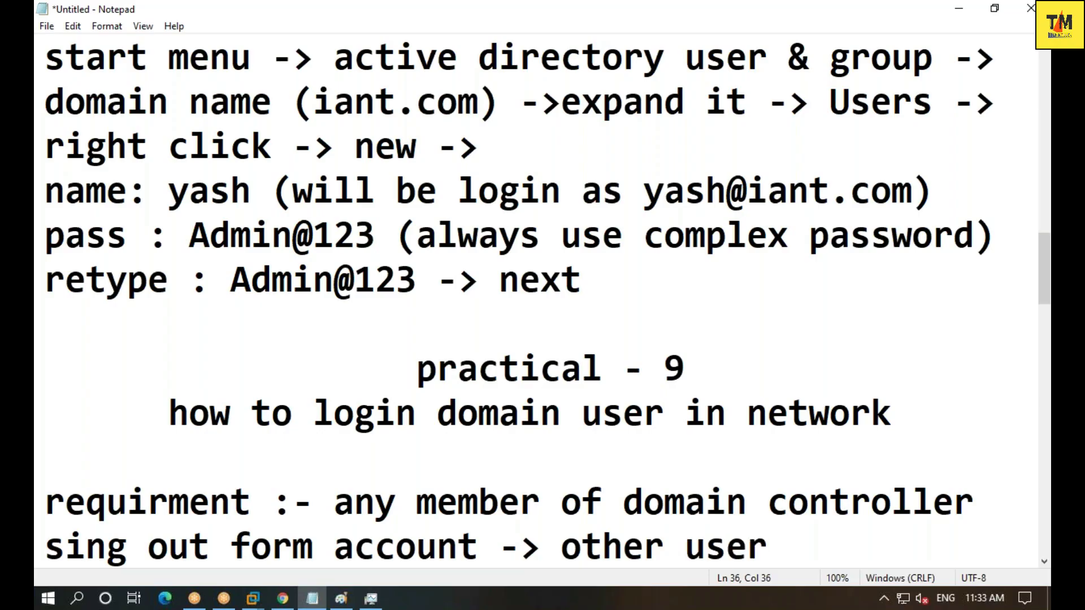
text( ->)
- Add user and pass lines with the domain user's logon name and password
key(Return)
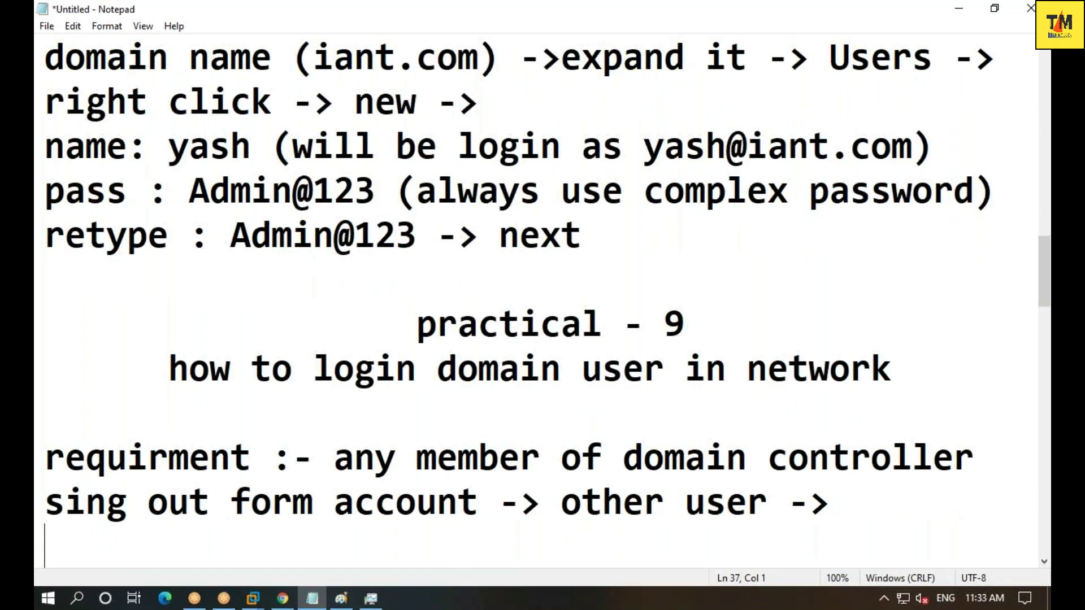
text(user : uas)
key(BackSpace)
key(BackSpace)
key(BackSpace)
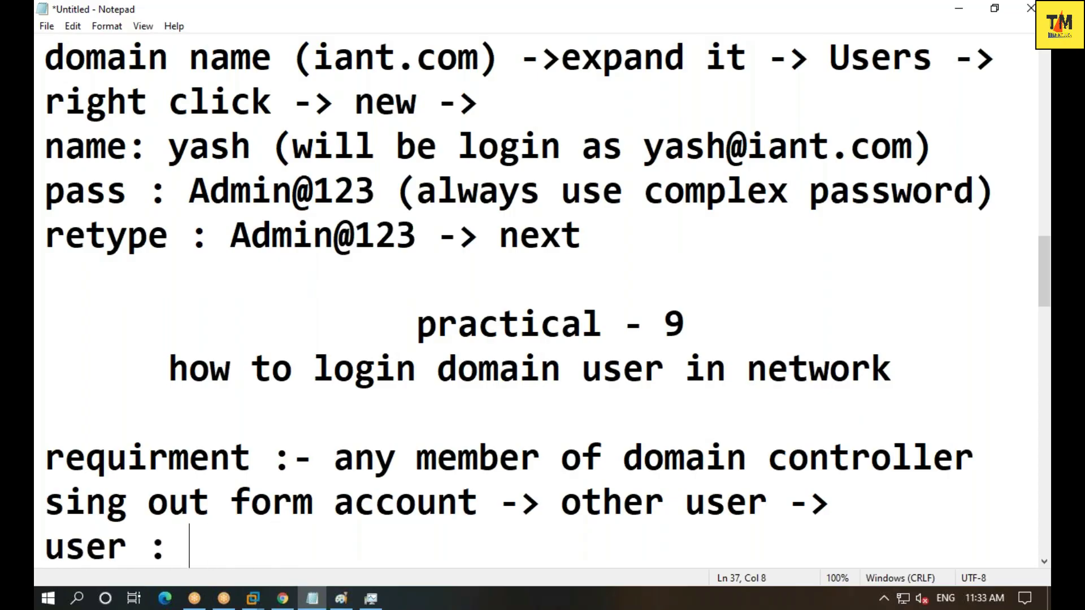
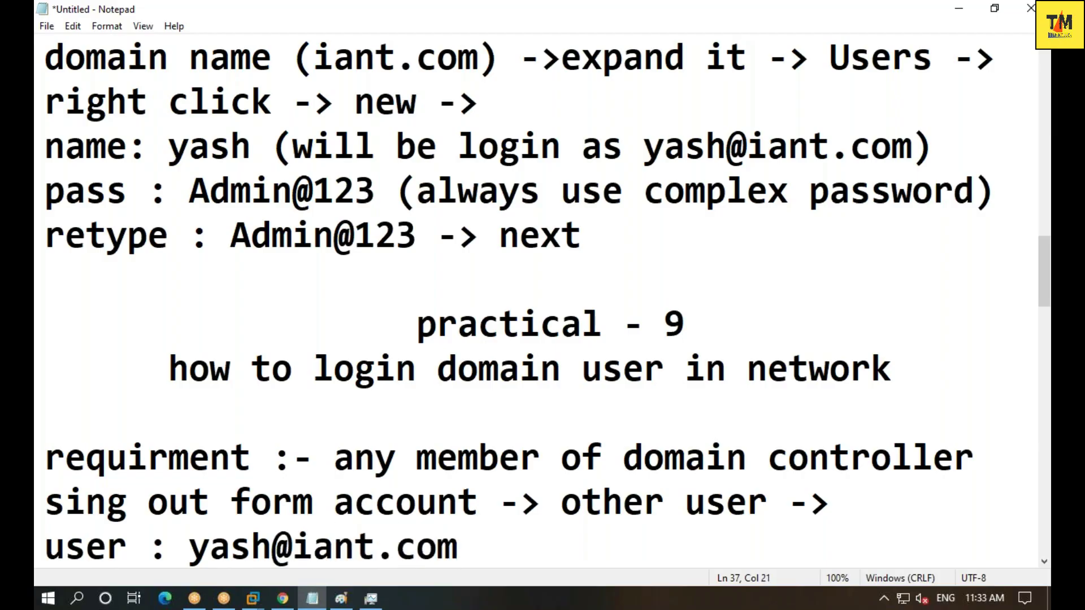
key(Return)
text(pass )
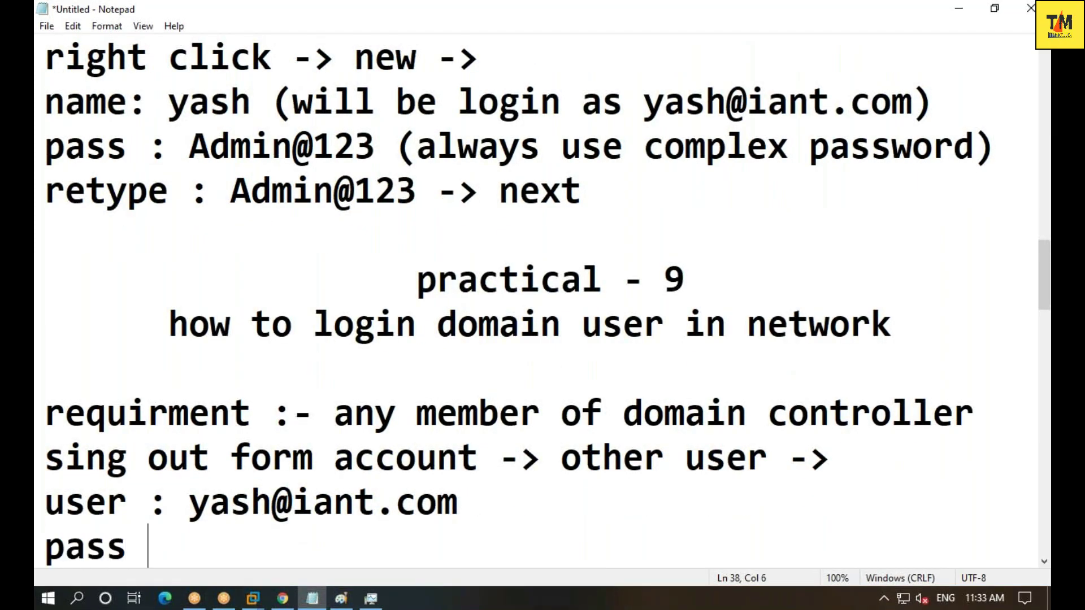
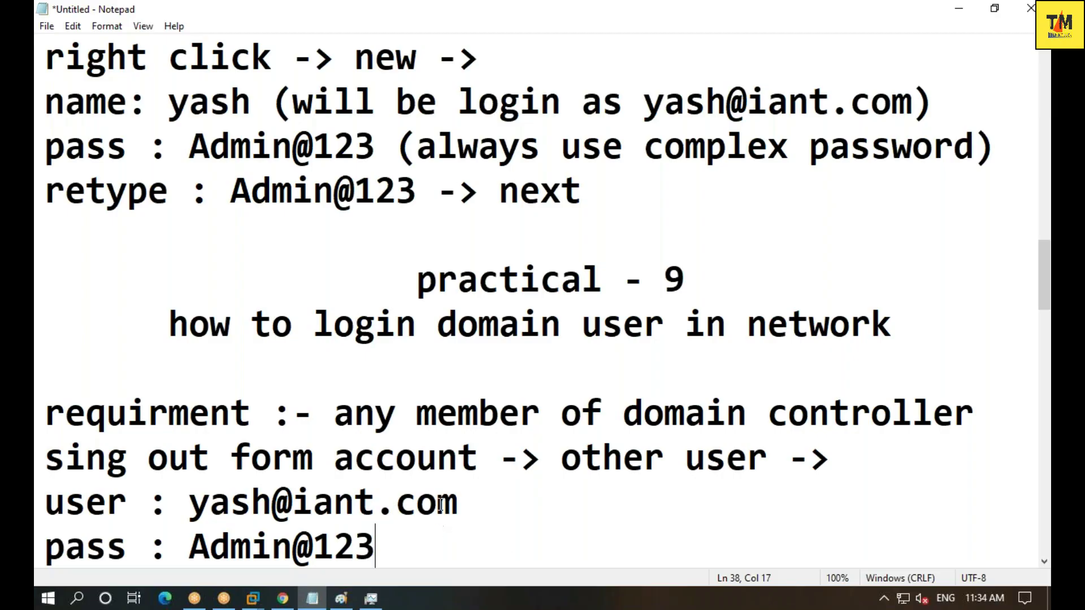
click(551, 350)
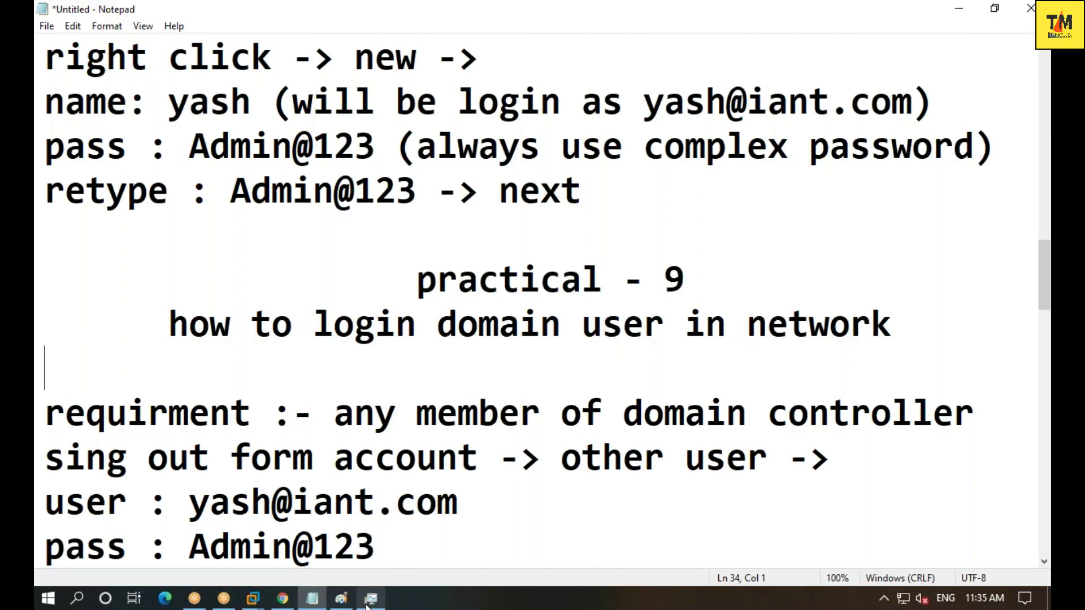
mouse_move(254, 600)
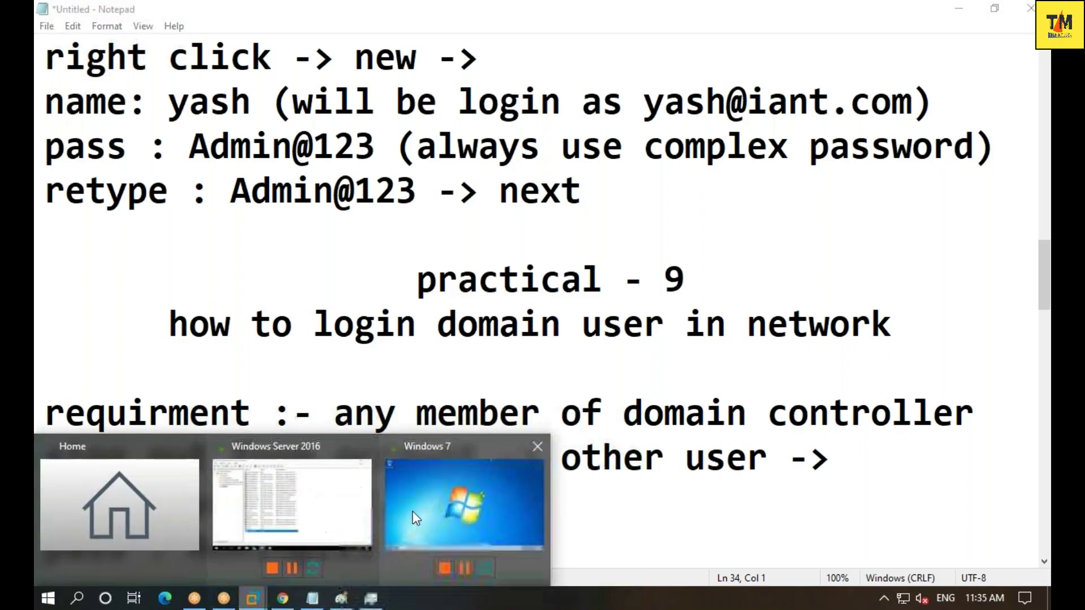
click(463, 512)
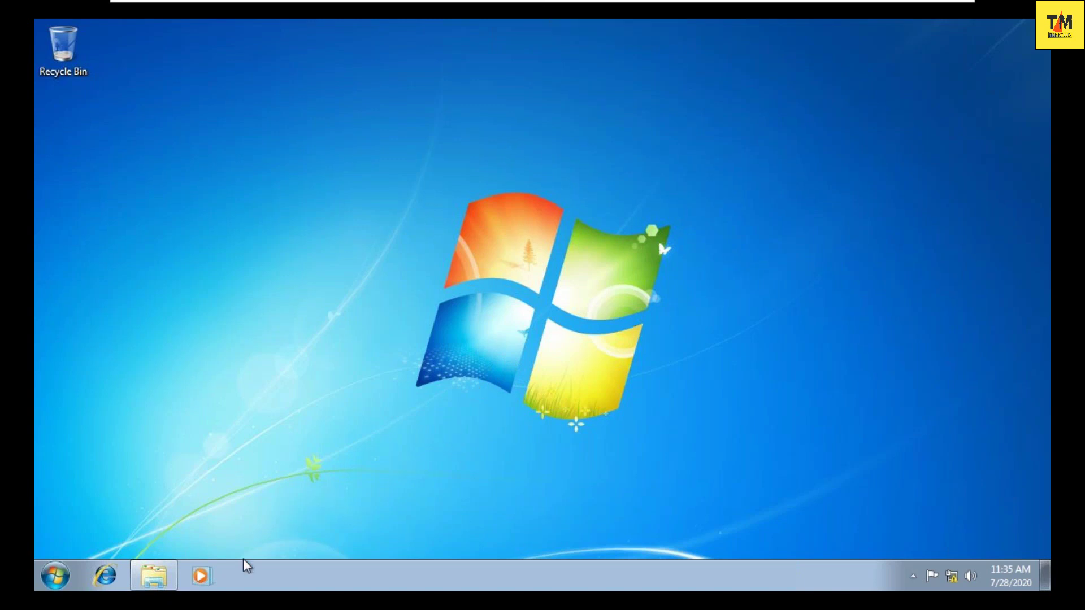
- Open Windows Explorer from the Windows 7 taskbar
click(148, 576)
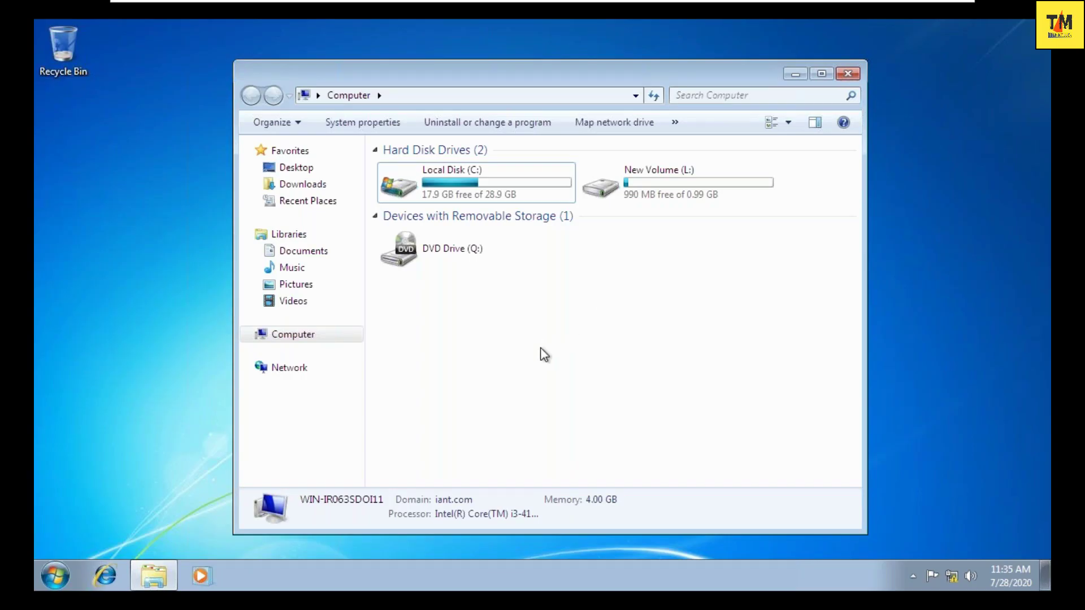
- Open Computer's Properties to view Windows 7 Ultimate, i3-4130, 4.00 GB RAM and domain iant.com
click(300, 338)
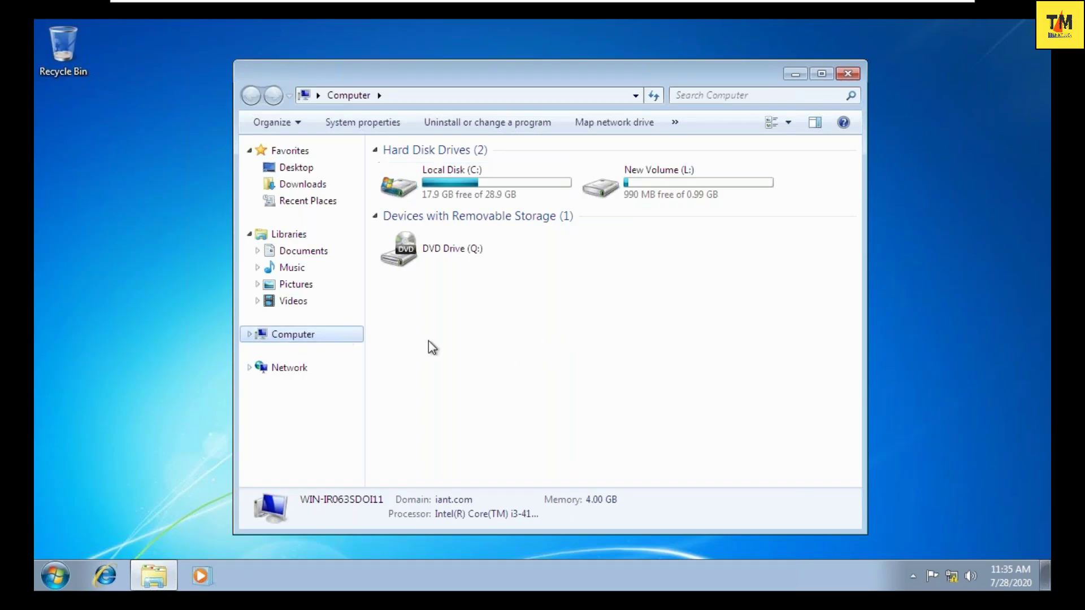
right_click(458, 352)
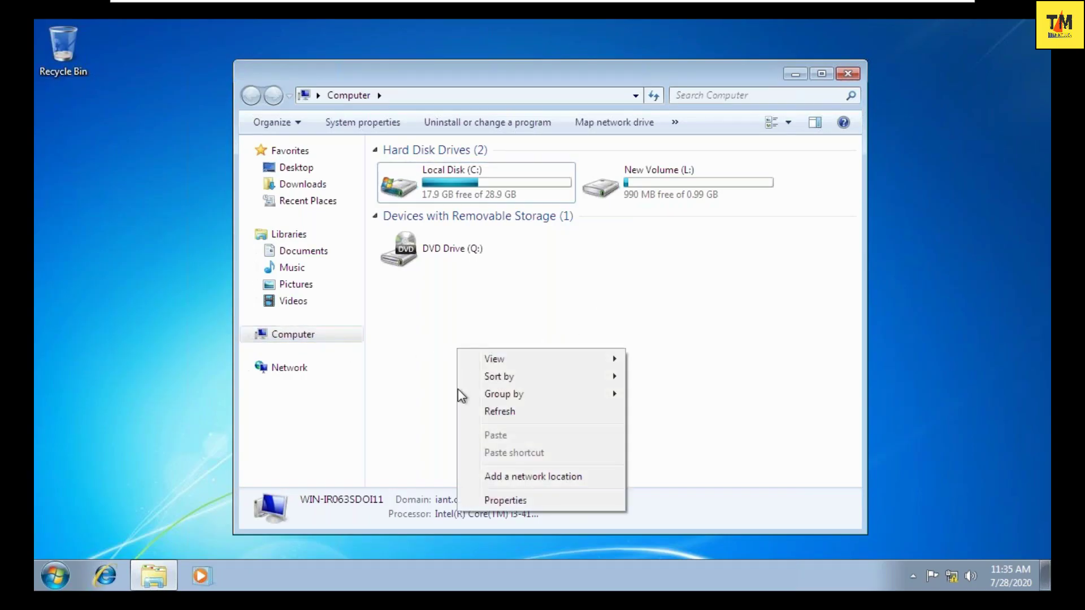
click(517, 497)
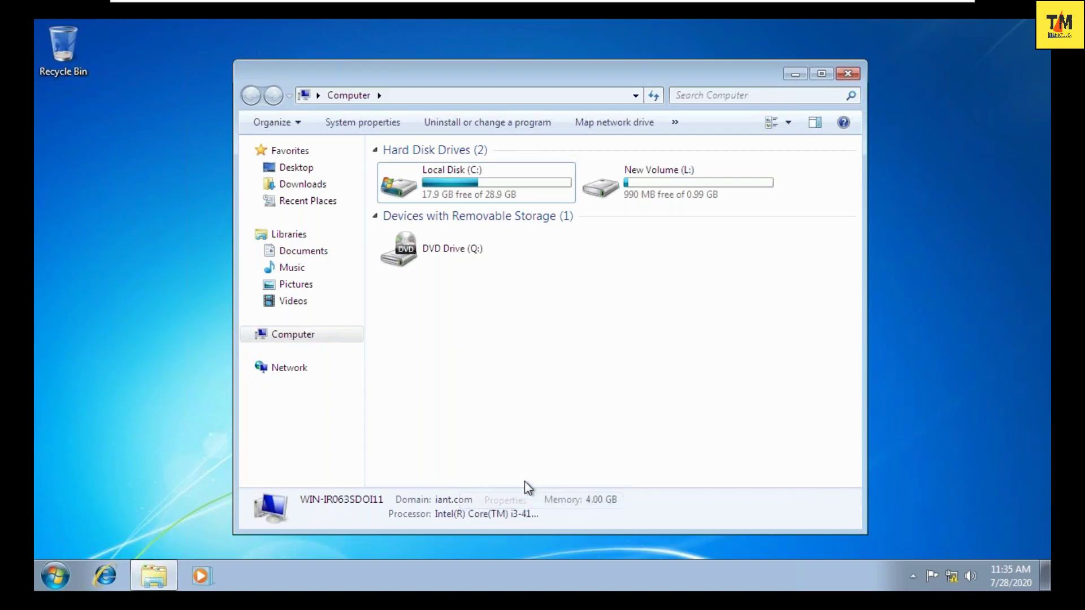
scroll(587, 447, down, 2)
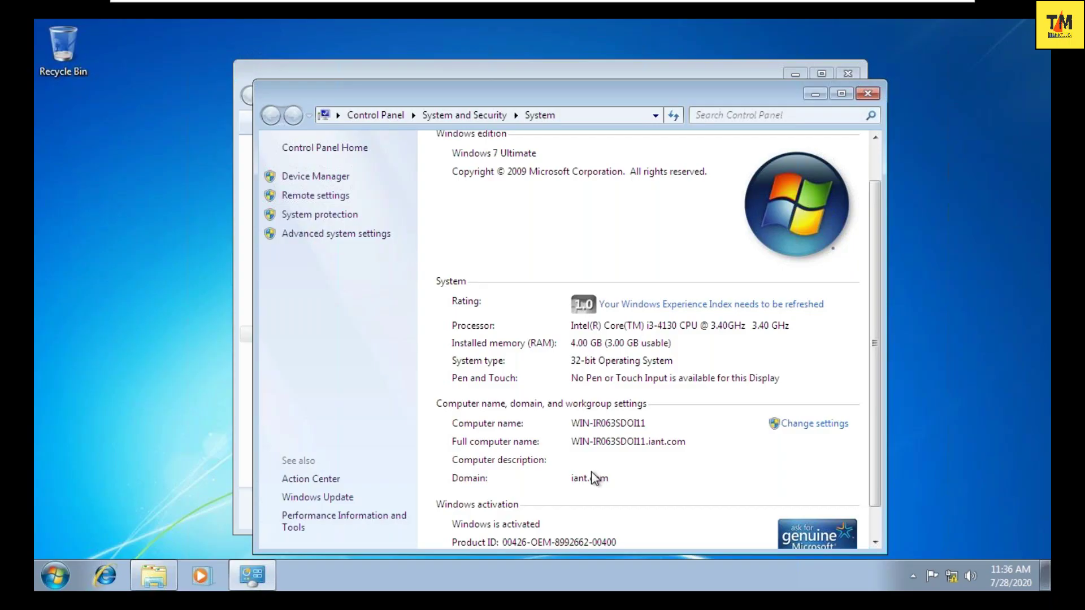
- Switch user from the Windows 7 VM's Start menu to reach its logon screen
click(56, 576)
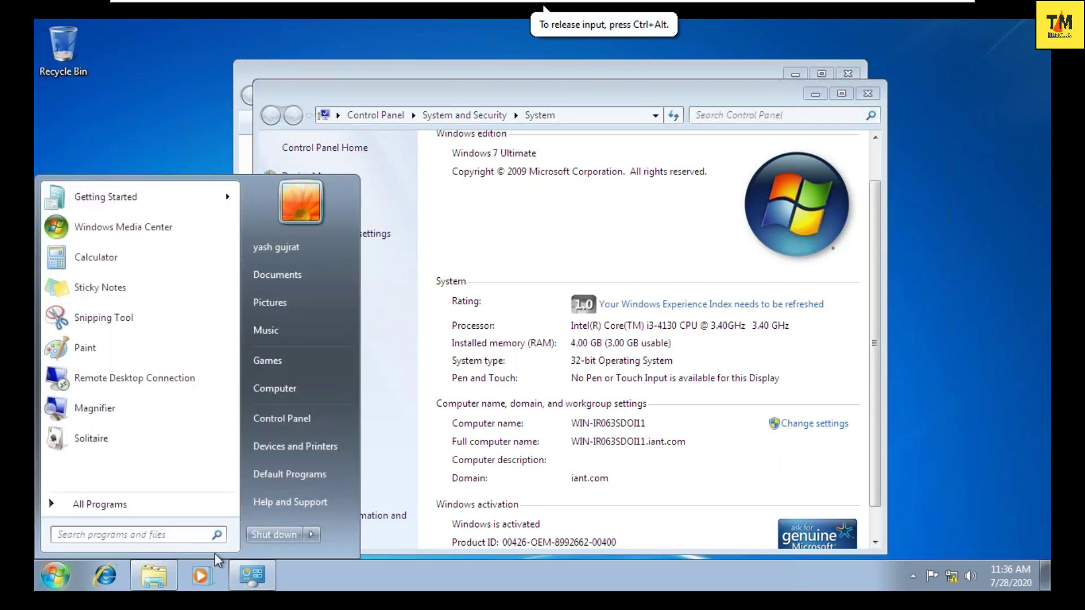
click(311, 535)
click(357, 447)
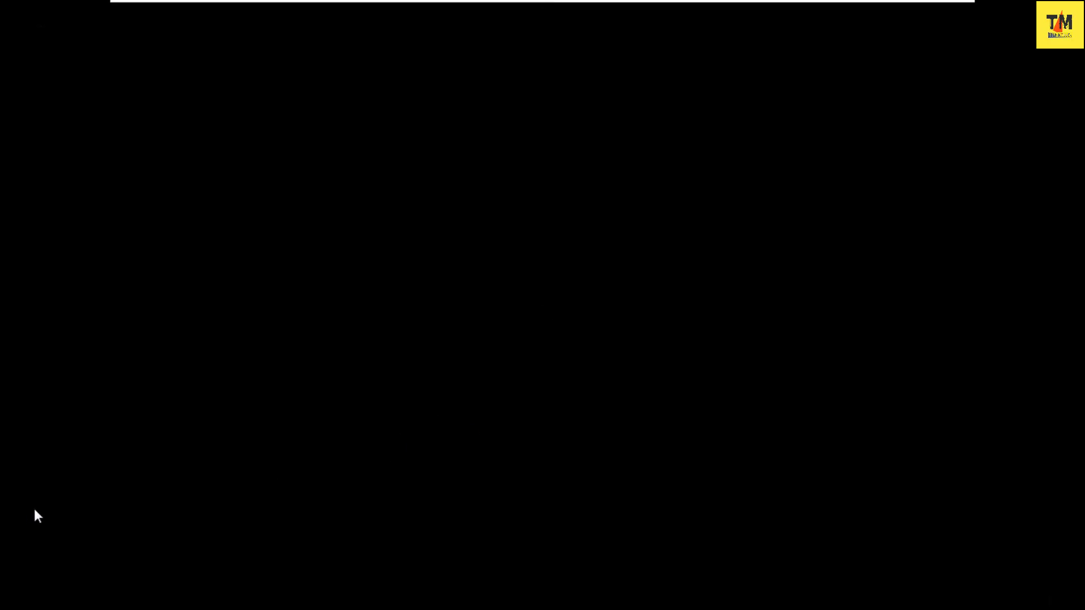
click(300, 440)
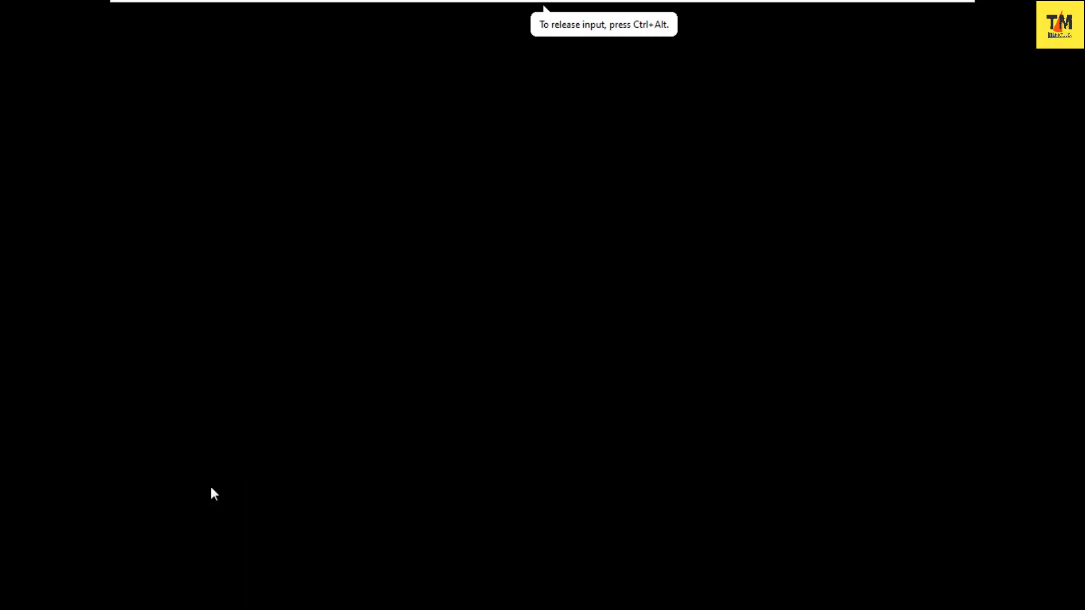
mouse_move(952, 5)
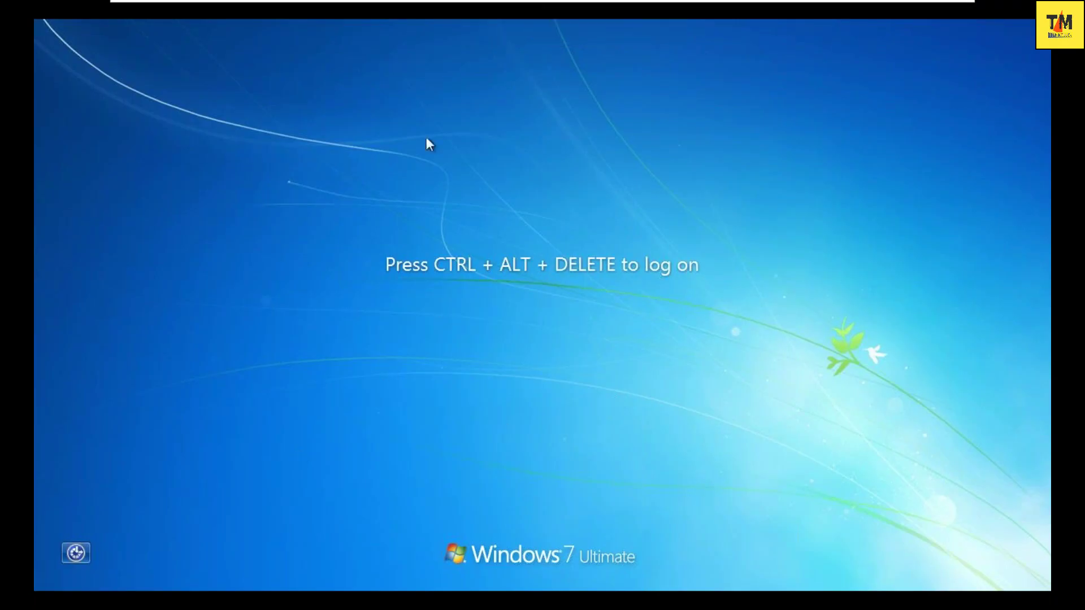
- Send Ctrl+Alt+Del to the Windows 7 VM and sign in to the local account with its password
mouse_move(331, 4)
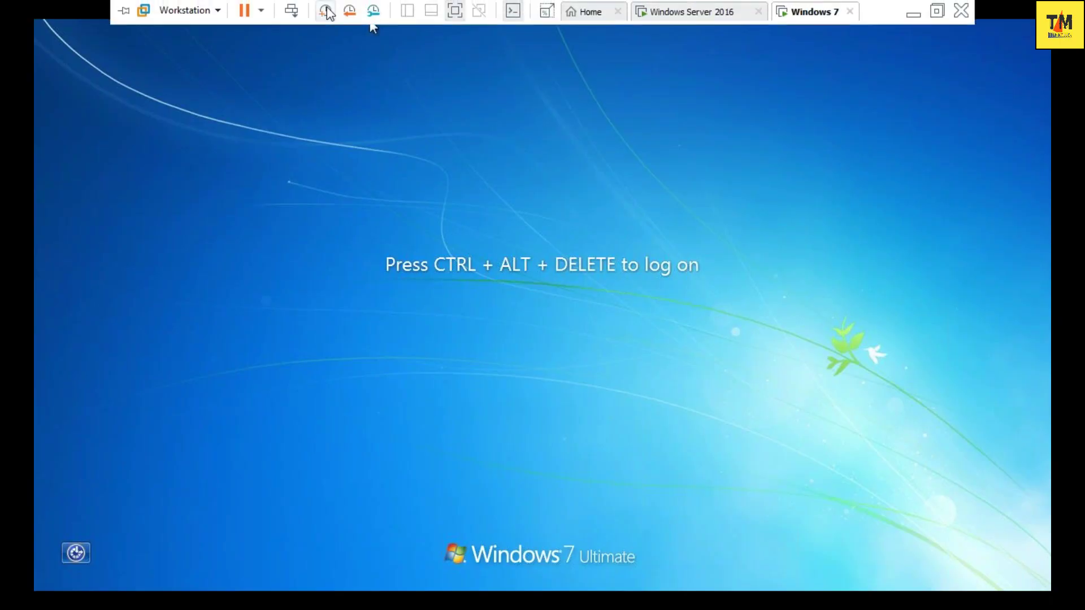
click(291, 10)
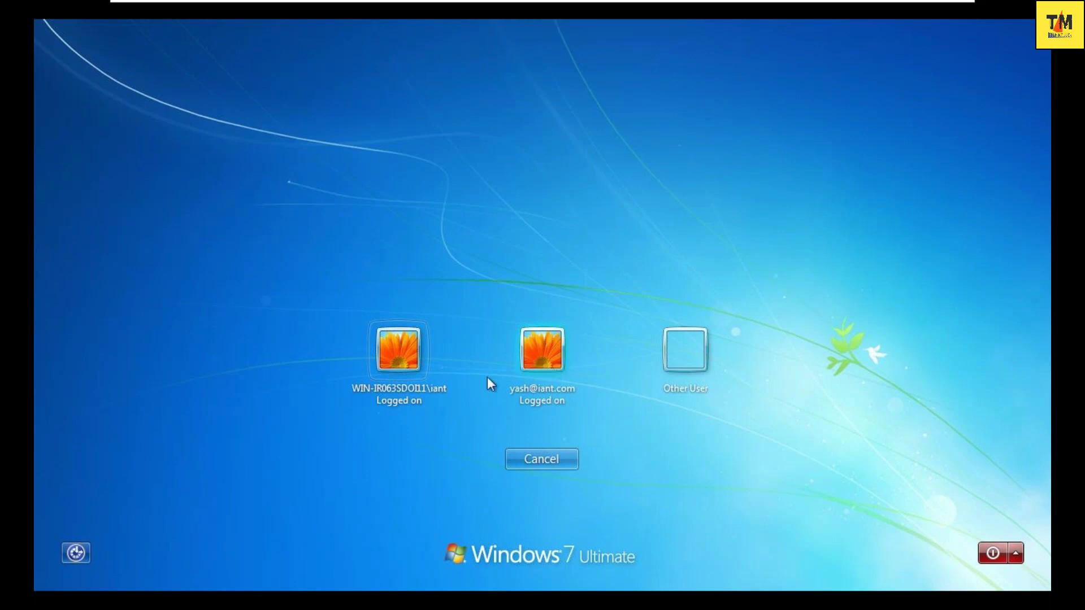
click(409, 375)
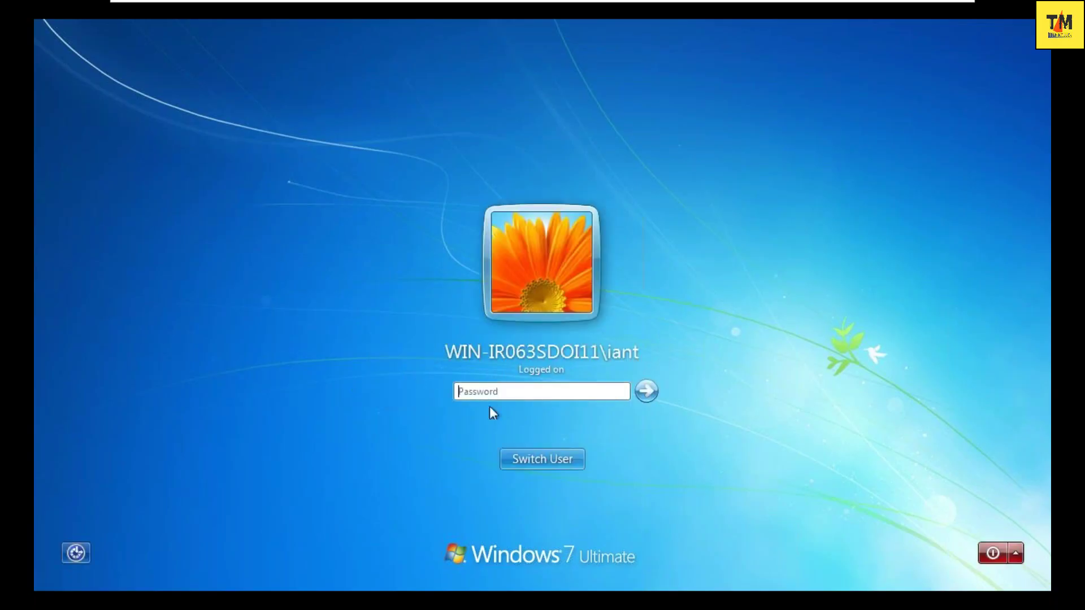
click(490, 390)
text(•••)
key(Return)
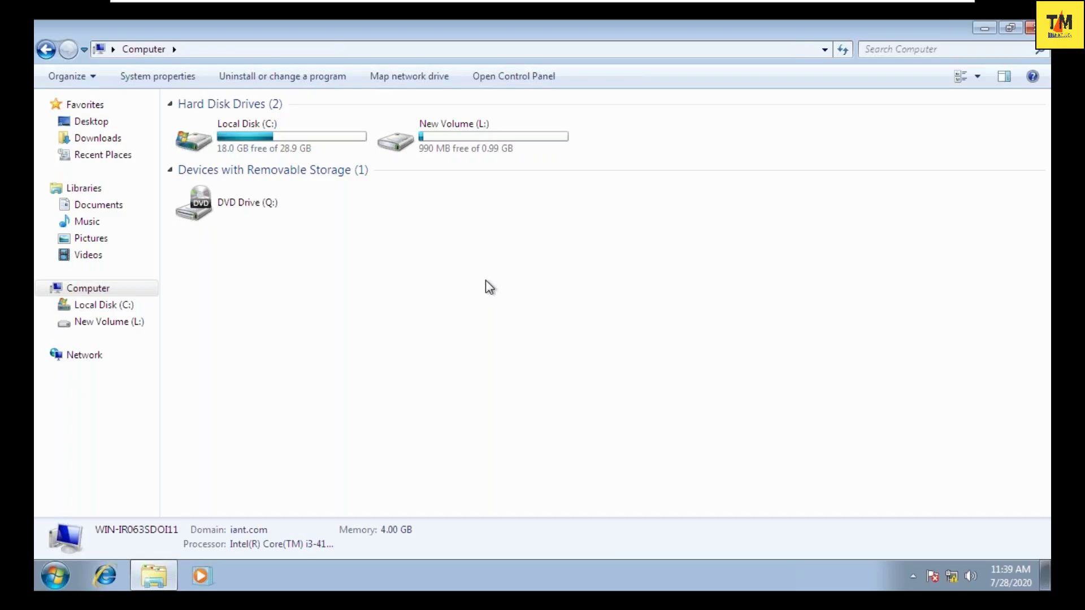
- Open the Windows 7 computer's System properties page, then its Advanced system settings
click(984, 35)
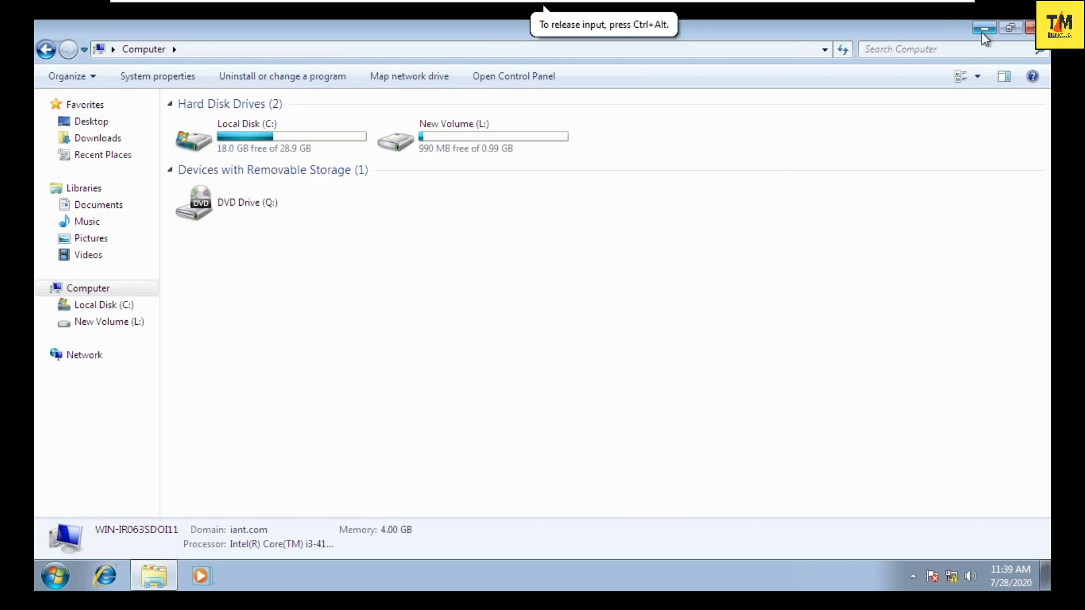
click(988, 26)
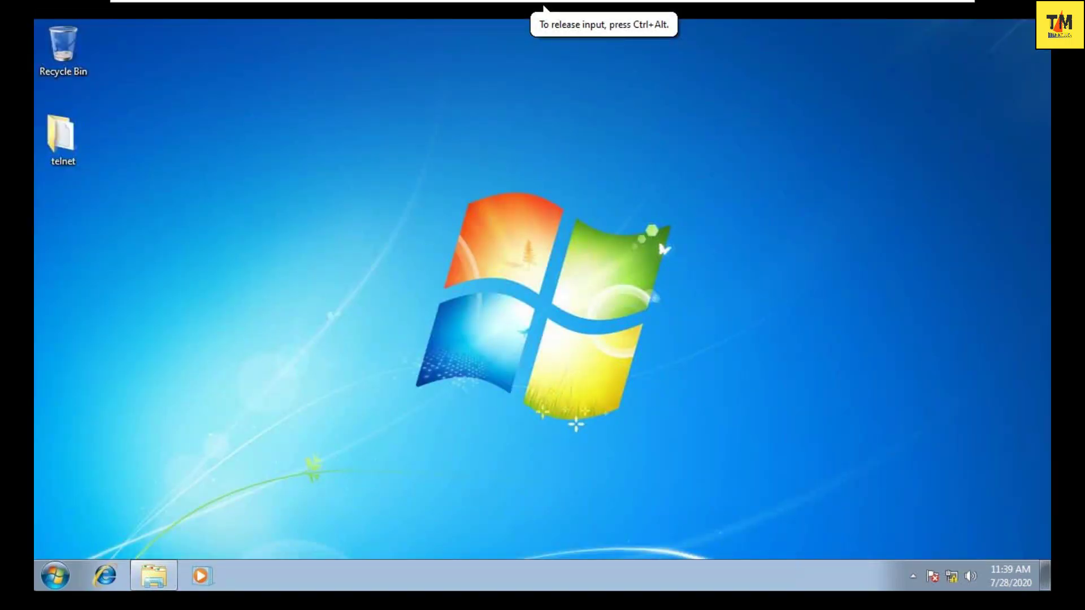
click(155, 576)
right_click(422, 319)
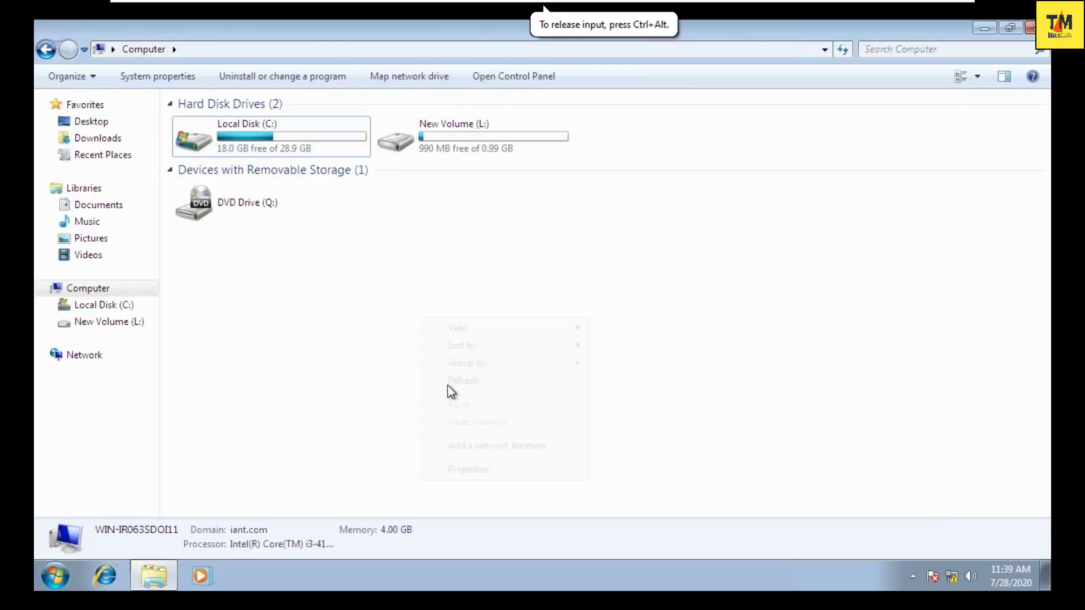
click(474, 476)
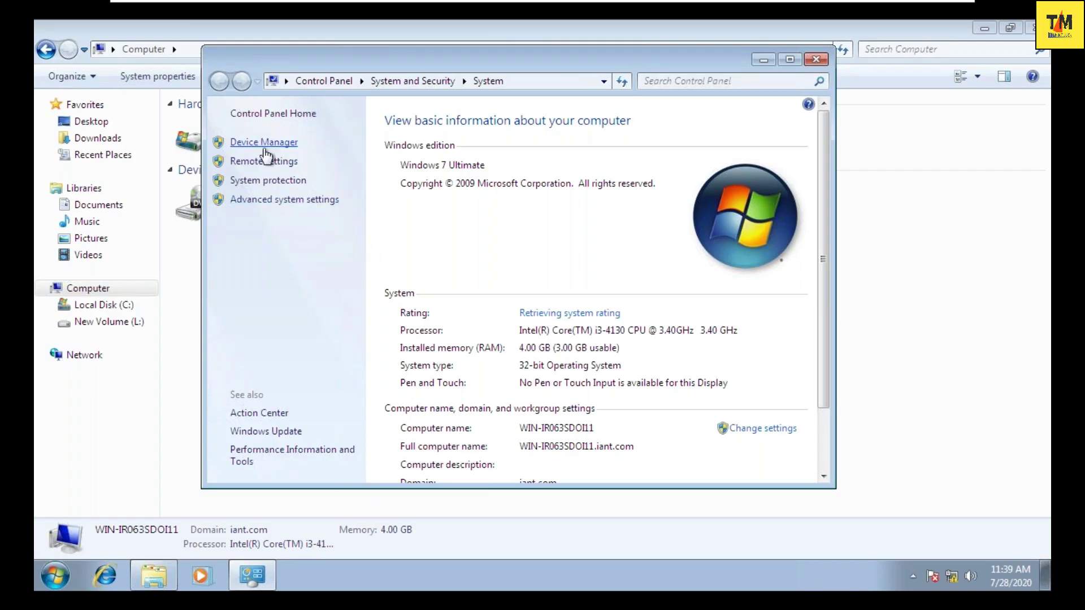
click(262, 203)
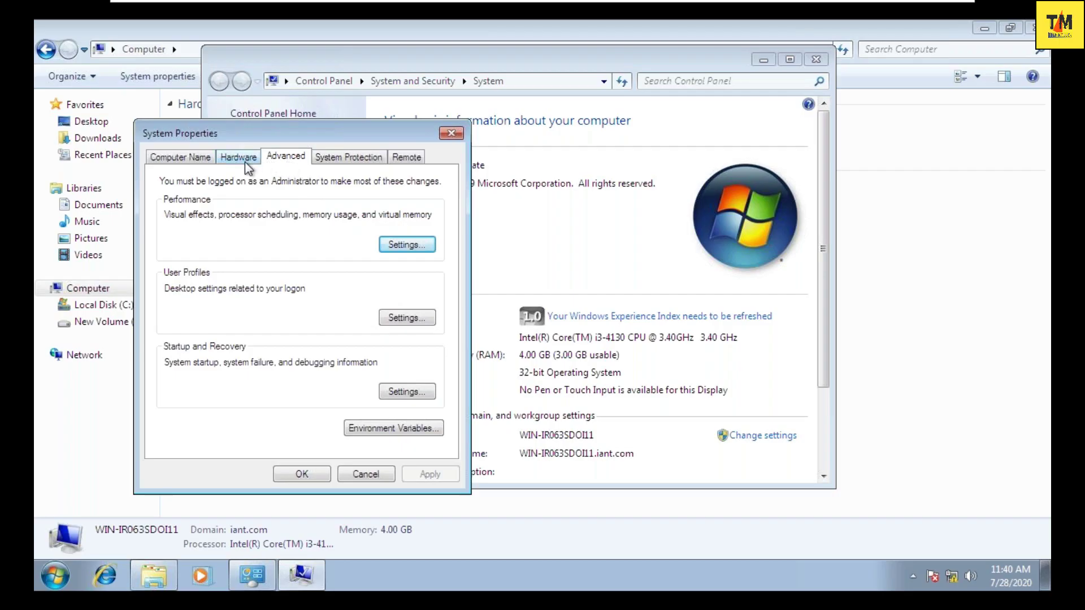
- Browse the Hardware, System Protection and Advanced tabs and the Performance Options tabs
click(241, 158)
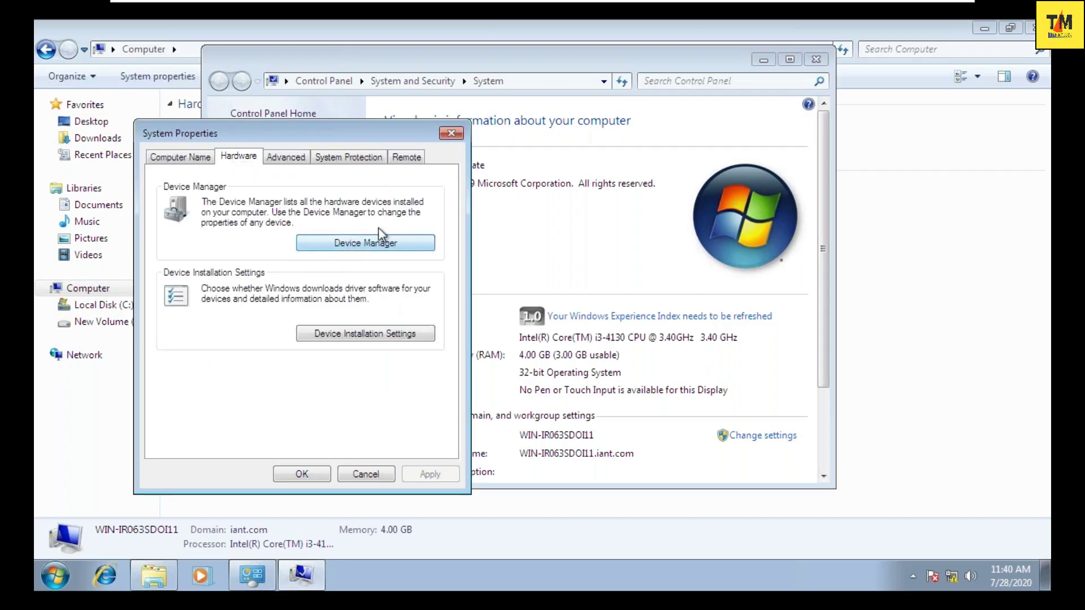
click(343, 160)
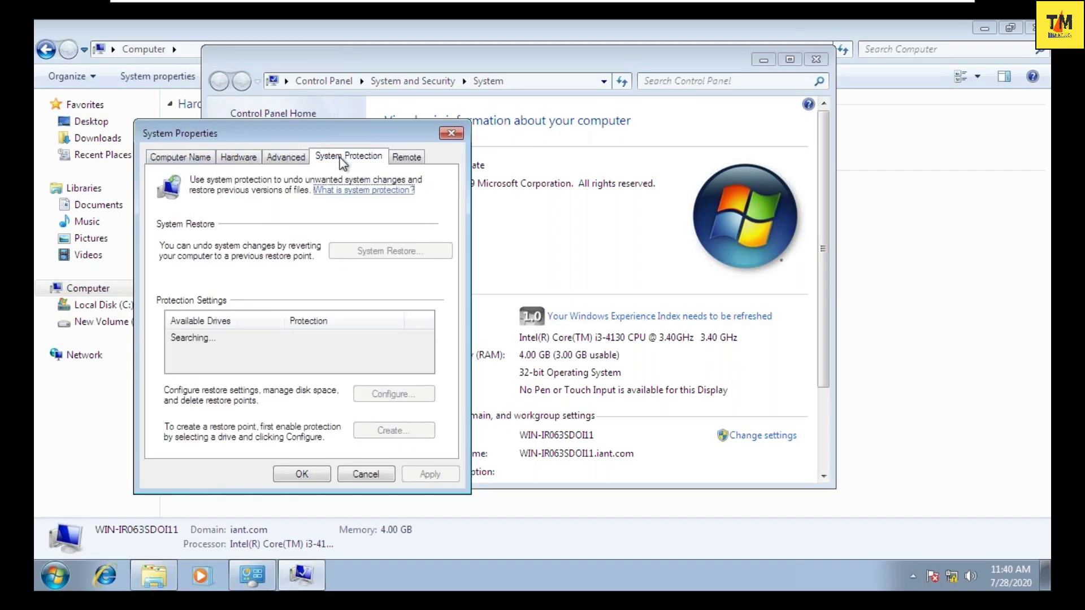
click(286, 158)
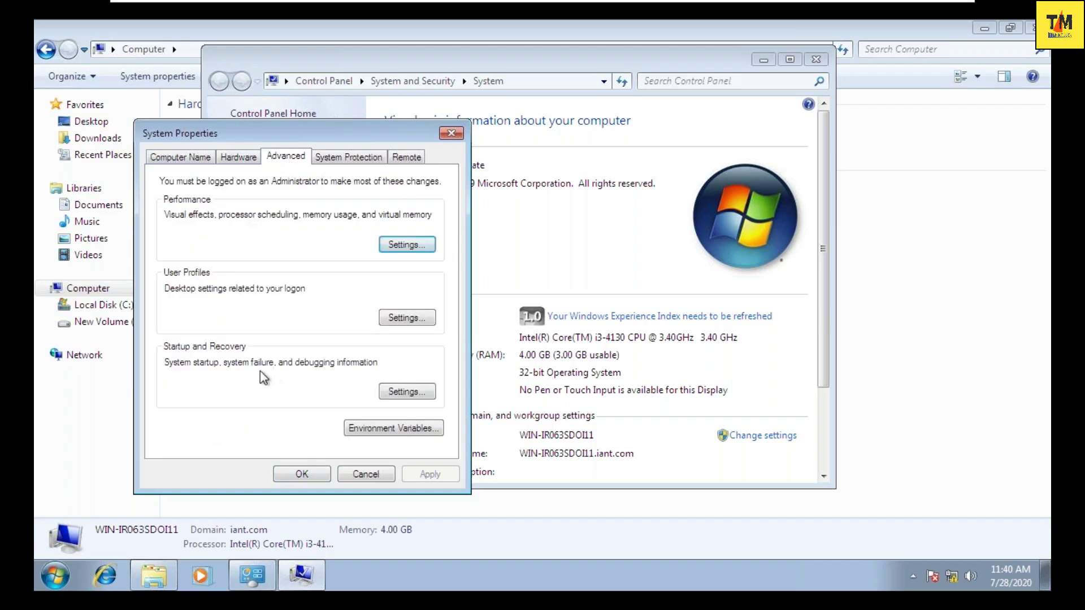
click(408, 245)
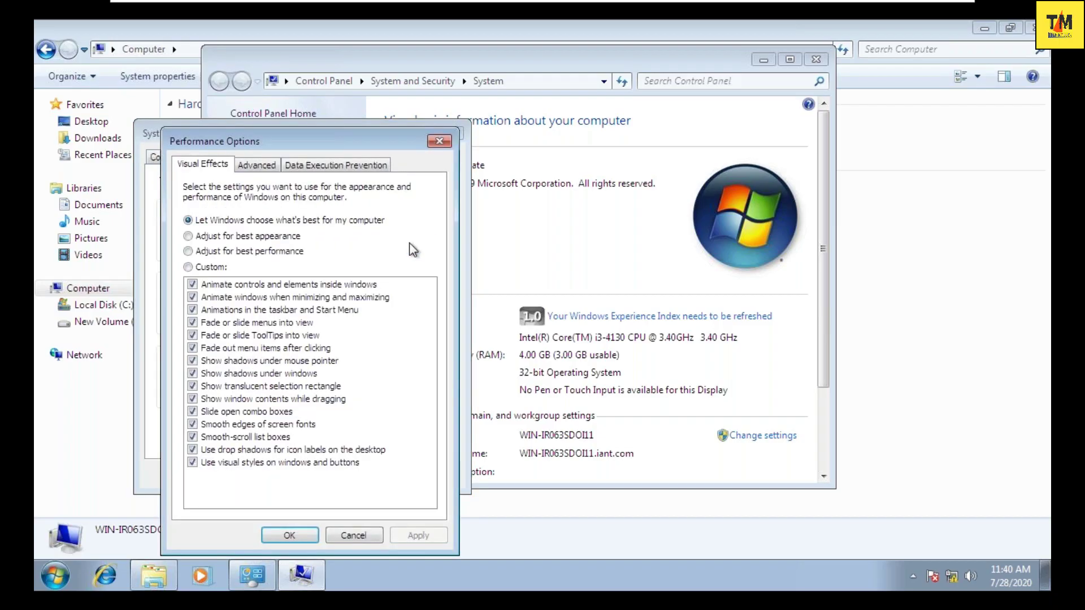
click(261, 164)
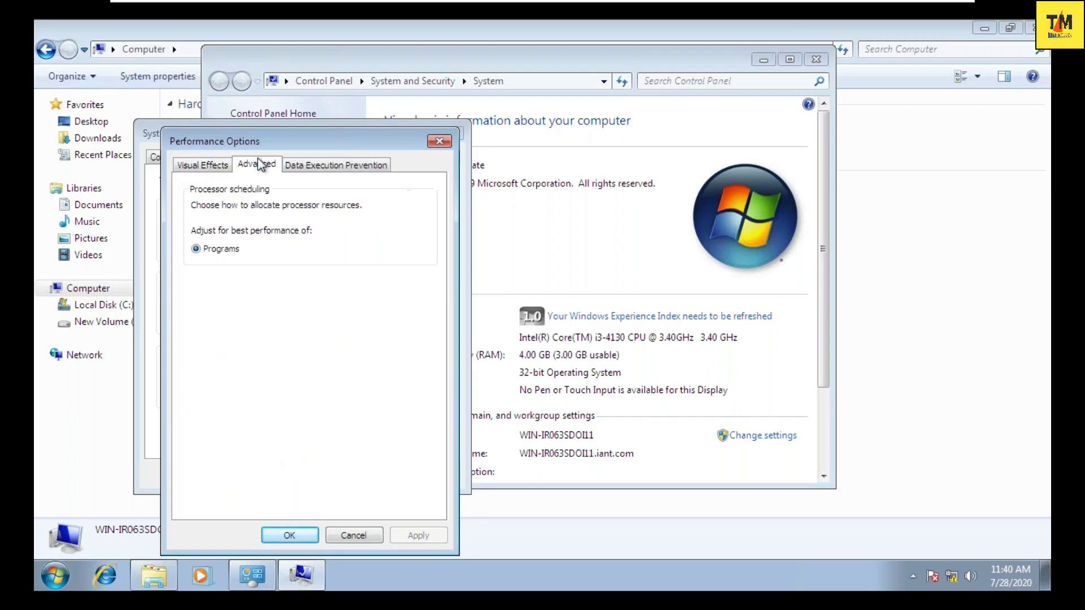
click(300, 165)
click(204, 164)
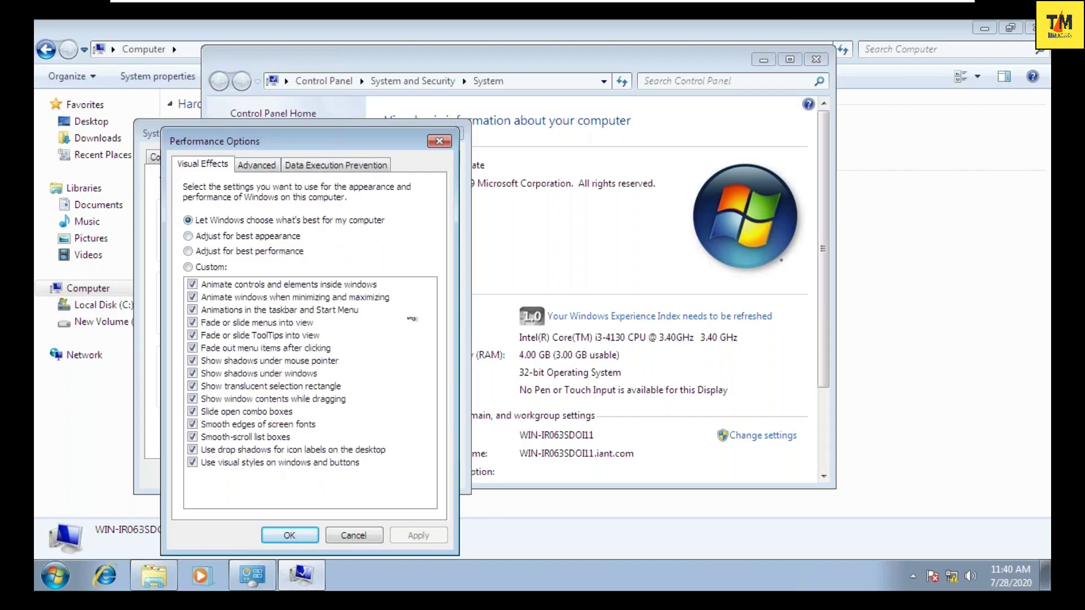
- Close Performance Options, System Properties and the System window
click(439, 141)
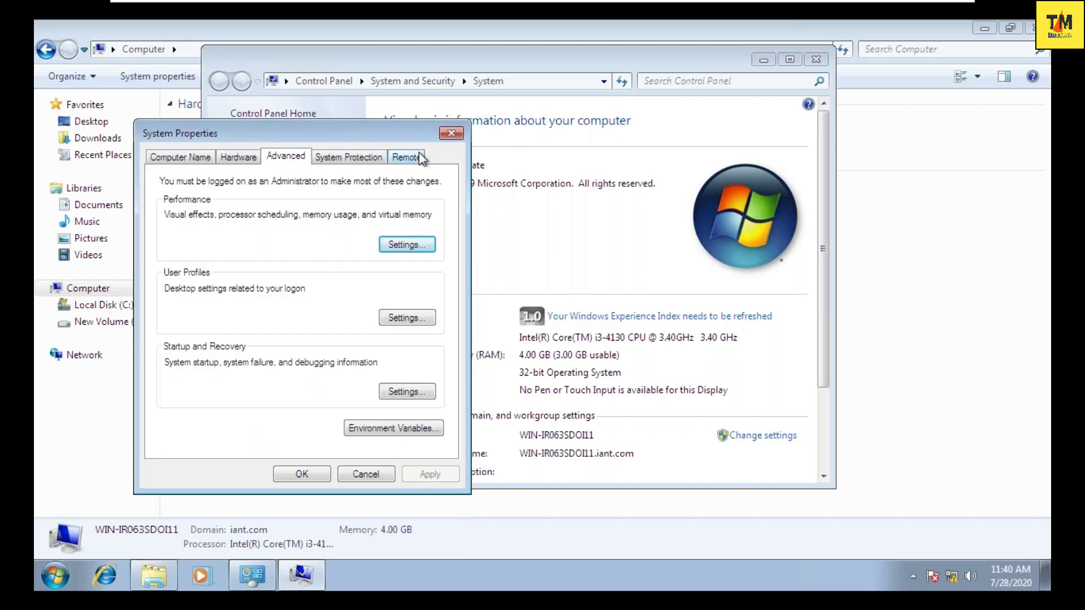
click(450, 135)
key(alt+F4)
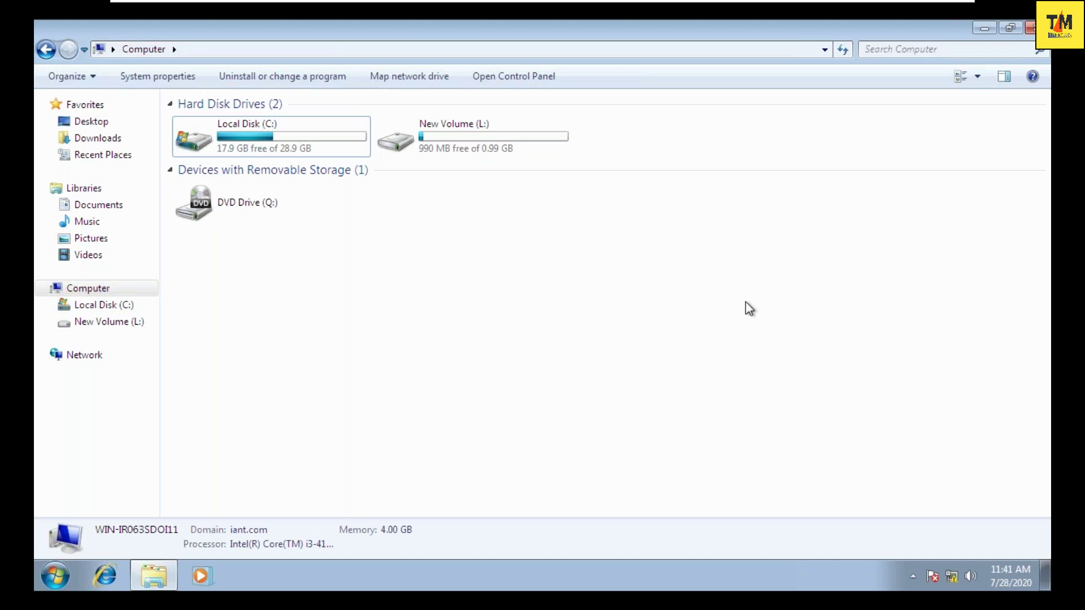
mouse_move(880, 2)
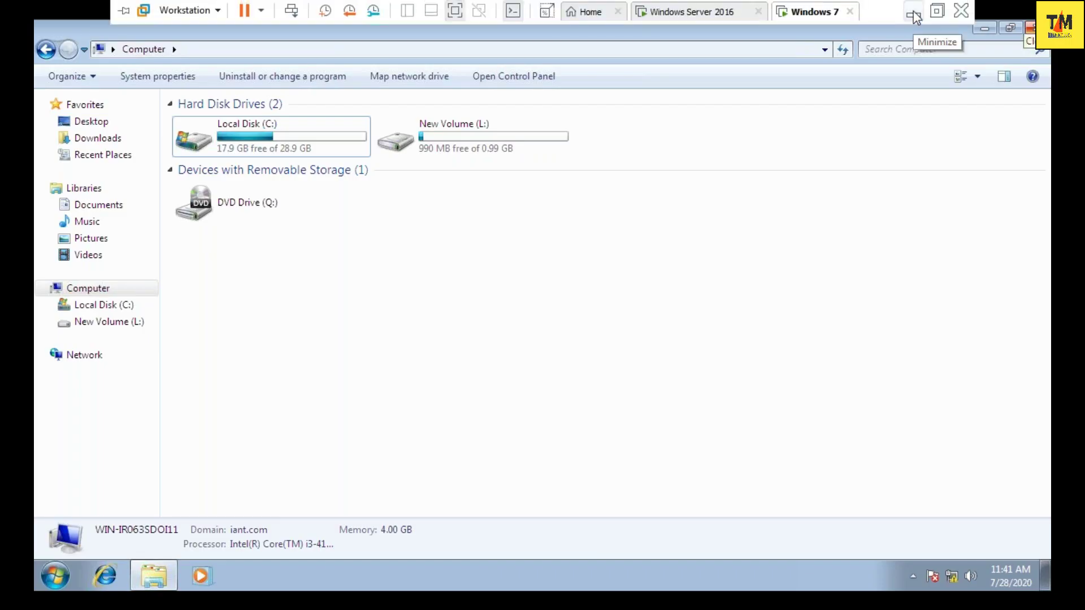
- Bring up Task Manager's host Memory page: 16.0 GB DDR3, 1600 MHz, 2 of 4 slots used
click(915, 13)
click(958, 8)
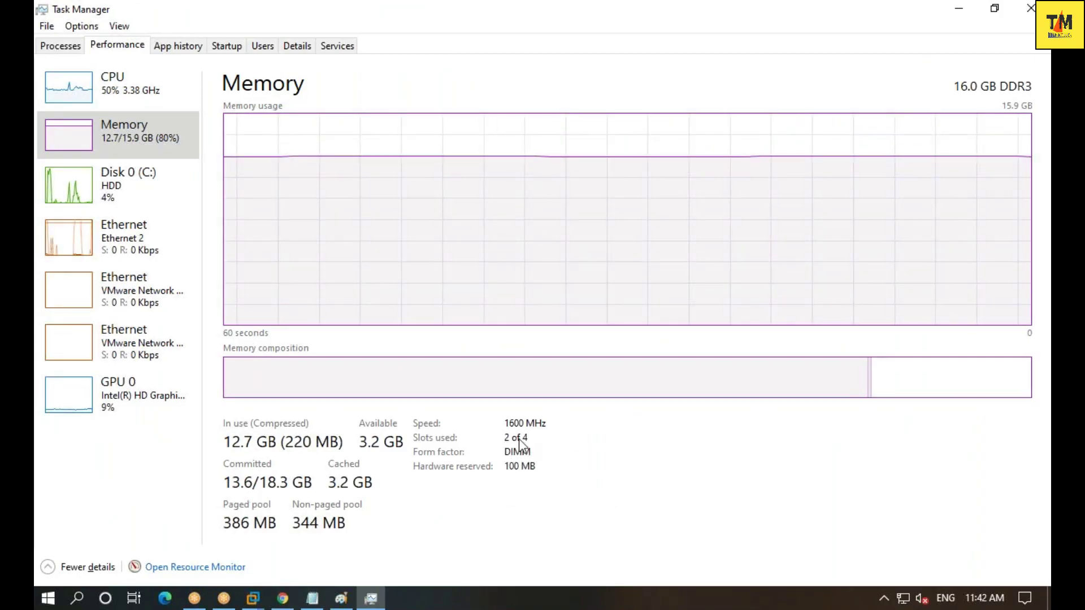
mouse_move(517, 441)
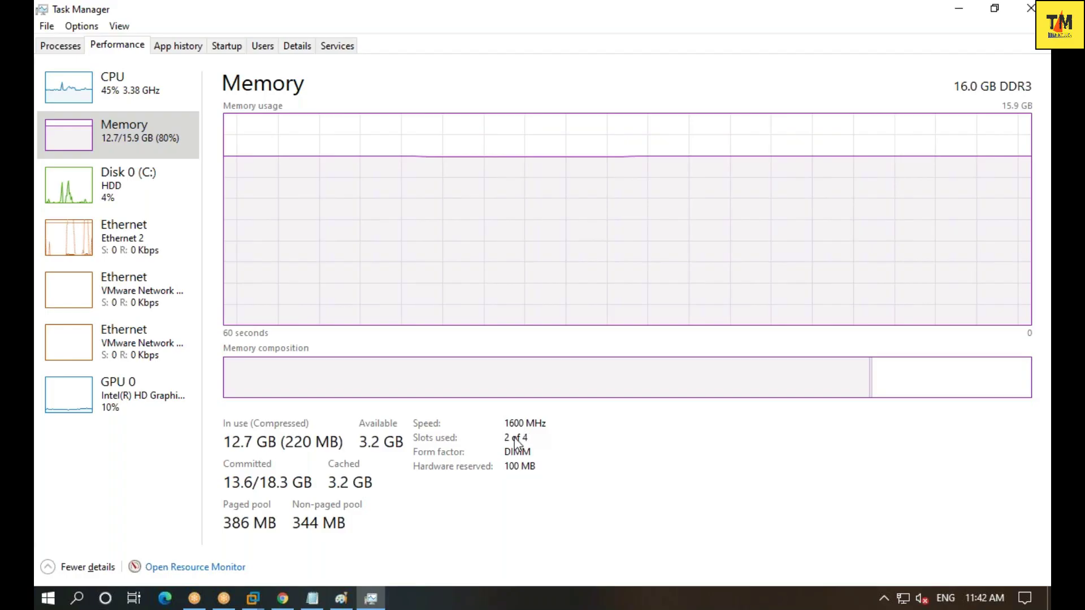
mouse_move(517, 441)
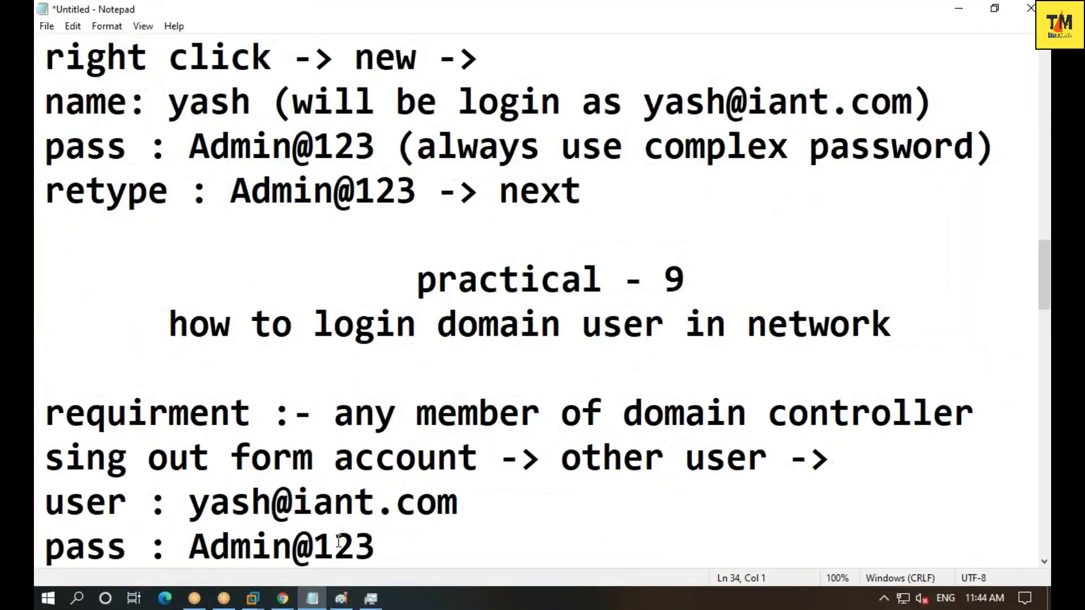
- Add the note '8gb -> 2133mhz -> ddr4 (5000-6000)' below the login notes in Notepad
scroll(422, 543, down, 3)
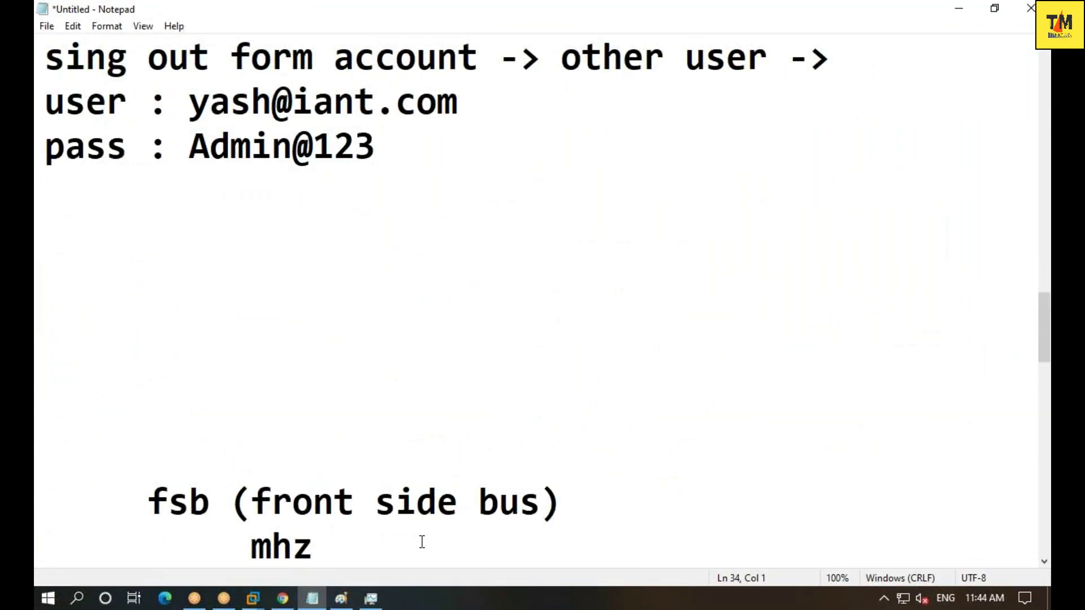
scroll(422, 544, up, 2)
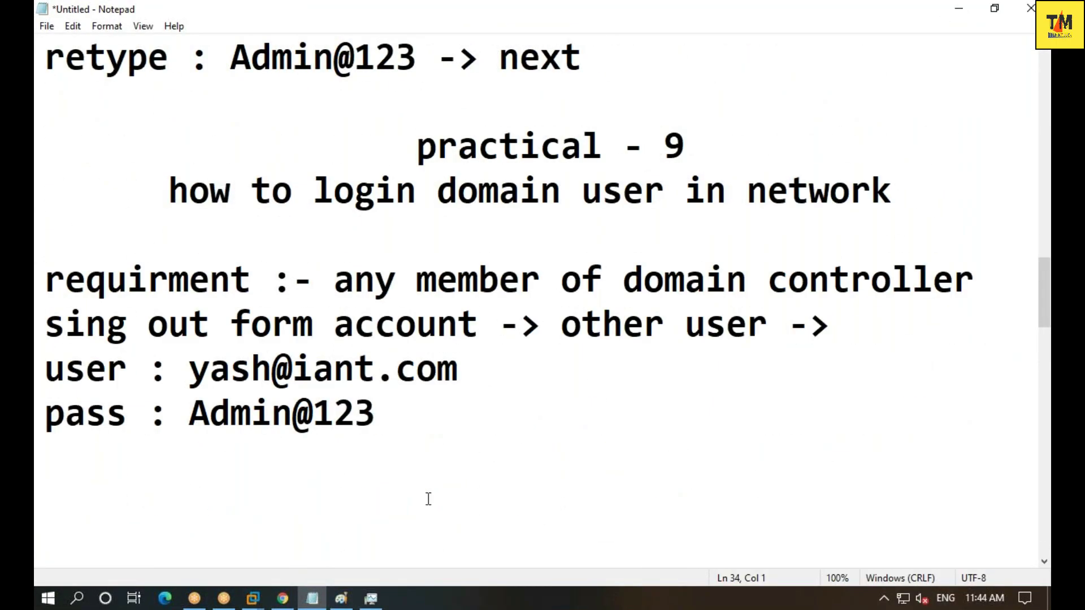
click(430, 480)
text(8gb -> )
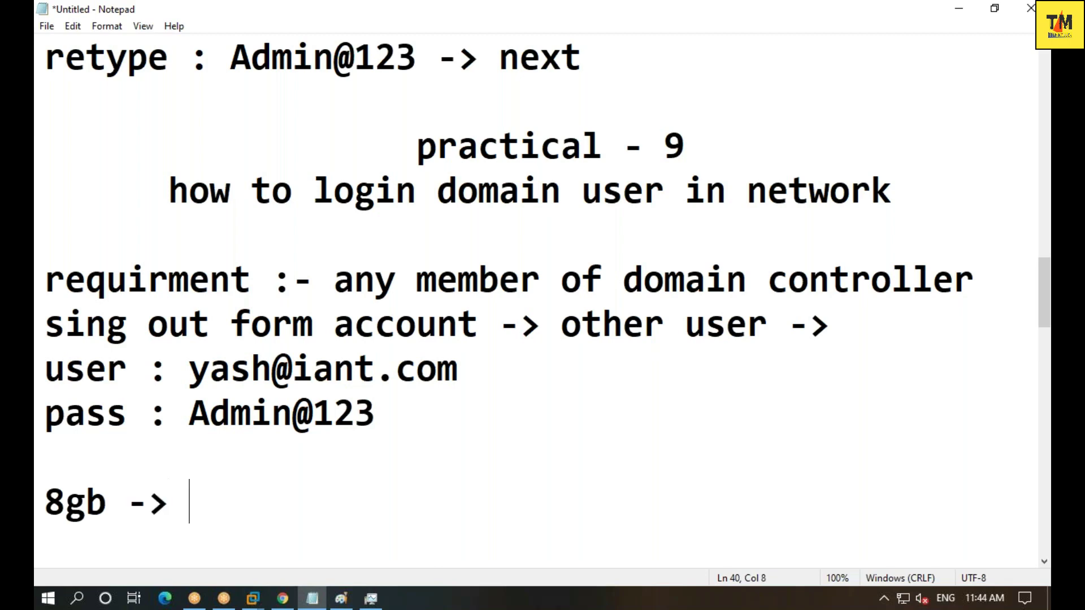
text(2133mhz)
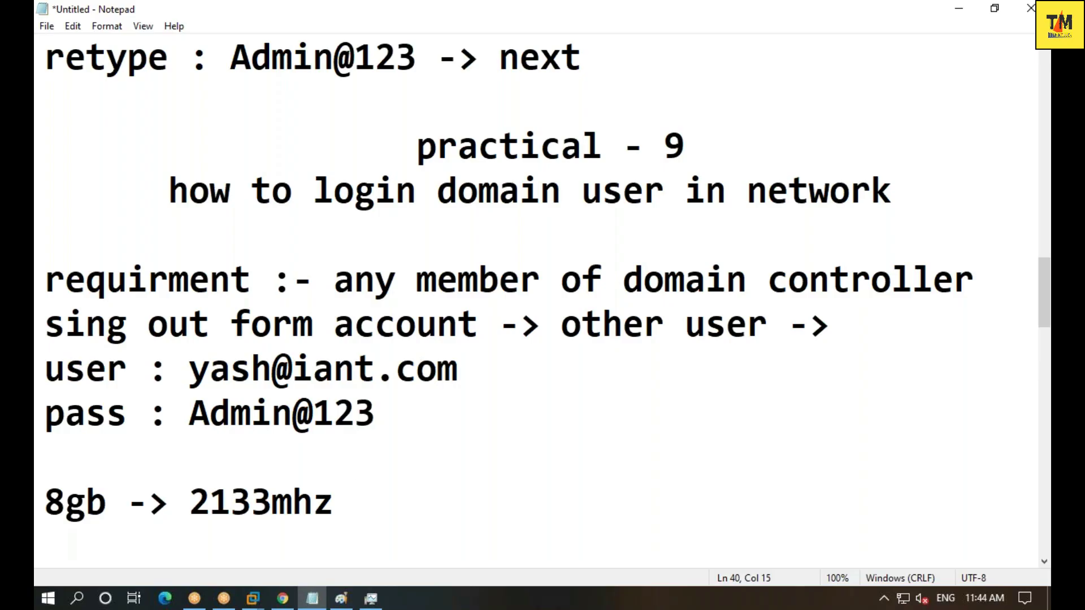
text( -> ddr4)
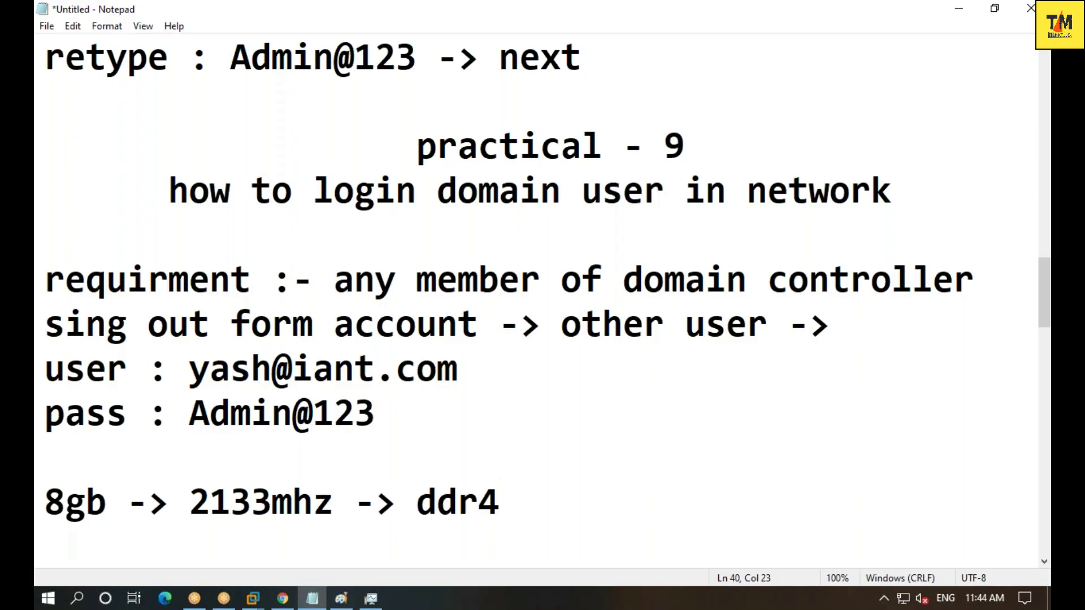
text( ())
click(541, 500)
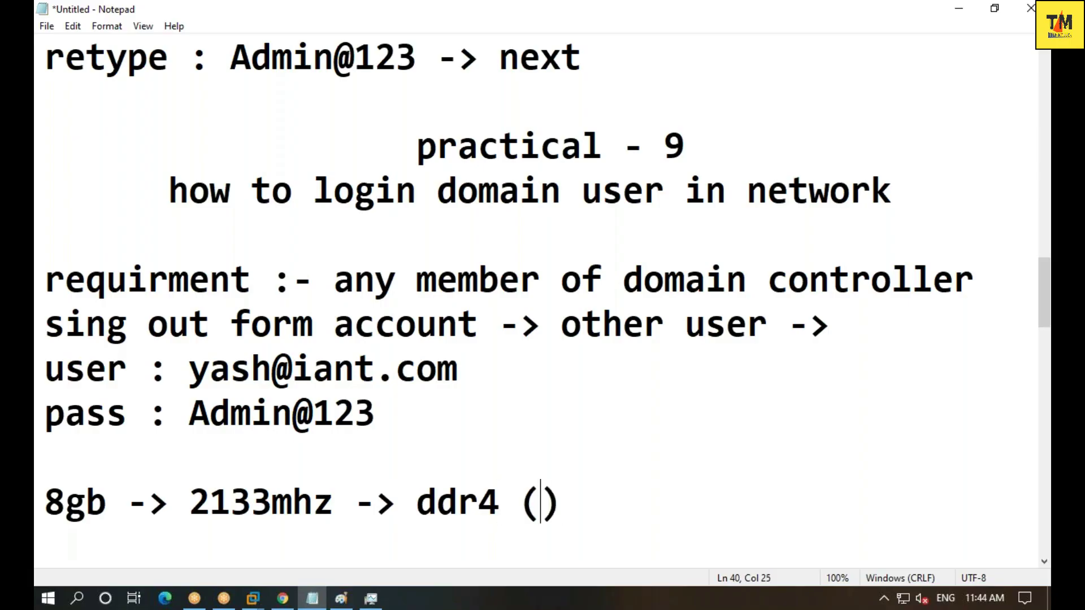
text(5000-6)
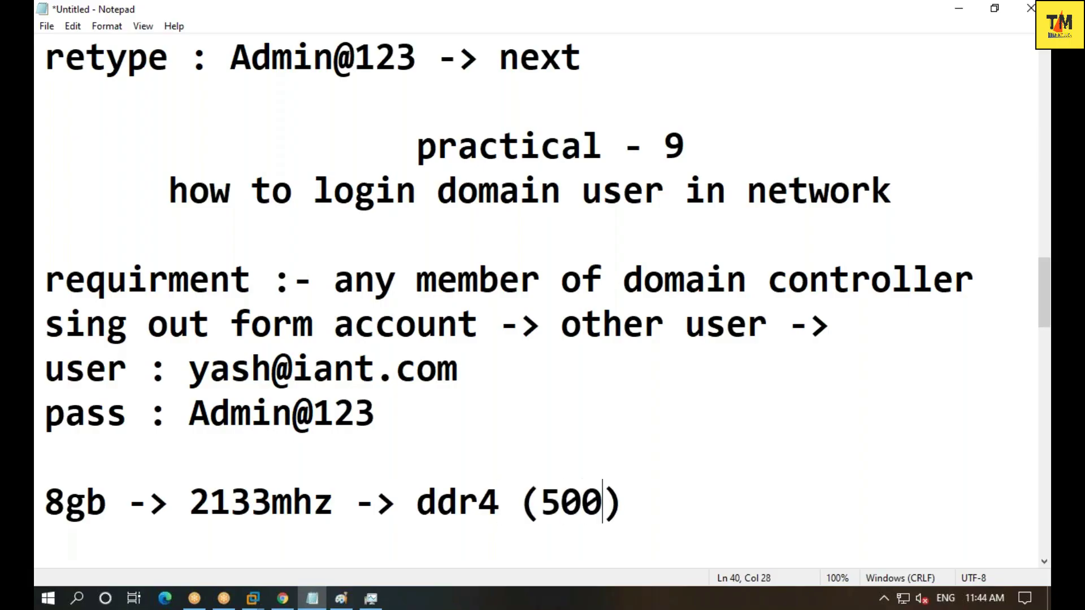
text(000)
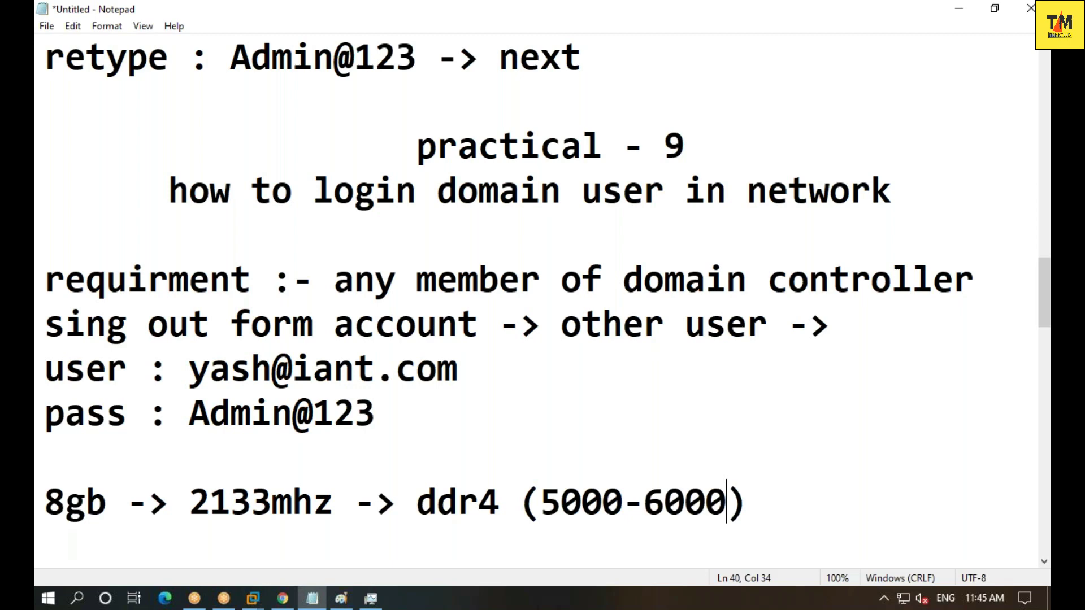
- Write '16+2 8+2' on the line above the RAM note
click(444, 449)
text(16+2 )
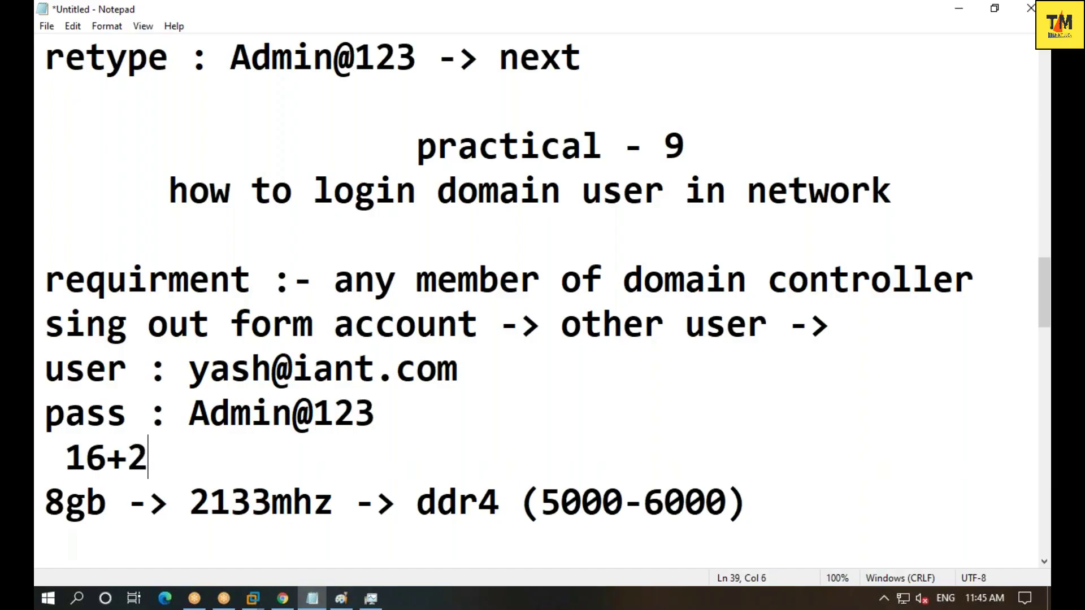
text(=18)
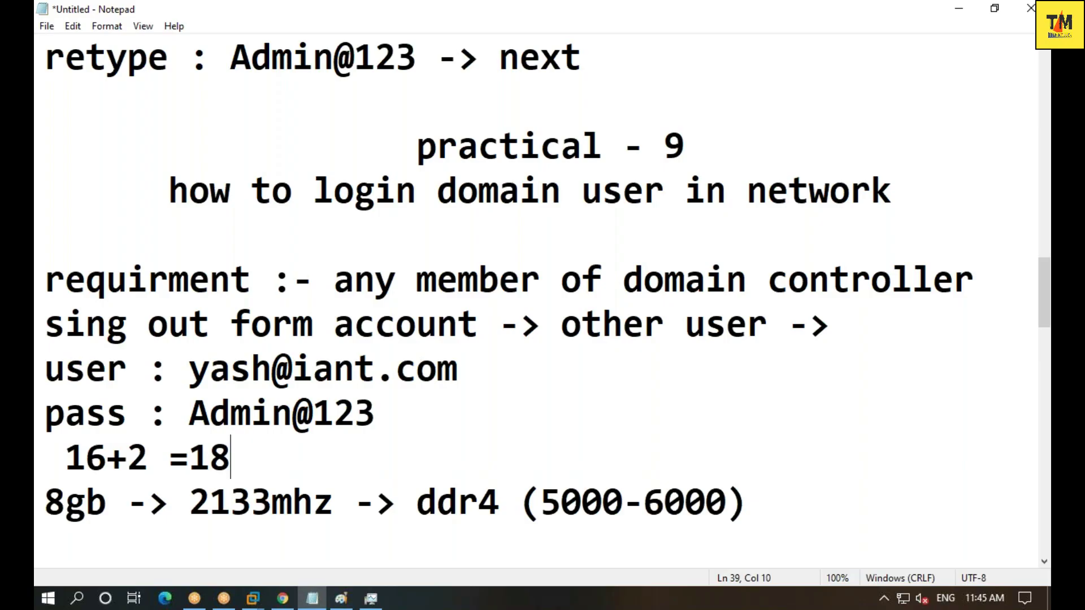
key(BackSpace)
key(BackSpace)
key(BackSpace)
key(BackSpace)
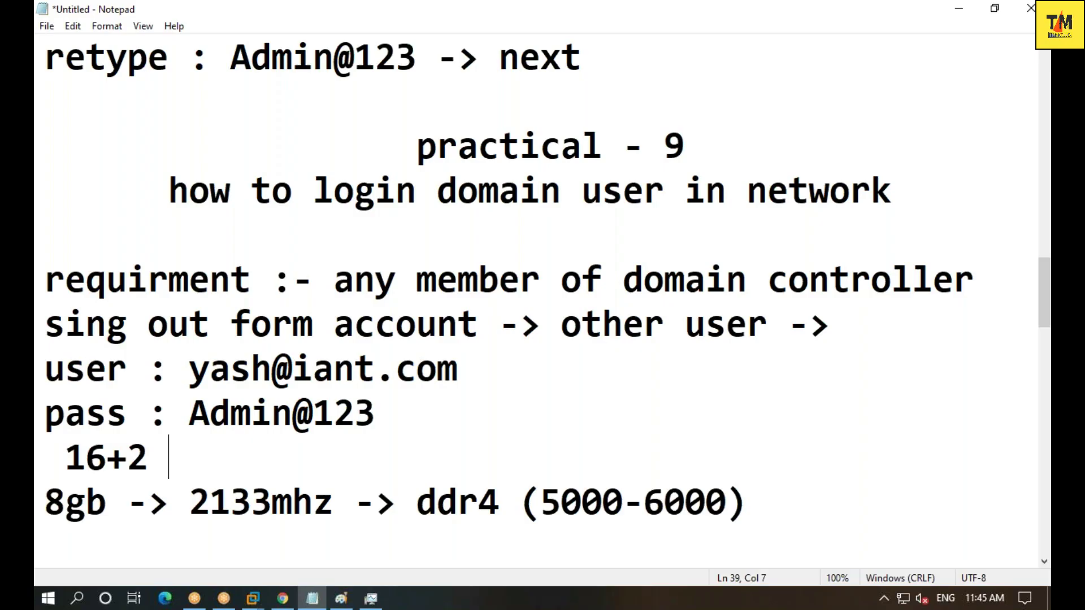
text(8+2)
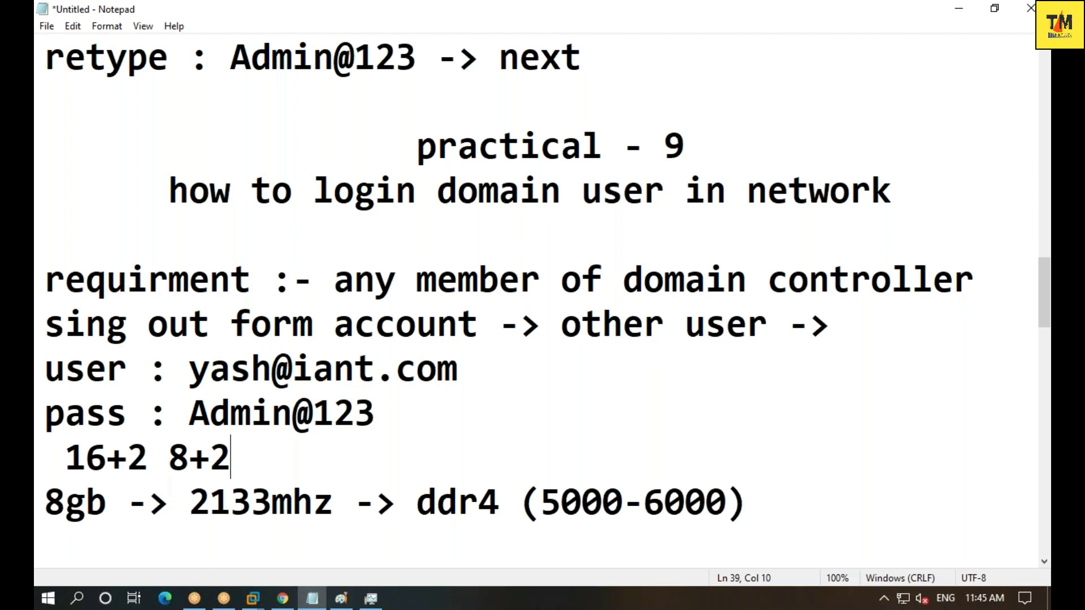
click(283, 598)
- Search Google for 'amd 6 support ram' and scroll through the results
click(538, 90)
text(amd)
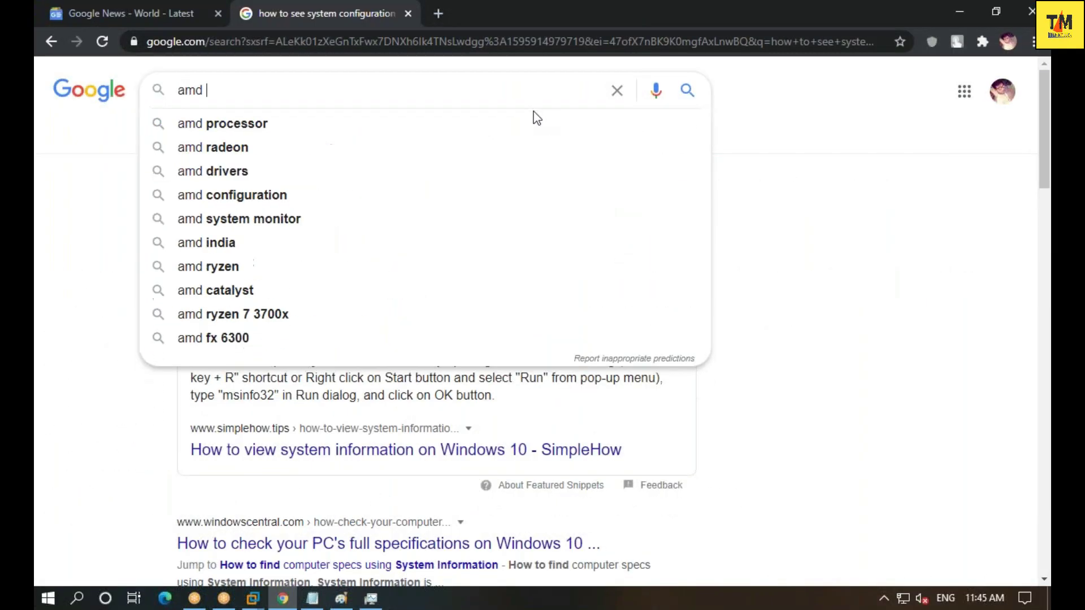
text( 5)
key(BackSpace)
text(6 )
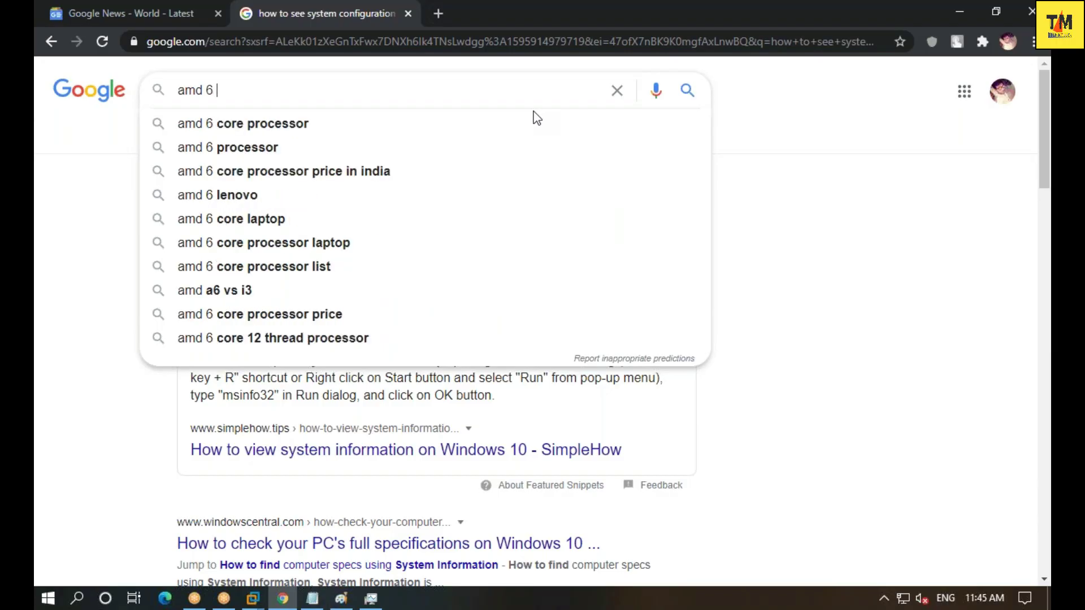
text(support ram)
key(Return)
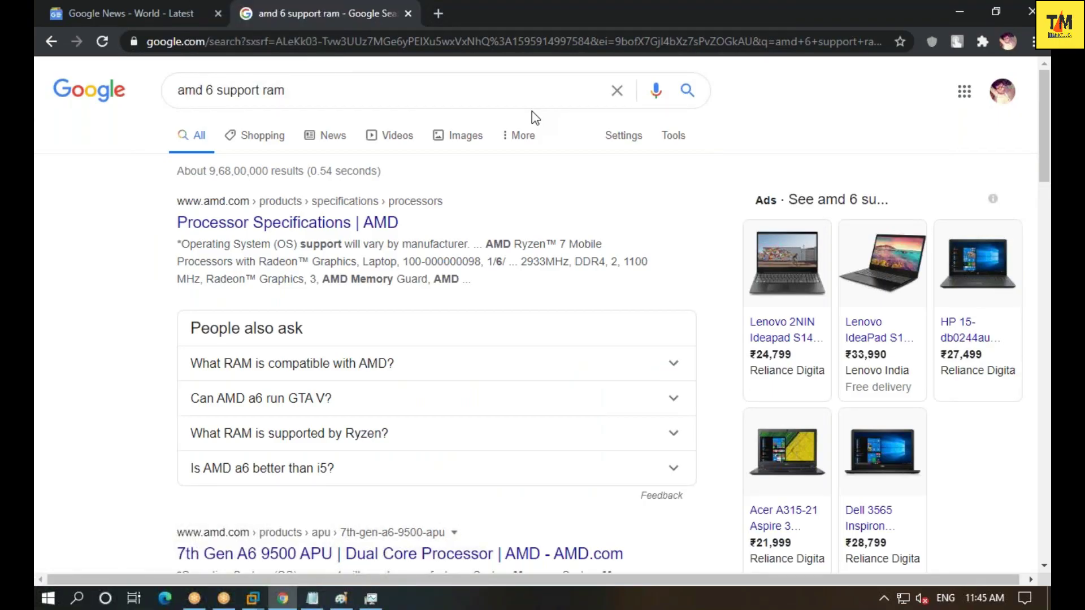
scroll(450, 345, down, 3)
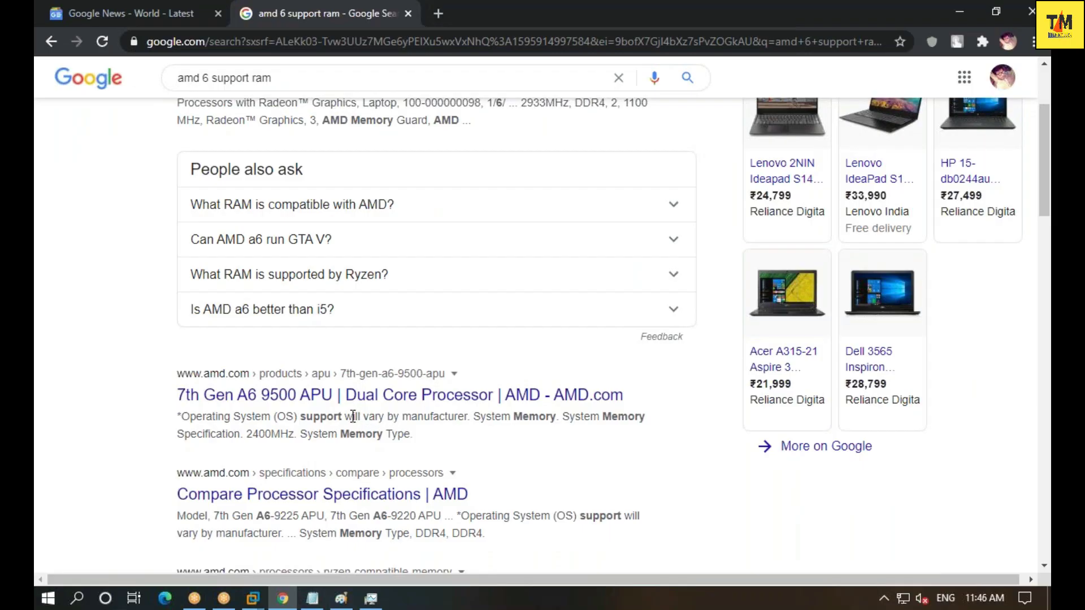
scroll(353, 416, down, 3)
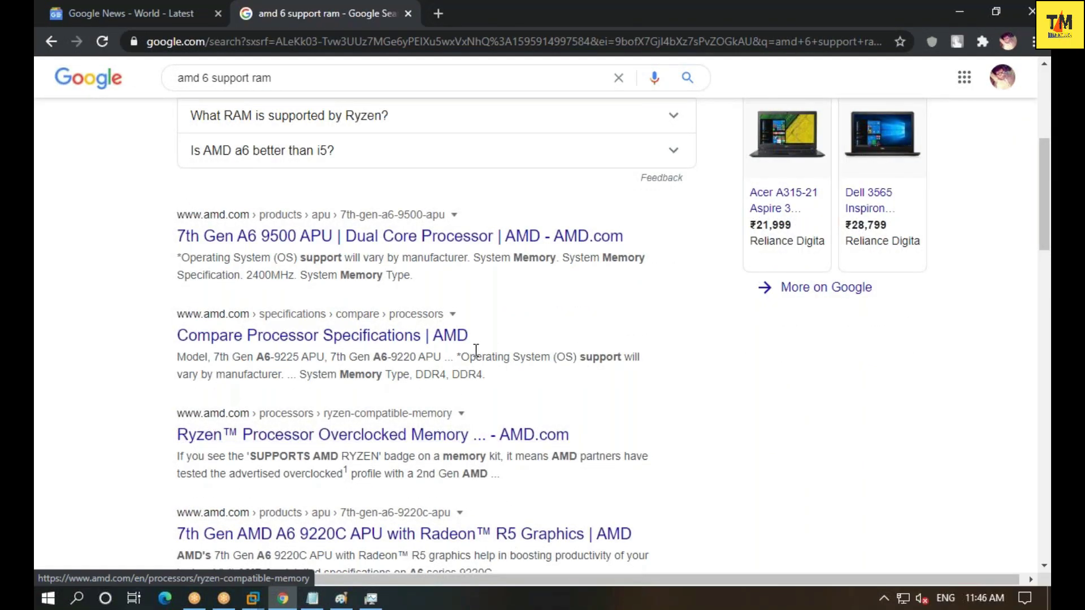
- Check AMD's A6-9225 vs A6-9220 comparison for 2133MHz DDR4 memory, accepting the cookie notice
click(459, 337)
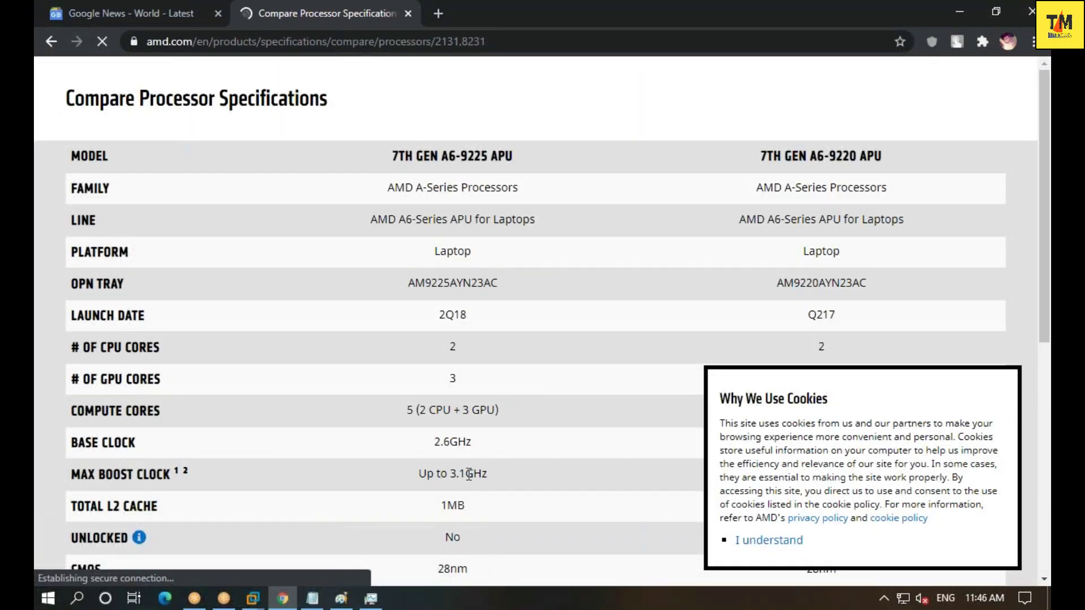
scroll(468, 474, down, 1)
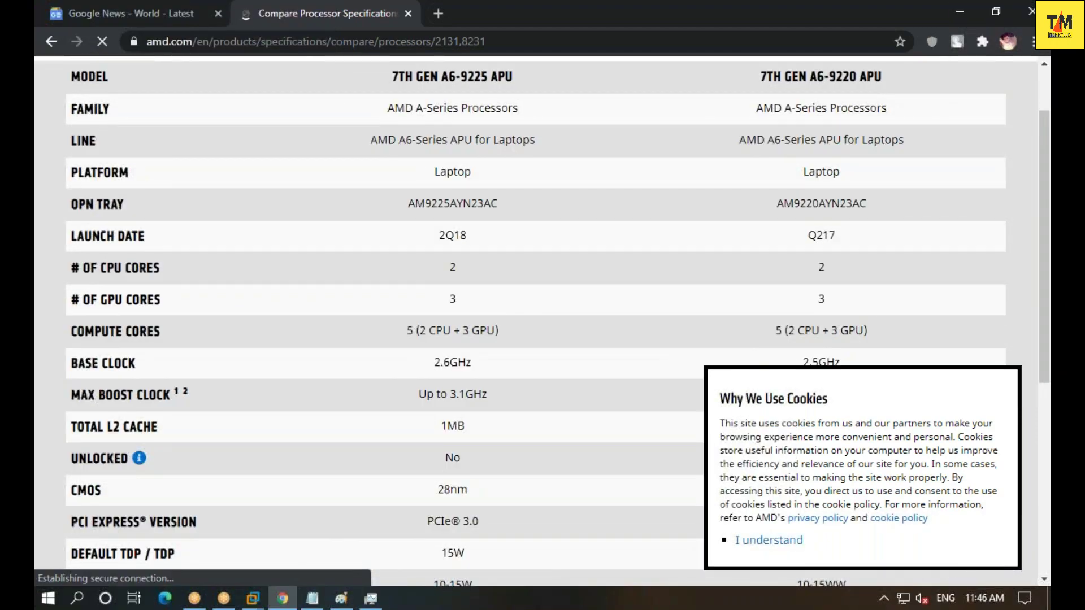
scroll(536, 317, down, 2)
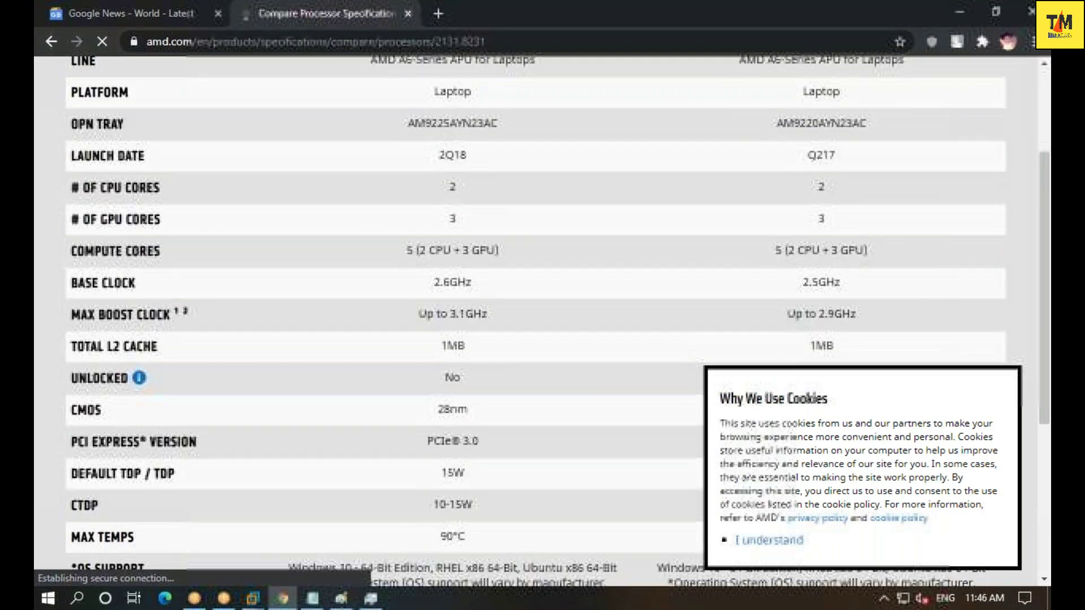
scroll(473, 469, down, 3)
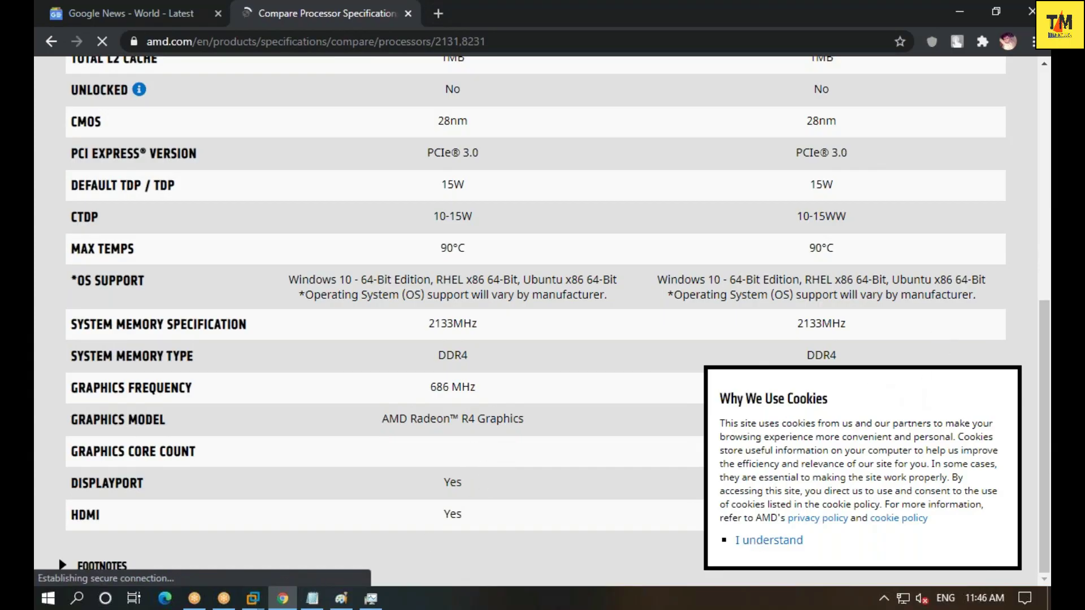
click(753, 541)
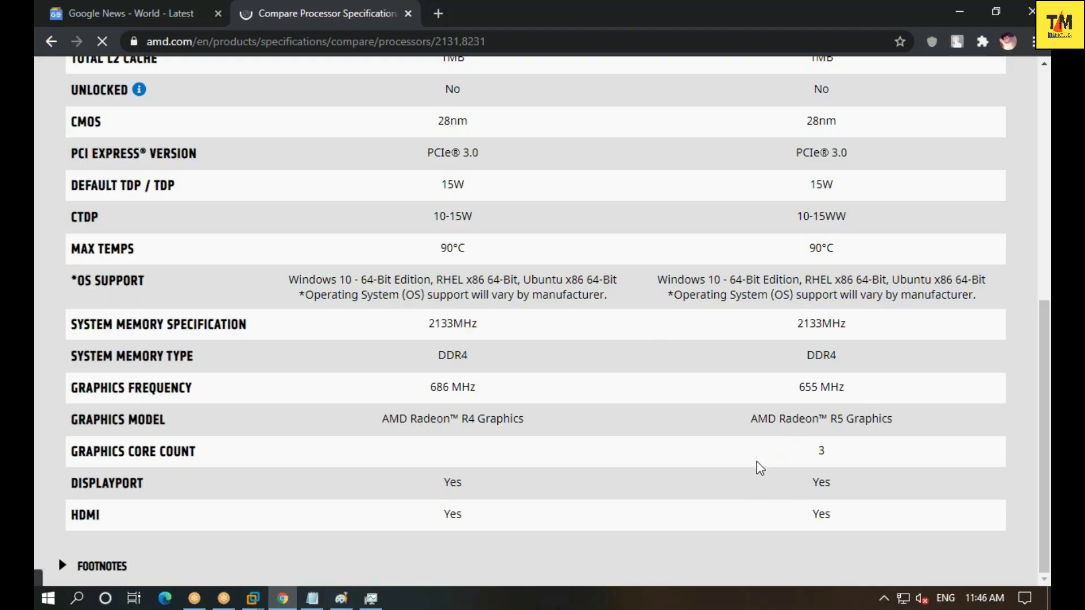
scroll(758, 468, up, 8)
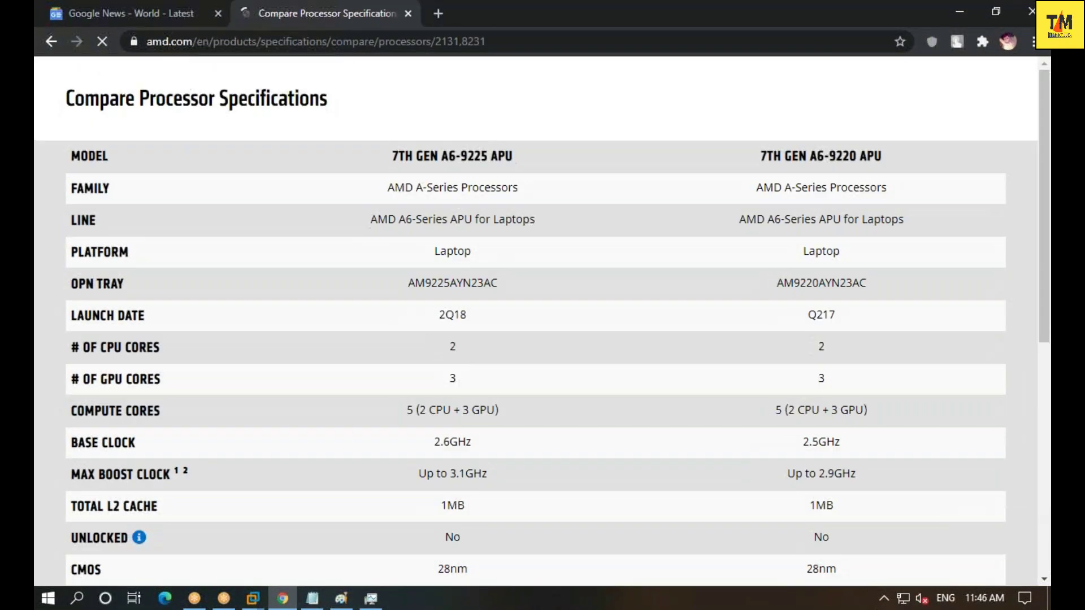
click(52, 41)
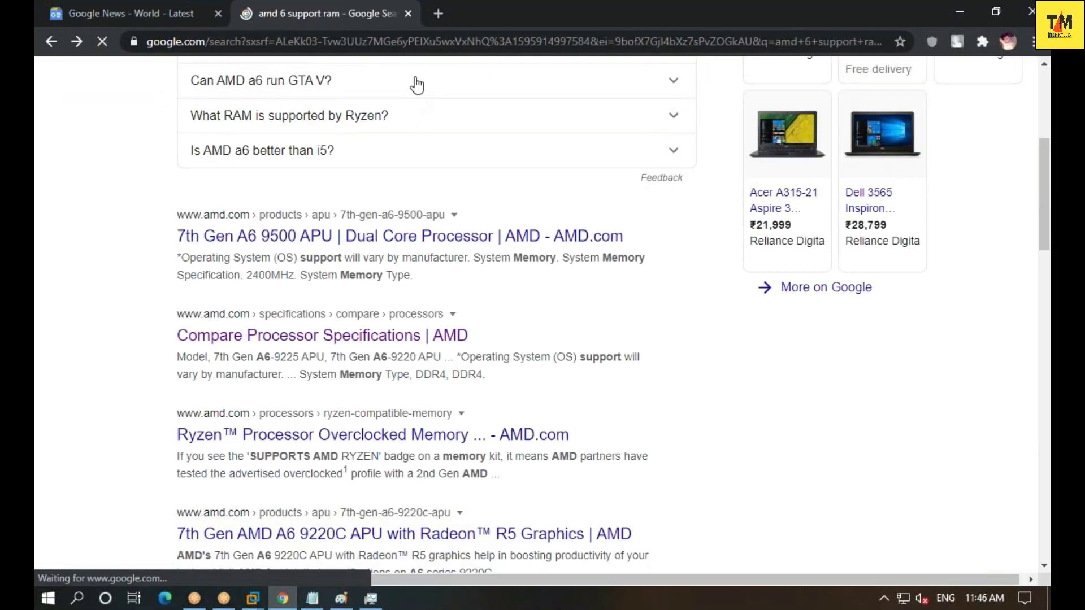
- Refine the Google search to 'amd 6 support highest ram support'
scroll(407, 170, up, 5)
click(405, 88)
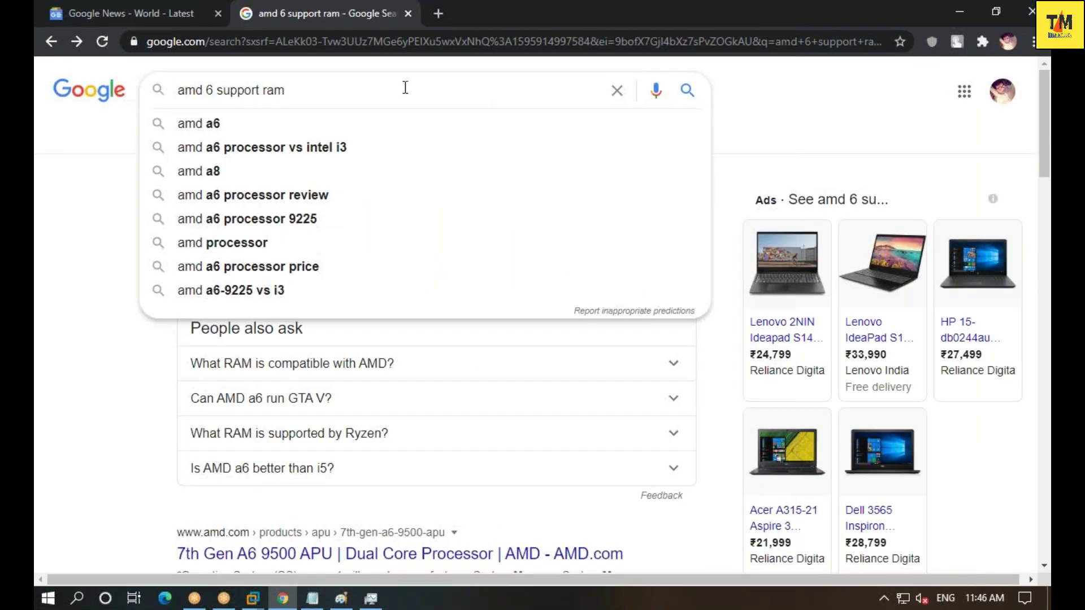
key(BackSpace)
key(BackSpace)
key(BackSpace)
key(BackSpace)
key(BackSpace)
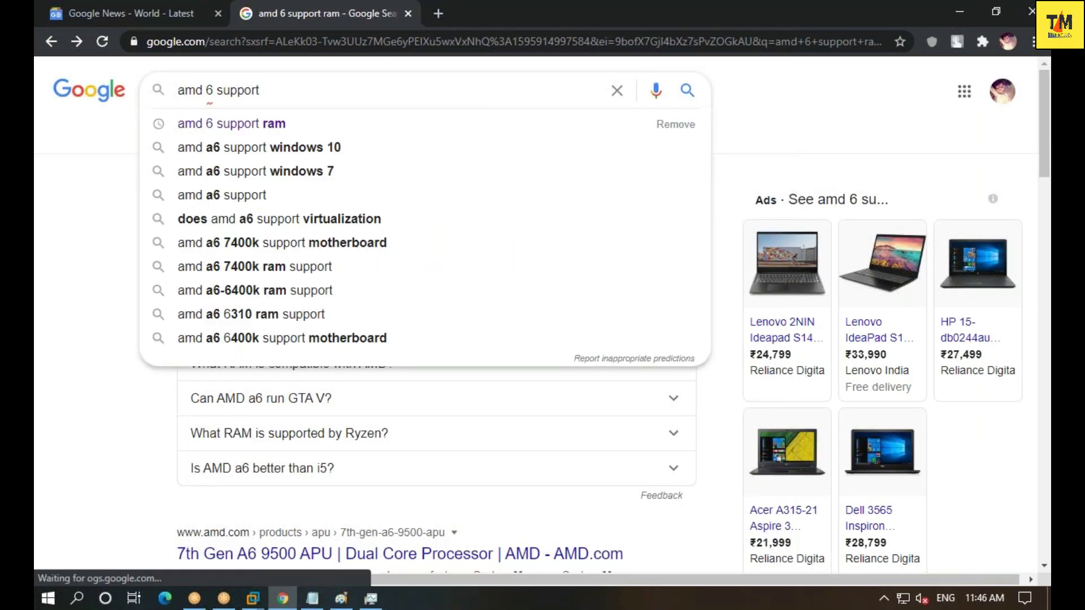
text(higes)
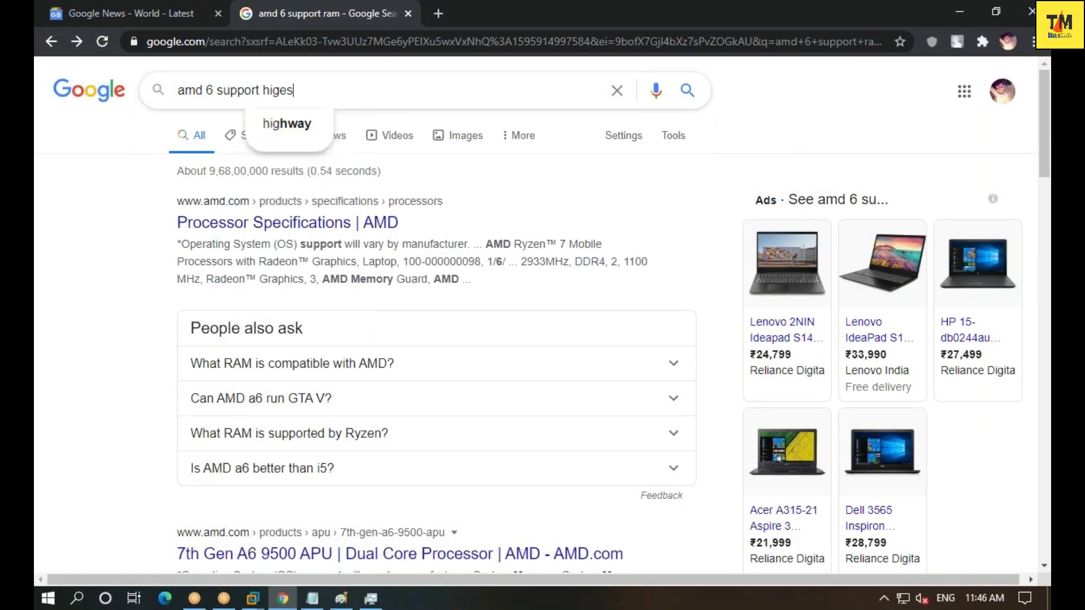
text(t ram supp)
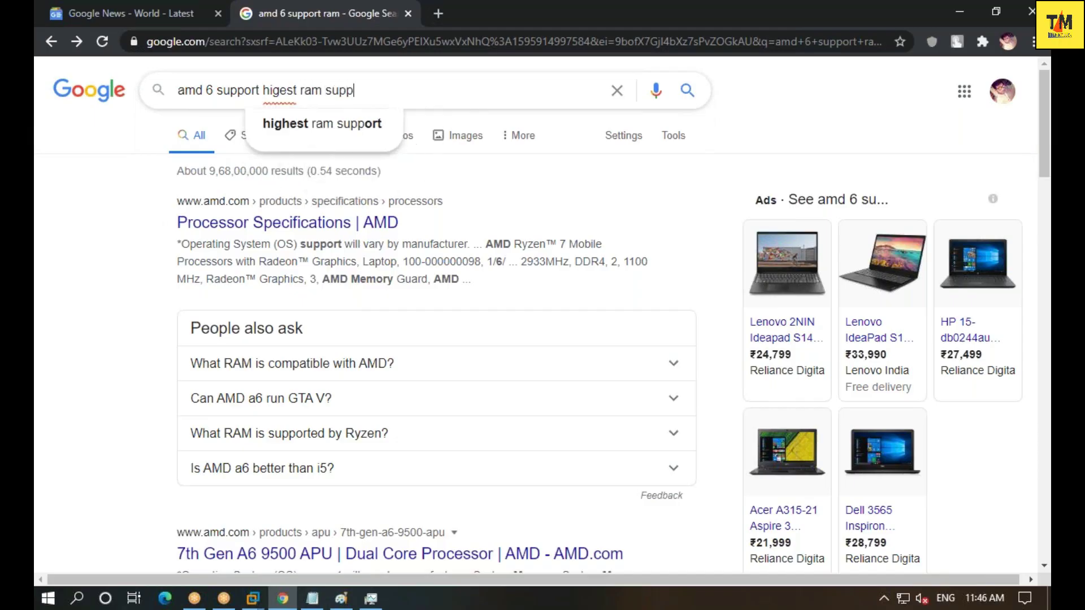
key(Down)
key(Return)
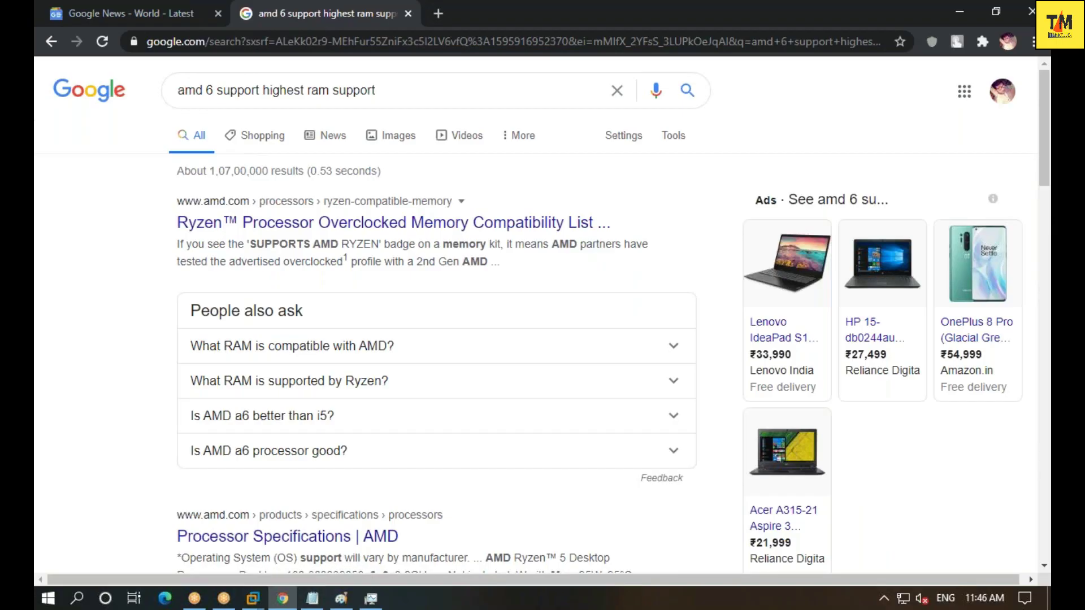
- Highlight the 16GB DDR3L maximum in the Tom's Guide answer and scan the results
scroll(449, 227, down, 4)
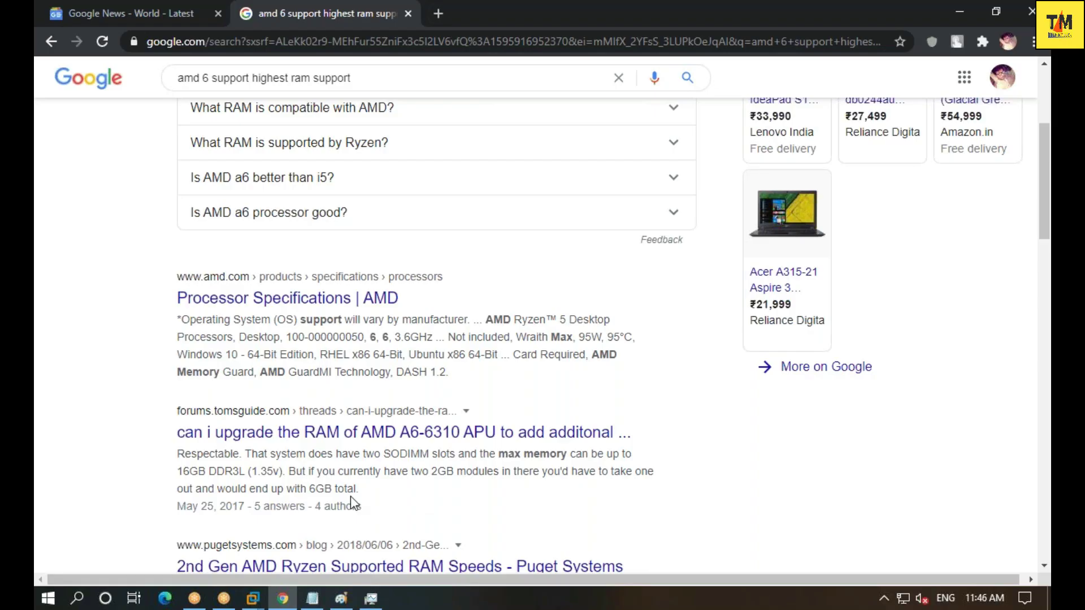
drag(197, 471, 177, 471)
scroll(394, 488, down, 3)
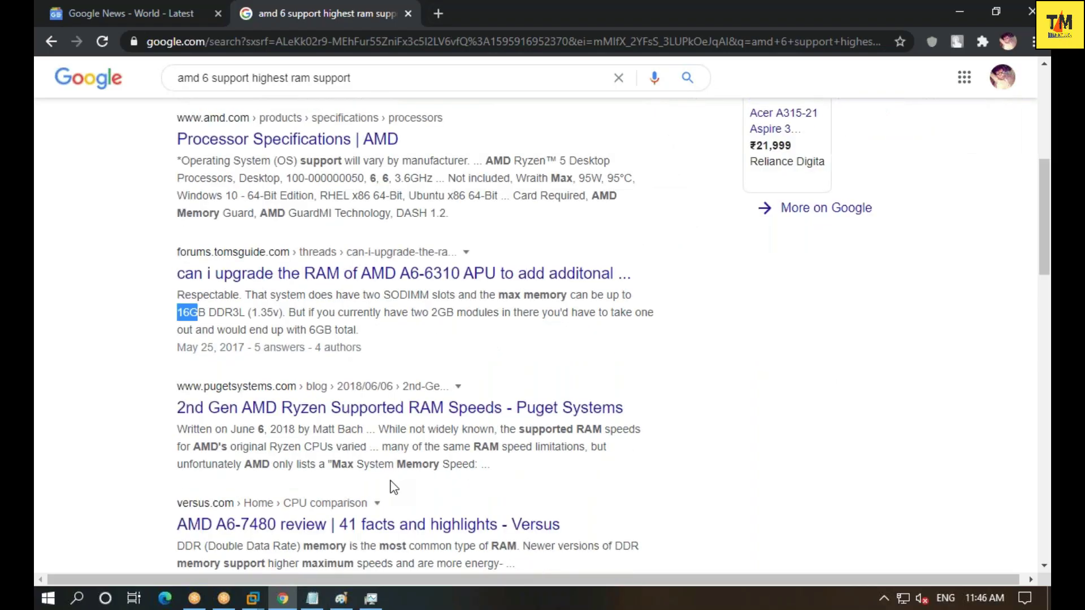
scroll(391, 480, up, 7)
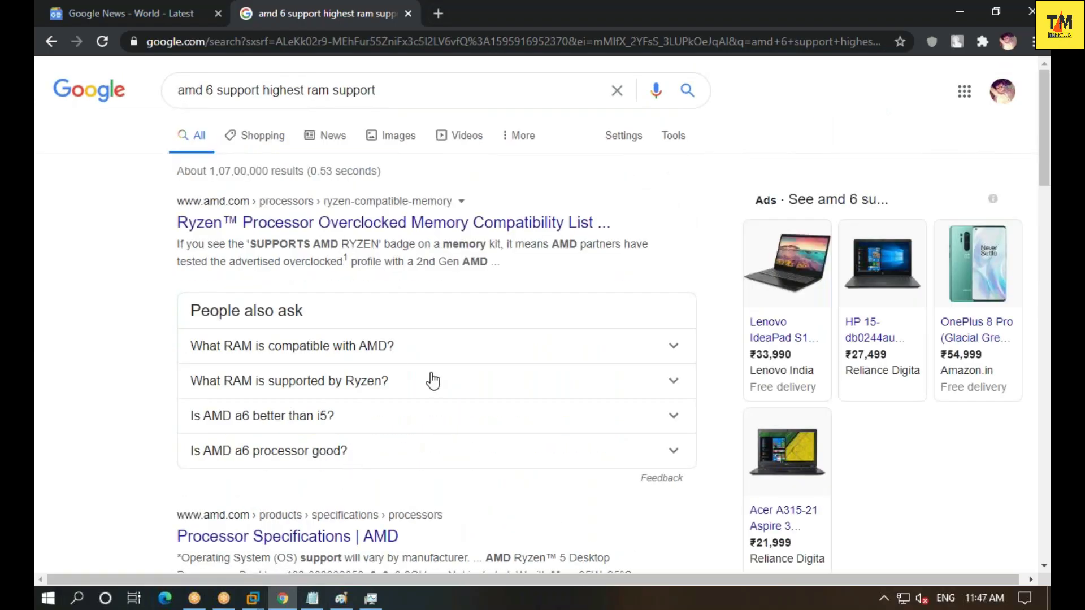
scroll(432, 378, down, 7)
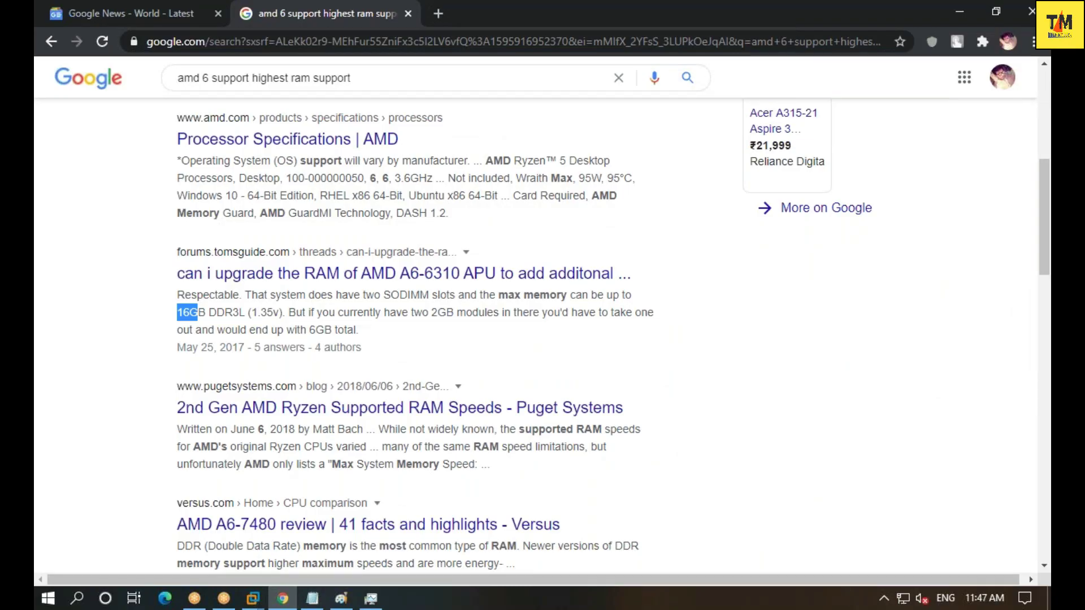
scroll(415, 339, down, 4)
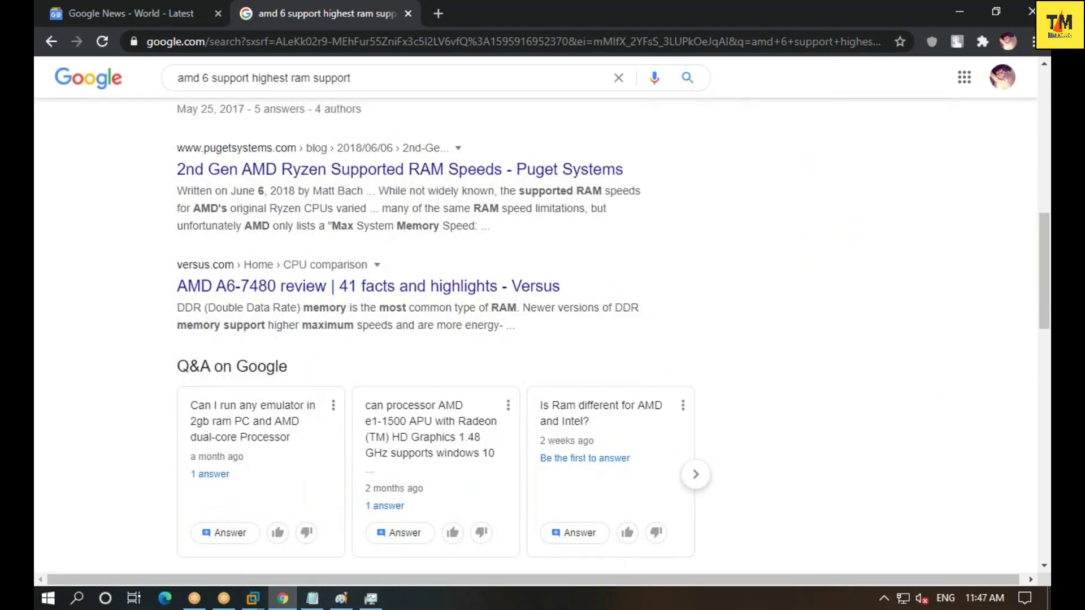
scroll(431, 377, up, 11)
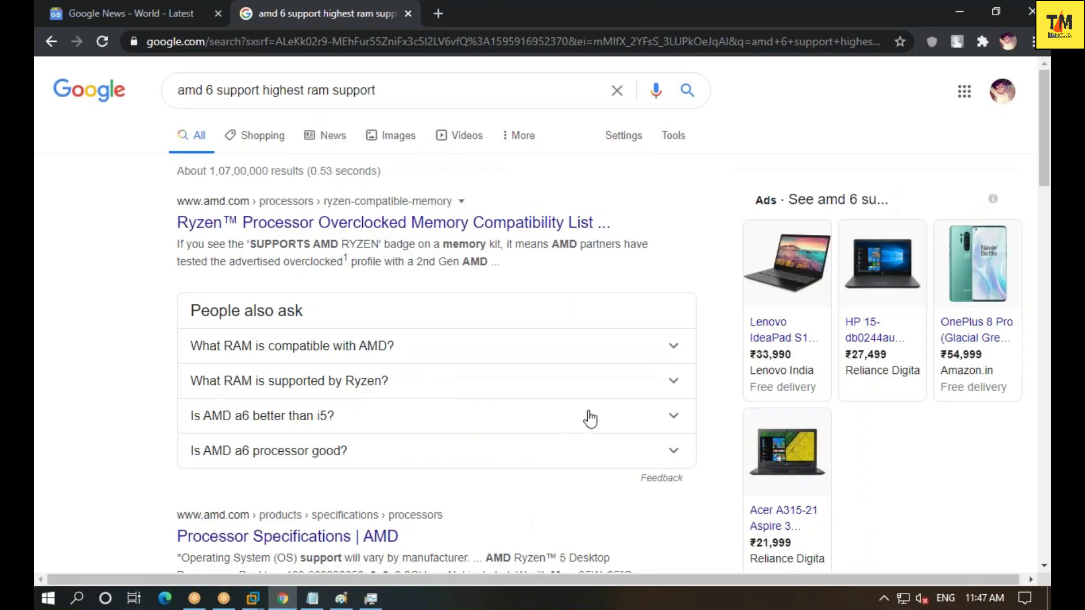